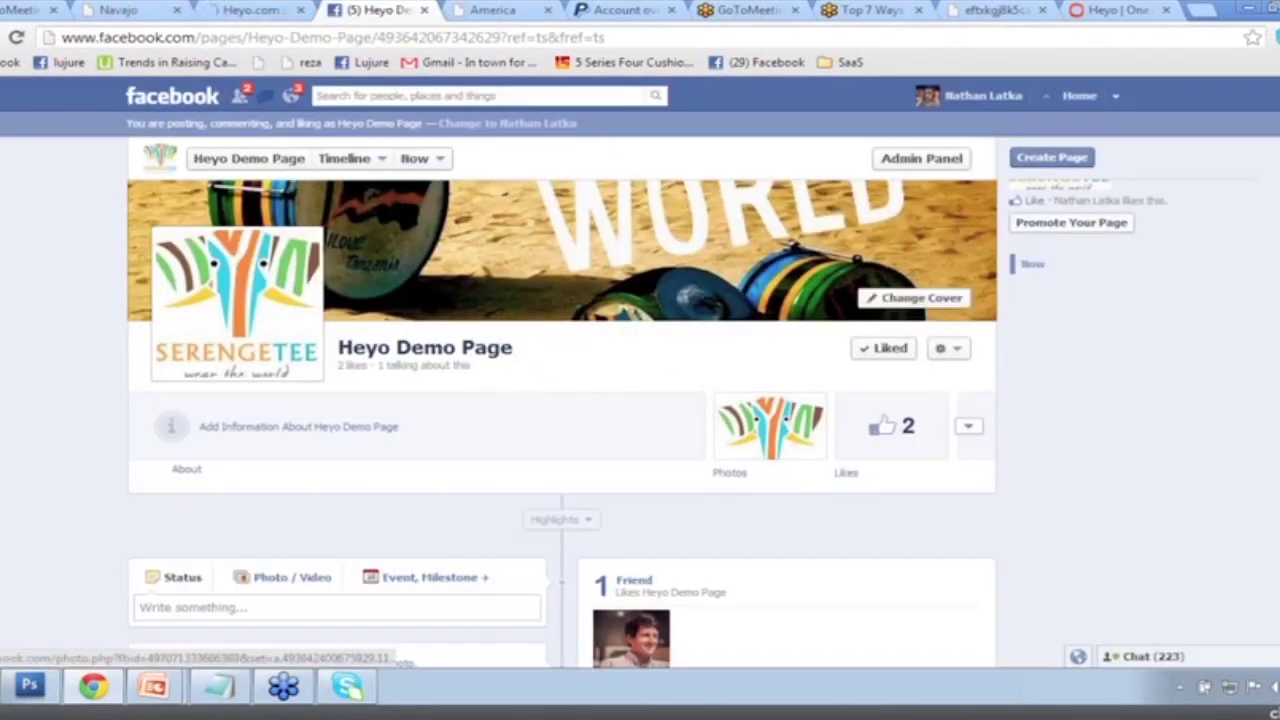
Scroll through the Heyo Demo Page on Facebook, then switch to Heyo's My Fan Pages list.
scroll(826, 230, "up", 3)
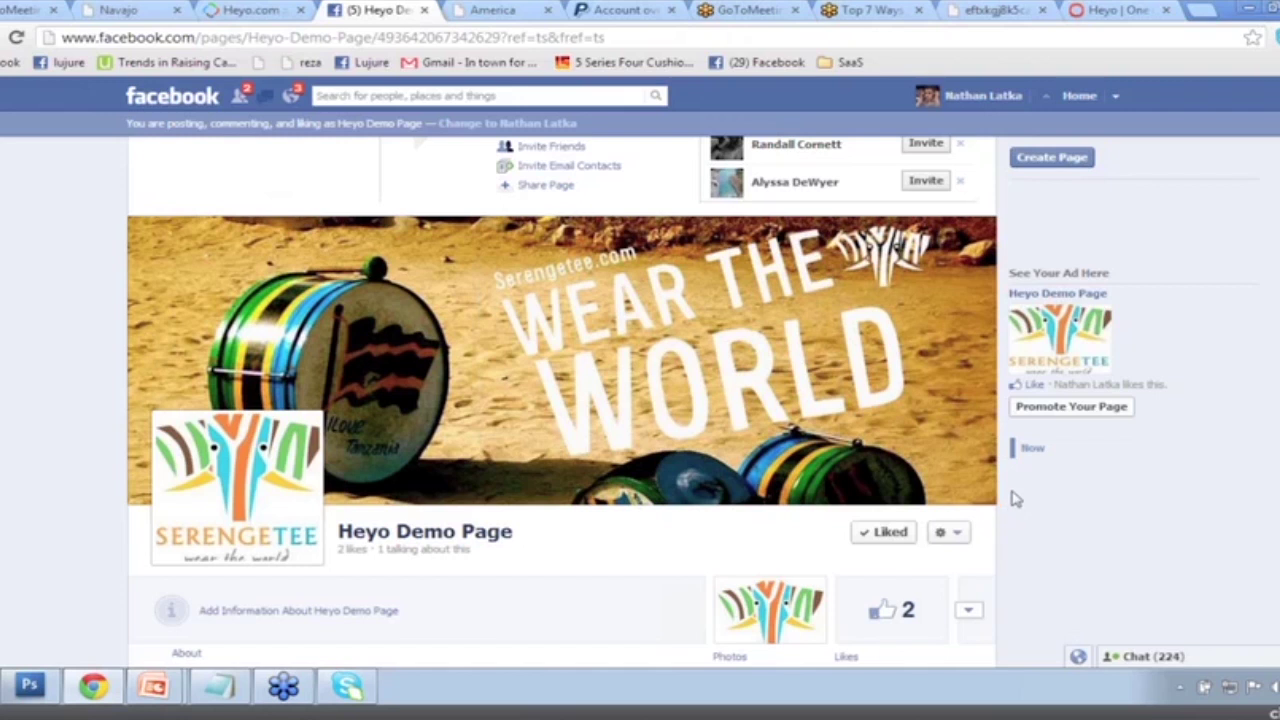
scroll(1007, 502, "down", 1)
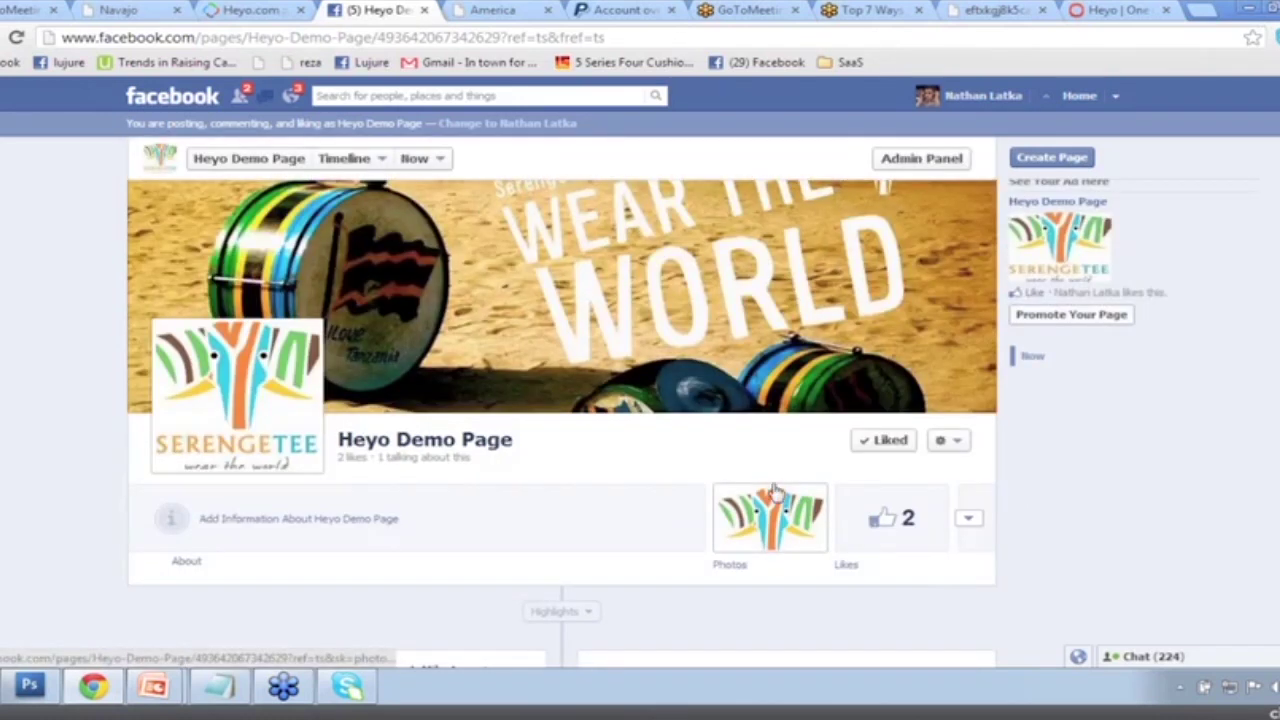
scroll(829, 543, "up", 1)
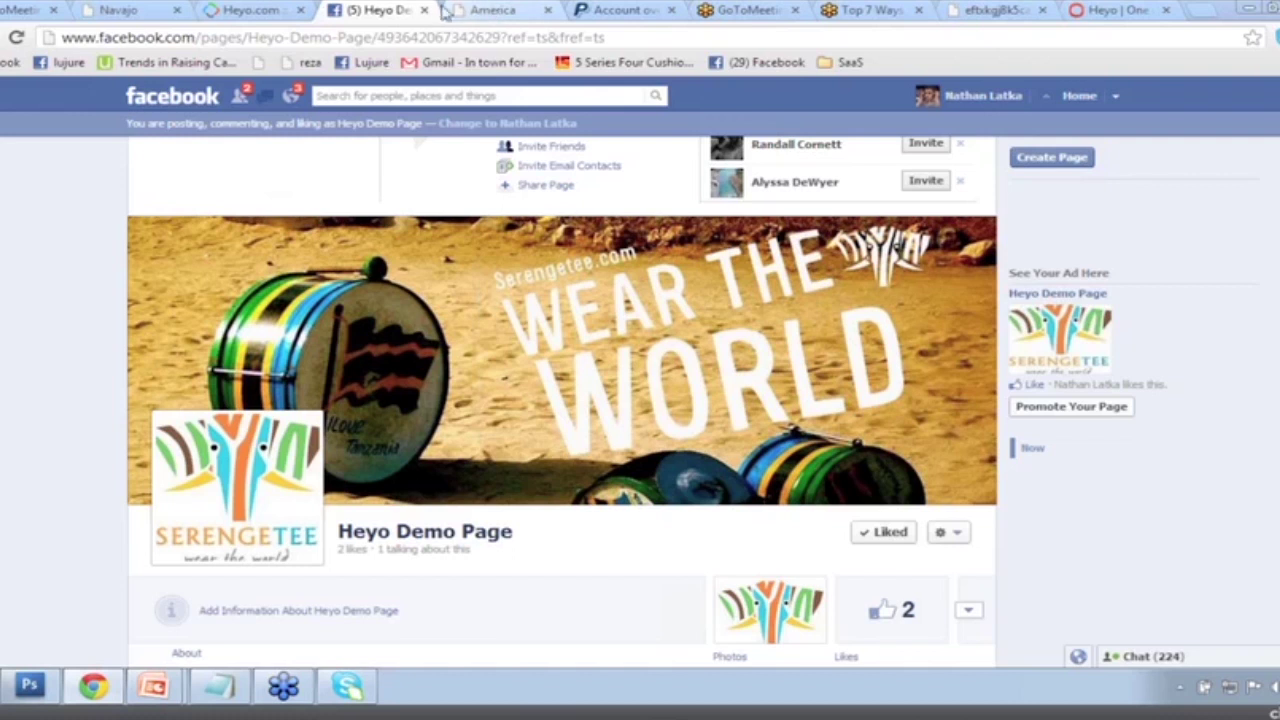
left_click(262, 10)
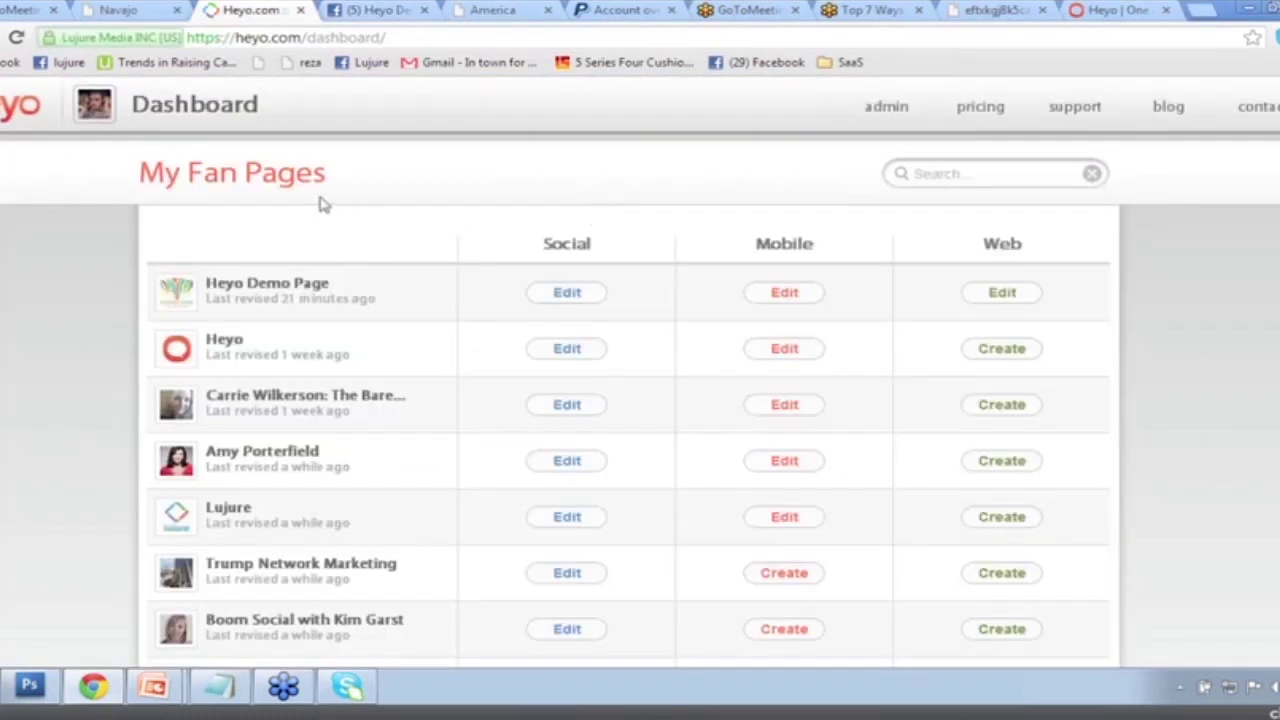
Edit Heyo Demo Page's Facebook tab in Heyo, then show the Serengetee America shirt page.
left_click(566, 294)
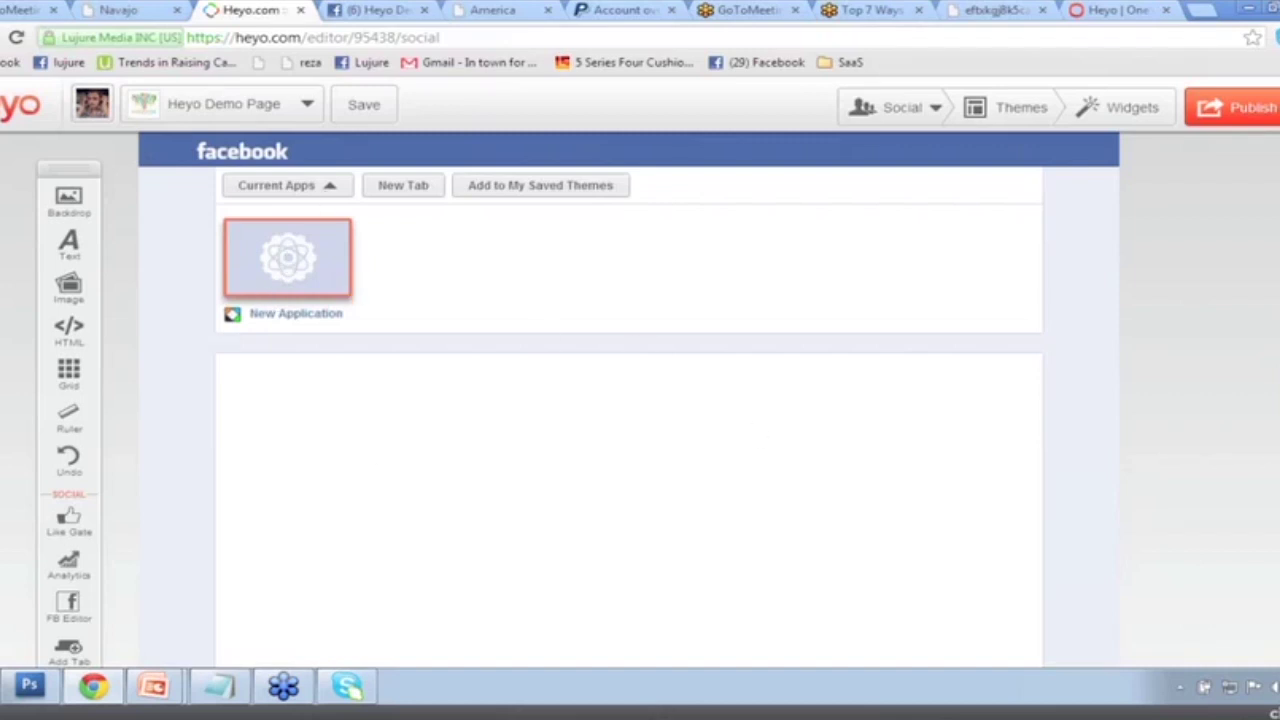
left_click(417, 190)
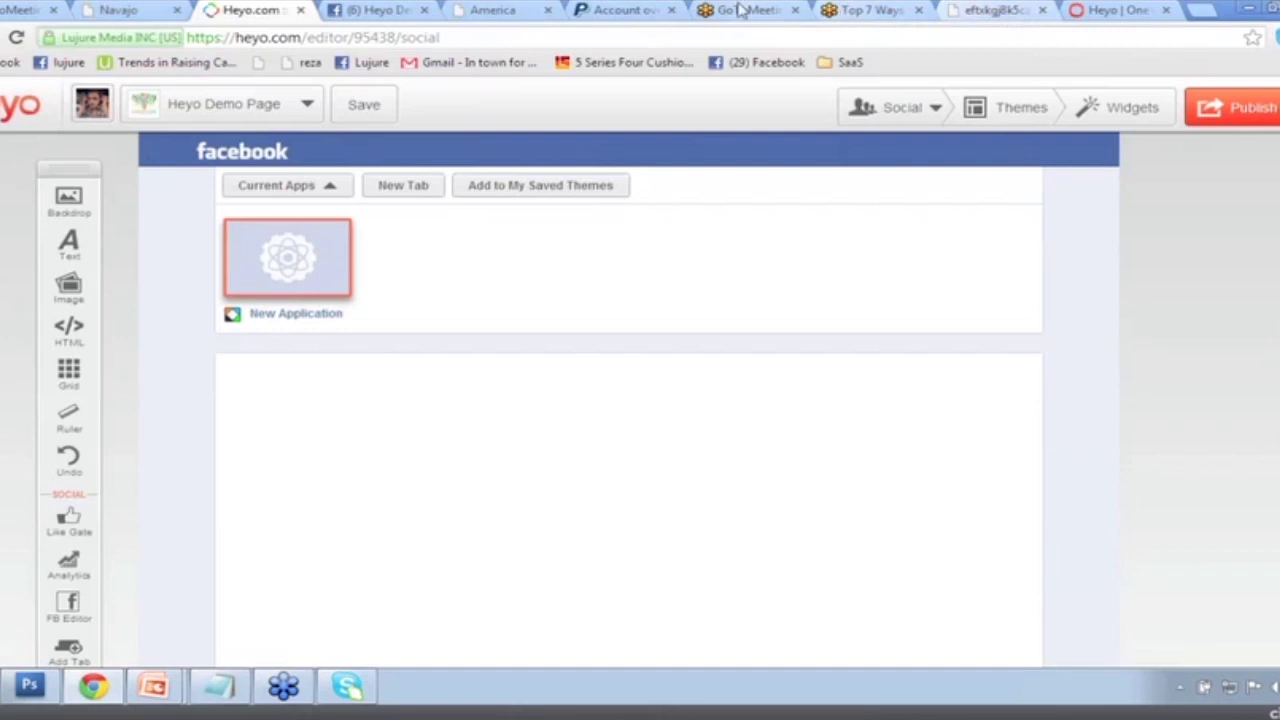
left_click(492, 9)
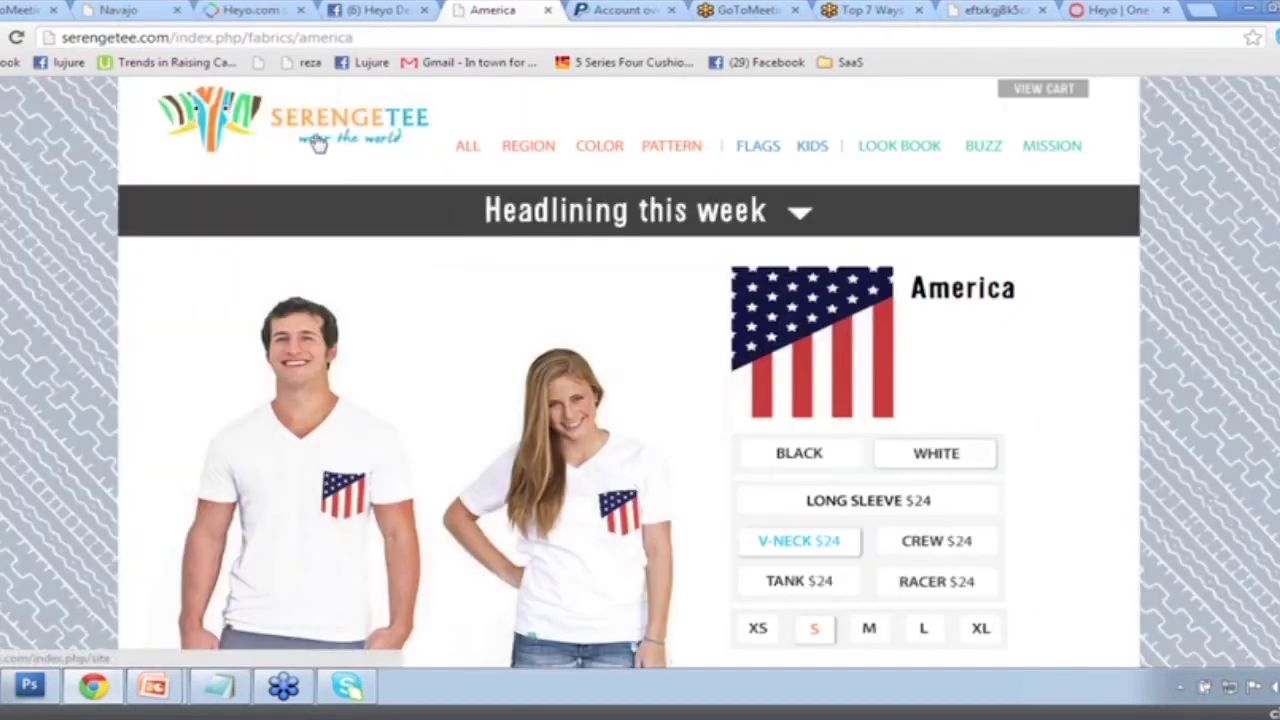
Browse the Serengetee pattern listings, view the Ballerup fabric, and return to the all-fabrics grid.
left_click(652, 148)
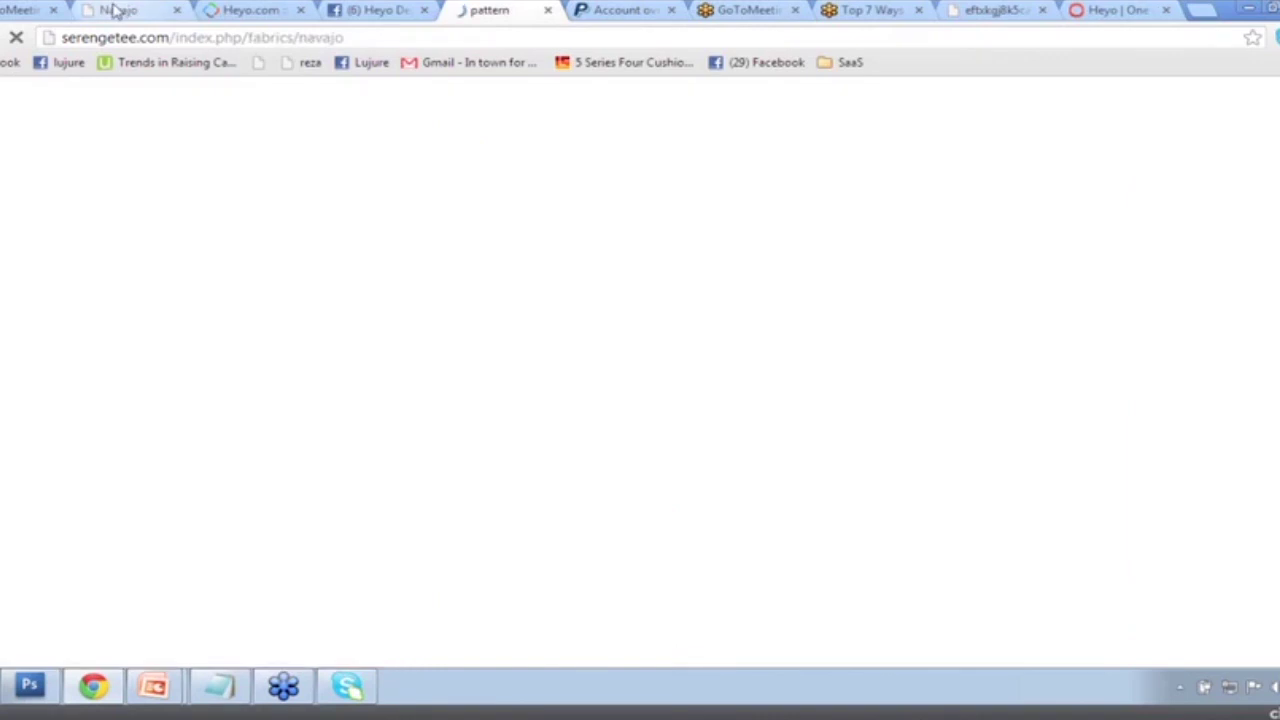
left_click(114, 10)
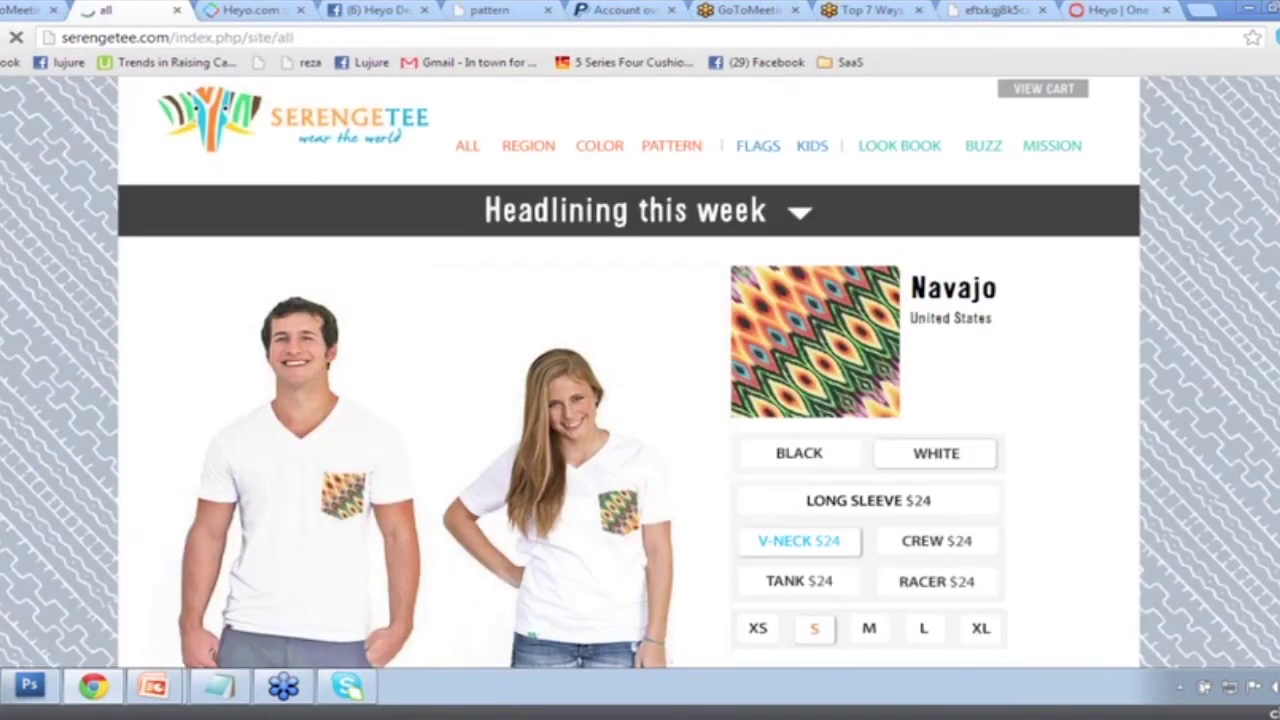
scroll(870, 382, "down", 10)
scroll(870, 382, "up", 3)
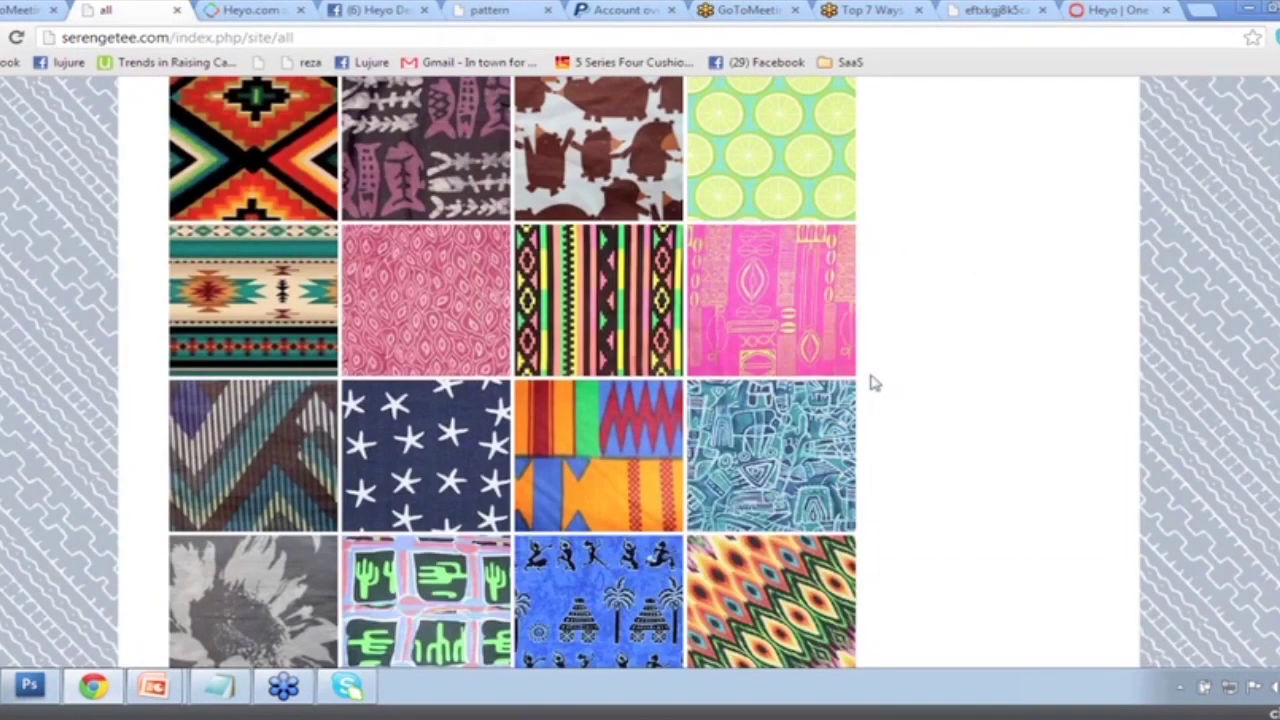
scroll(870, 382, "up", 7)
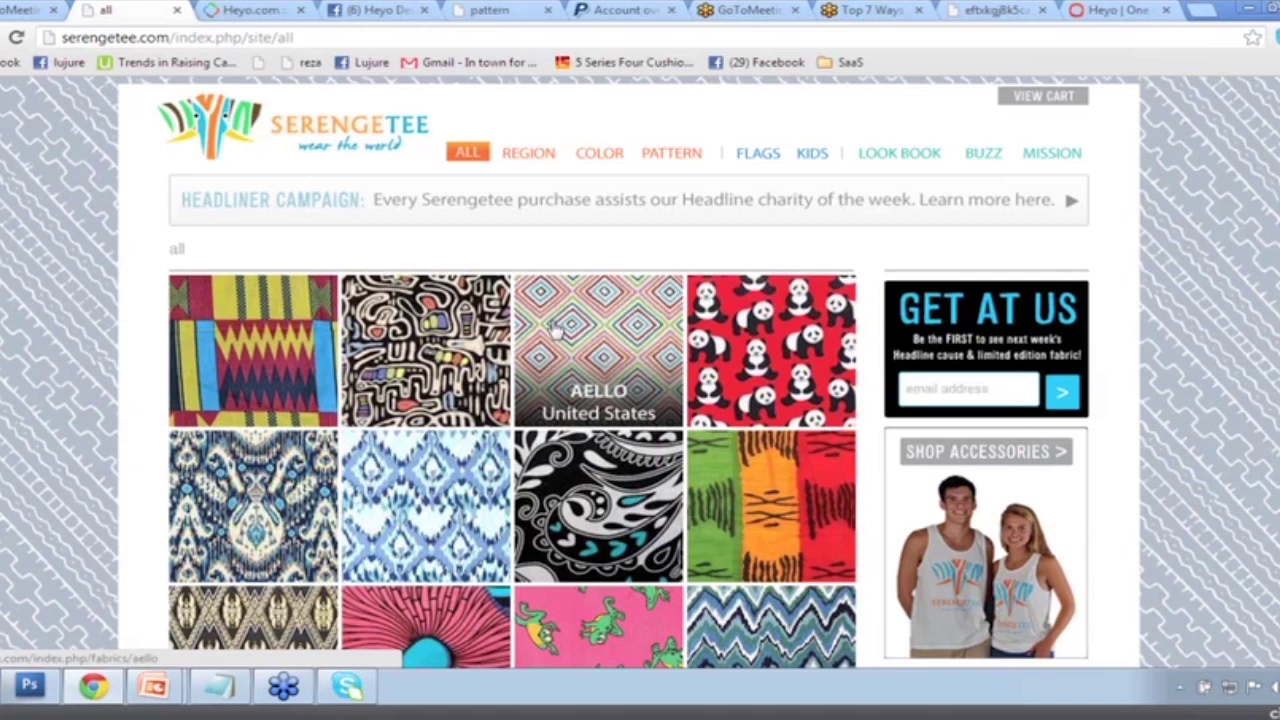
scroll(556, 331, "down", 1)
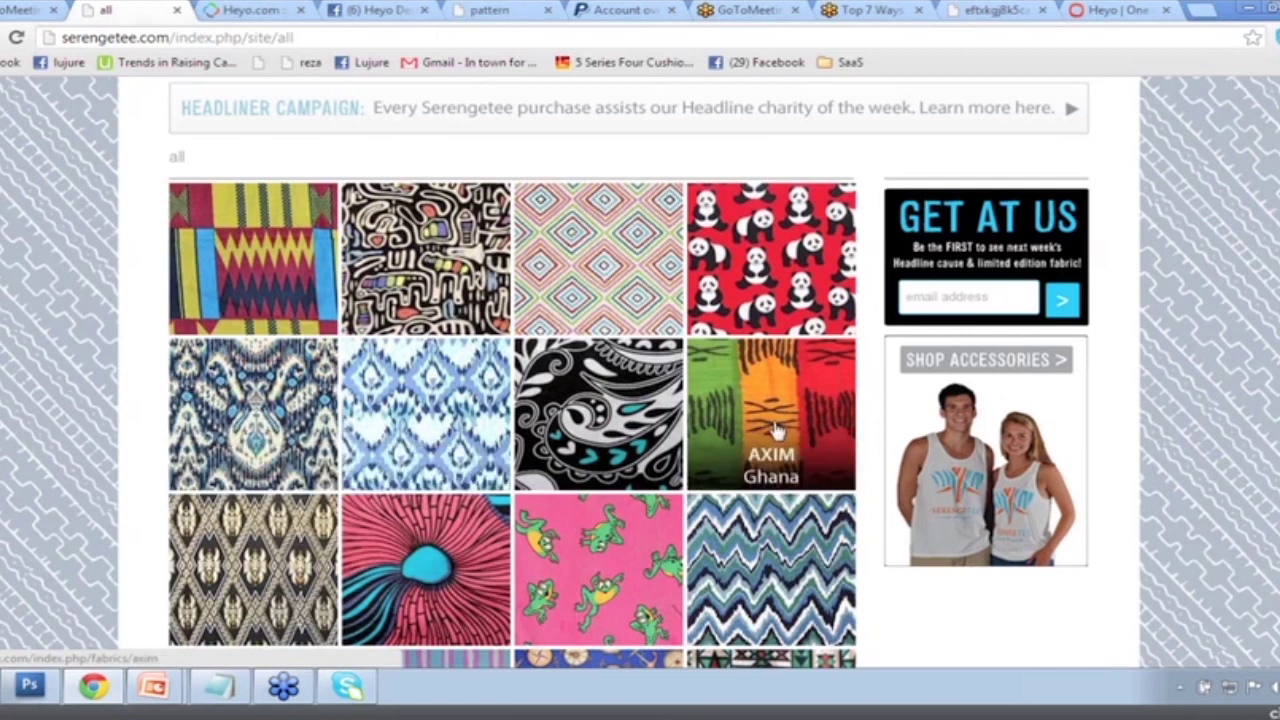
left_click(425, 570)
scroll(985, 372, "down", 1)
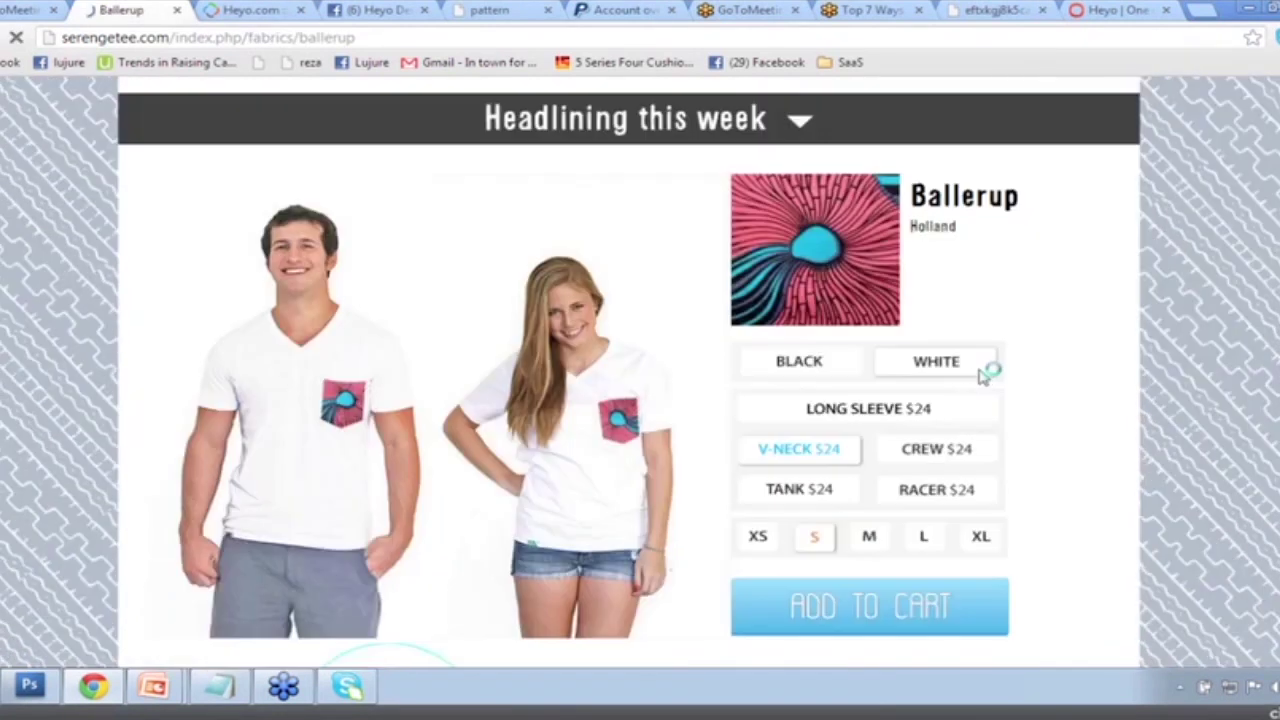
scroll(985, 372, "down", 1)
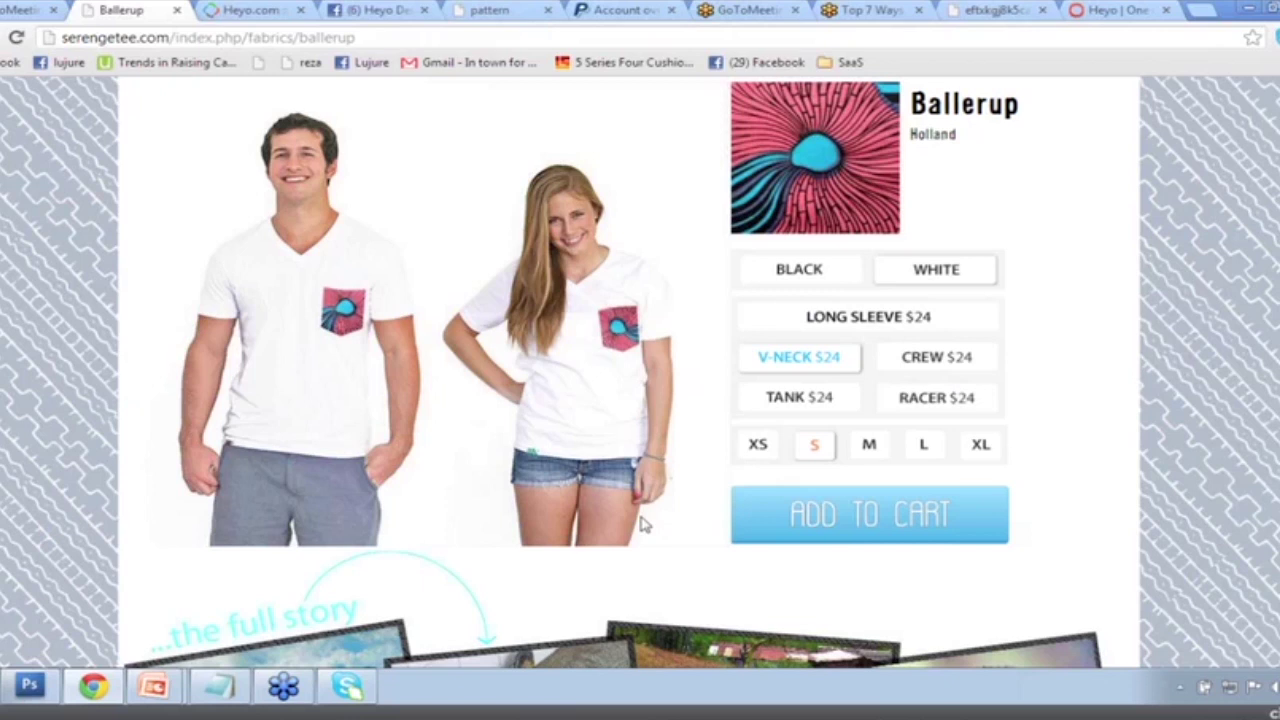
scroll(643, 524, "up", 2)
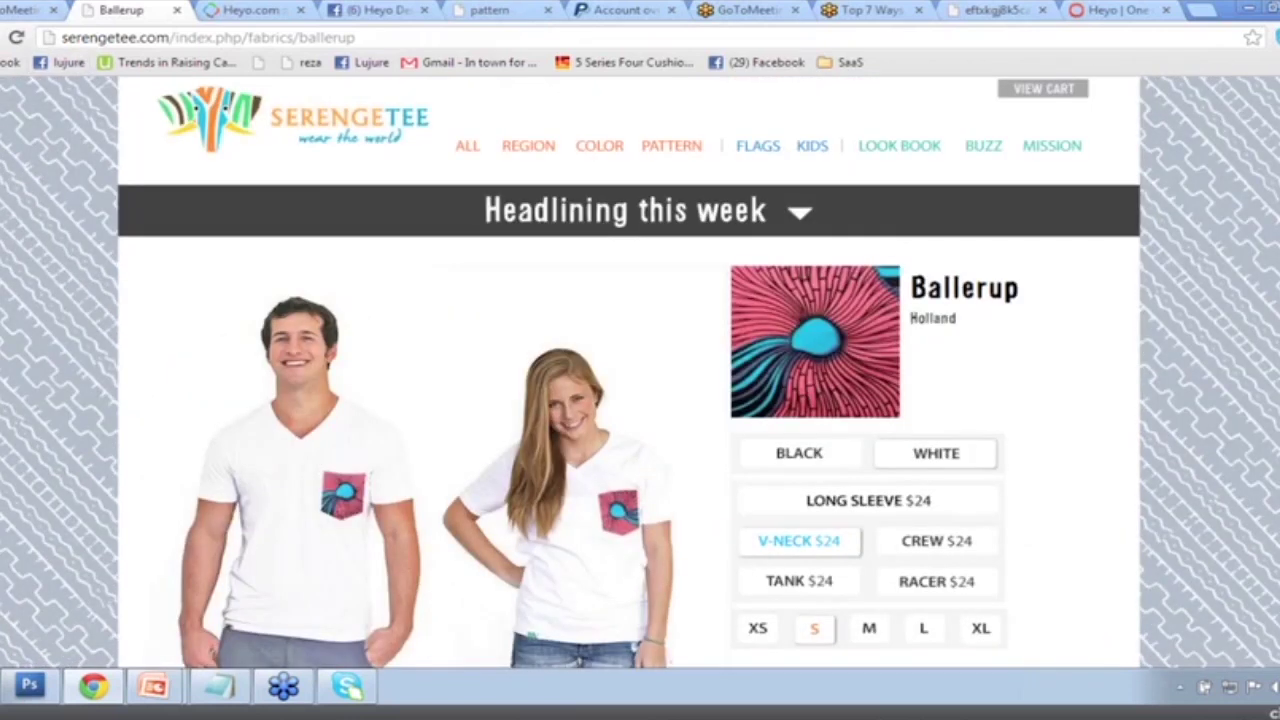
key("alt+Left")
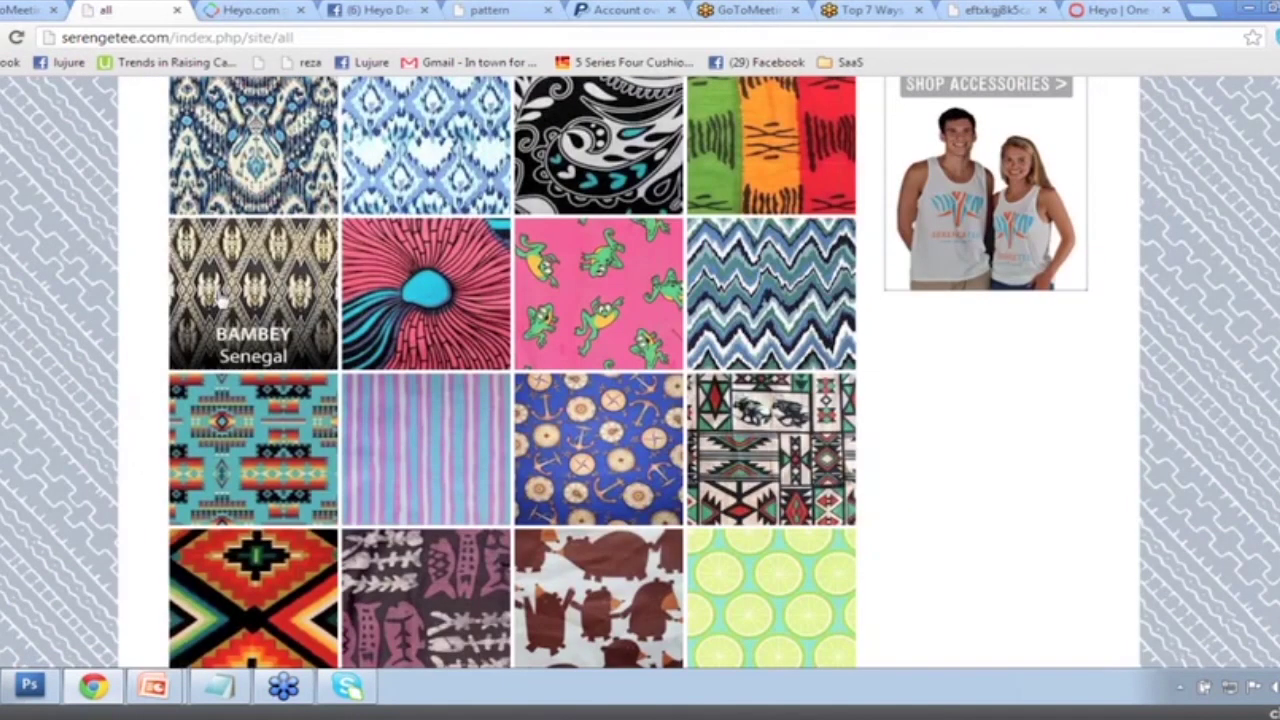
scroll(222, 300, "up", 2)
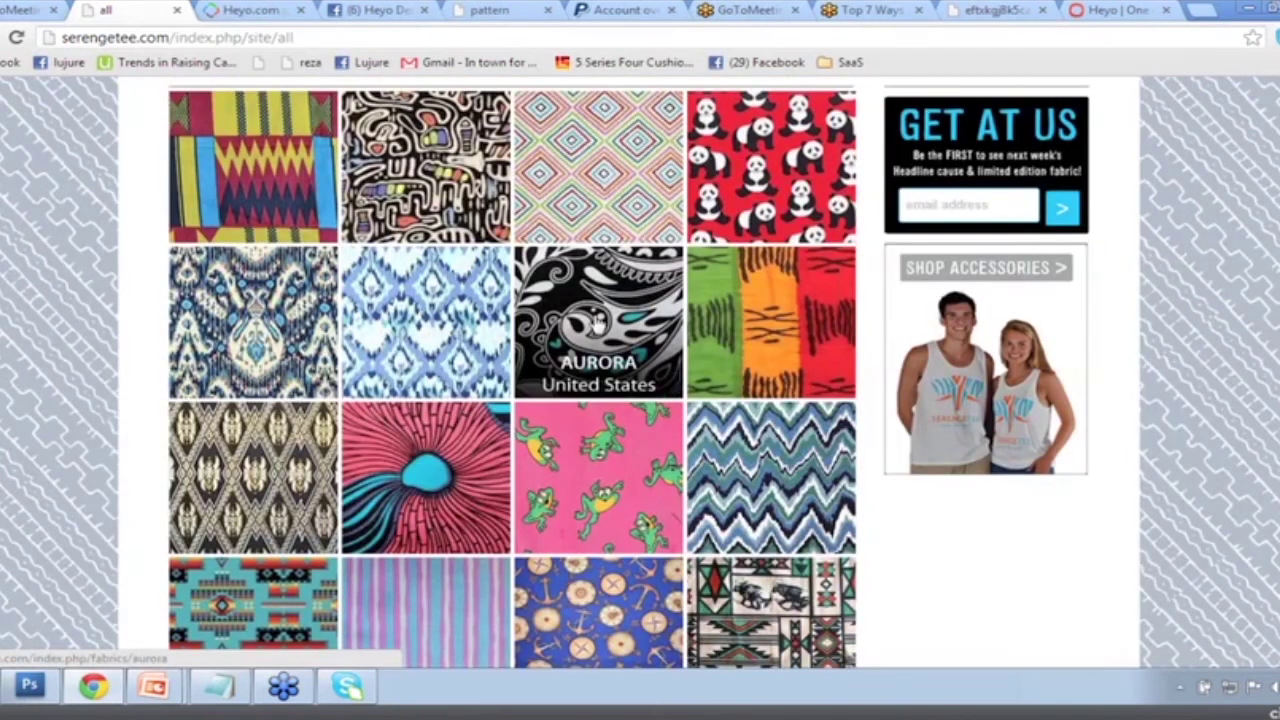
Copy the all-fabrics page address and go back to the Heyo editor.
right_click(204, 37)
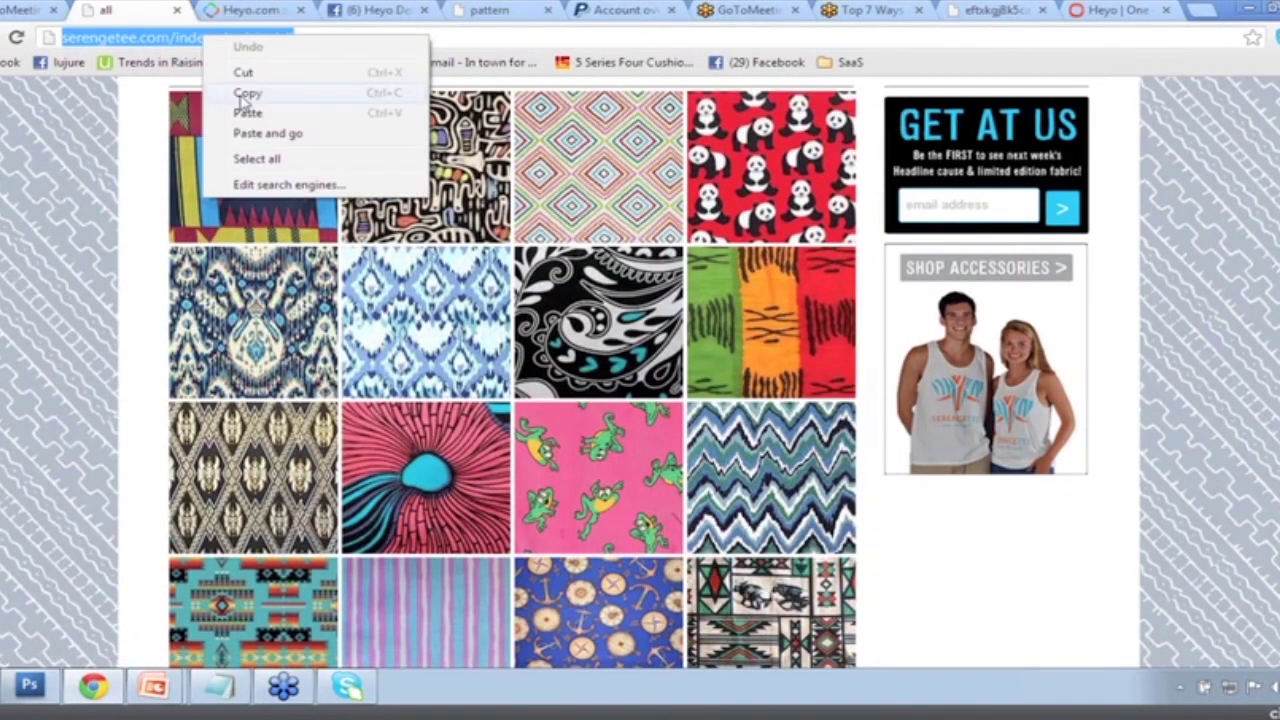
left_click(245, 93)
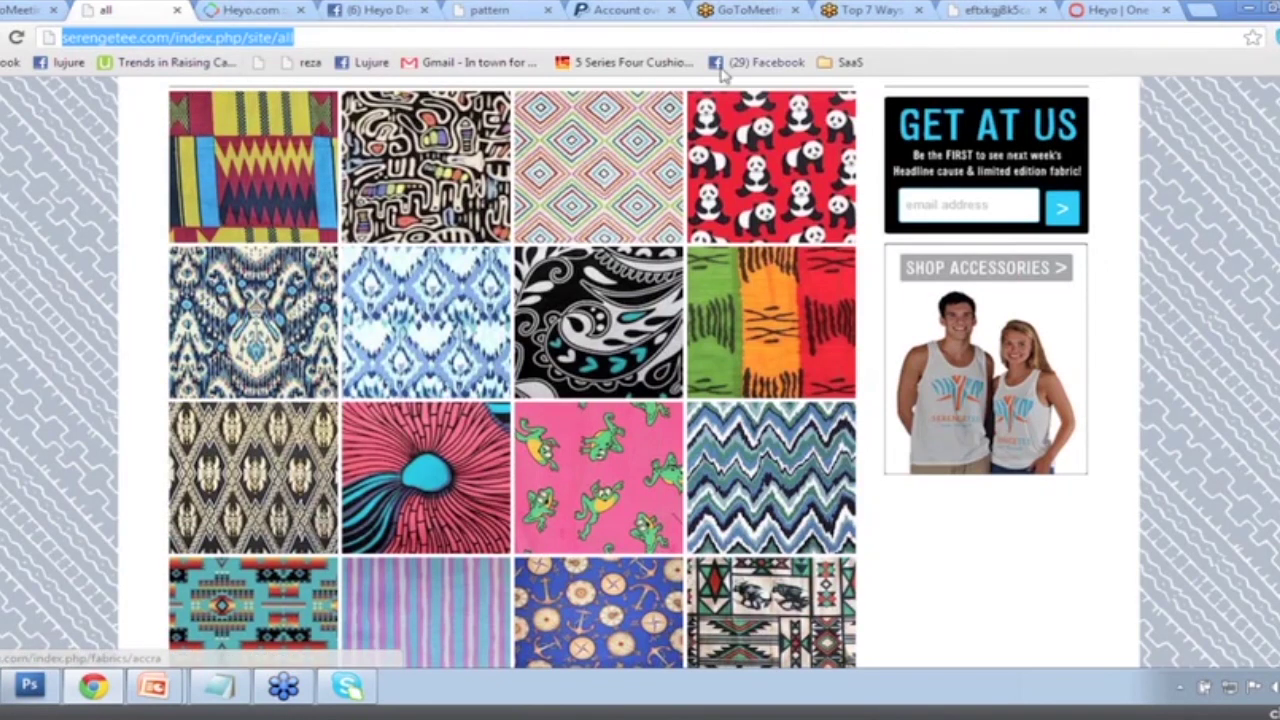
left_click(360, 33)
right_click(278, 42)
left_click(329, 94)
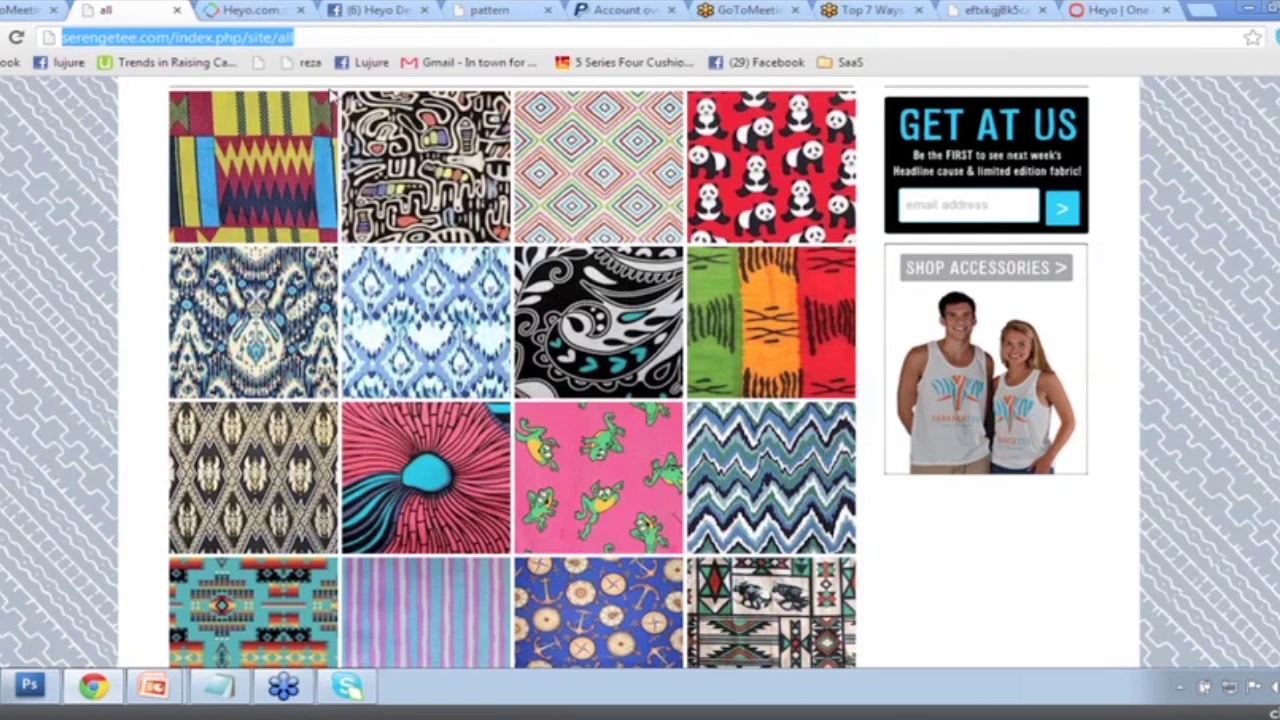
left_click(256, 10)
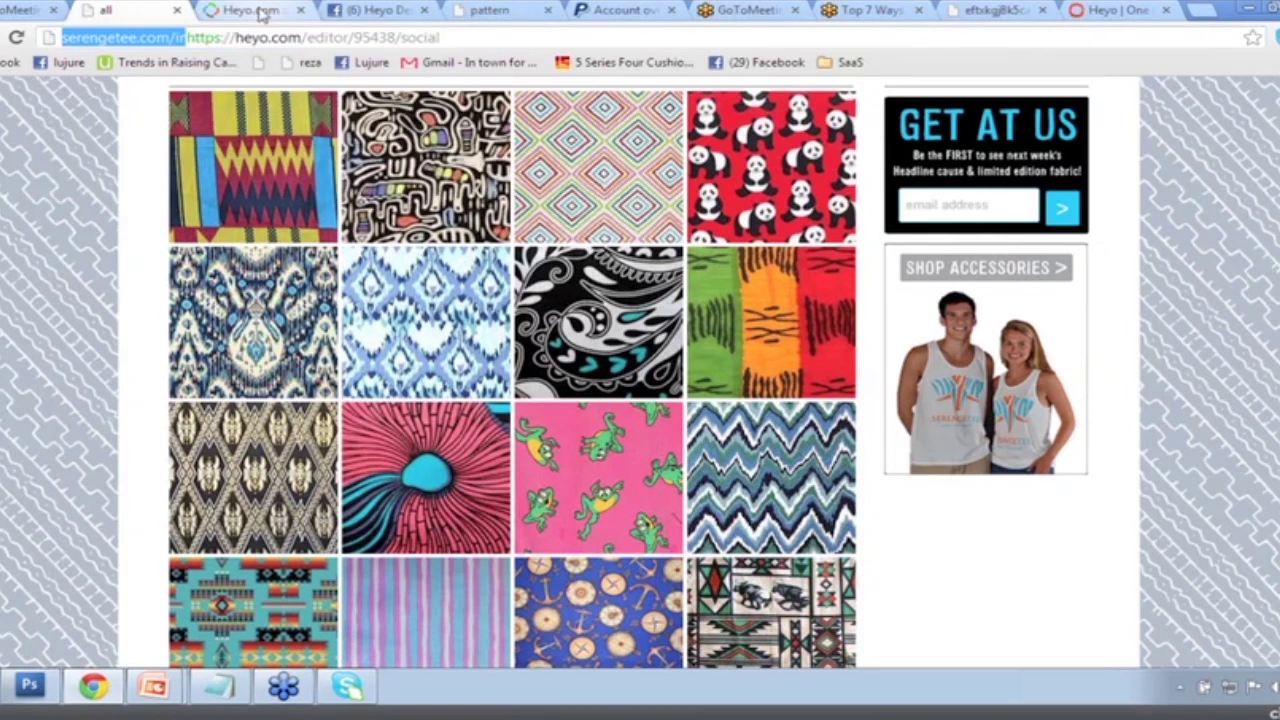
Drag the IFrame widget from the second page of Widgets onto the tab's page.
left_click(1087, 108)
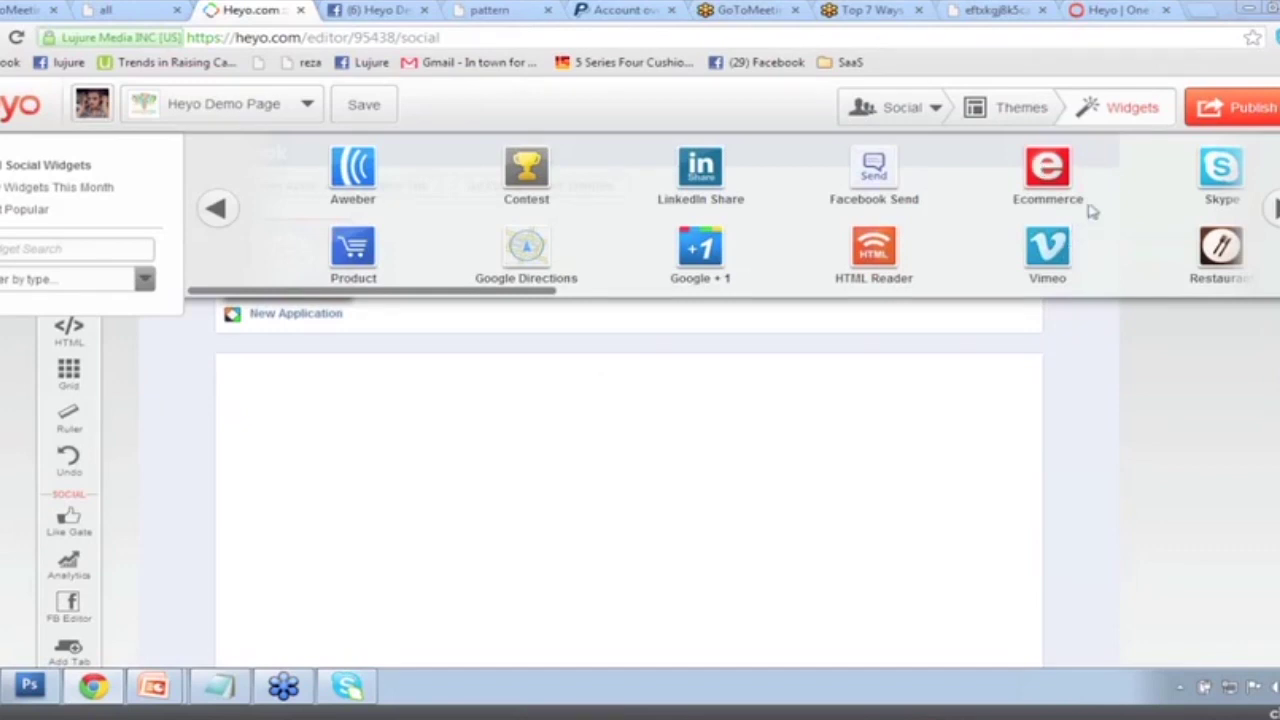
left_click(1275, 210)
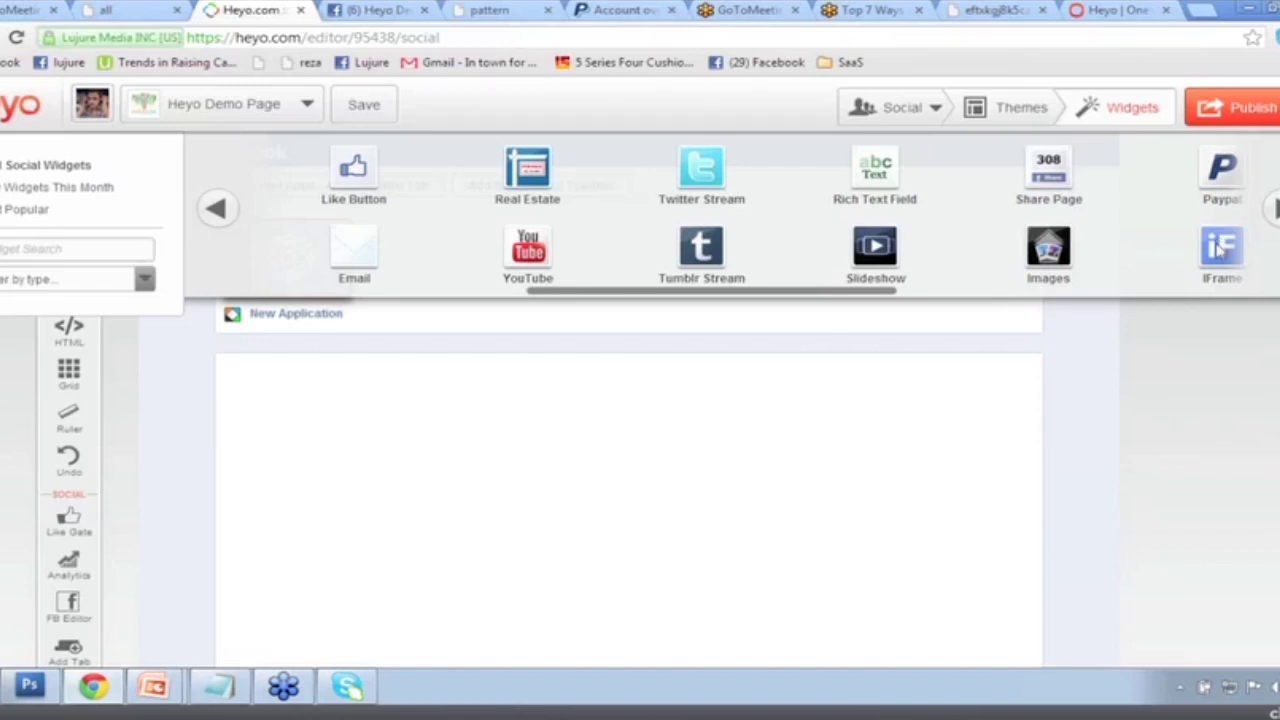
left_click(1218, 250)
left_click_drag(1212, 248, 329, 443)
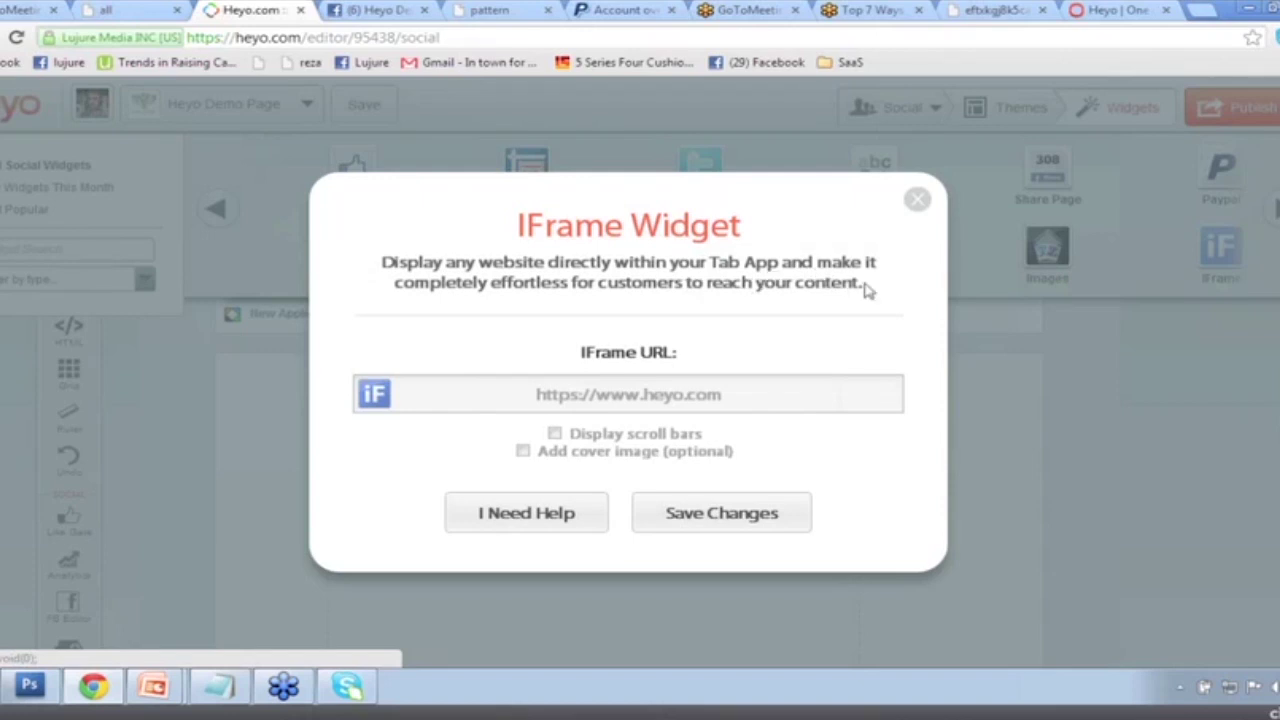
left_click(717, 392)
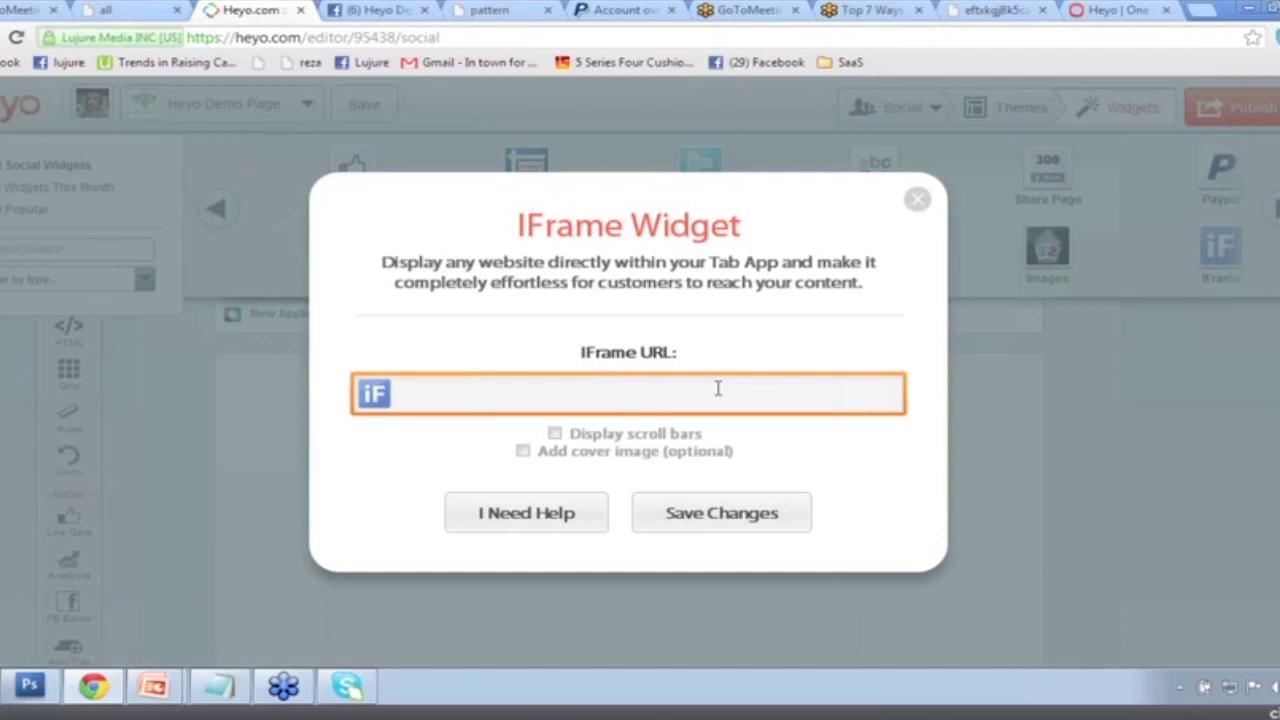
right_click(717, 390)
left_click(756, 491)
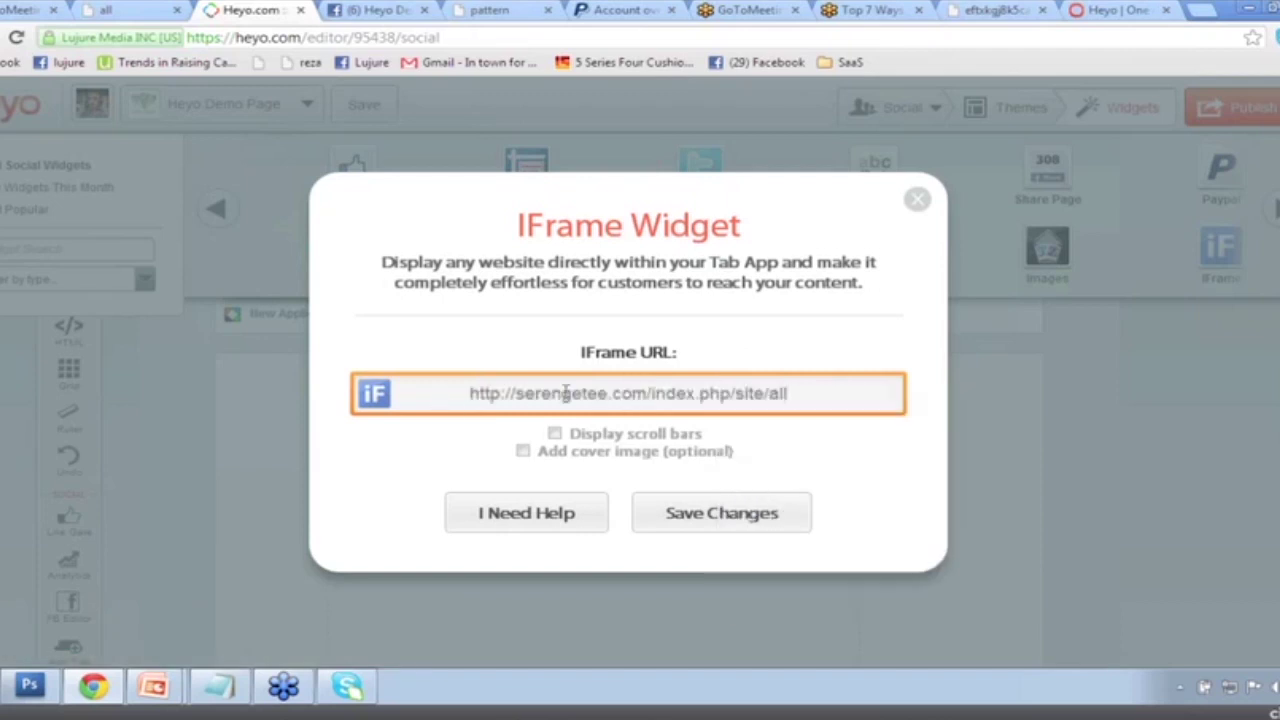
left_click_drag(516, 392, 607, 393)
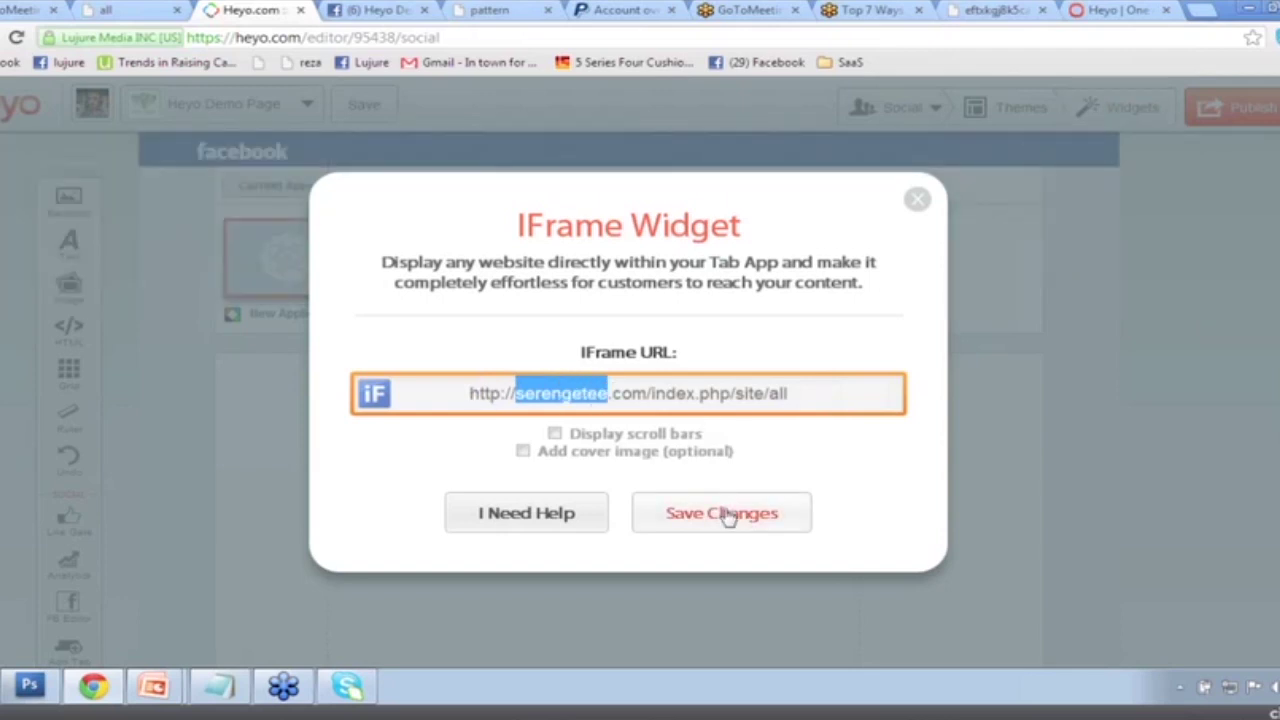
left_click(556, 436)
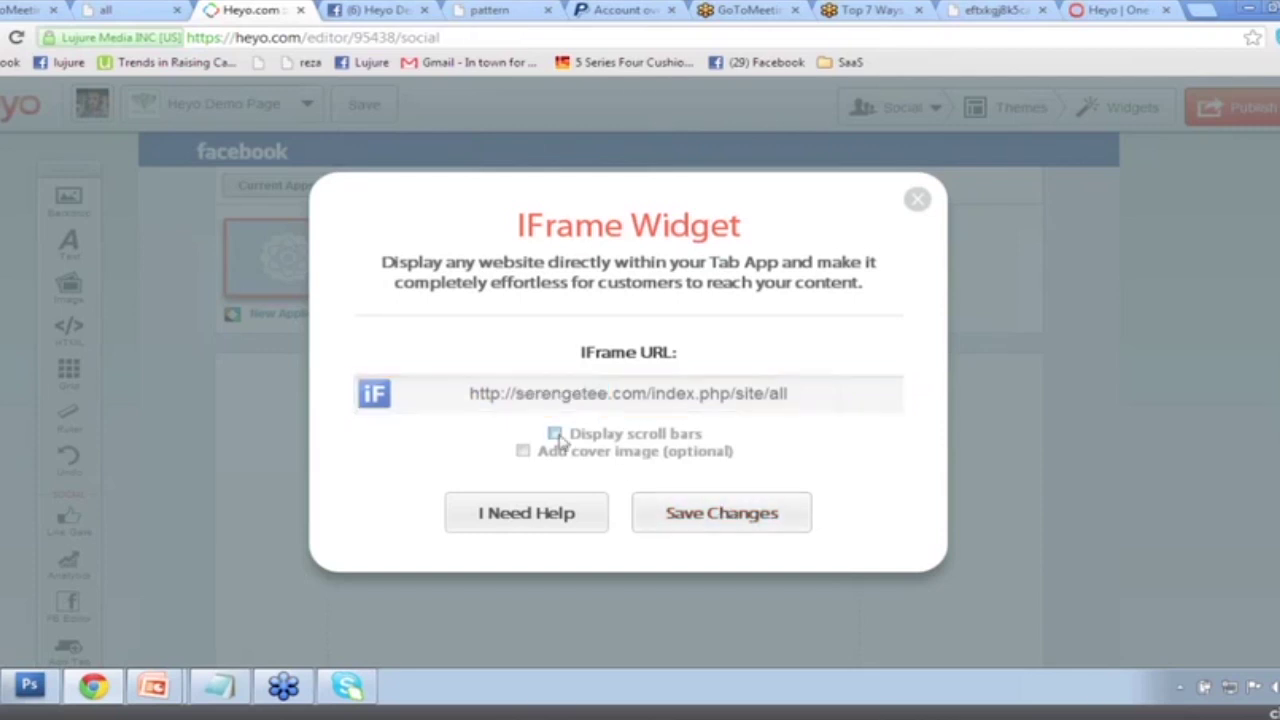
left_click(680, 515)
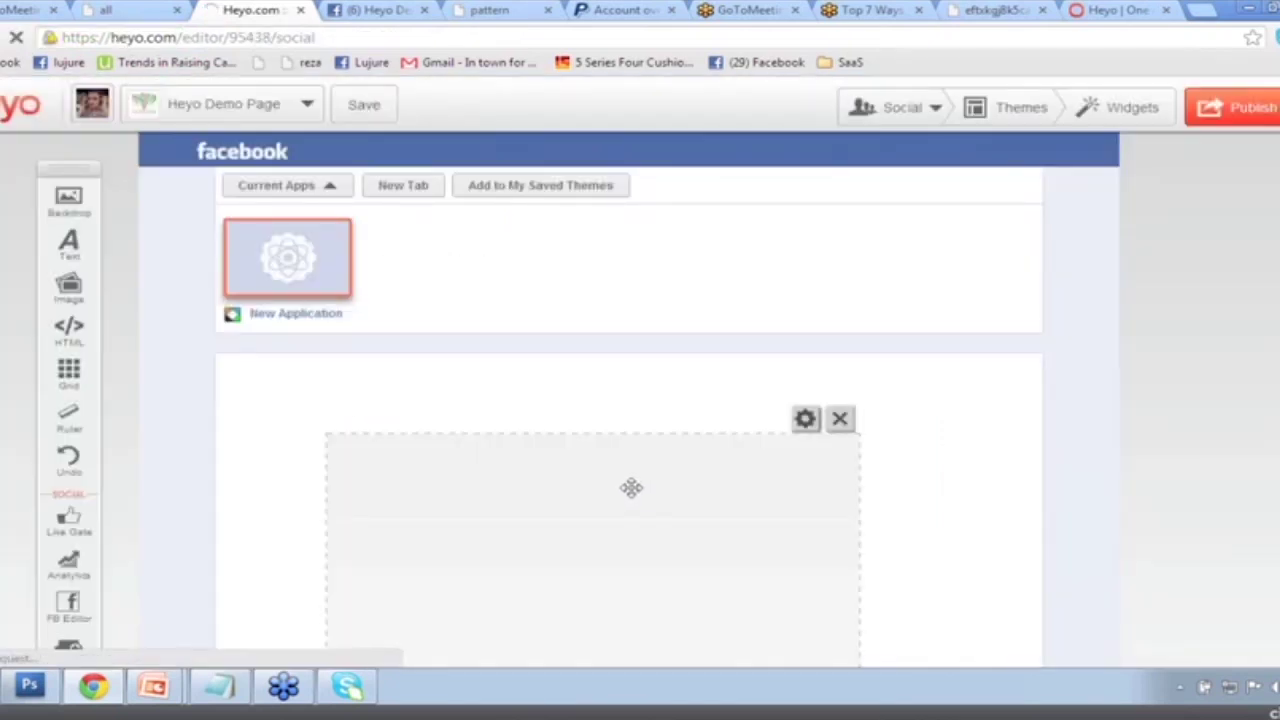
Stretch the embedded store's iframe widget much taller.
scroll(918, 457, "down", 2)
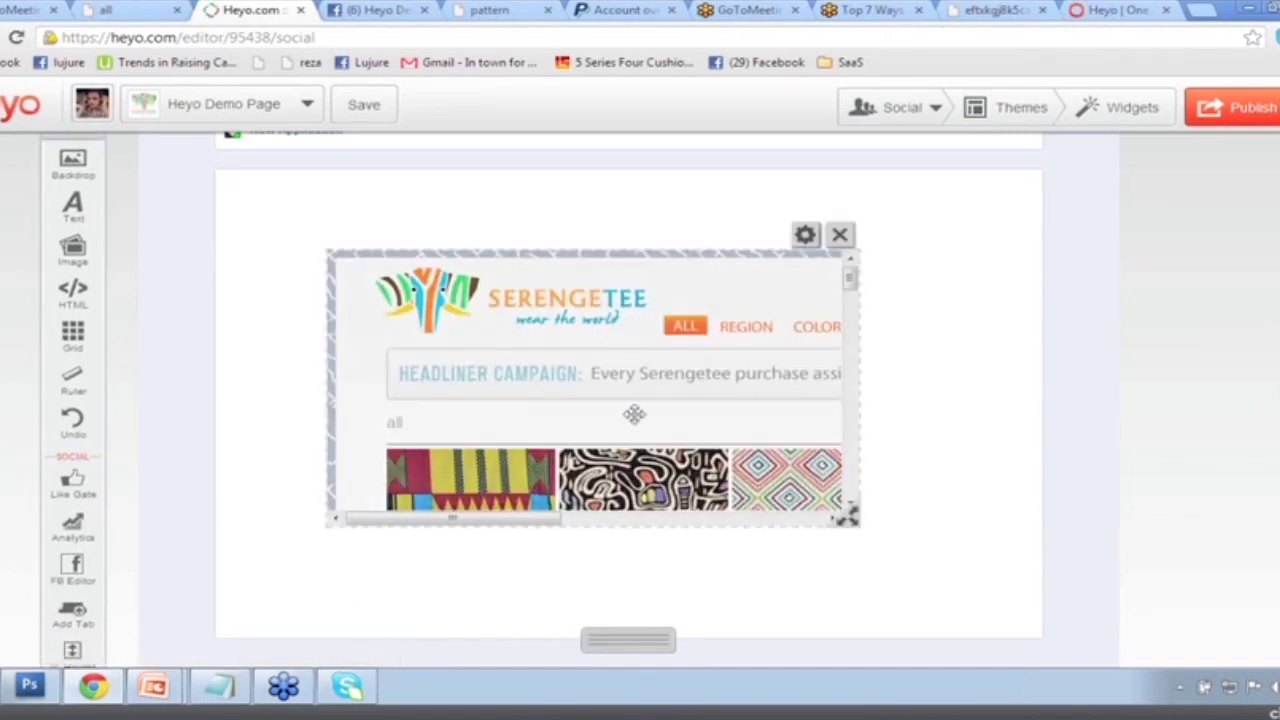
scroll(677, 616, "down", 1)
scroll(677, 616, "down", 1)
left_click_drag(610, 487, 625, 594)
scroll(808, 514, "down", 2)
left_click_drag(637, 500, 651, 600)
scroll(694, 506, "down", 2)
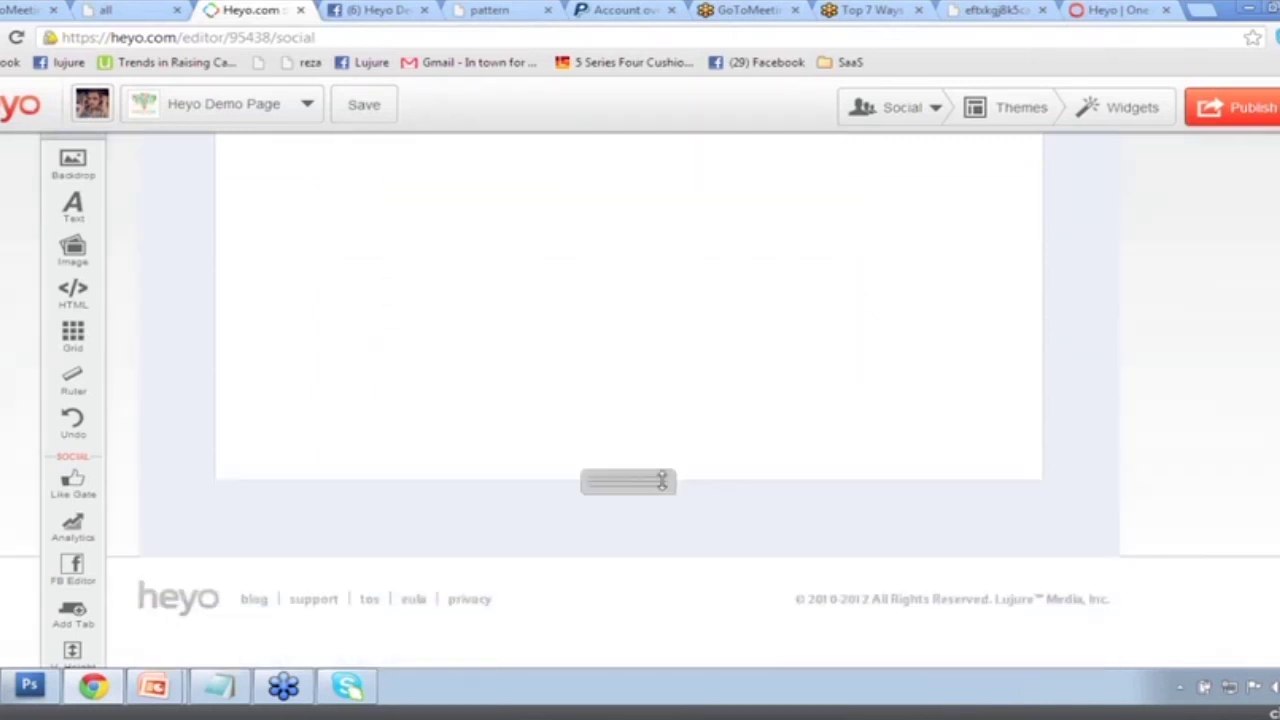
left_click_drag(648, 500, 660, 626)
Move the iframe widget to the left edge and widen it across the tab.
scroll(666, 441, "up", 5)
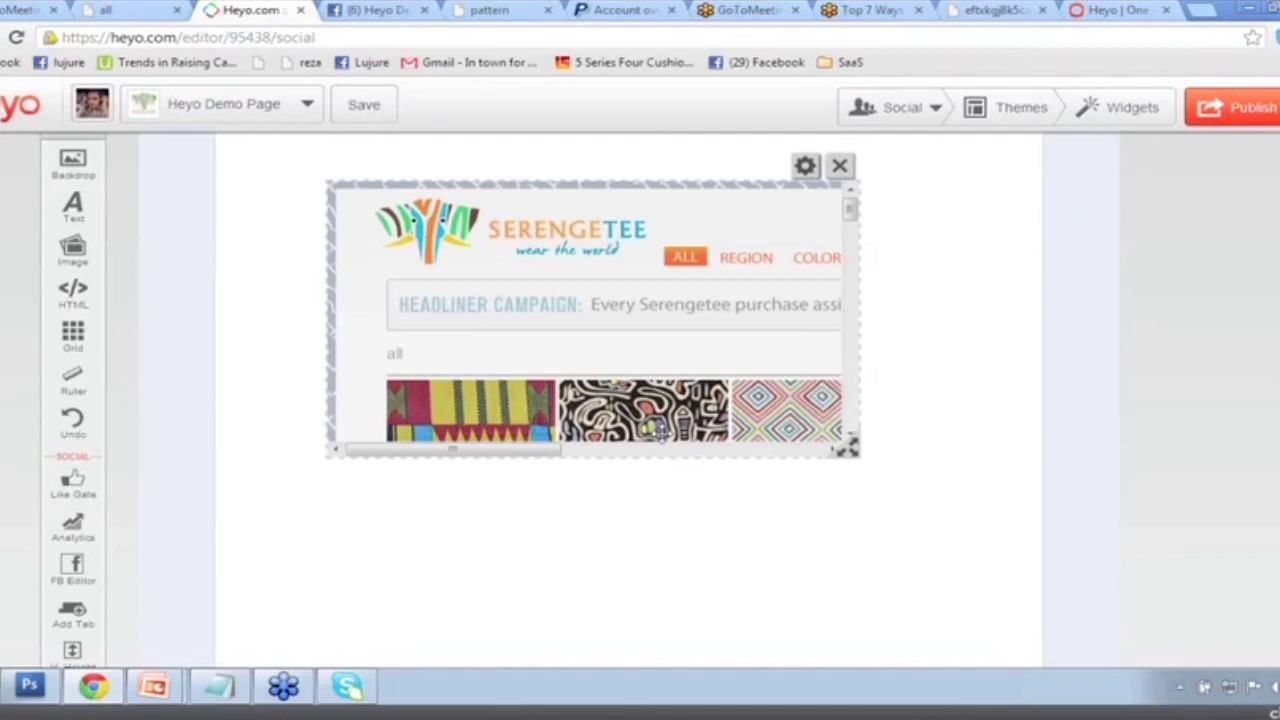
left_click_drag(803, 488, 689, 407)
scroll(786, 420, "down", 3)
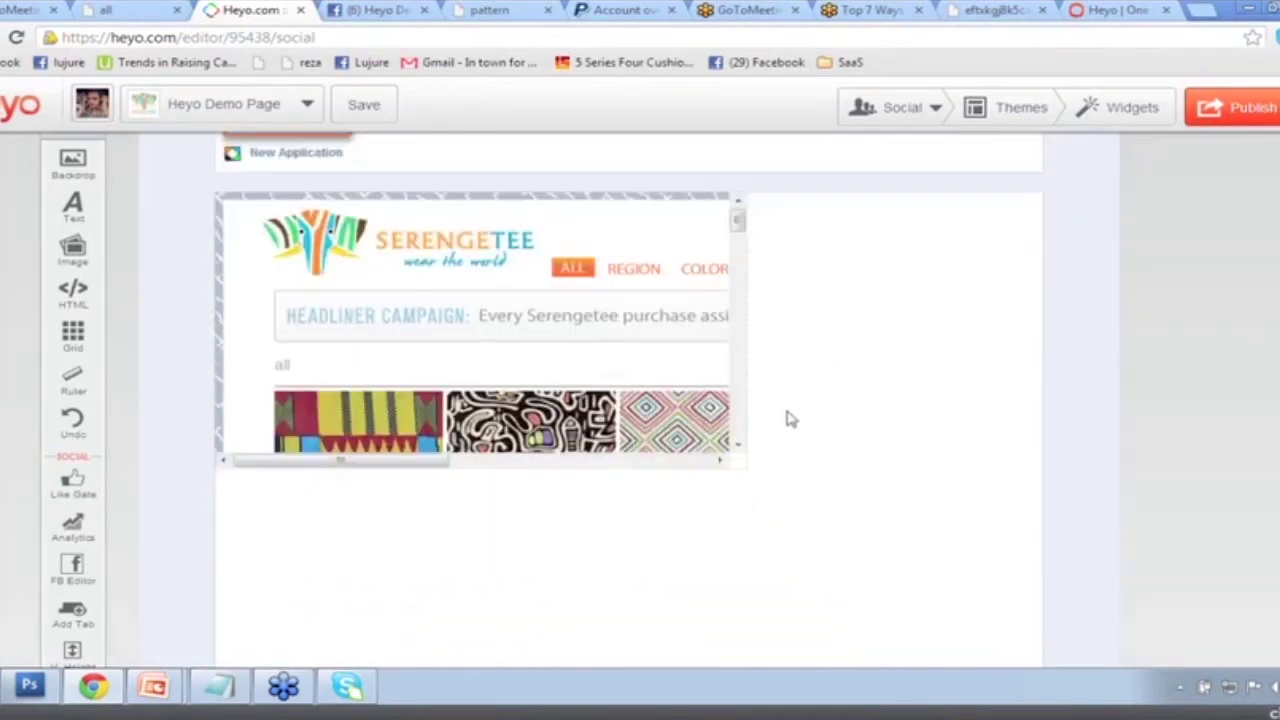
left_click_drag(729, 366, 916, 625)
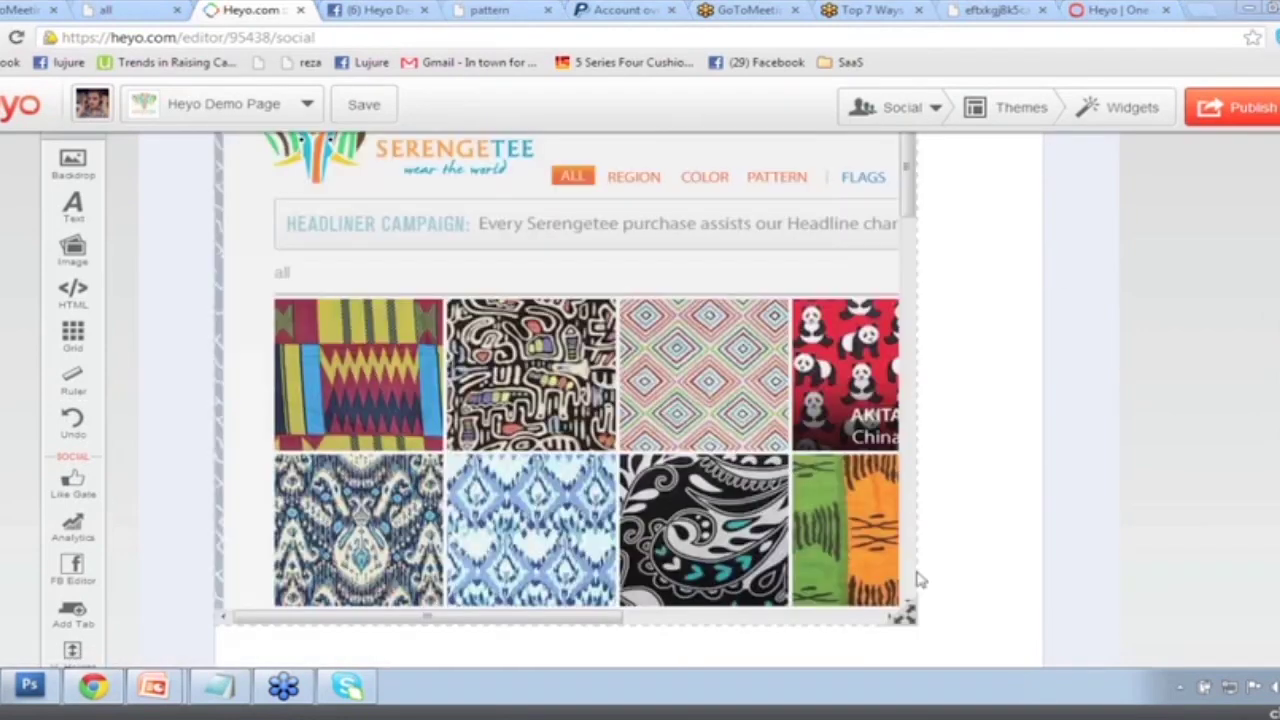
left_click_drag(950, 626, 1003, 532)
Extend the iframe widget further down and settle its final size.
scroll(1000, 529, "down", 2)
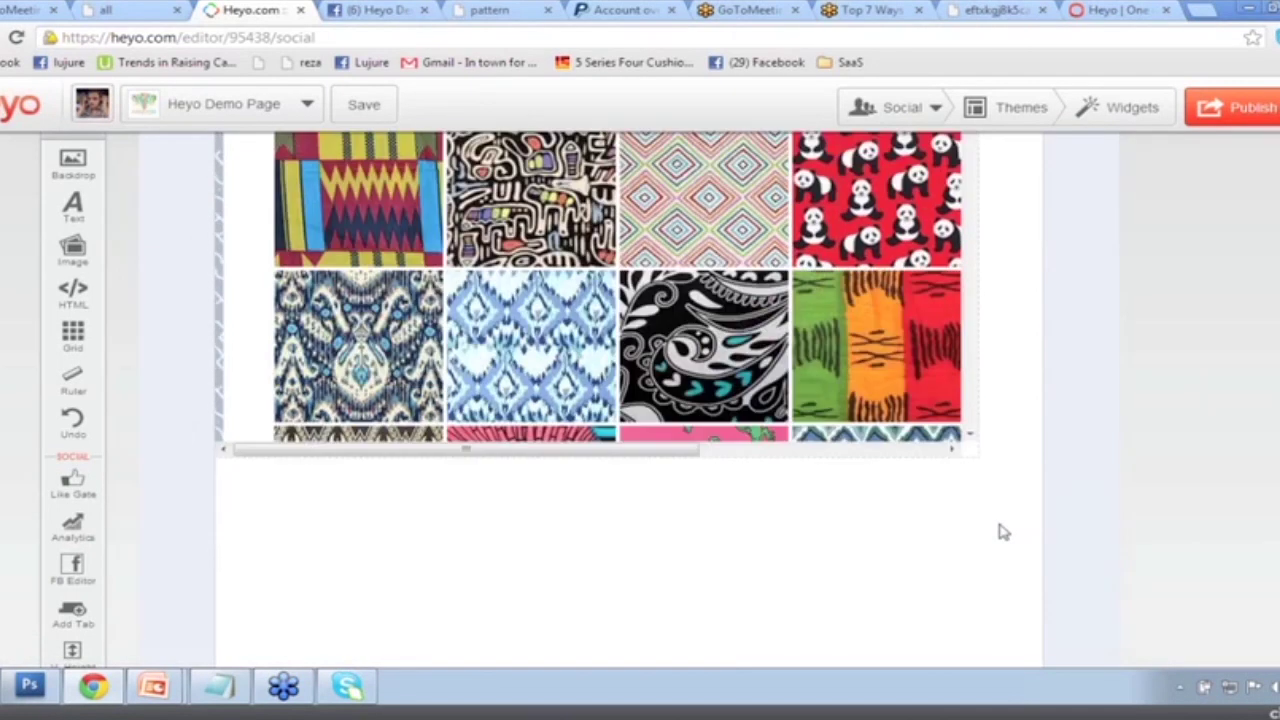
left_click_drag(970, 447, 969, 654)
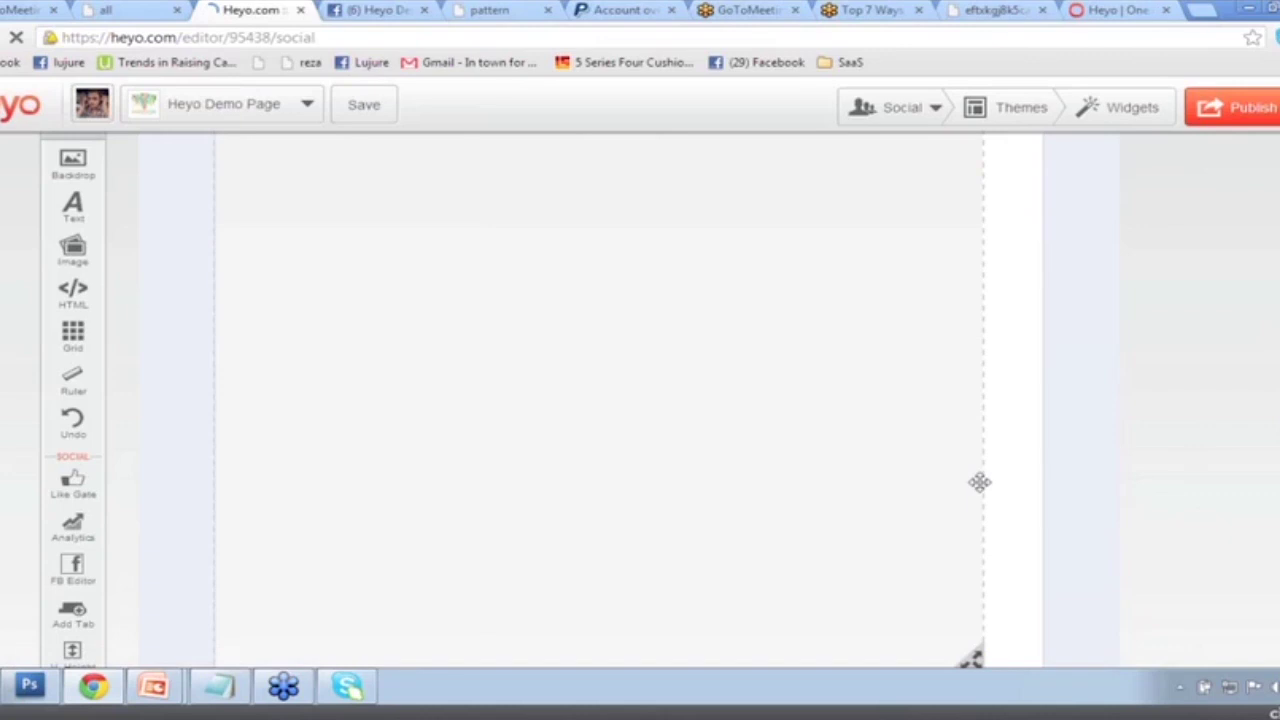
scroll(978, 348, "down", 3)
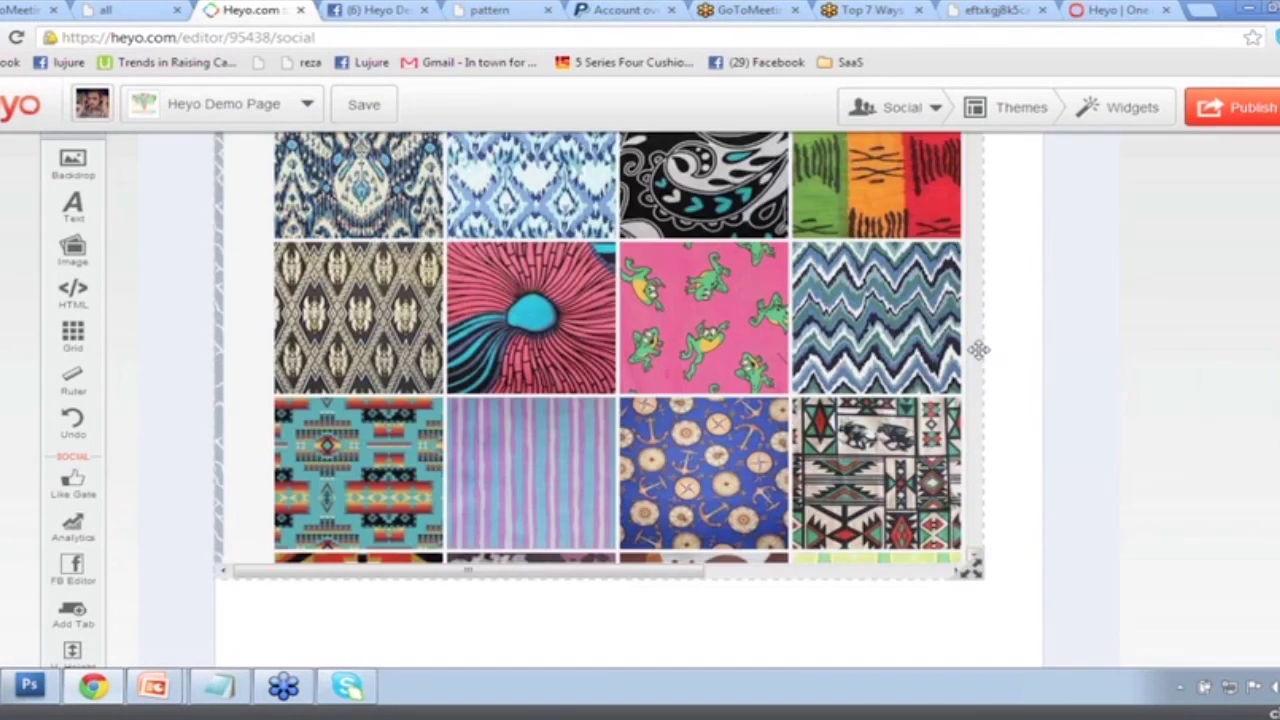
left_click_drag(970, 385, 972, 618)
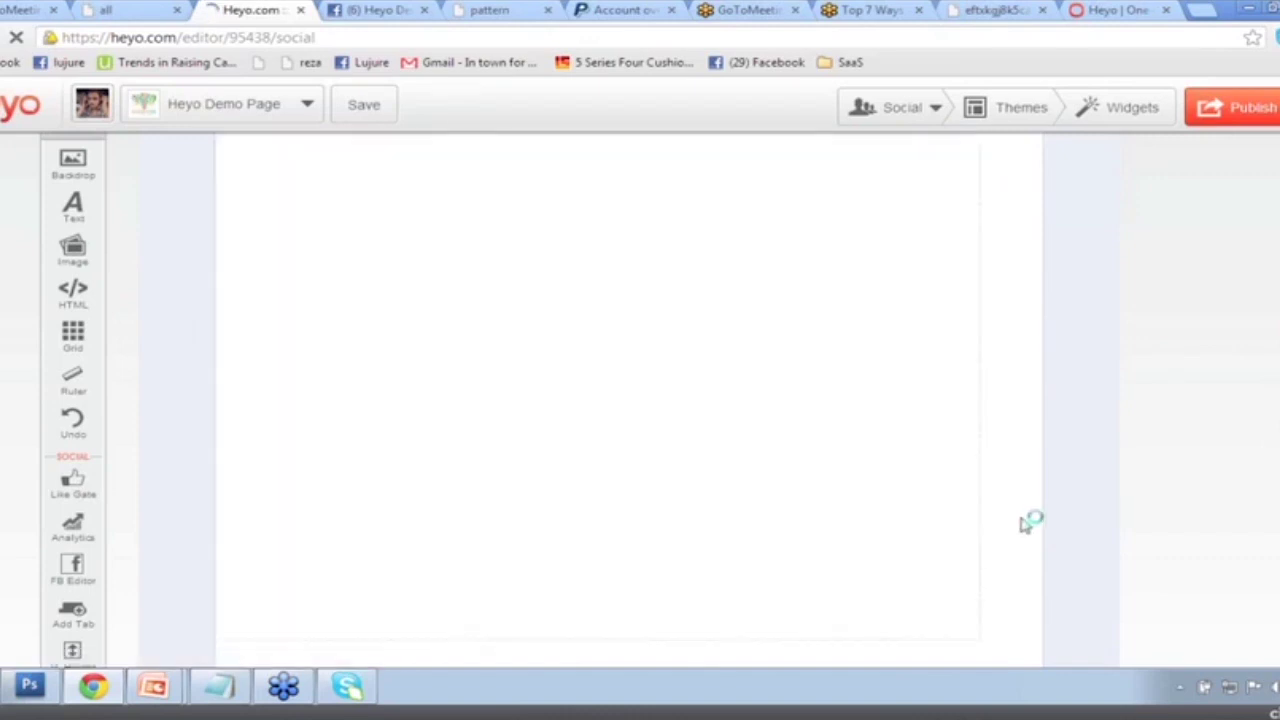
scroll(1022, 521, "down", 3)
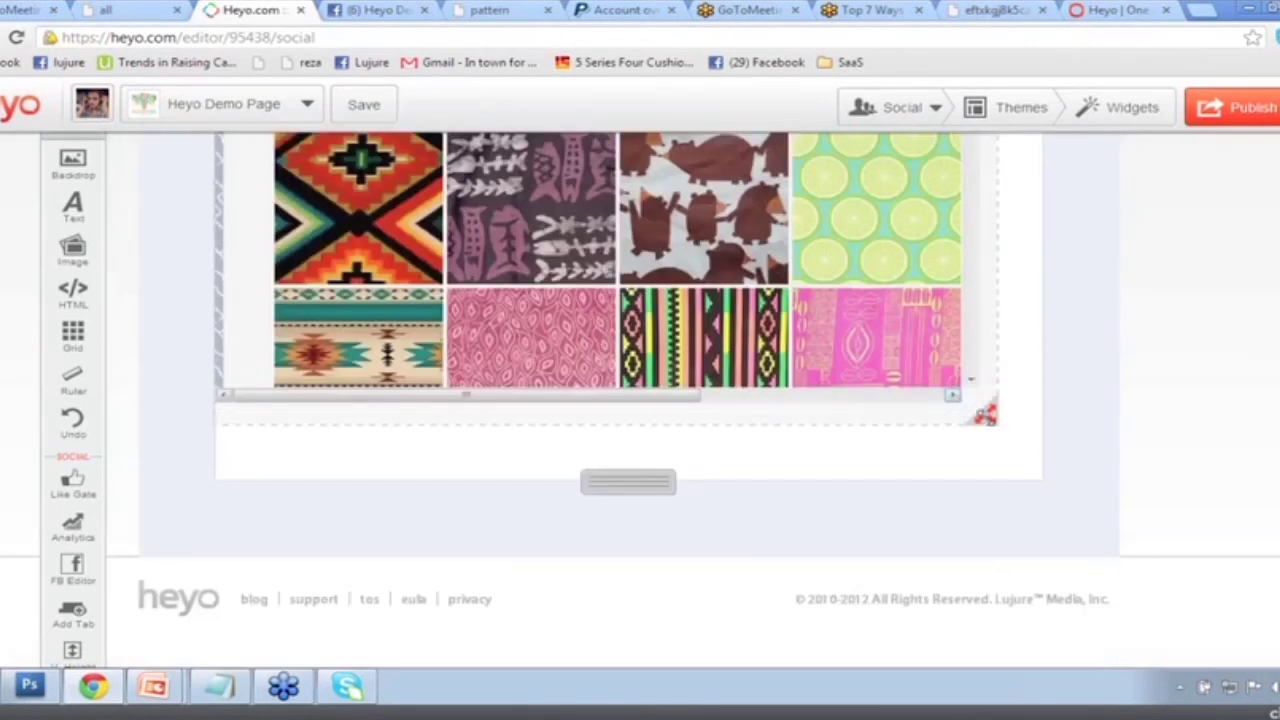
left_click_drag(962, 441, 969, 445)
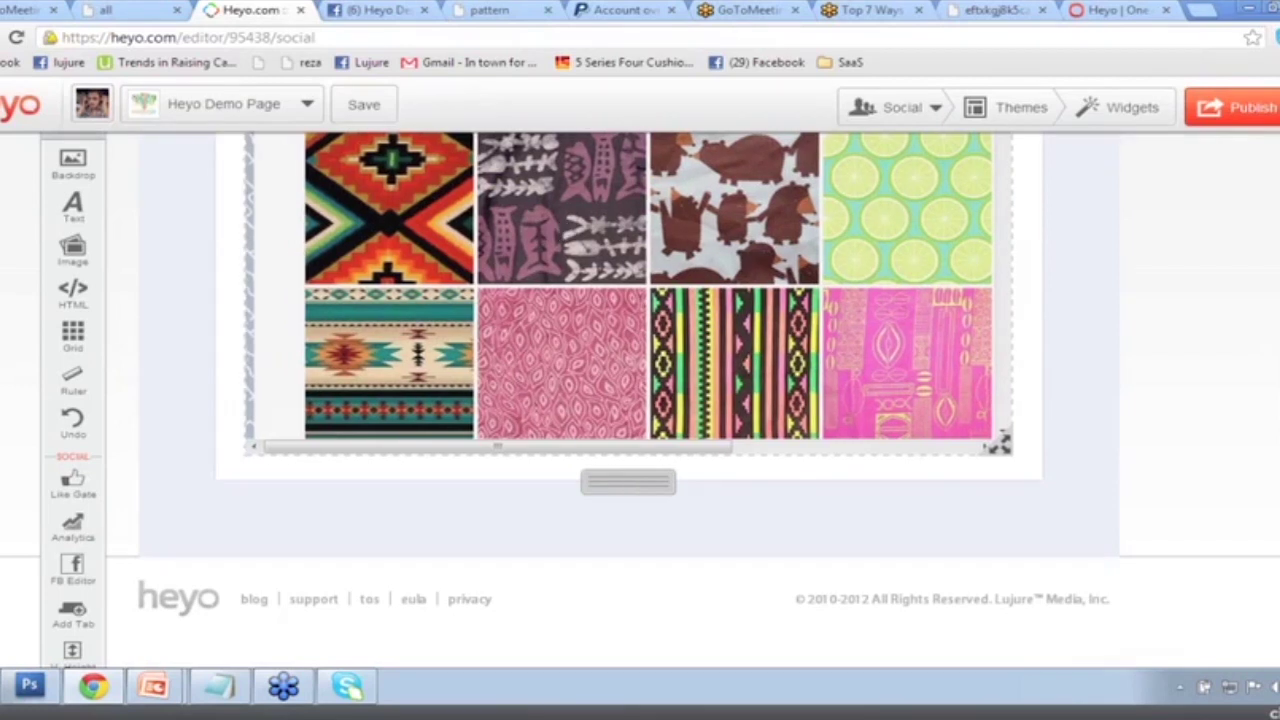
scroll(887, 326, "up", 2)
scroll(887, 328, "up", 6)
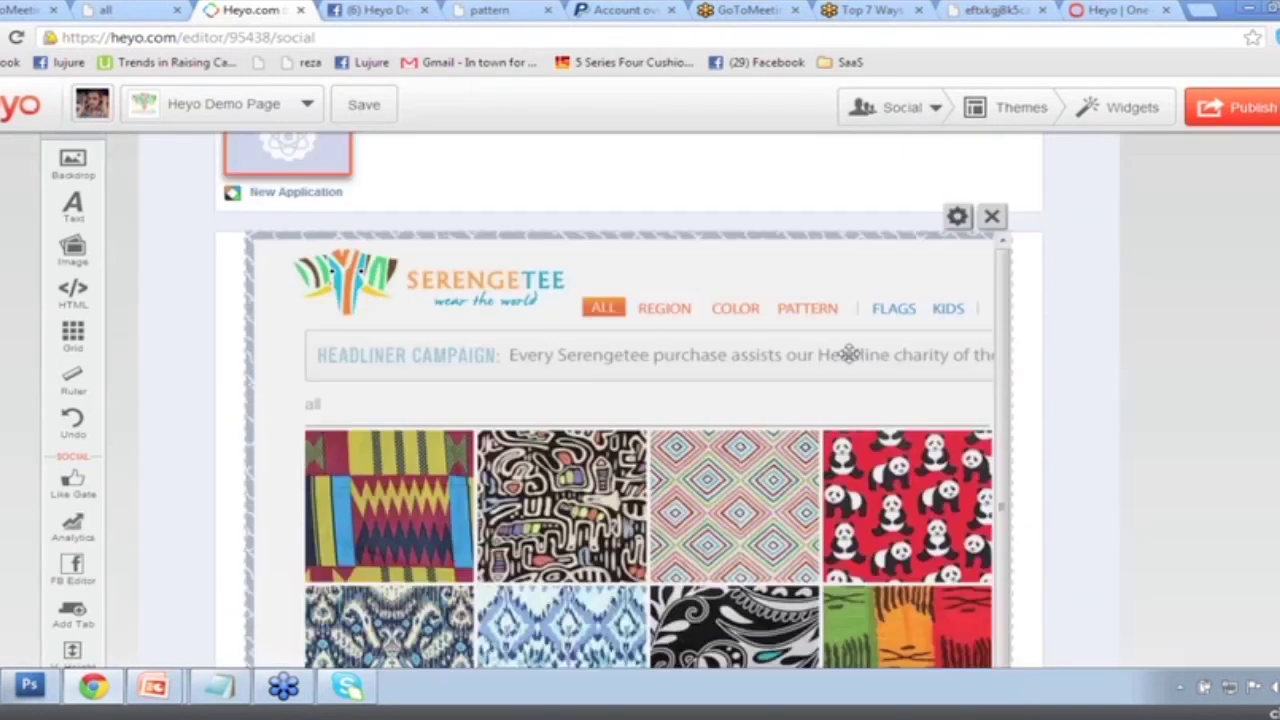
scroll(985, 405, "down", 1)
scroll(985, 405, "down", 5)
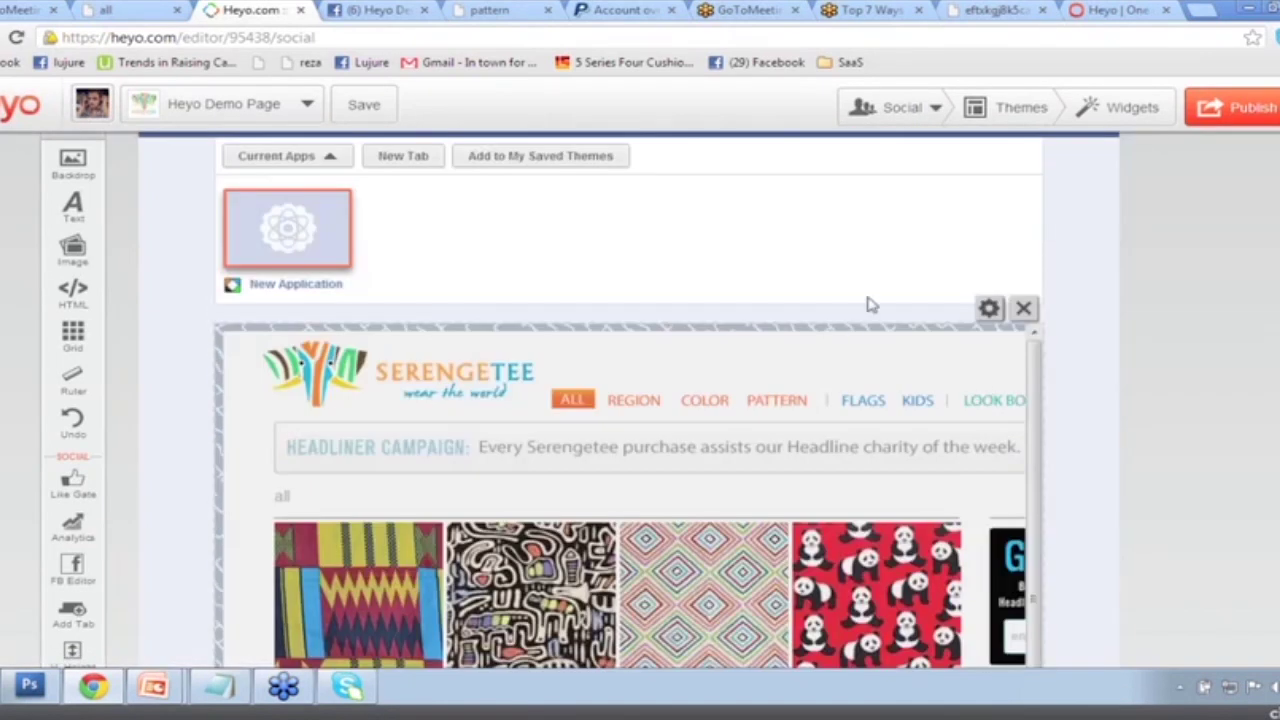
scroll(868, 305, "up", 1)
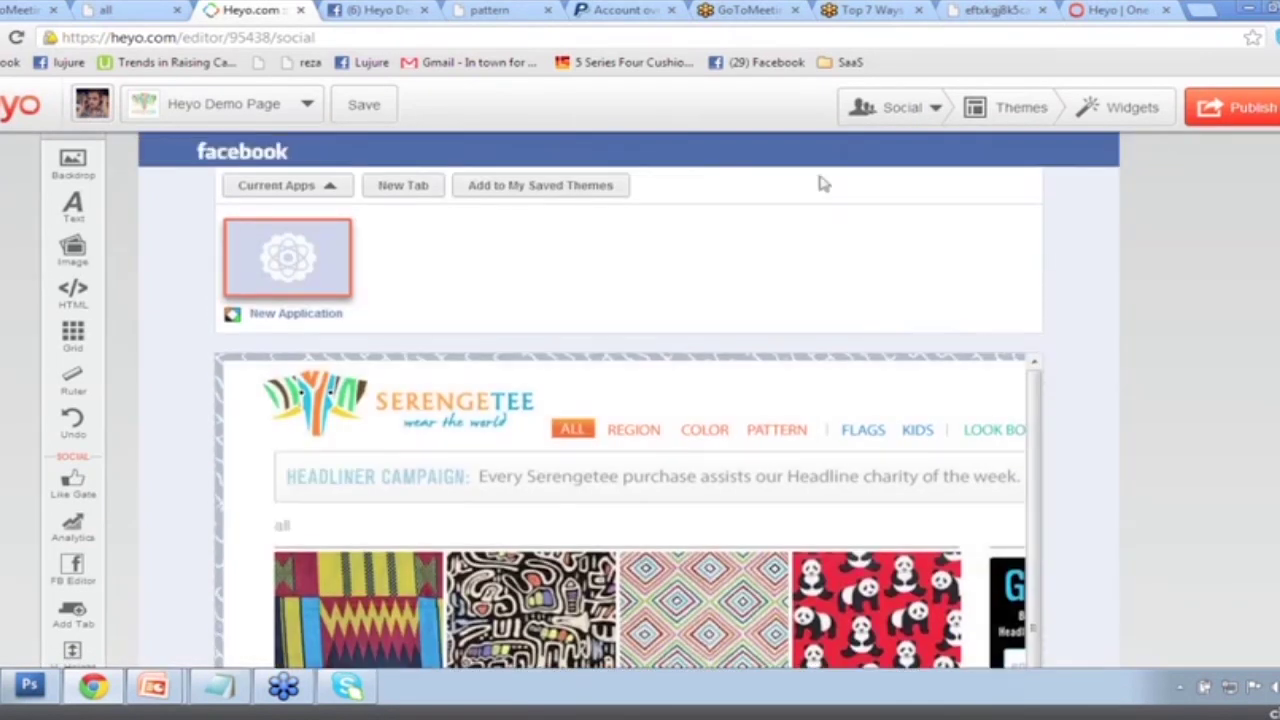
Begin publishing, rename the tab title to 'Jon's Tee's', and choose a new tab image.
left_click(1252, 110)
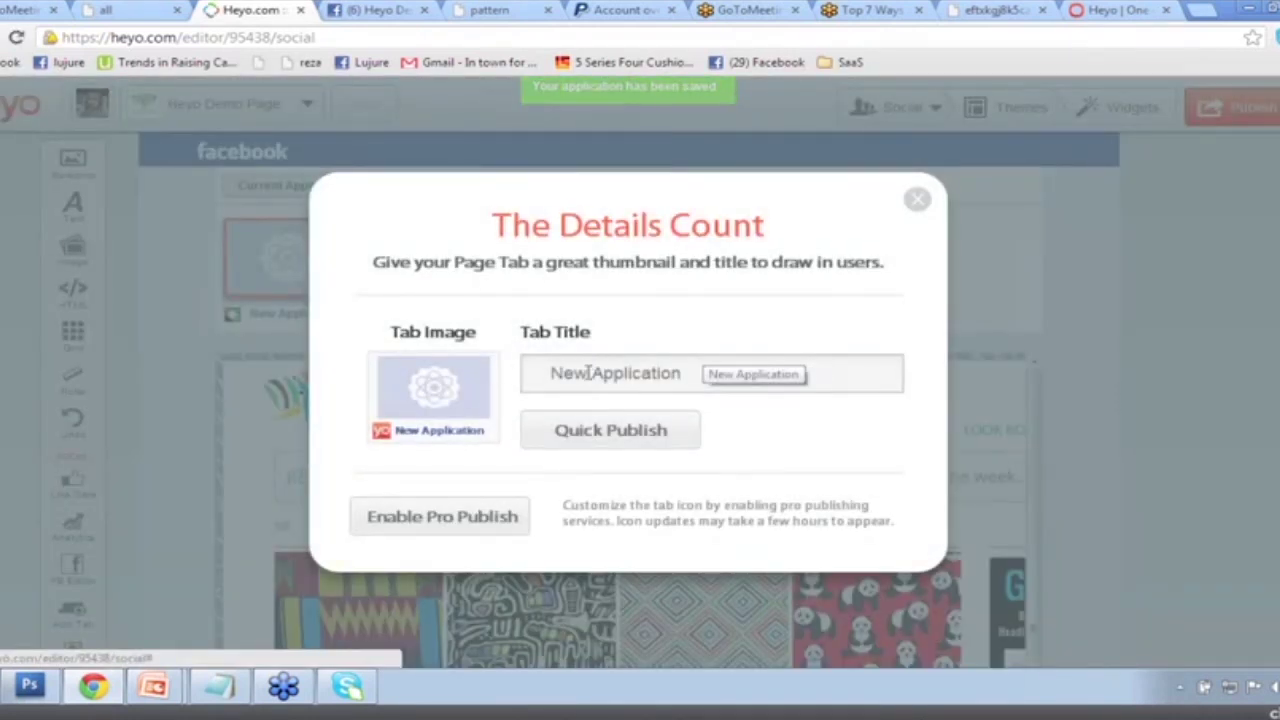
triple_click(588, 372)
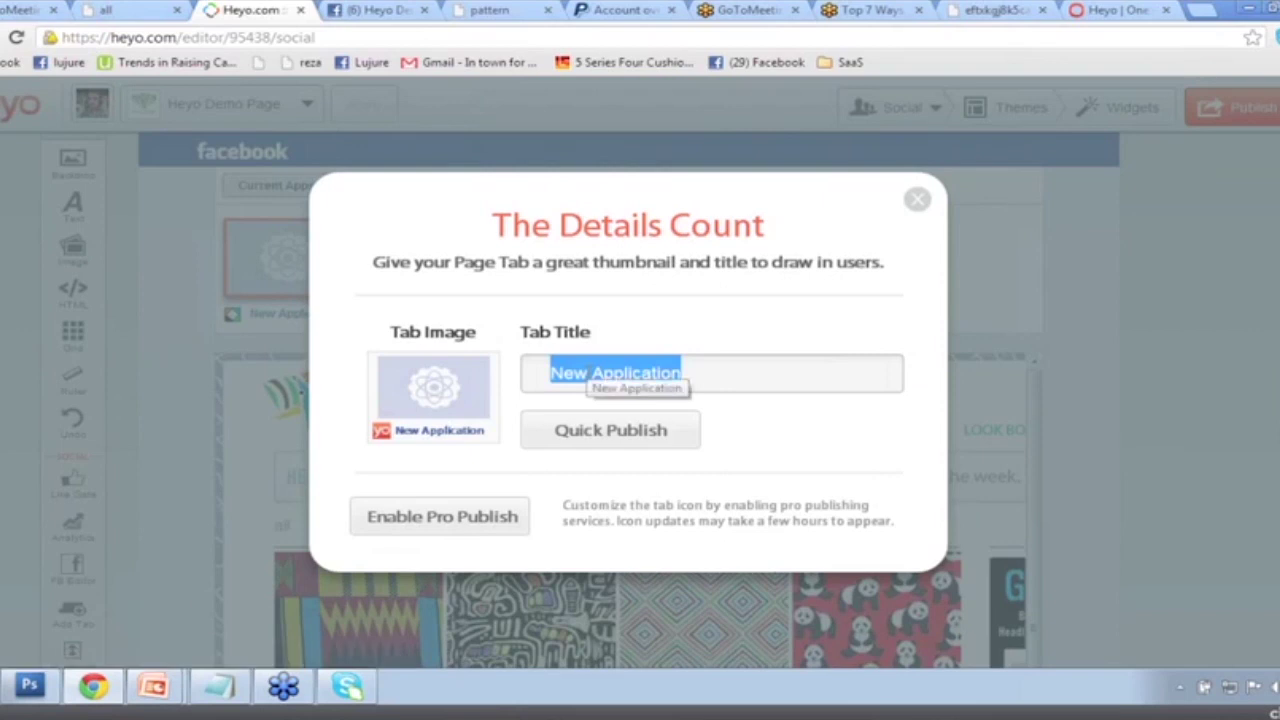
type("Jon's Tee's")
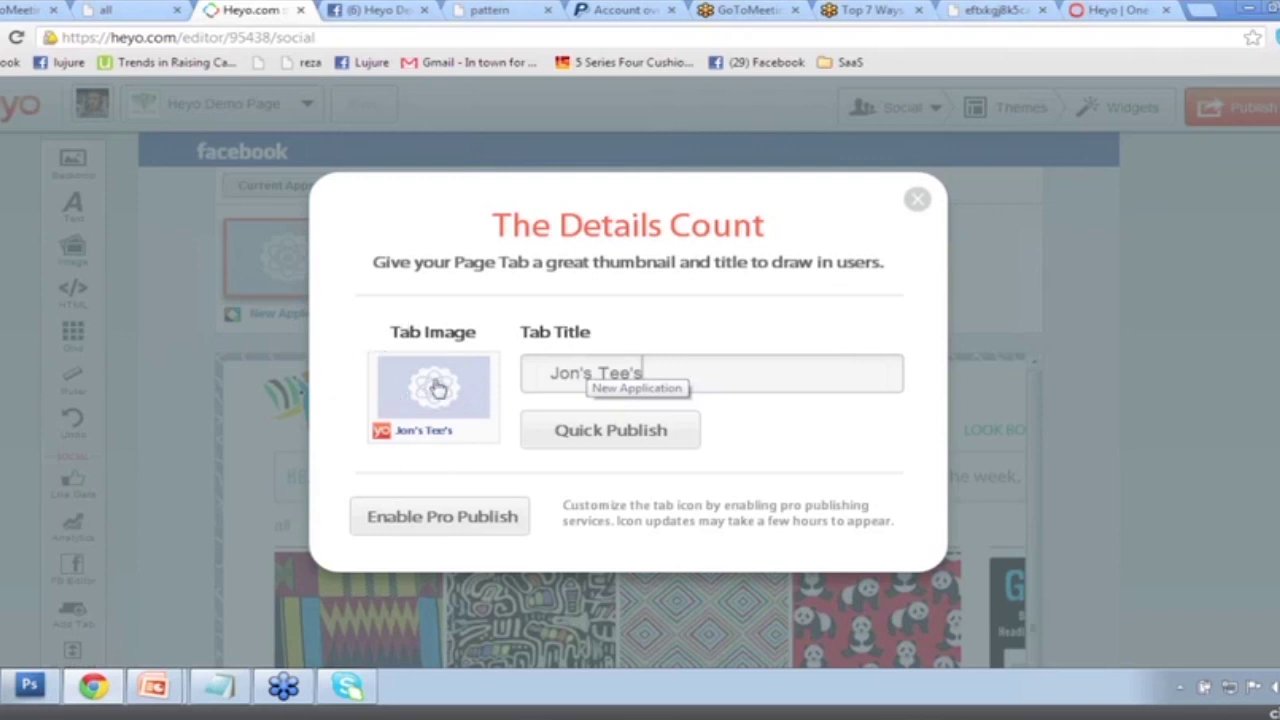
left_click(432, 387)
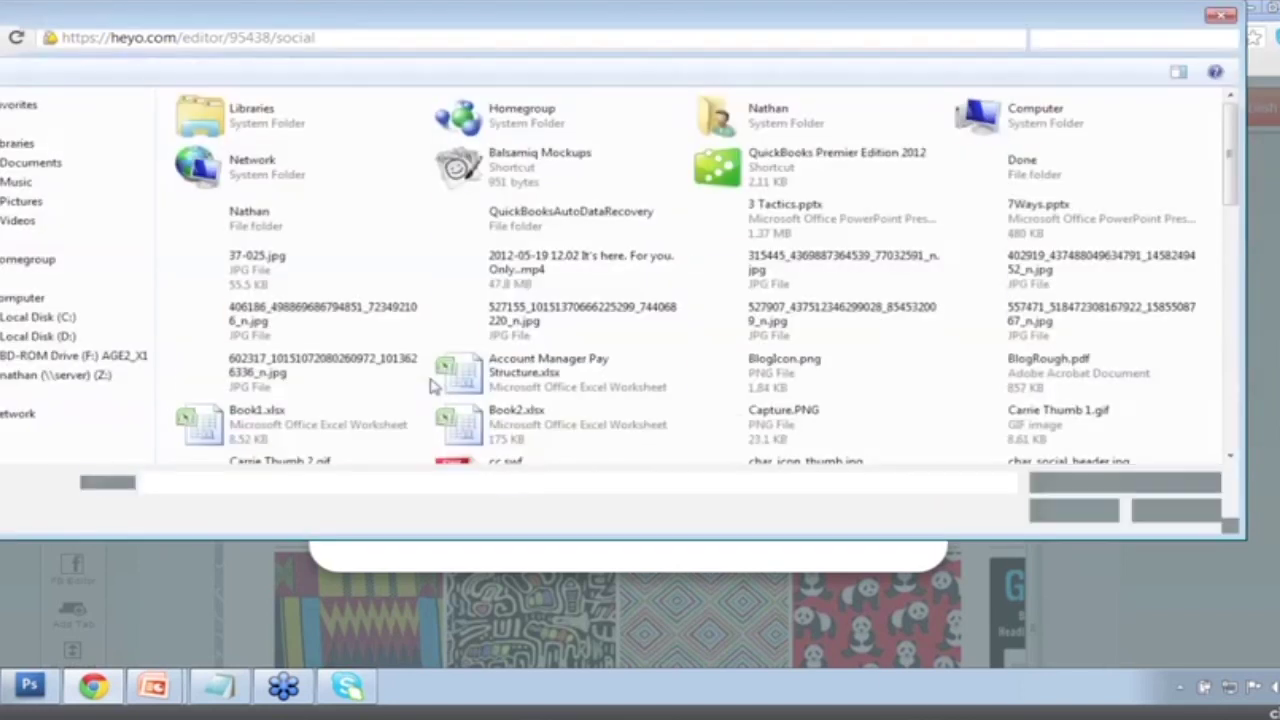
Pick Demo_m3hd41y9es58.png from the Desktop as the tab image.
left_click(780, 372)
scroll(823, 386, "down", 3)
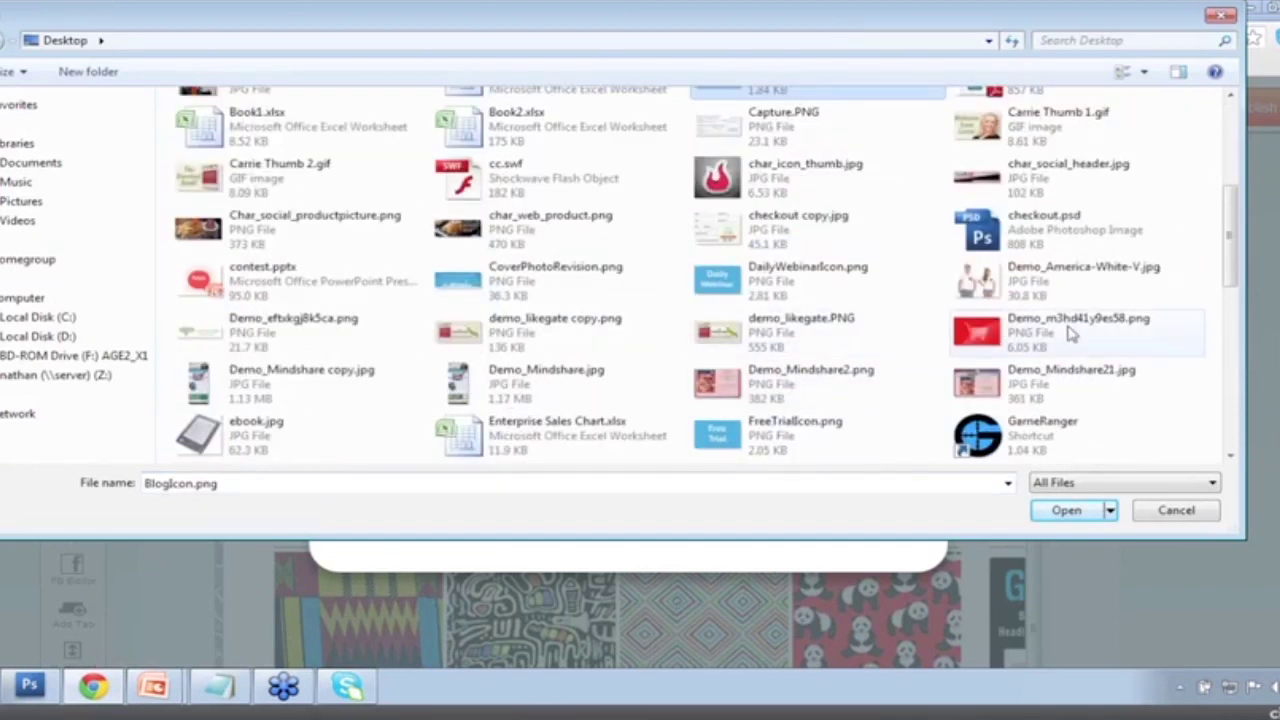
double_click(1070, 333)
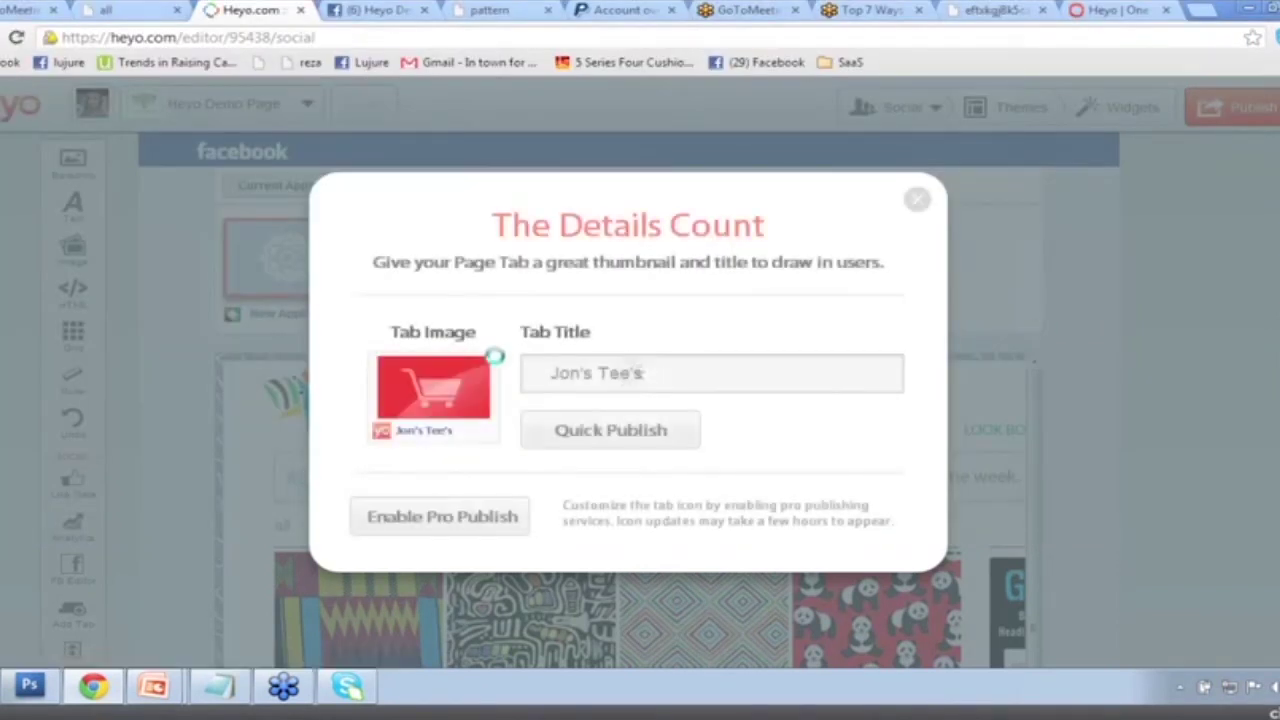
Quick Publish the Jon's Tee's tab and view it on Facebook.
left_click(588, 430)
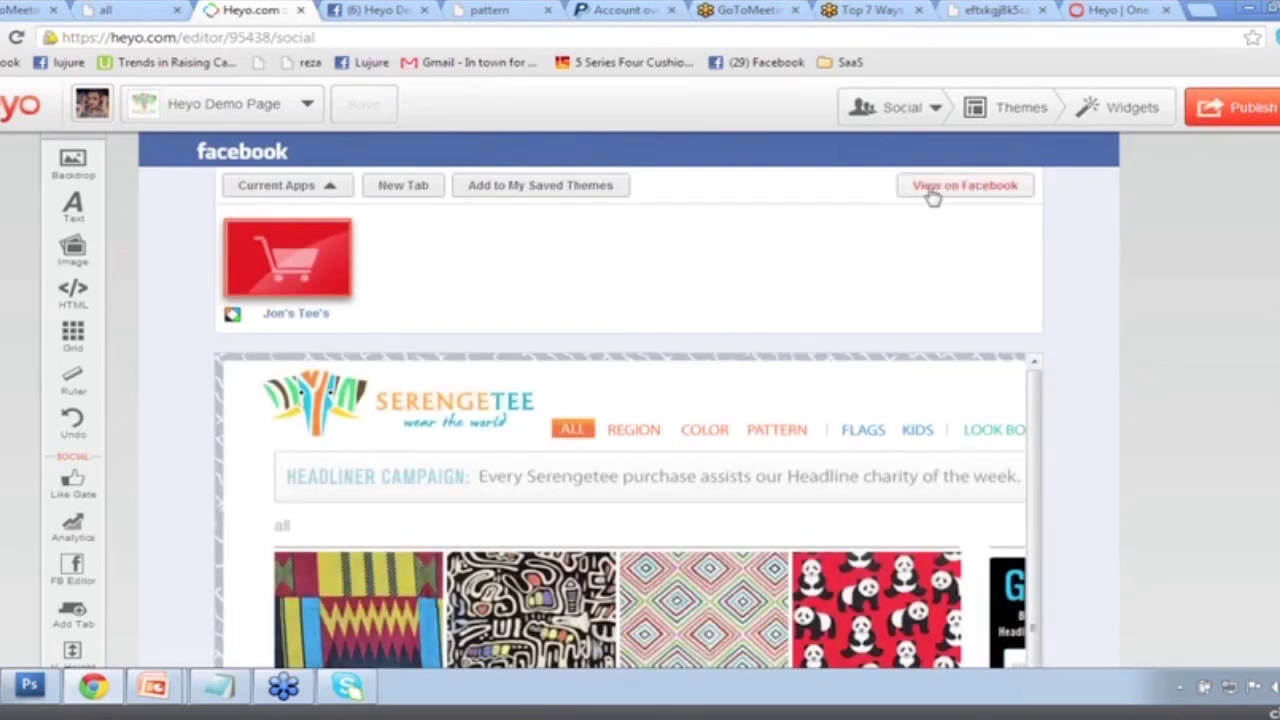
left_click(930, 193)
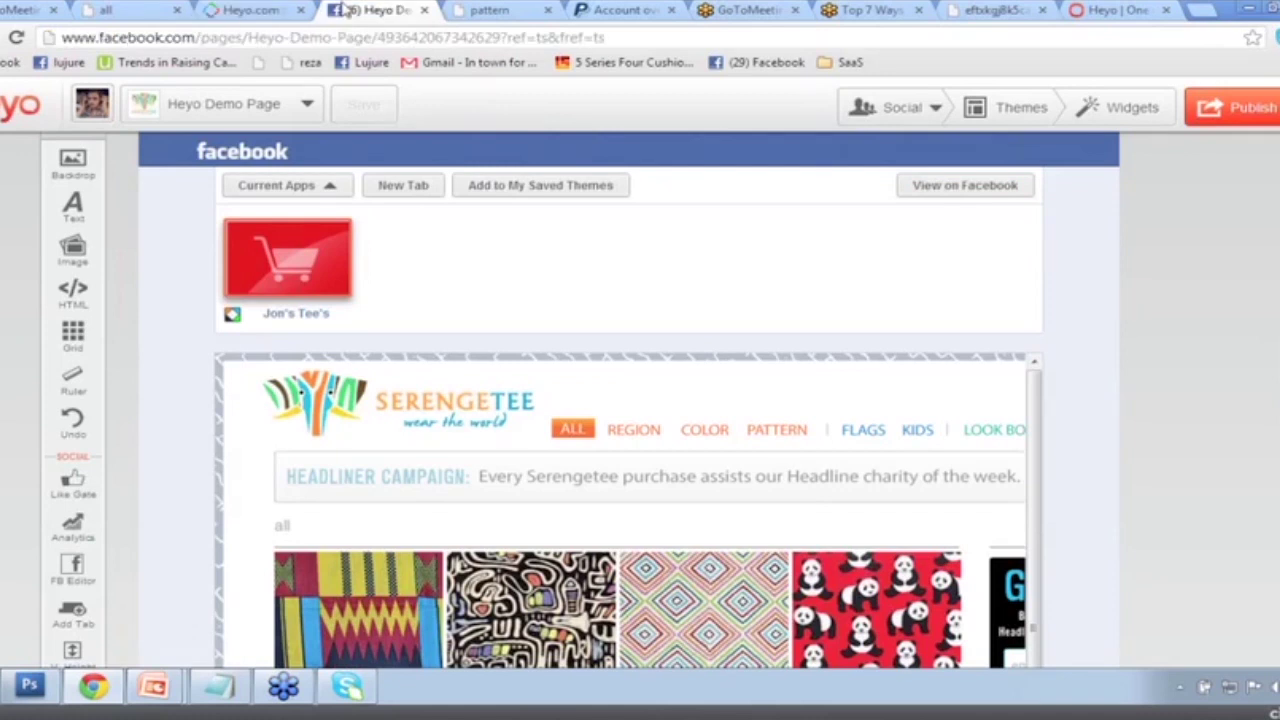
Reload the Heyo Demo Page on Facebook to reveal the new Jon's Tee's tab.
scroll(85, 260, "down", 1)
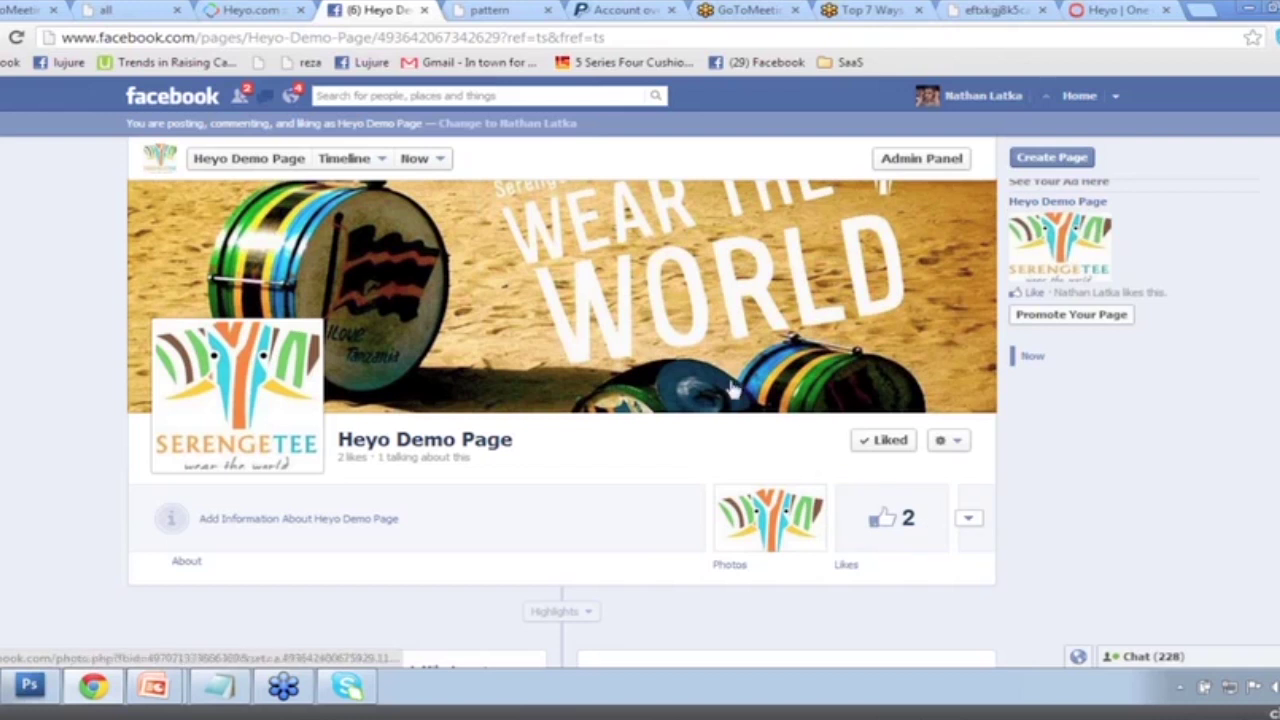
left_click(17, 38)
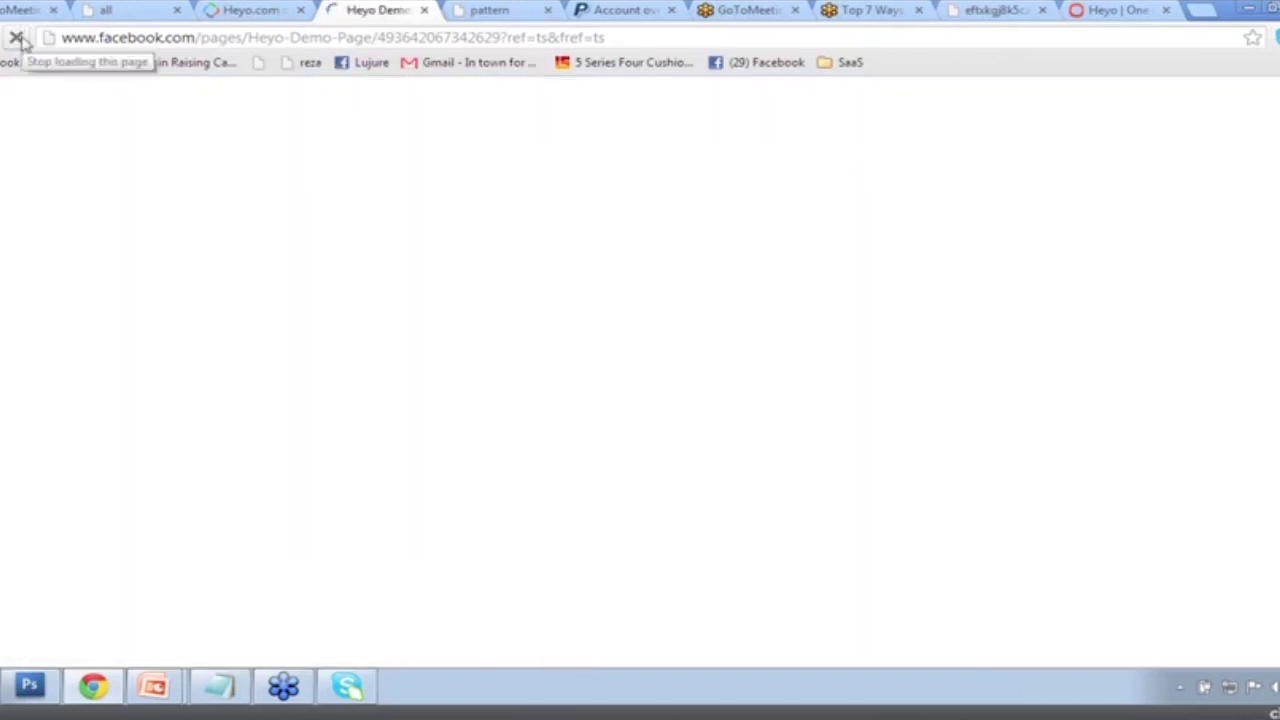
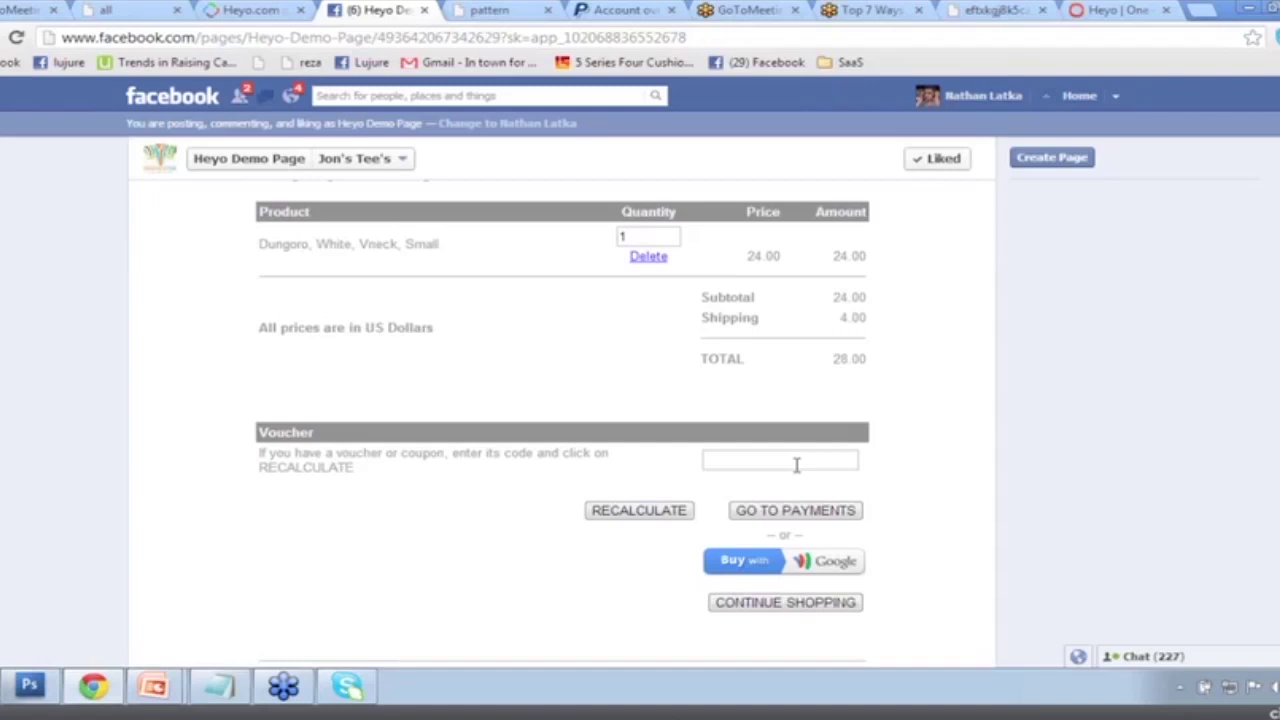
Review the cart's 24.00 subtotal, 4.00 shipping and 28.00 USD total, then bring up 7Ways.pptx.
scroll(620, 286, "up", 2)
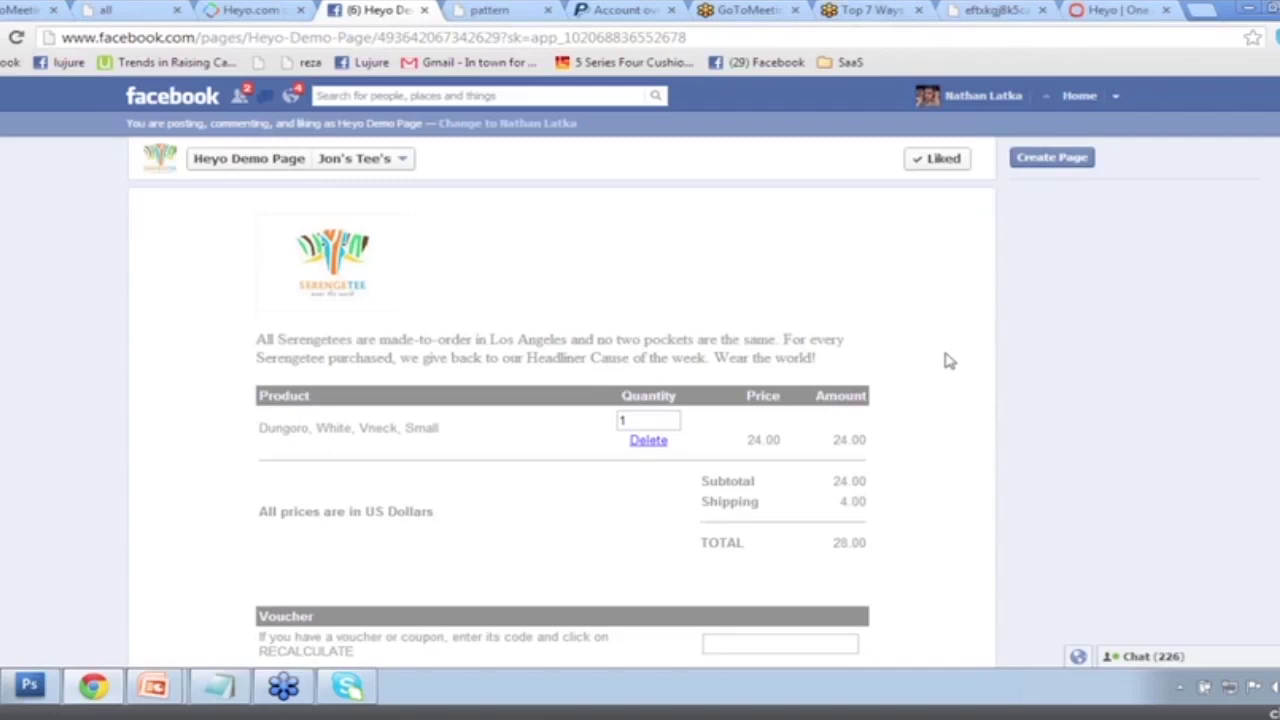
scroll(948, 361, "down", 2)
scroll(948, 361, "down", 1)
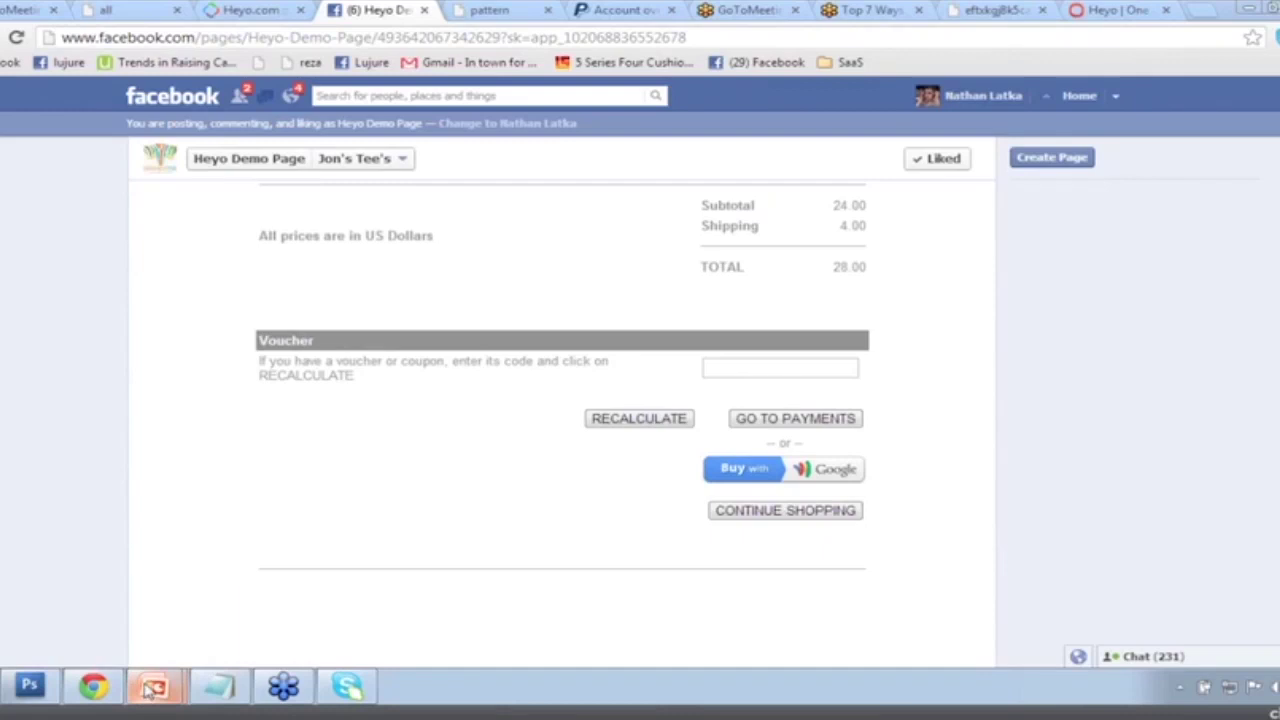
mouse_move(155, 684)
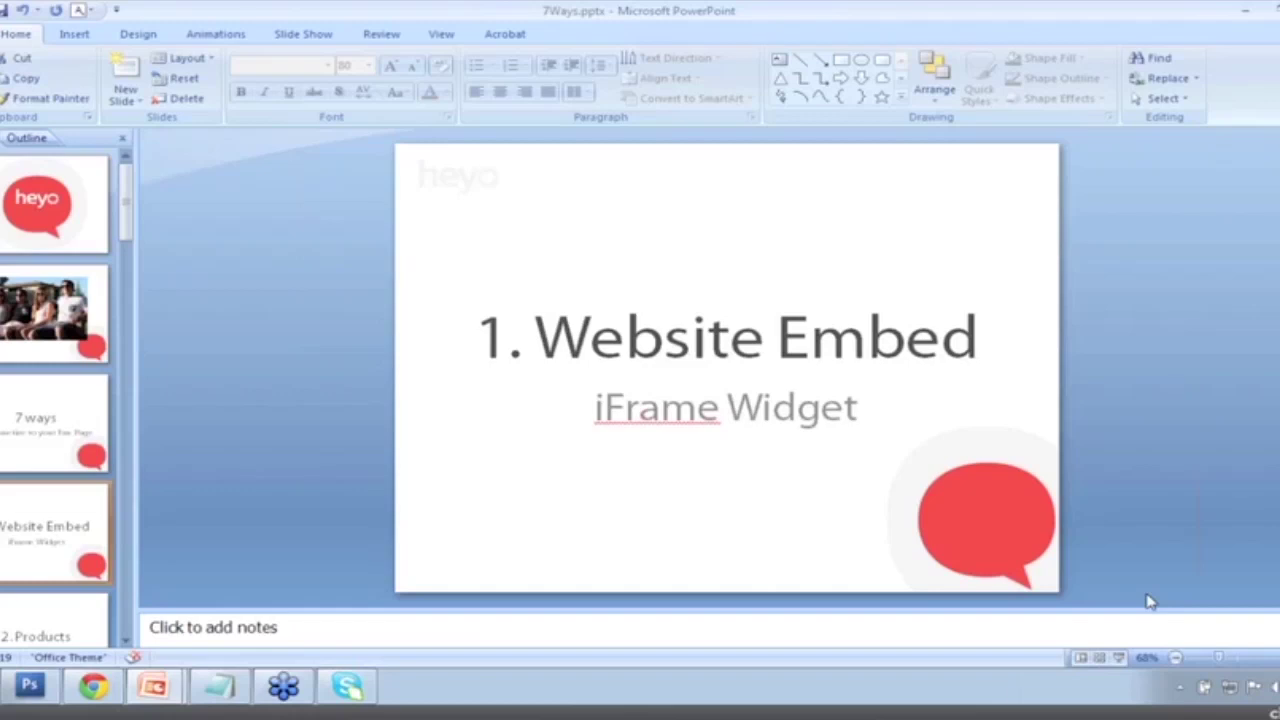
Present the deck through slide '2. Products – Individually Added', then return to the Facebook cart.
left_click(1120, 658)
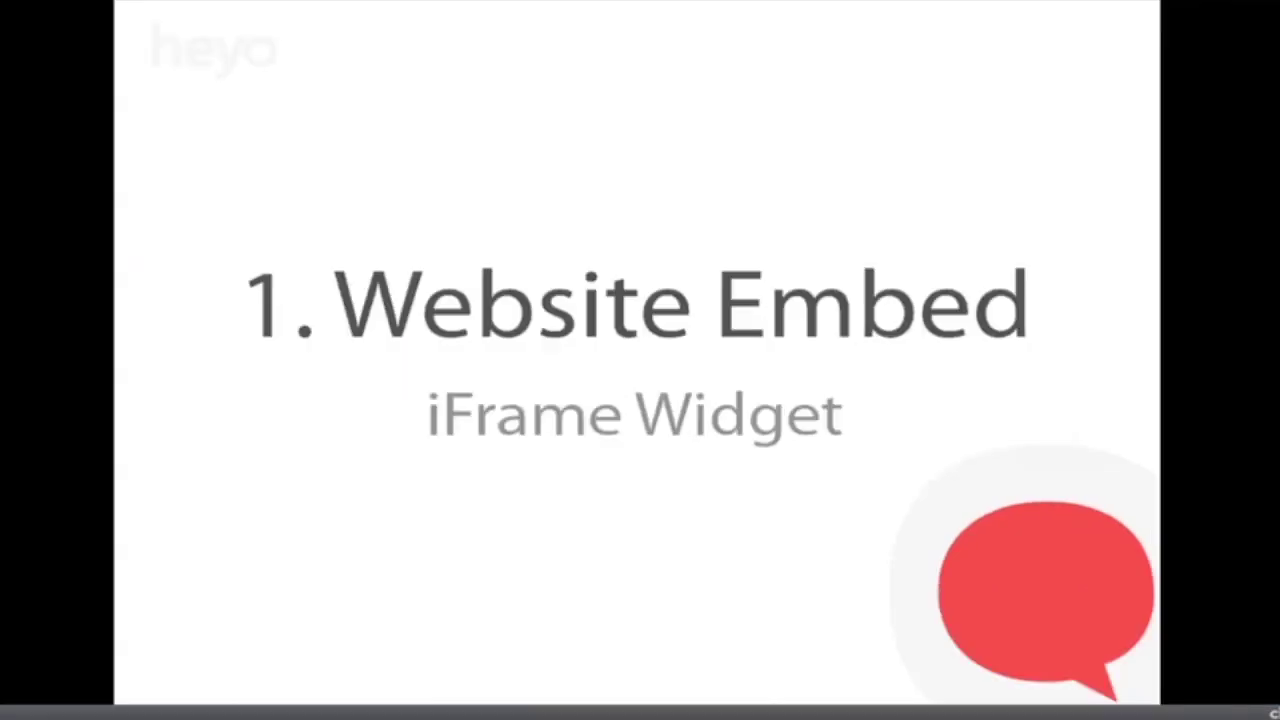
key("Right")
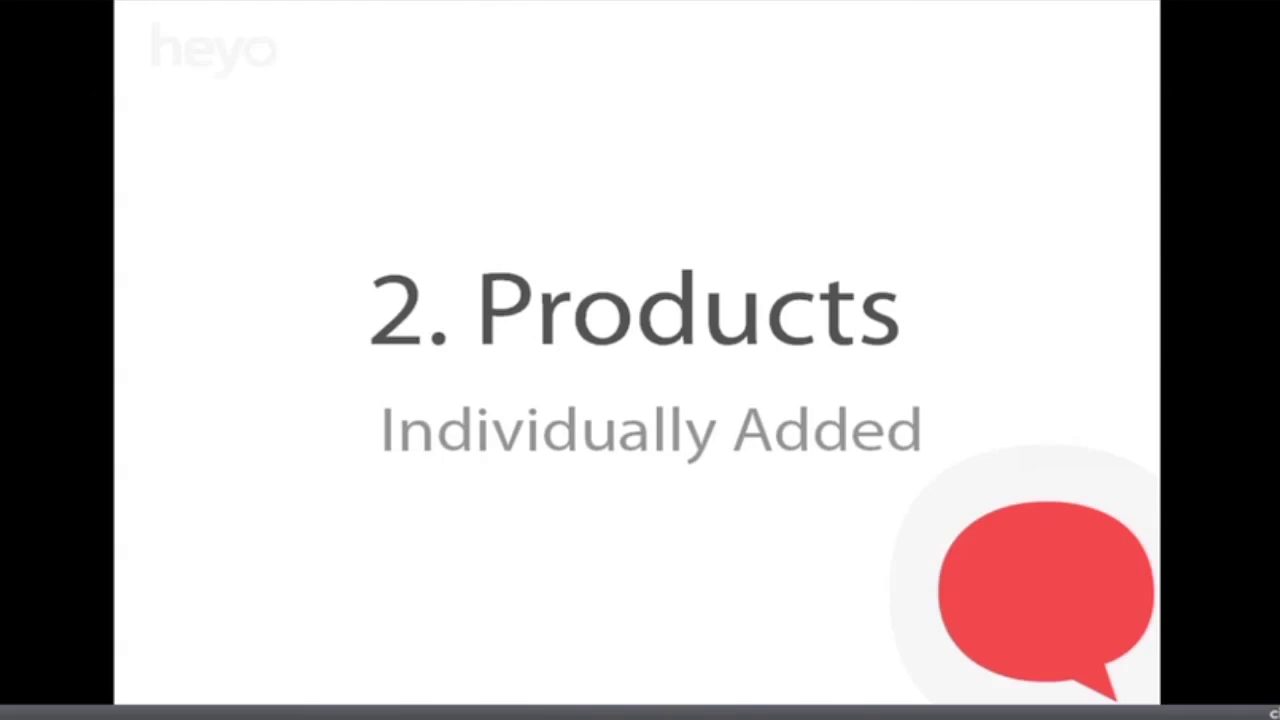
key("Escape")
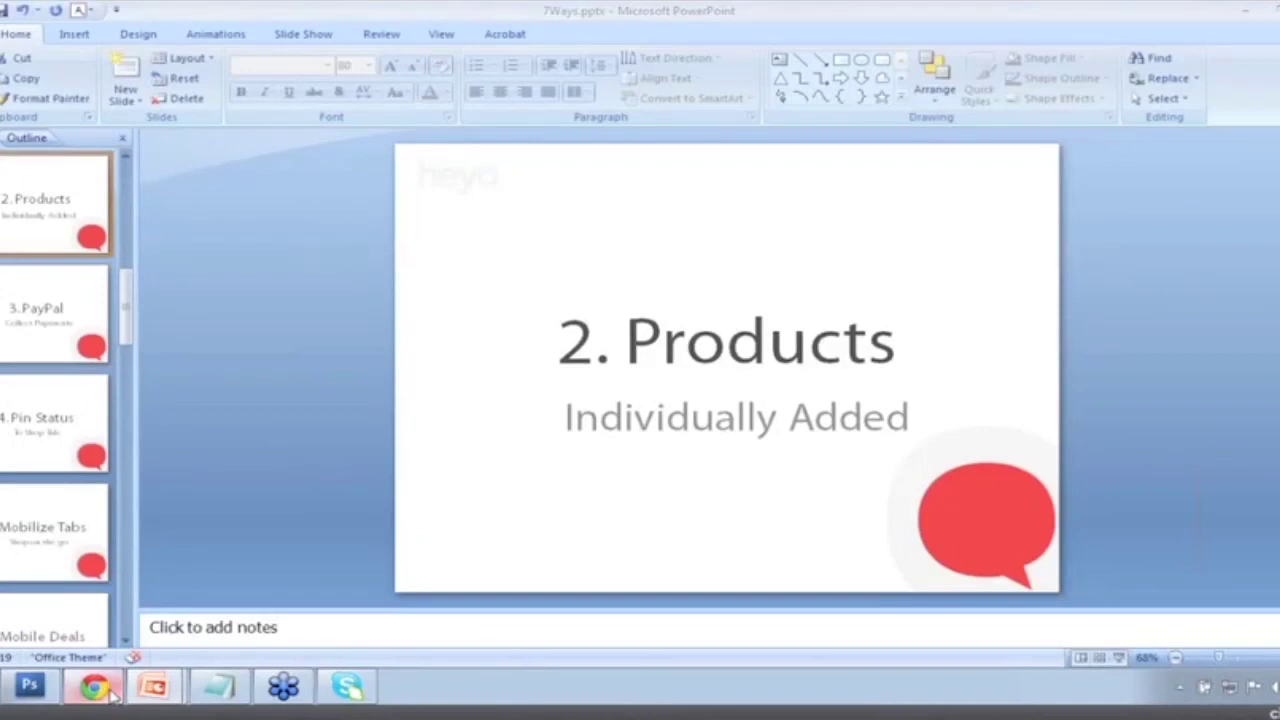
left_click(93, 686)
scroll(296, 414, "up", 3)
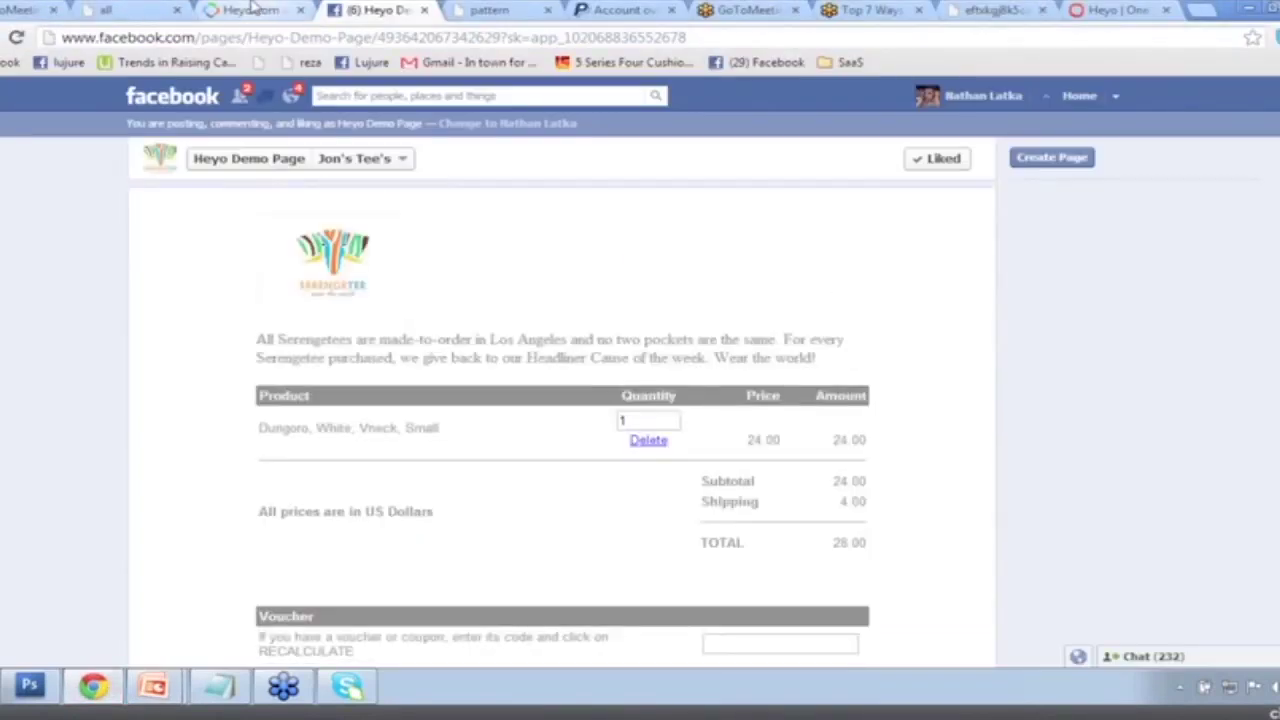
In the Heyo editor, create a new tab titled 'African Print Tee' beside Jon's Tee's.
left_click(251, 10)
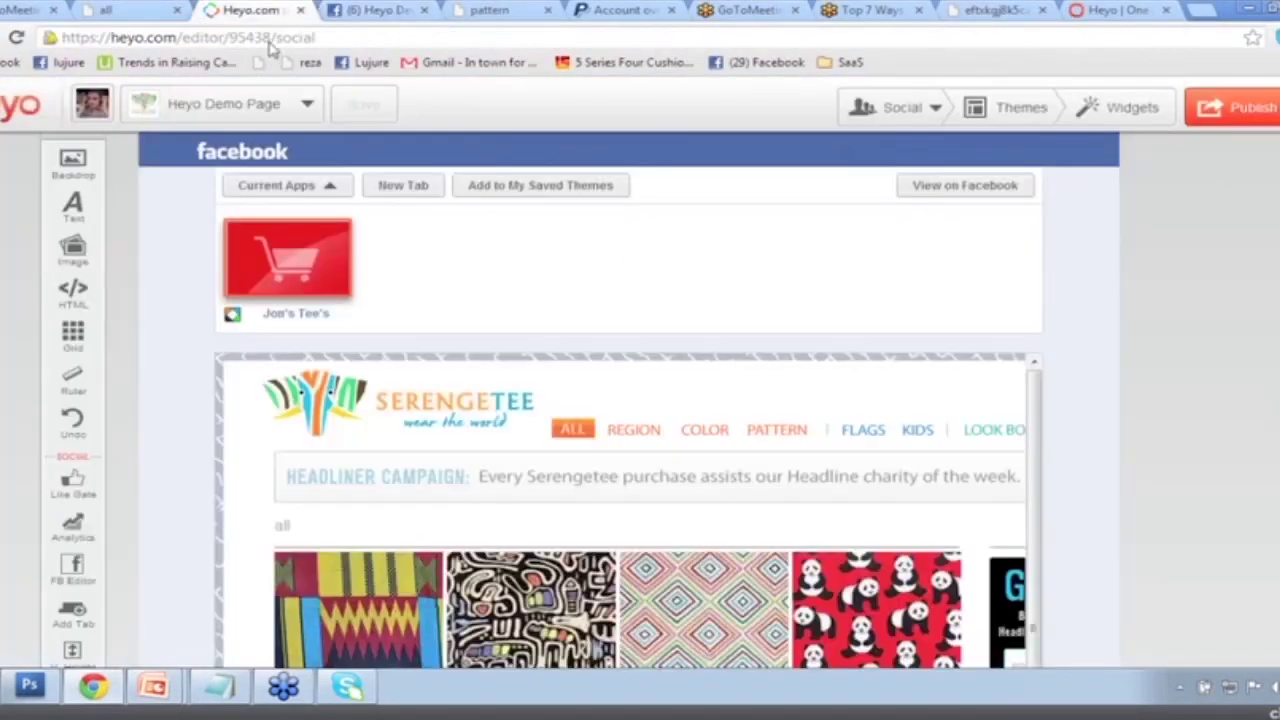
left_click(400, 187)
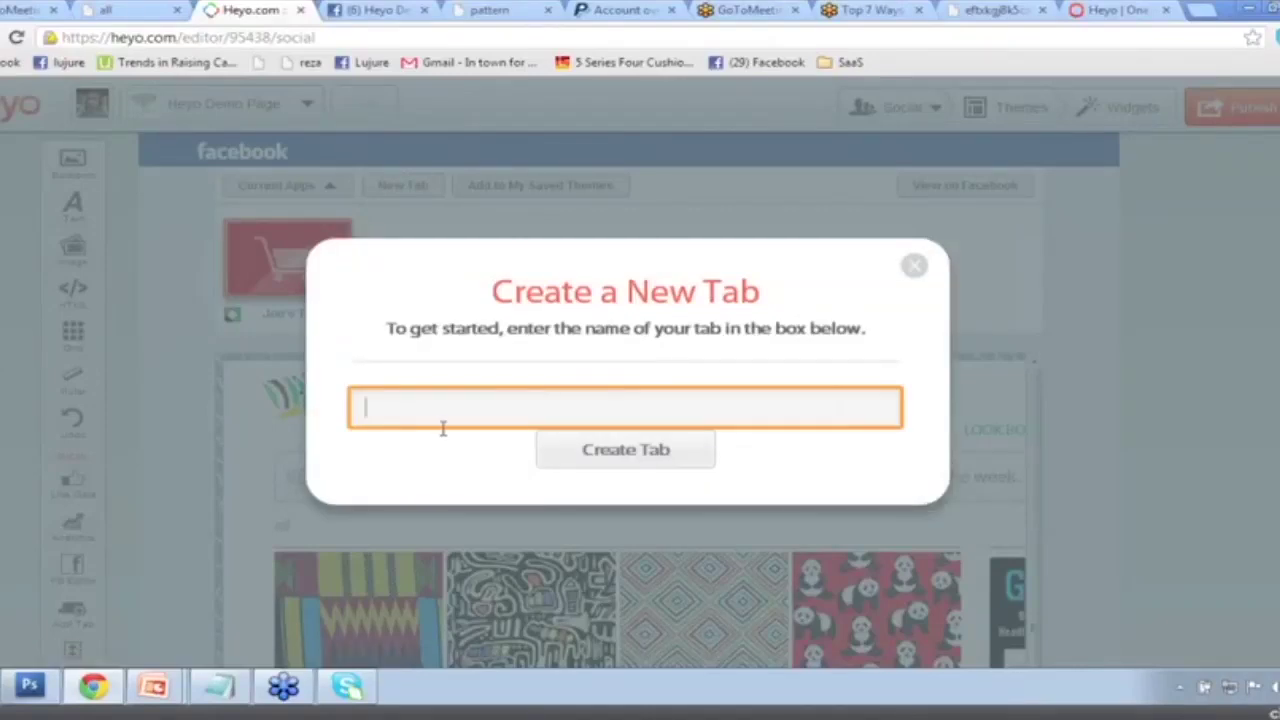
type("African Print Tee")
left_click(648, 458)
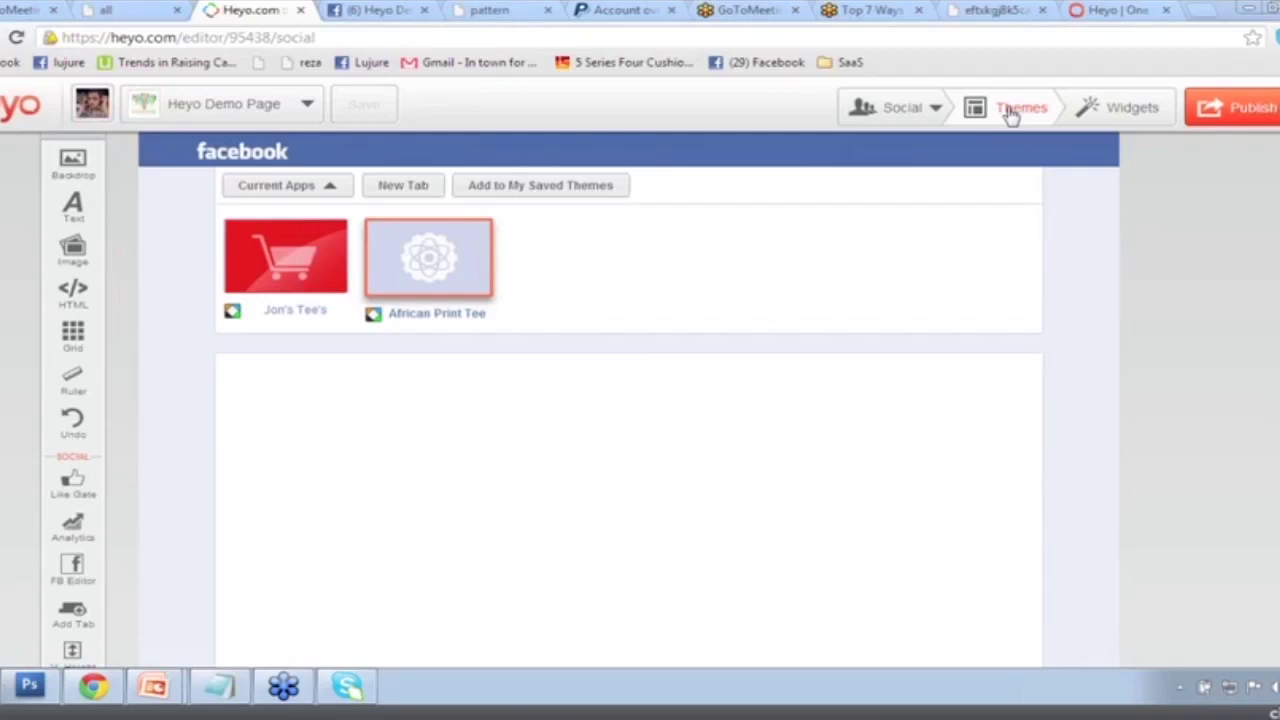
Apply the Clothes Online Store theme to the tab, confirming the content replacement.
left_click(1012, 112)
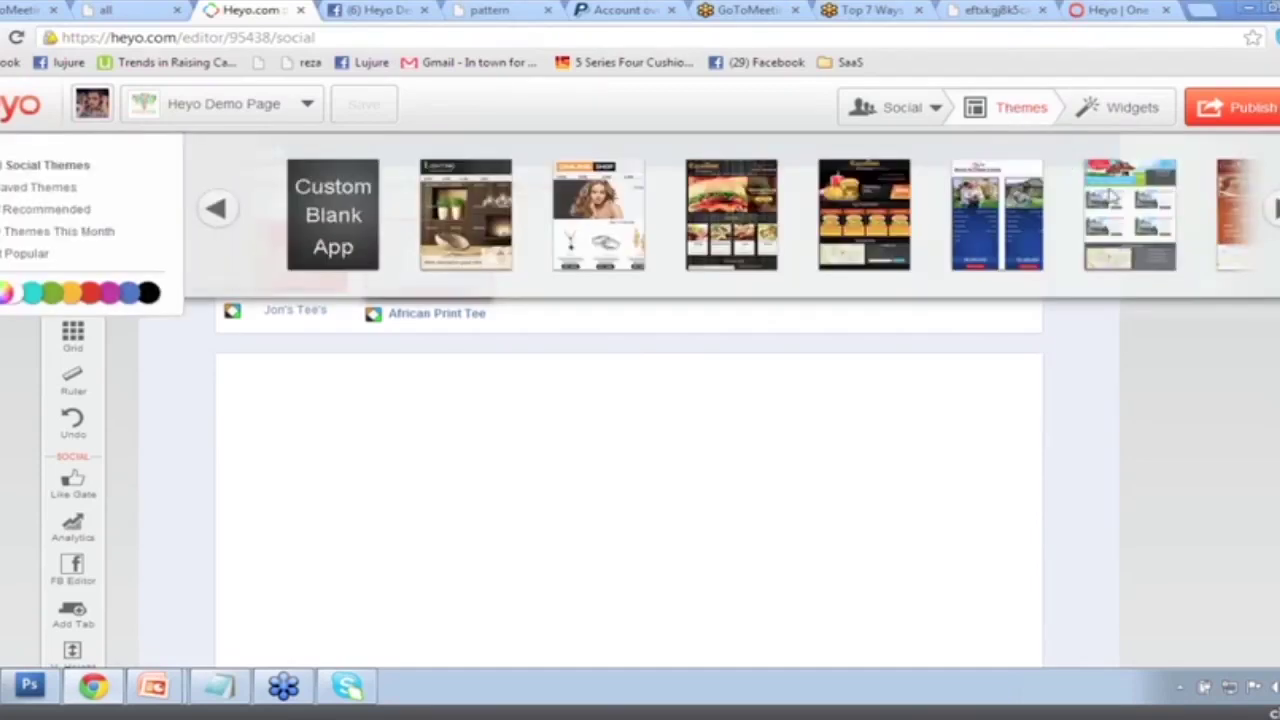
left_click(1275, 210)
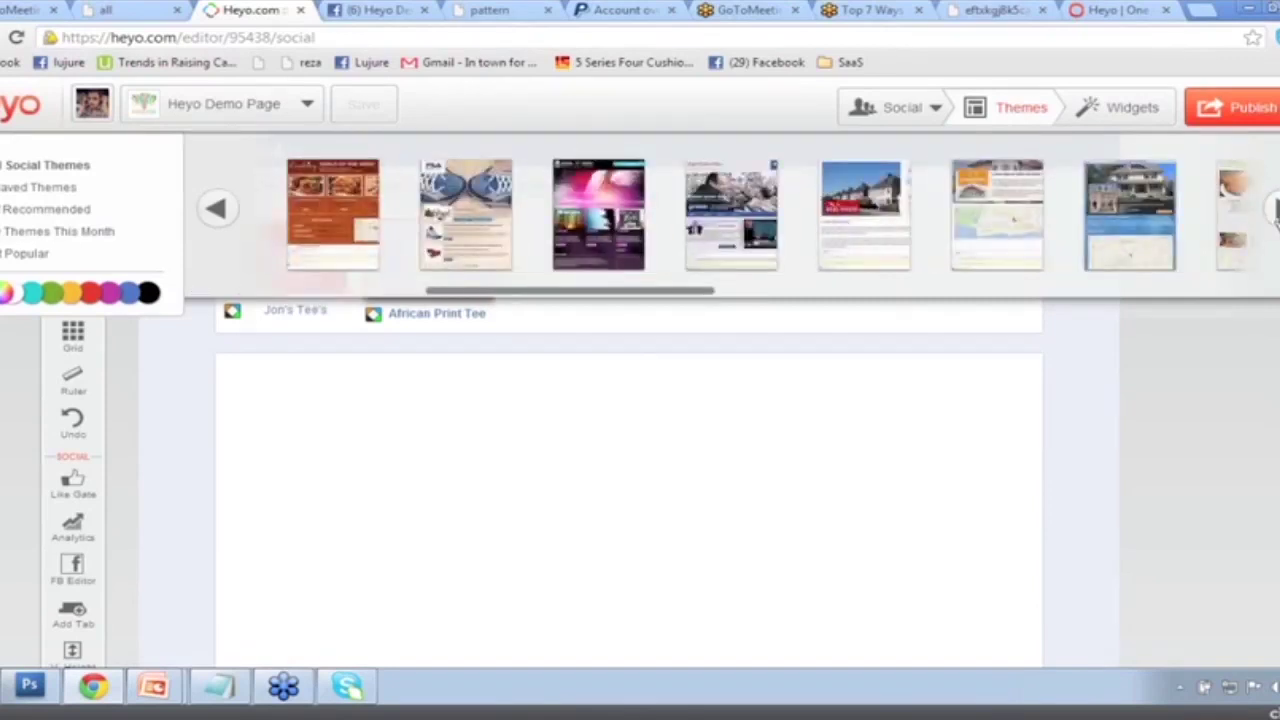
left_click(1275, 210)
left_click(1275, 210)
left_click(1275, 210)
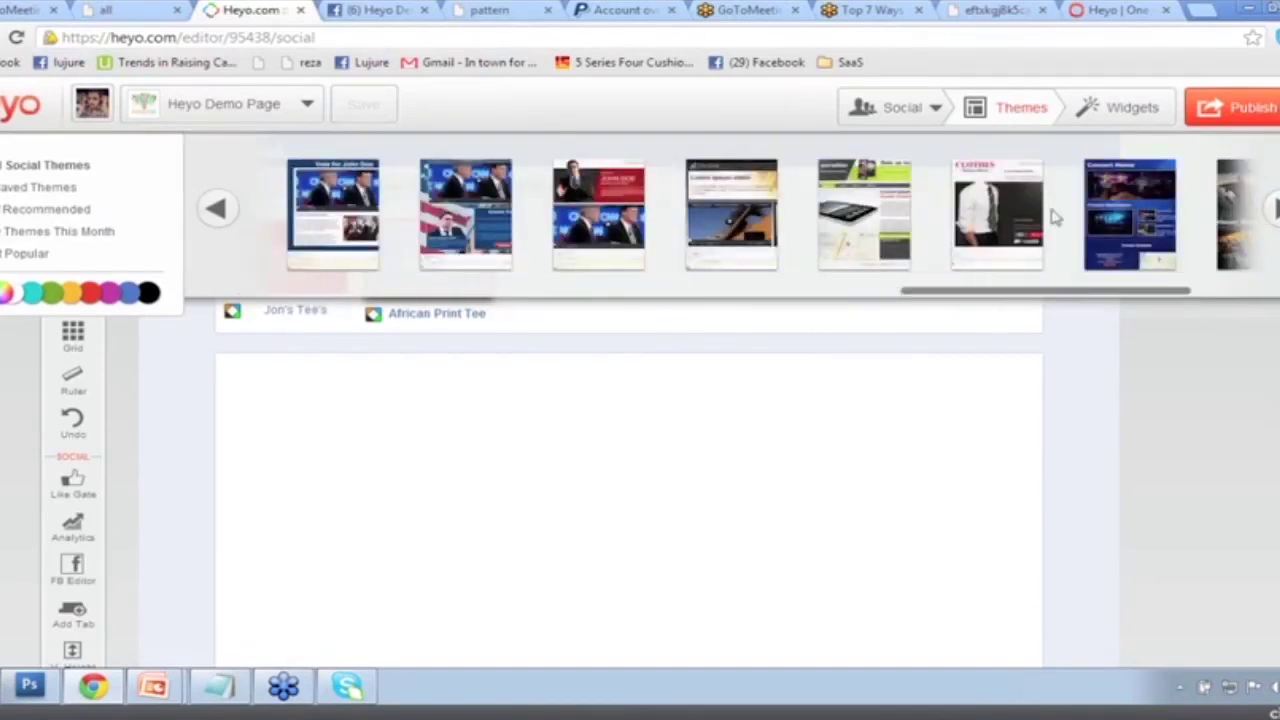
left_click(998, 205)
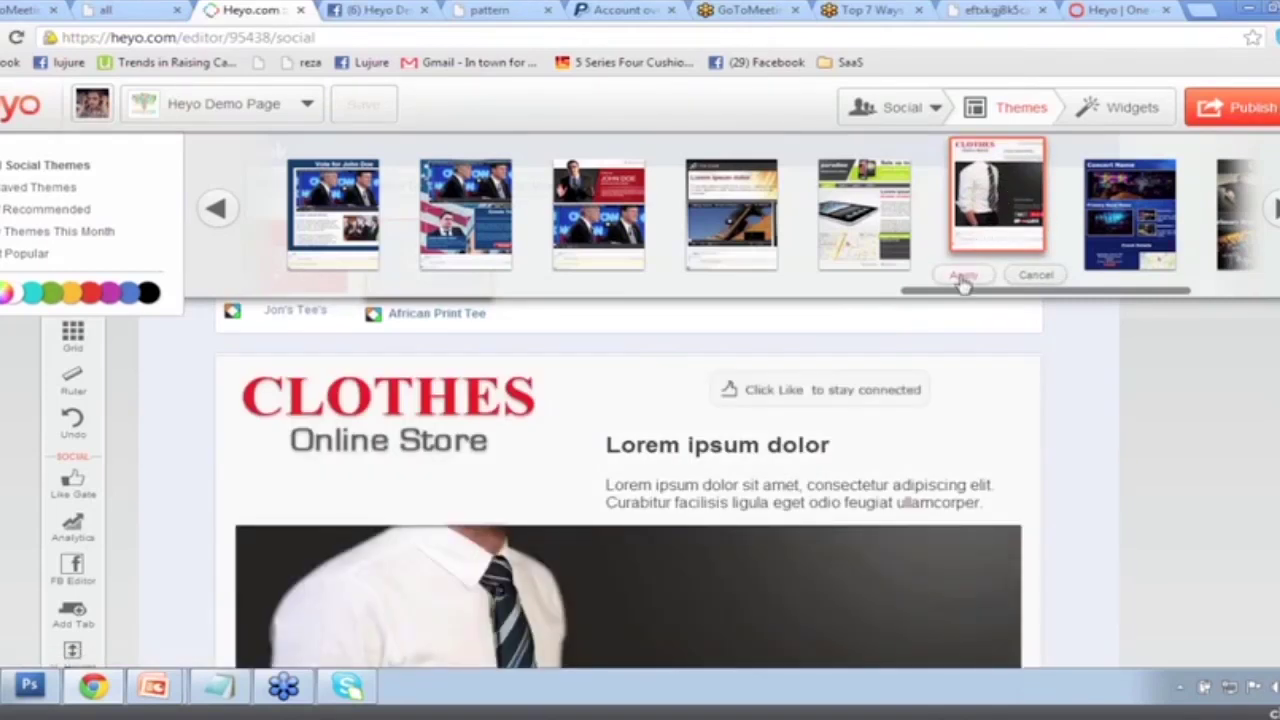
left_click(962, 277)
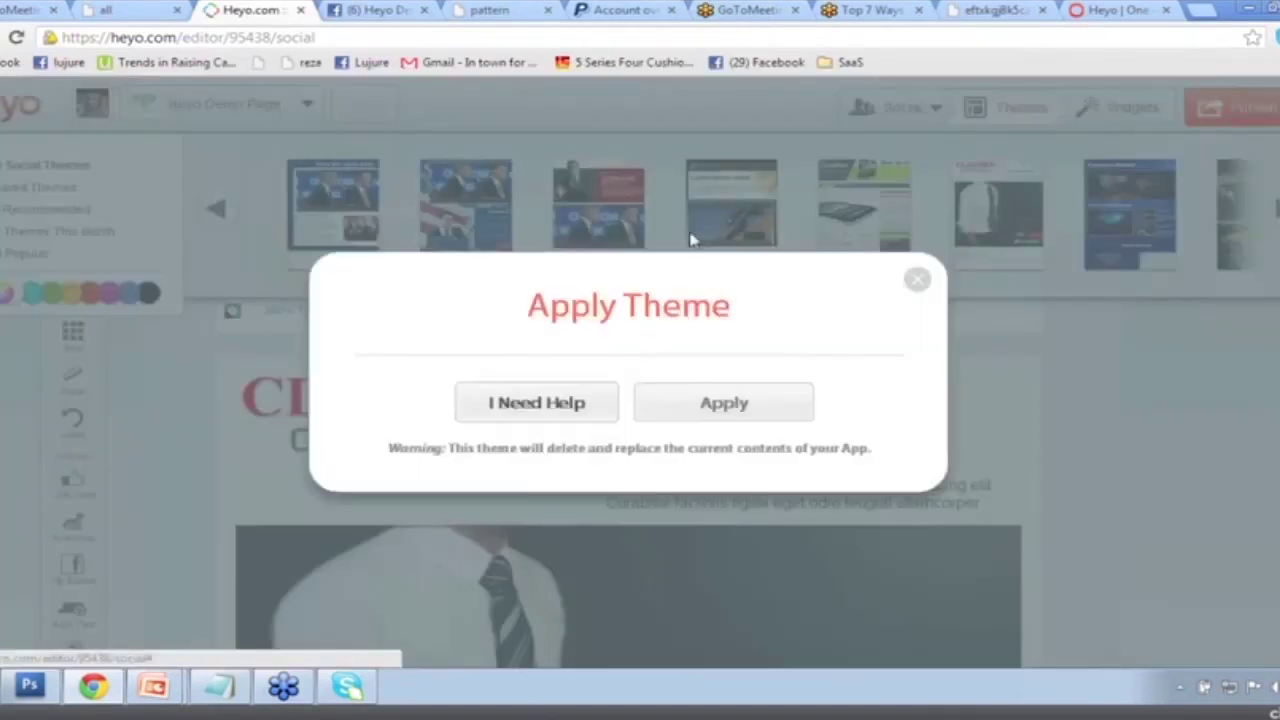
left_click(694, 408)
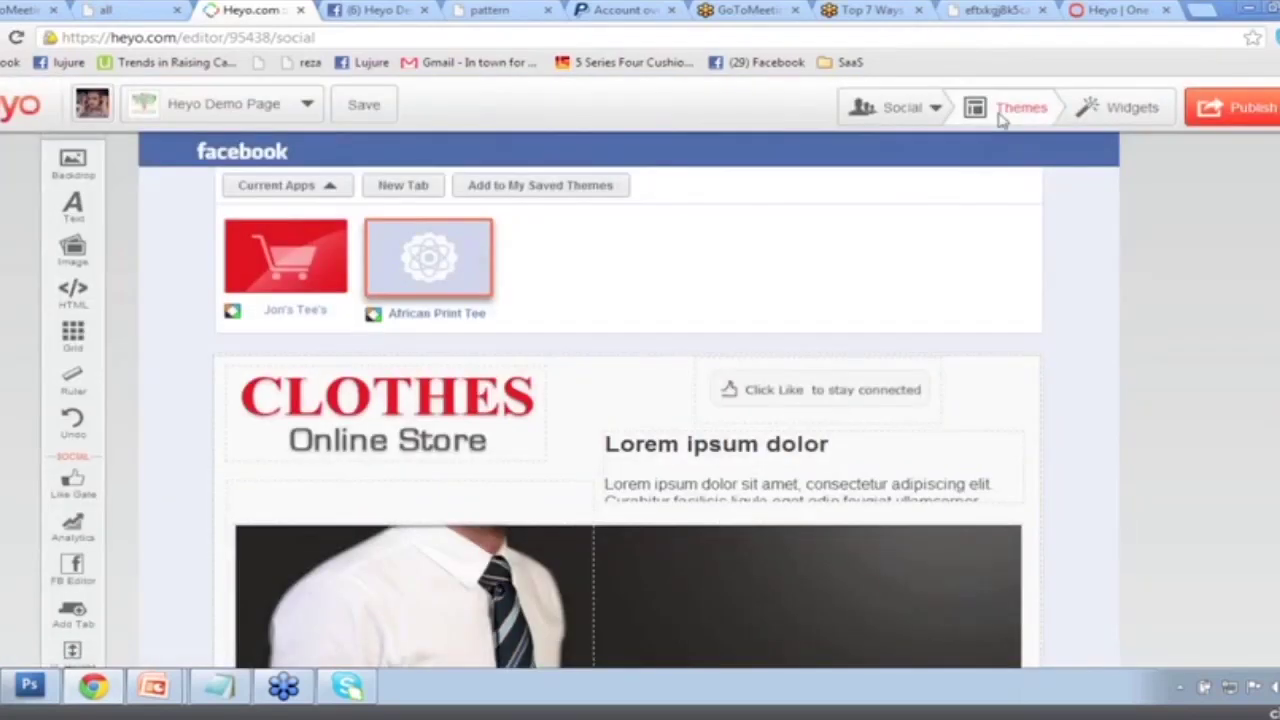
Browse the theme gallery once more, then close it.
left_click(1000, 112)
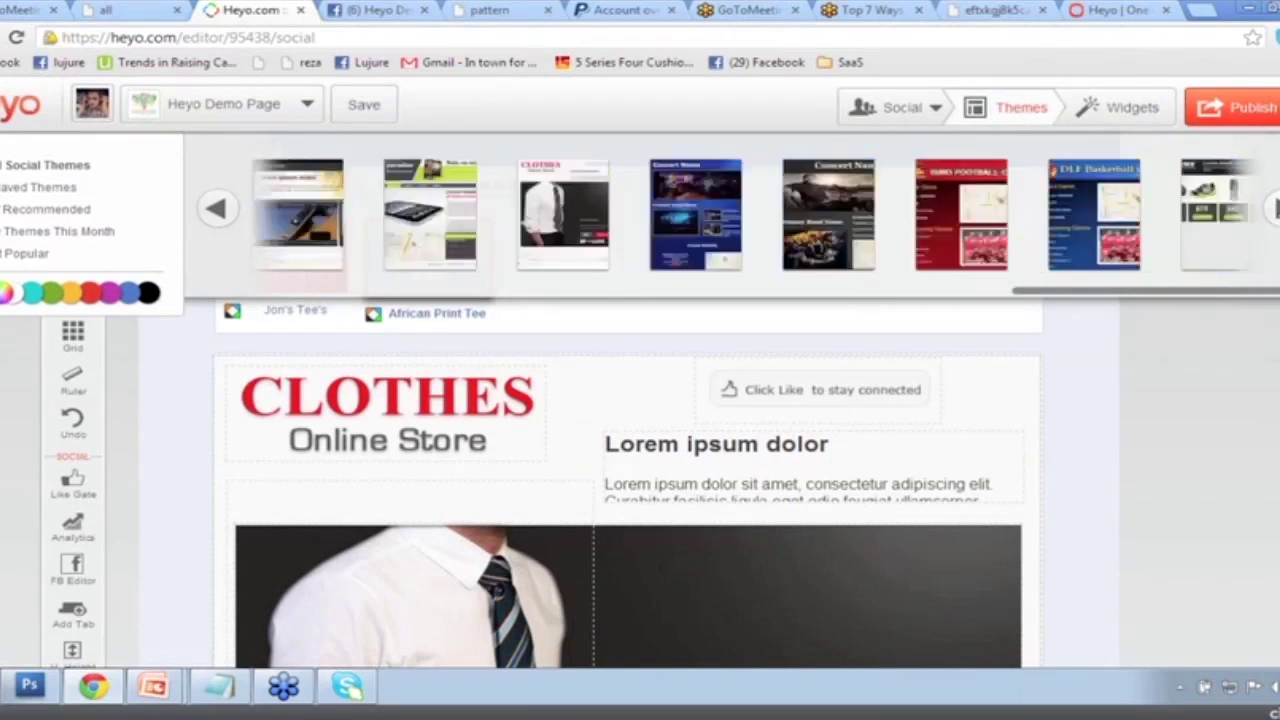
left_click(207, 213)
left_click(207, 213)
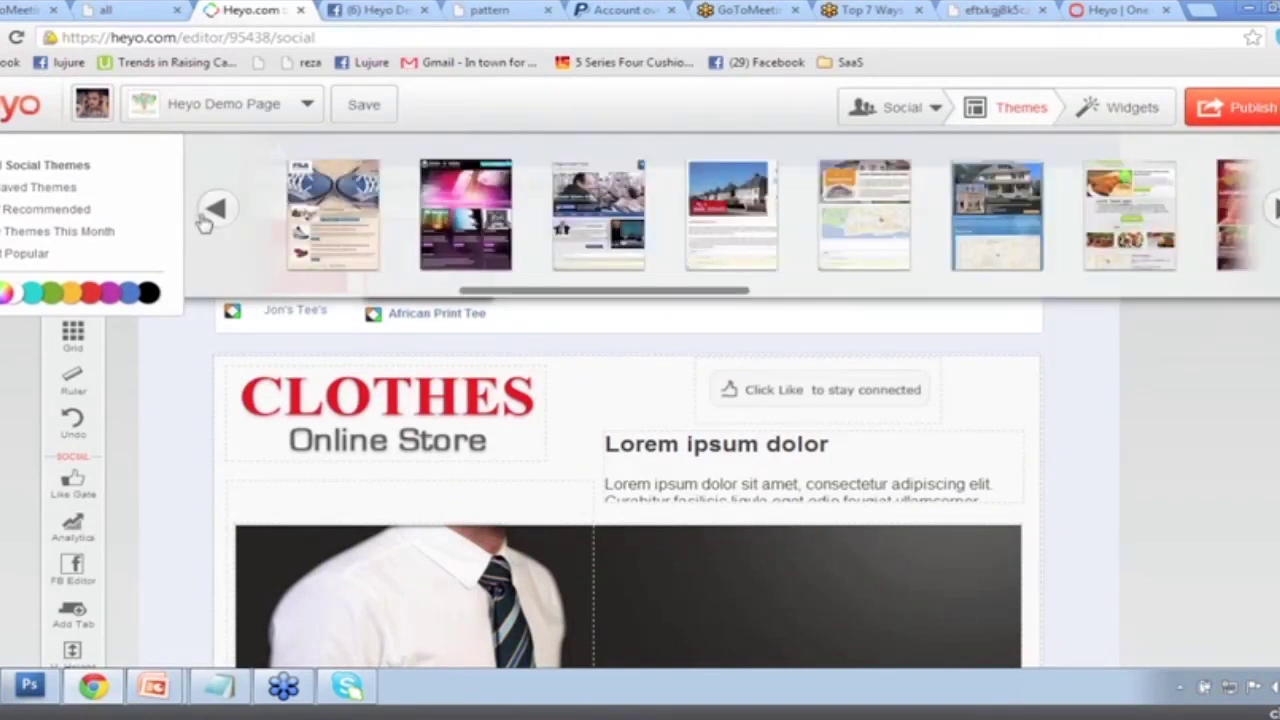
left_click(207, 213)
left_click(207, 213)
left_click(1274, 208)
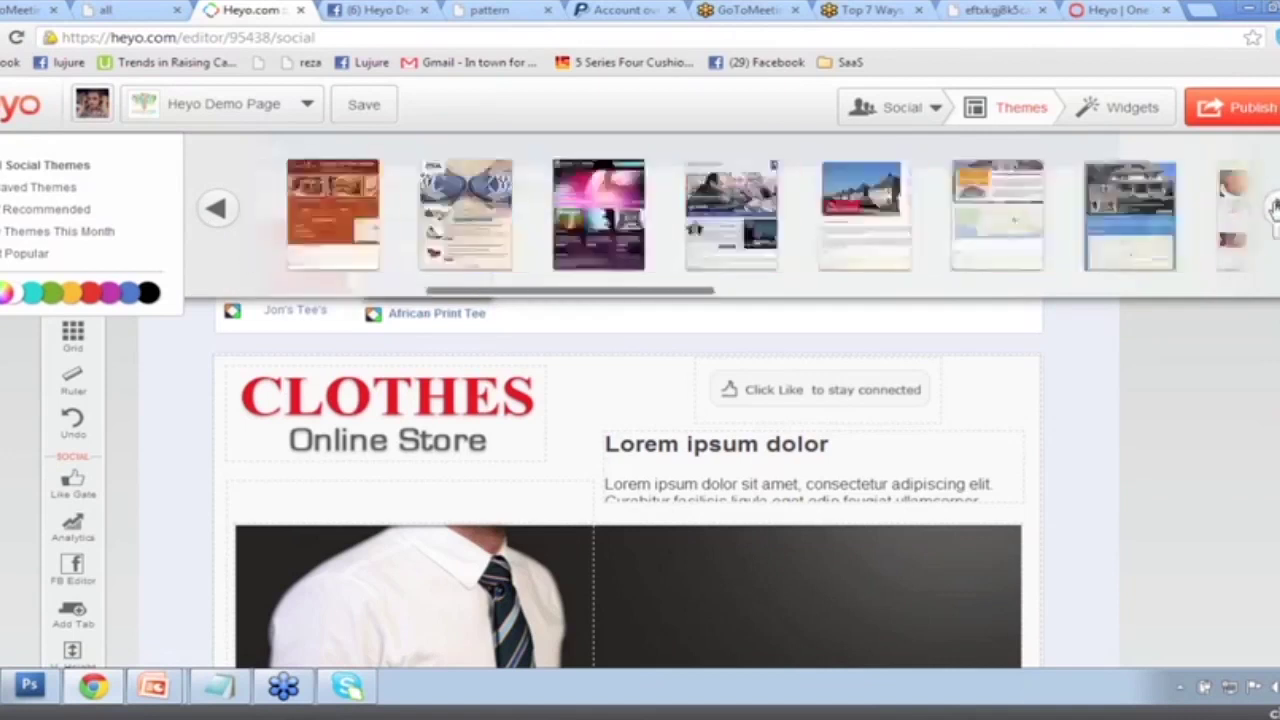
left_click(1274, 208)
left_click(1274, 208)
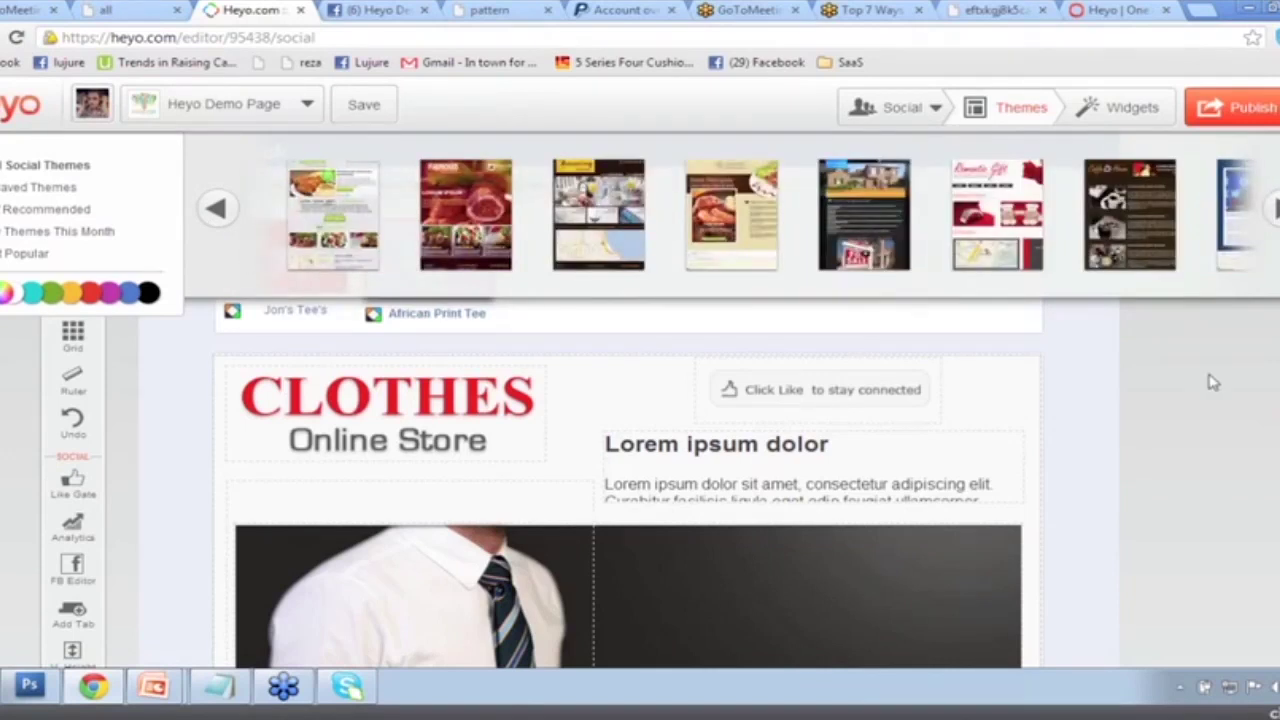
left_click(1206, 382)
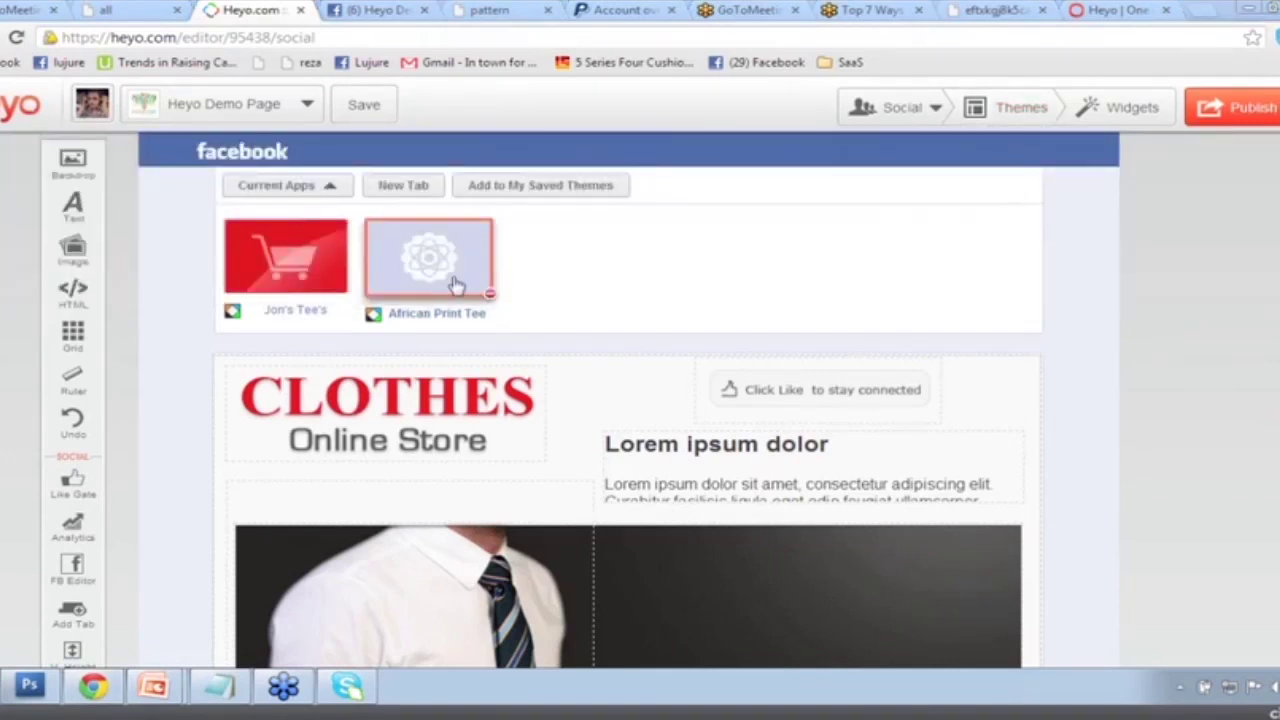
Delete the CLOTHES logo block and the Lorem ipsum text block from the theme.
mouse_move(349, 396)
left_click_drag(408, 404, 355, 410)
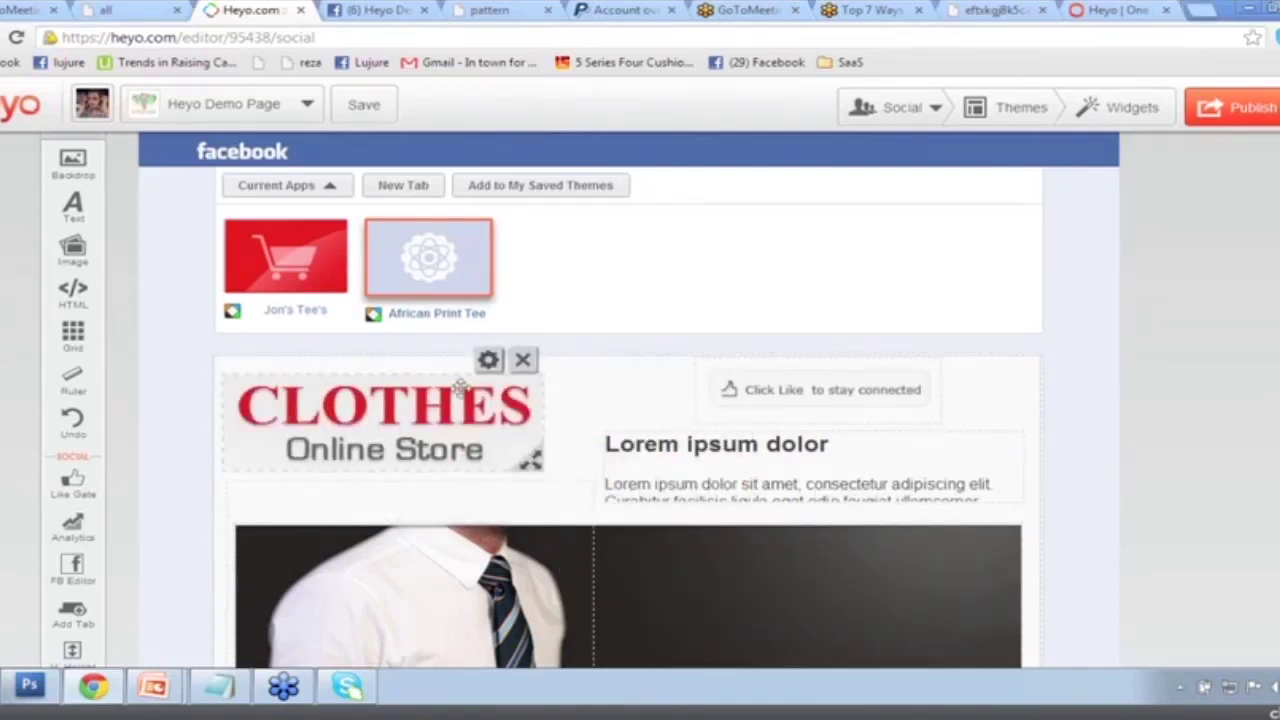
left_click(523, 362)
scroll(490, 458, "down", 3)
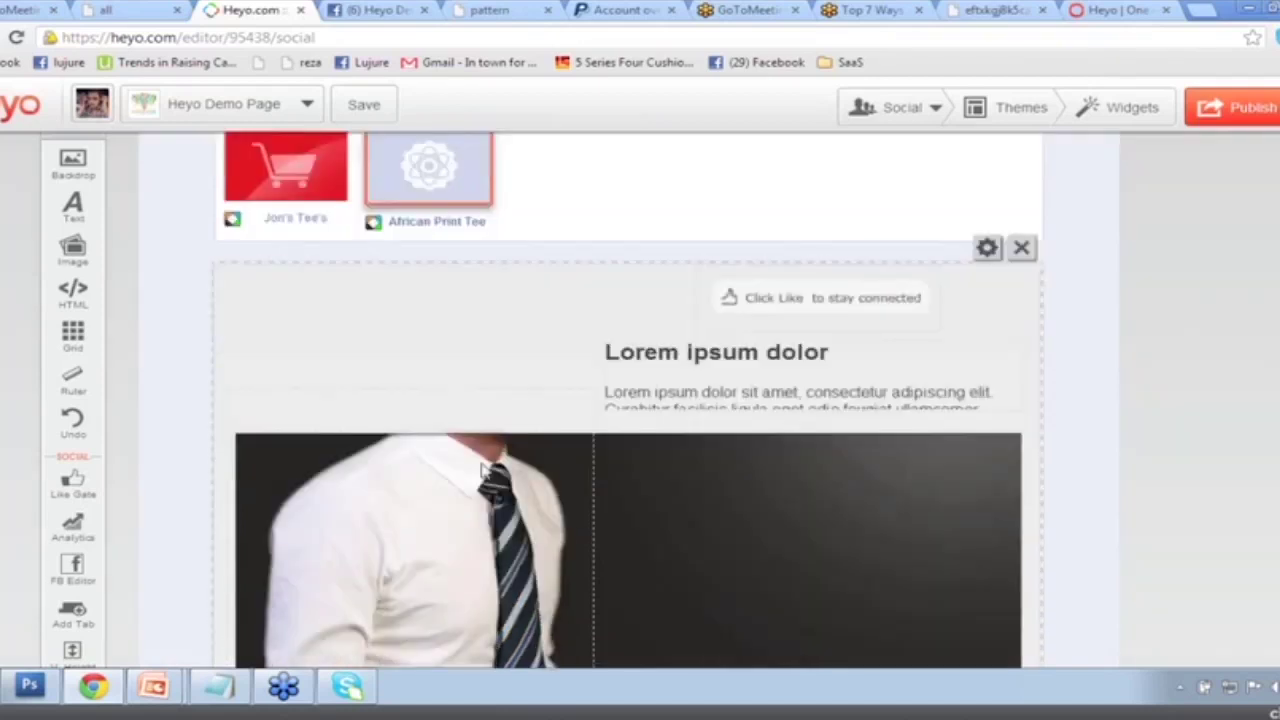
scroll(495, 455, "up", 2)
left_click(746, 323)
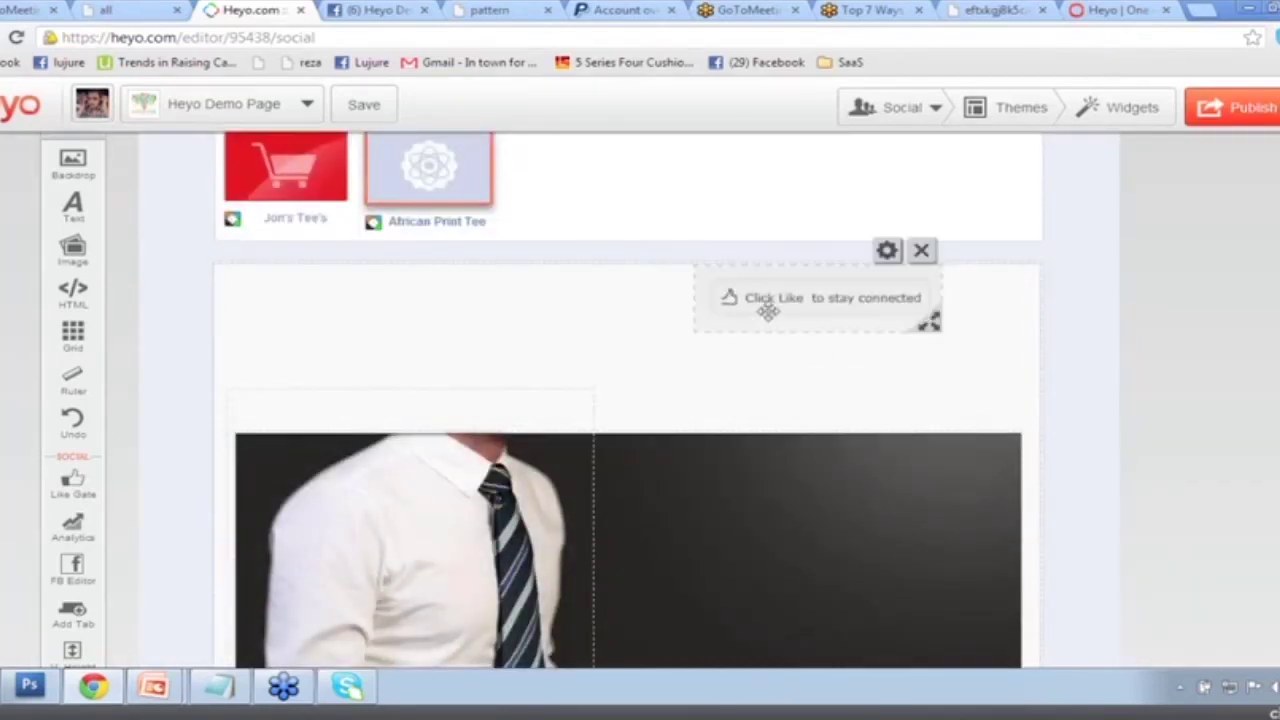
Move the 'Click Like to stay connected' widget further right and select the photo section.
left_click_drag(760, 297, 849, 309)
left_click(463, 397)
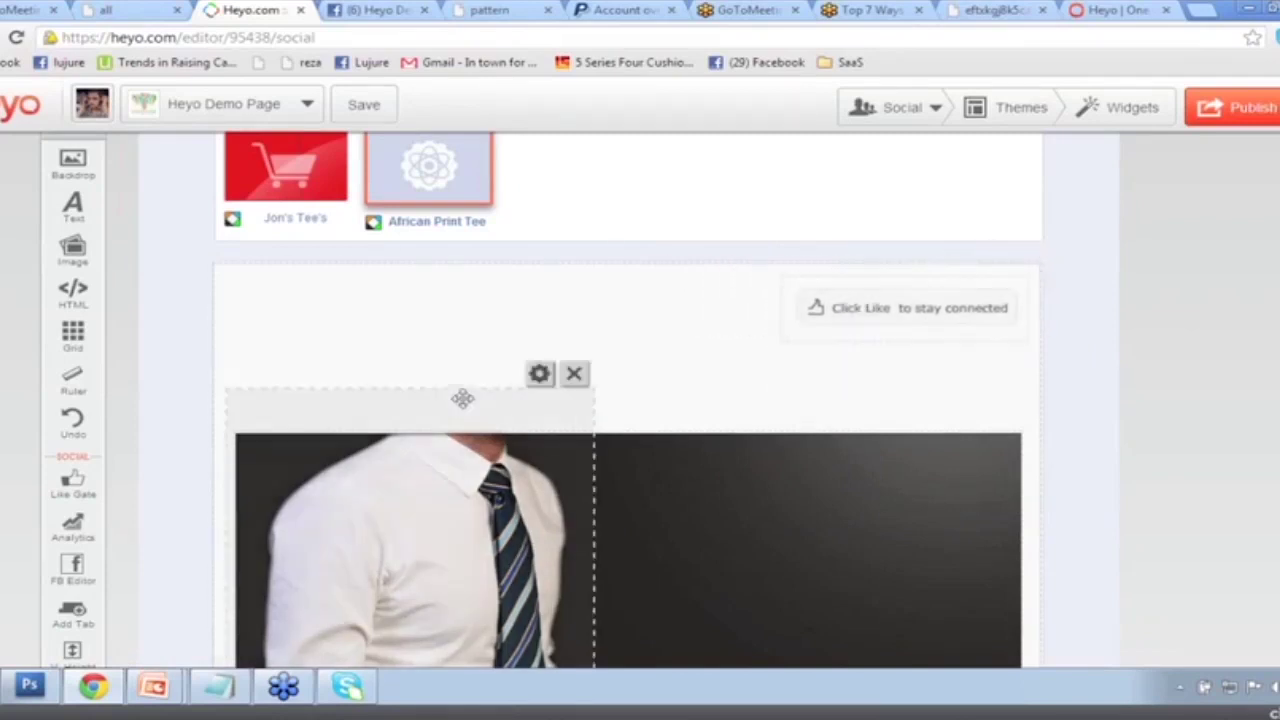
scroll(469, 378, "down", 3)
scroll(469, 378, "up", 1)
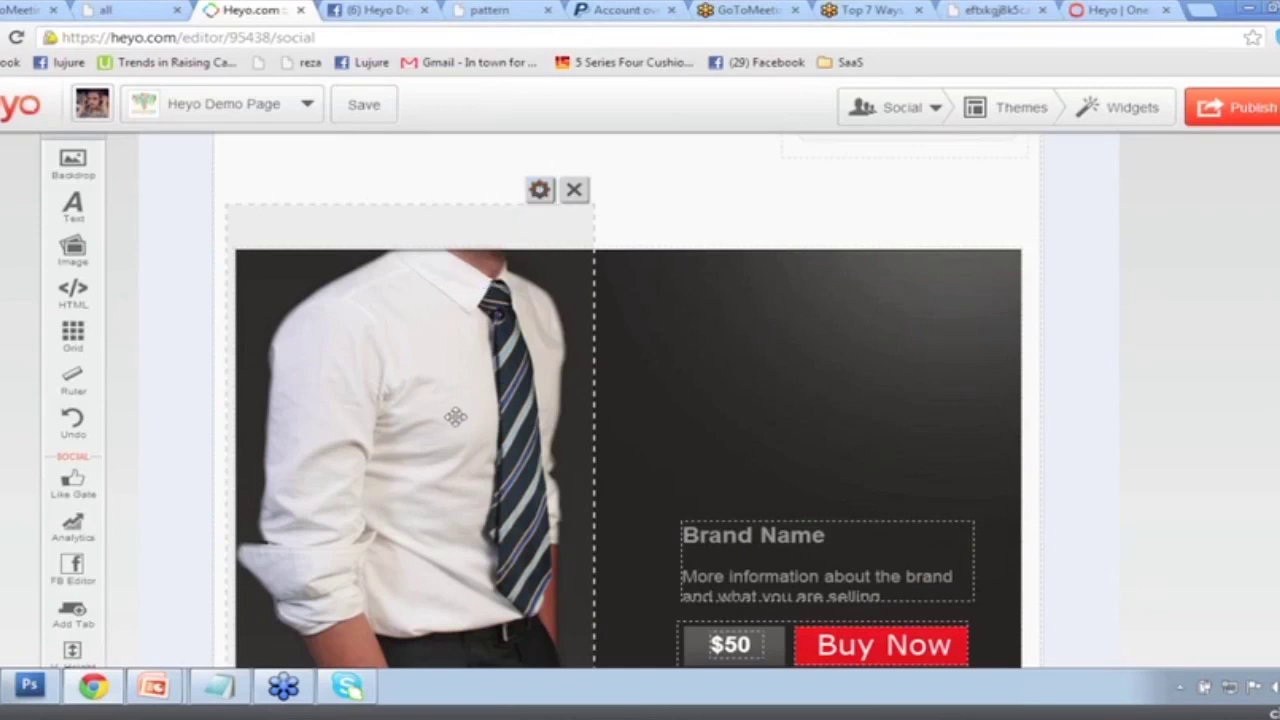
Upload Demo_America-White-V.jpg into the image widget in place of the theme's shirt image.
left_click(538, 192)
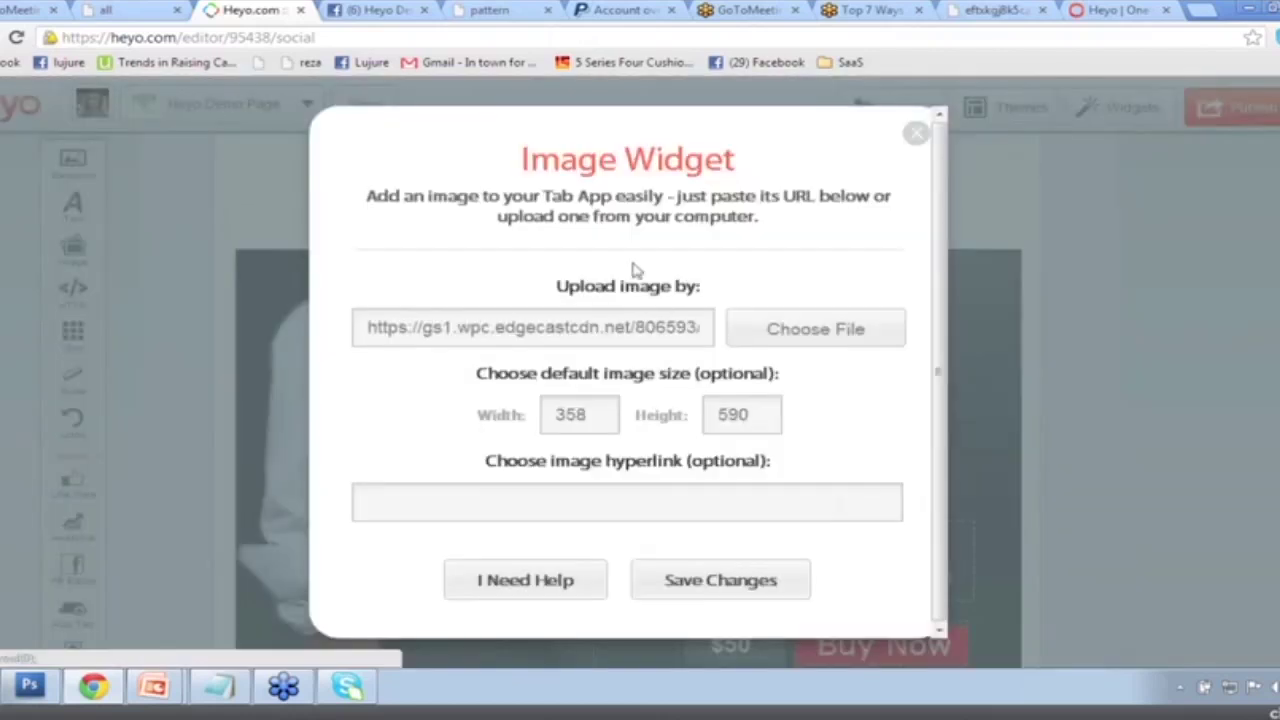
left_click(835, 338)
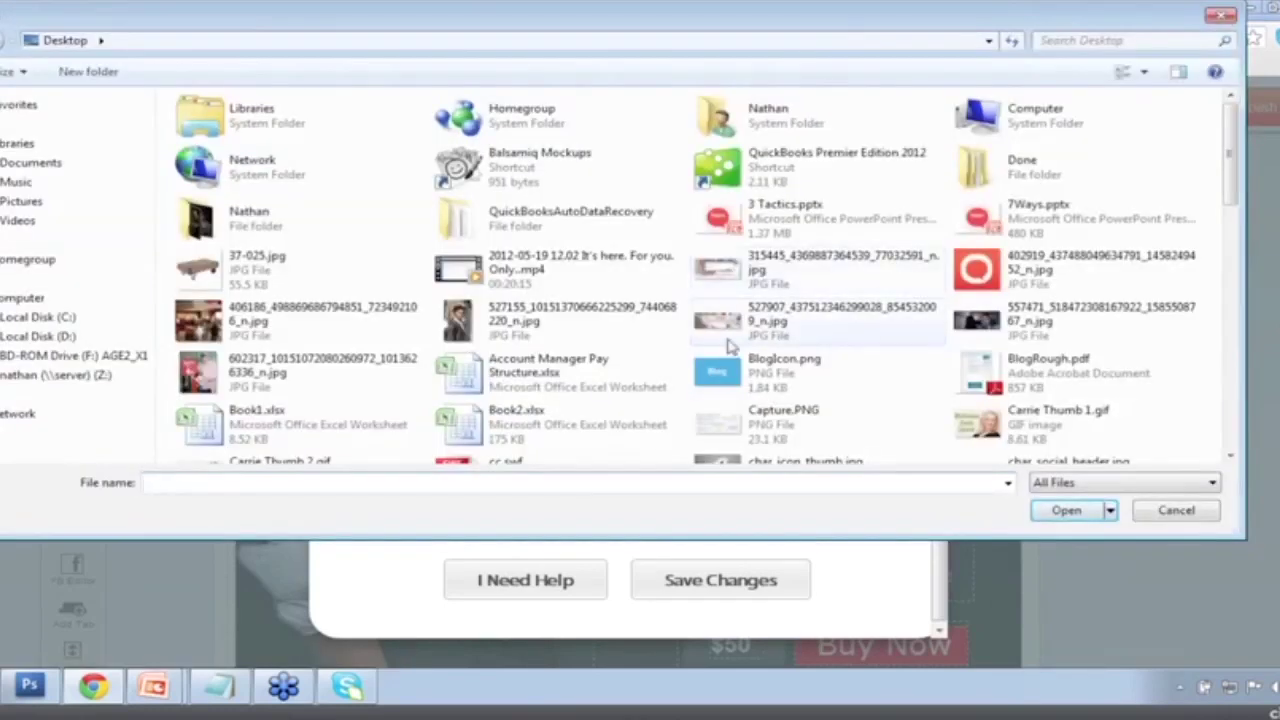
left_click(728, 345)
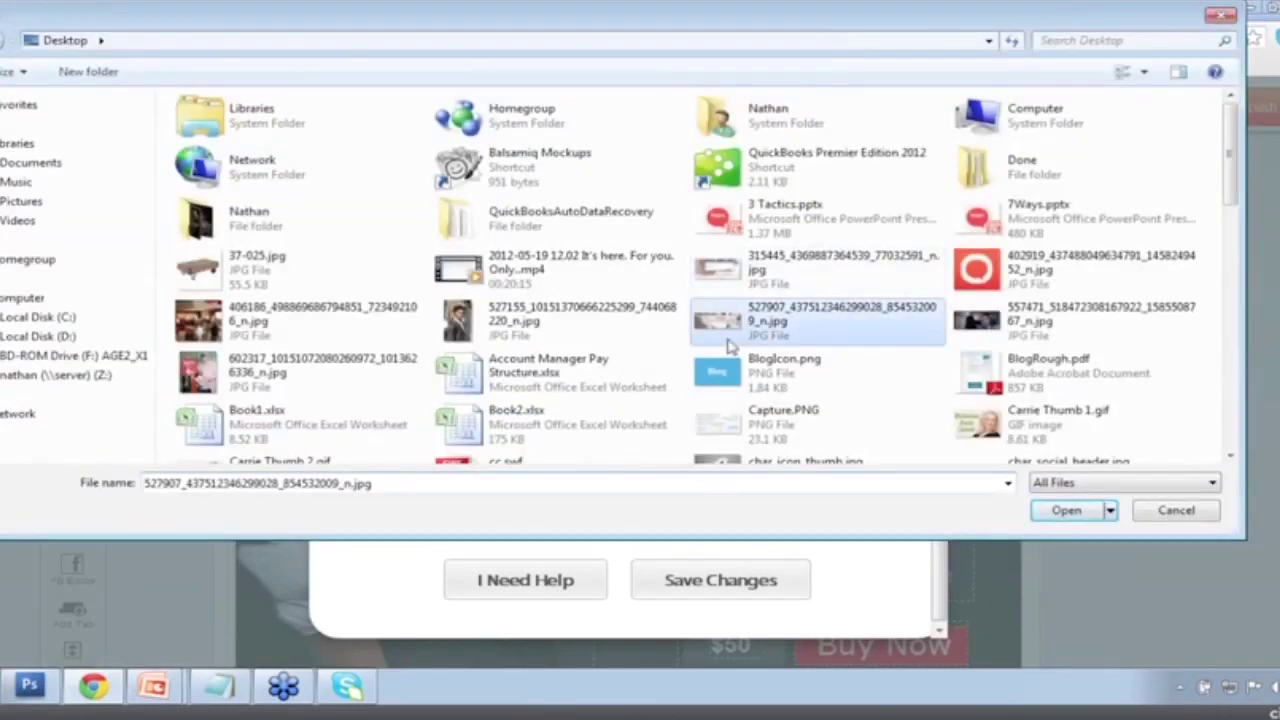
scroll(728, 345, "down", 6)
scroll(728, 345, "down", 3)
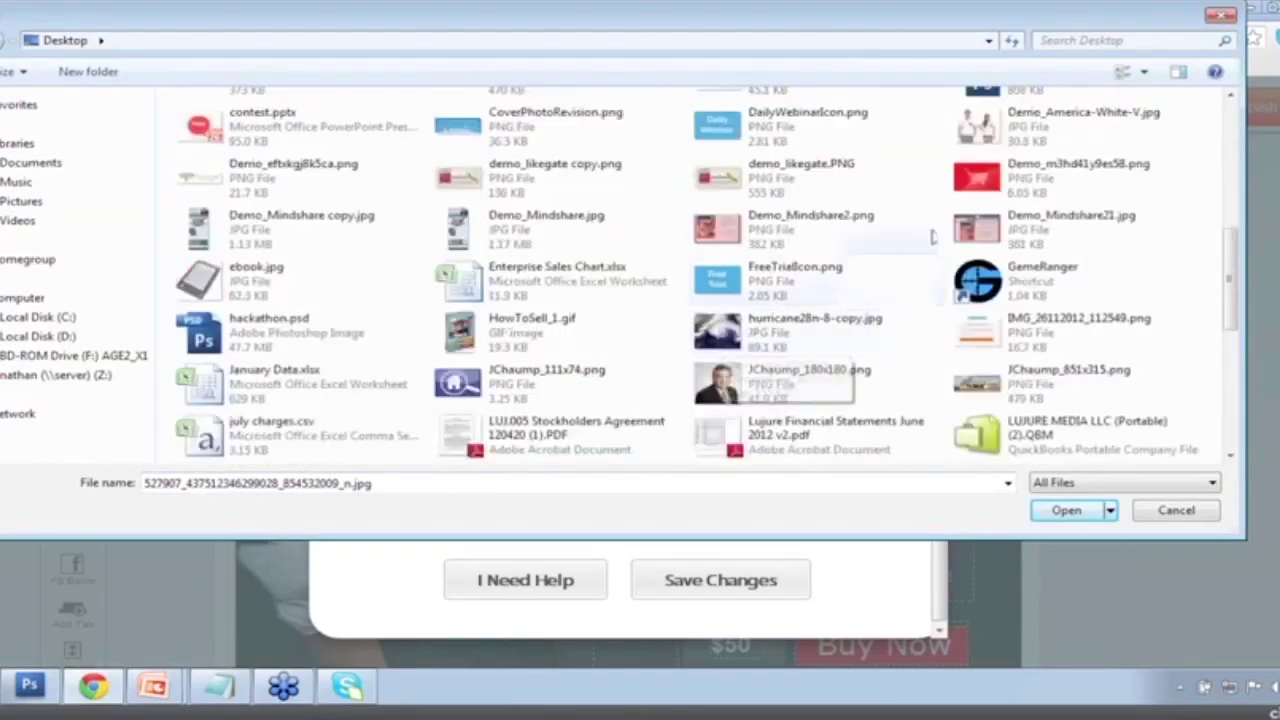
double_click(1078, 142)
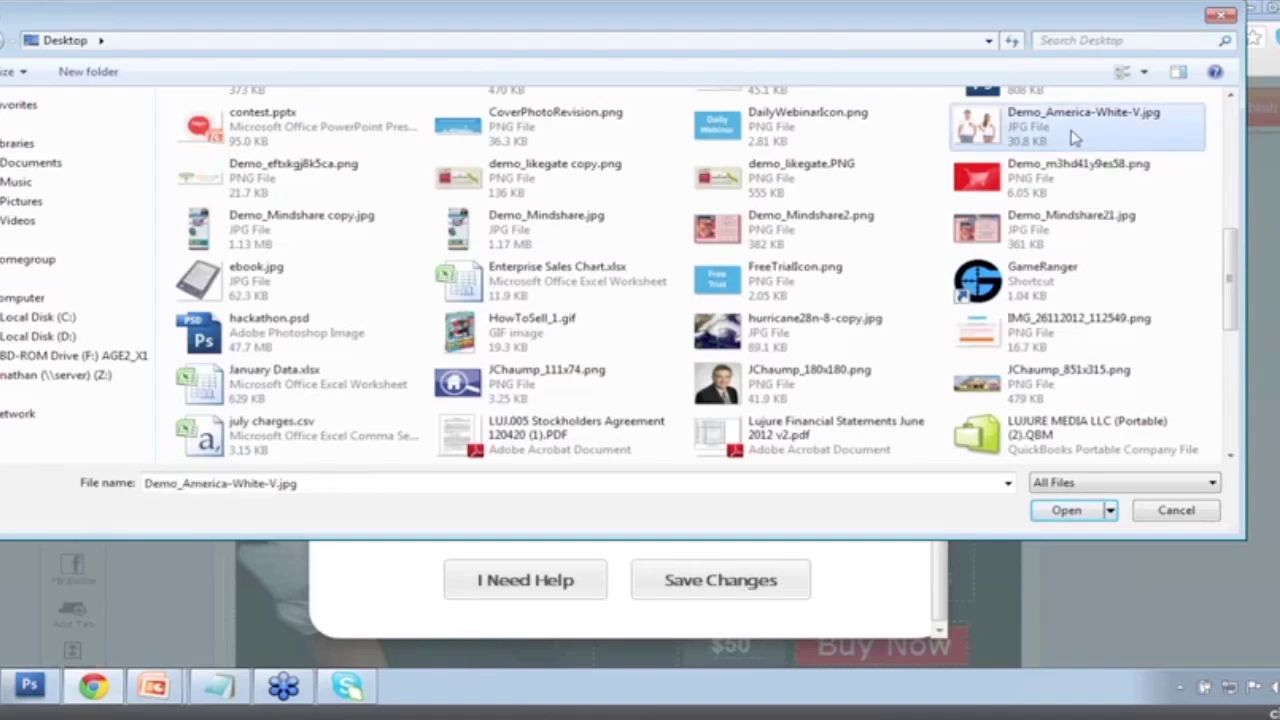
left_click(710, 582)
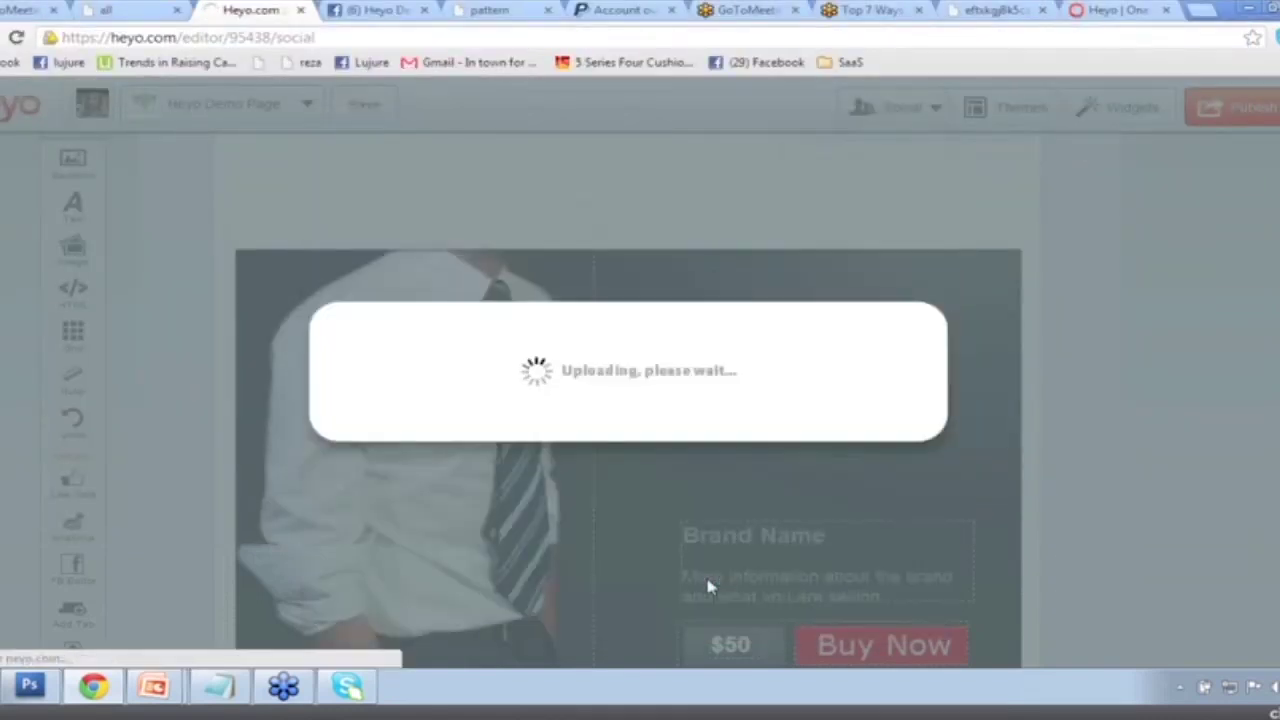
scroll(597, 364, "down", 3)
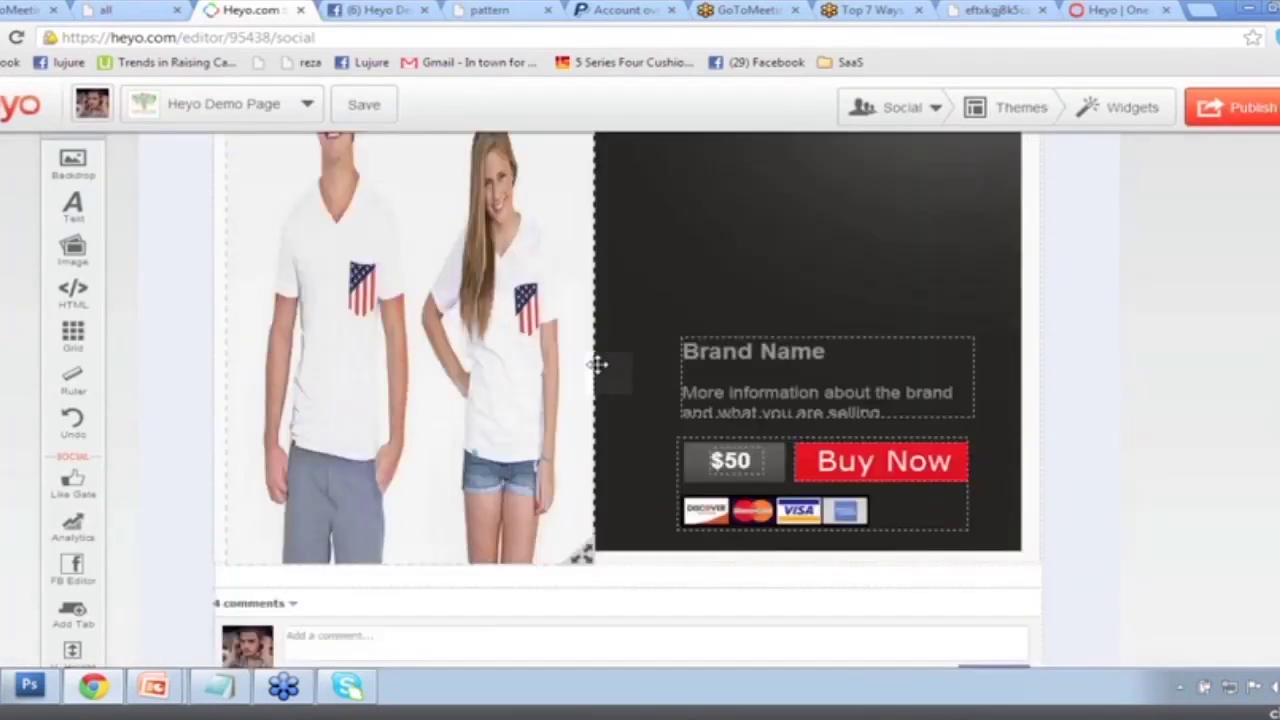
scroll(597, 364, "up", 2)
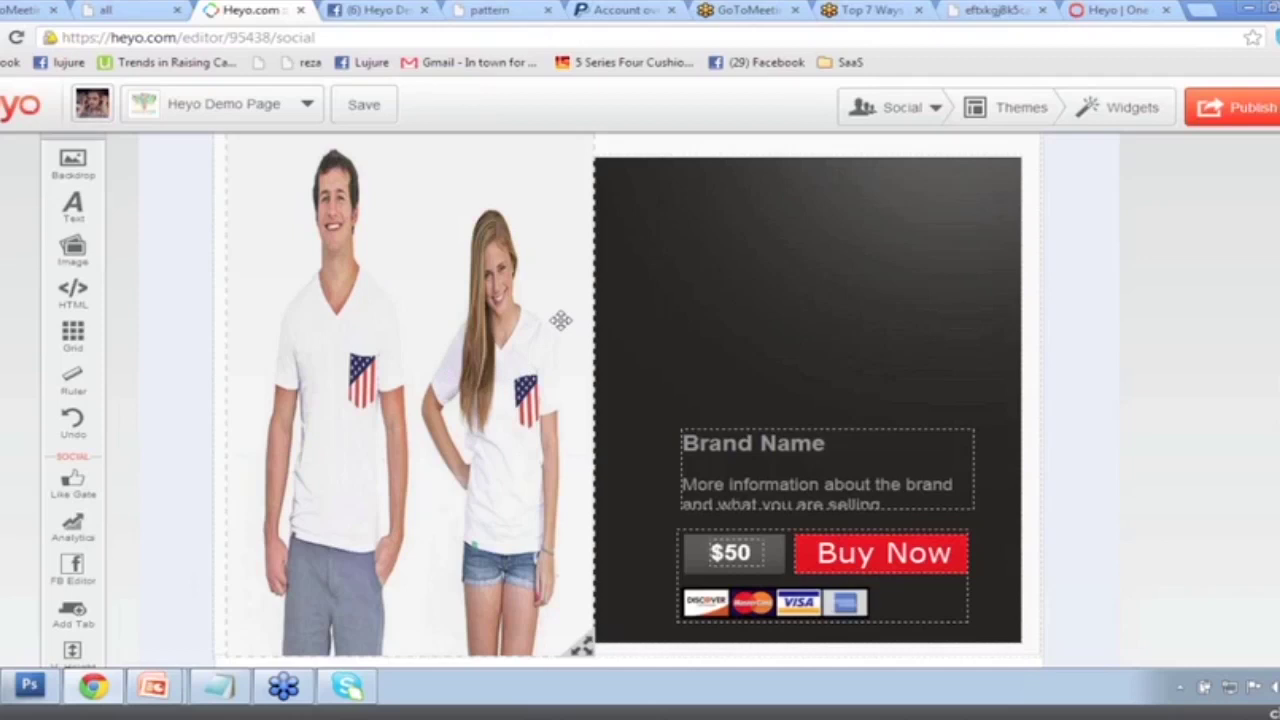
Enlarge the T-shirt photo by dragging its corner handle, nudging it into place.
scroll(612, 392, "down", 2)
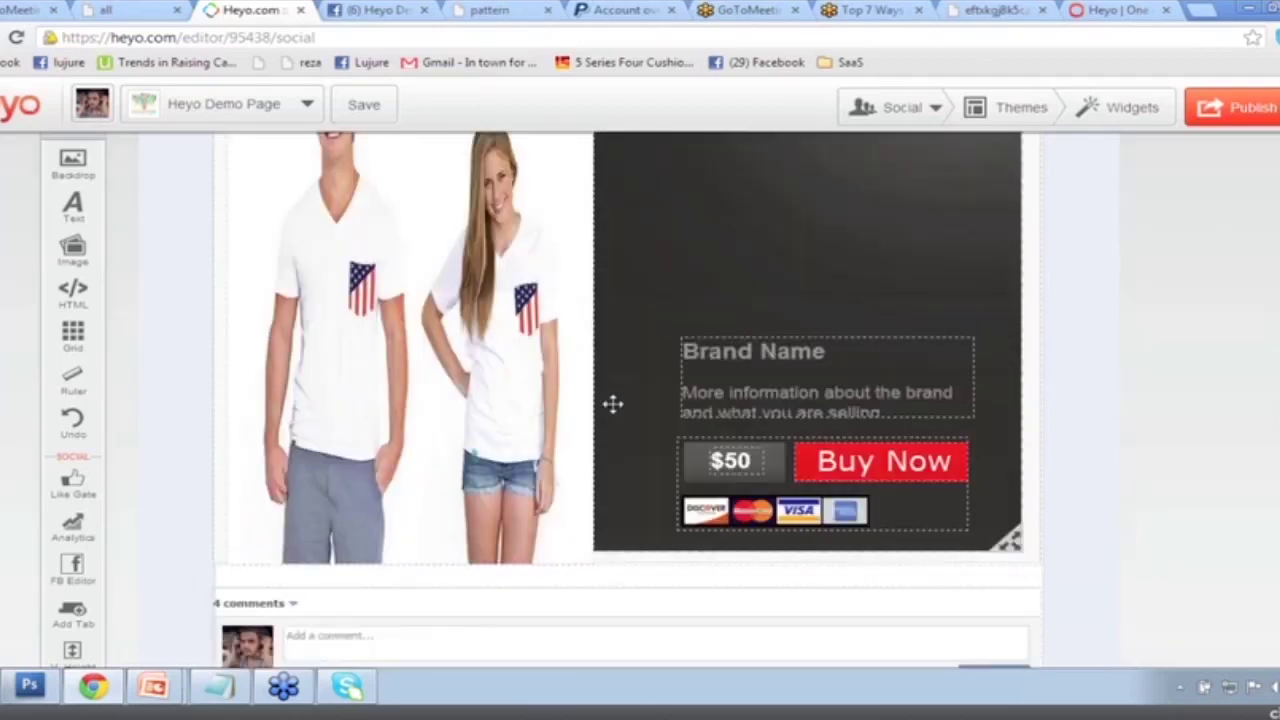
left_click(585, 552)
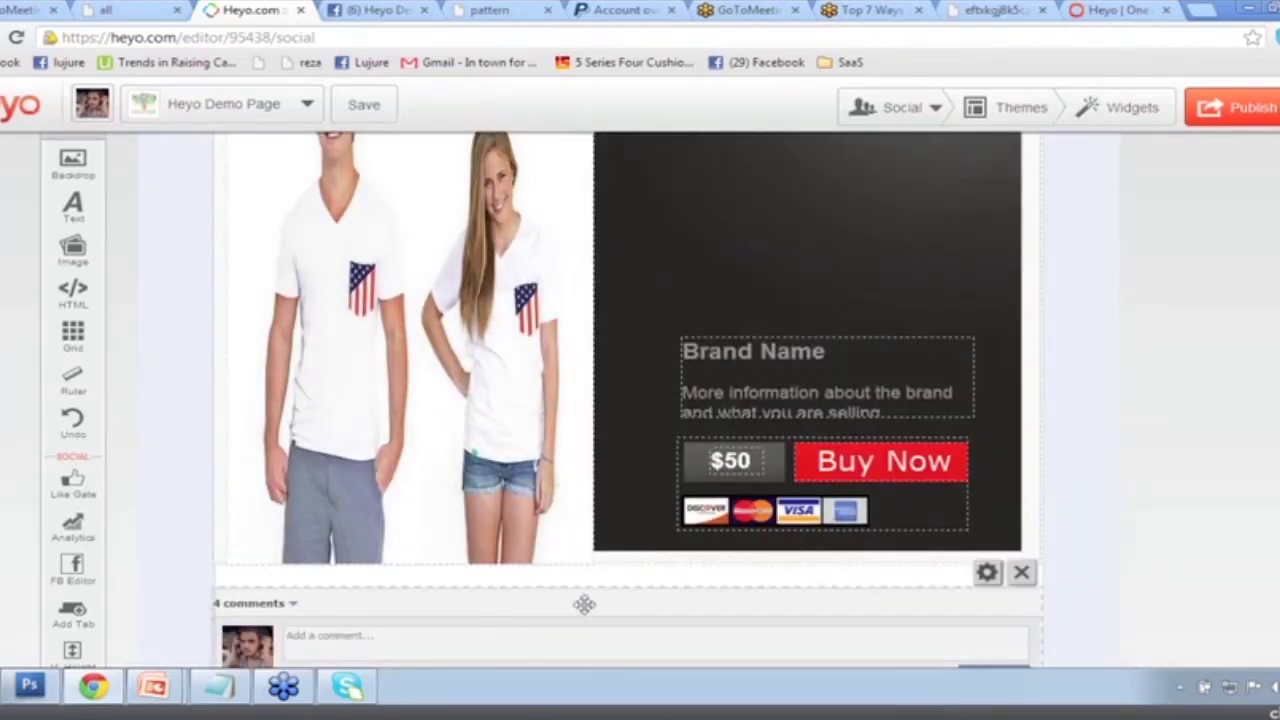
left_click_drag(562, 540, 580, 537)
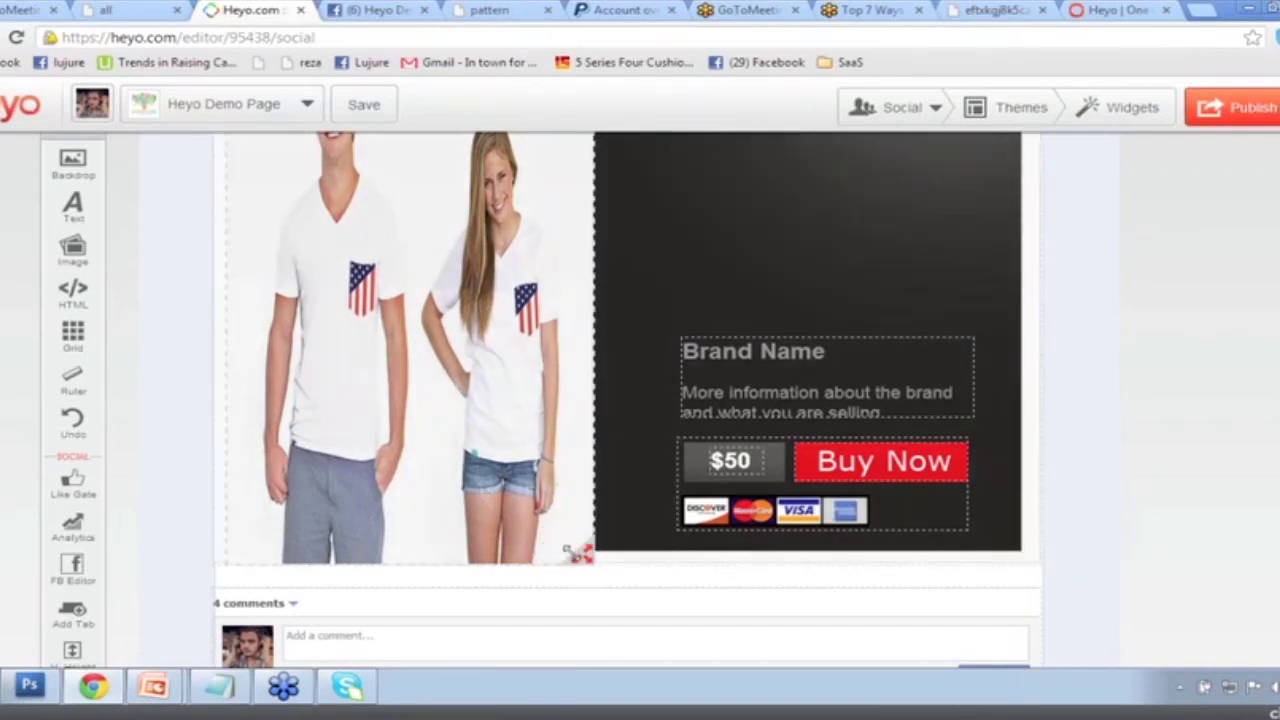
left_click_drag(571, 546, 725, 290)
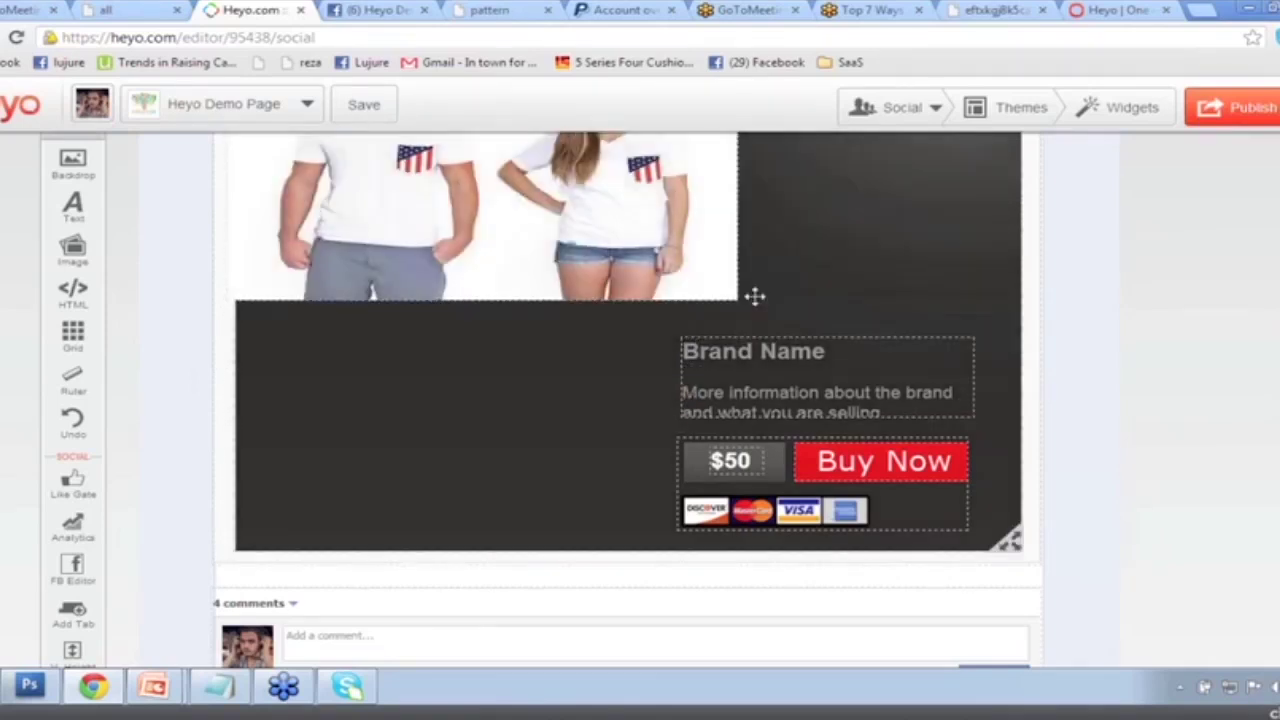
scroll(755, 296, "up", 3)
left_click_drag(737, 576, 658, 620)
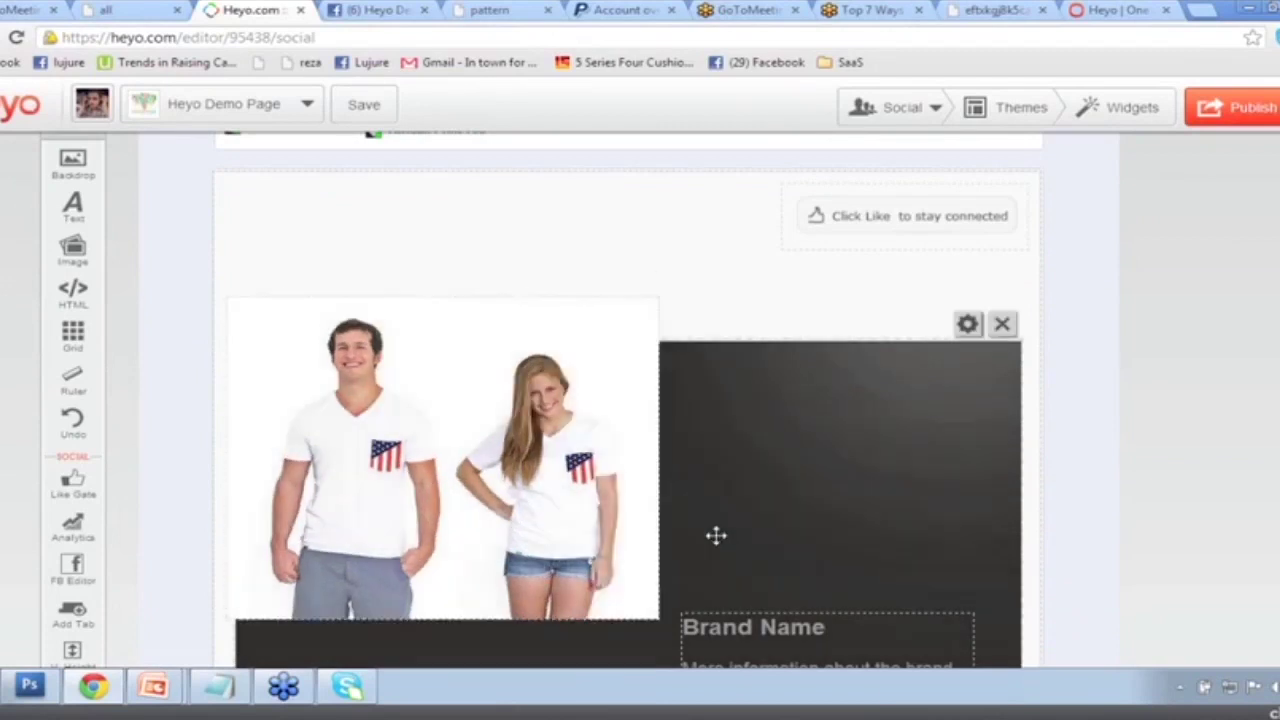
scroll(714, 531, "down", 1)
left_click(573, 372)
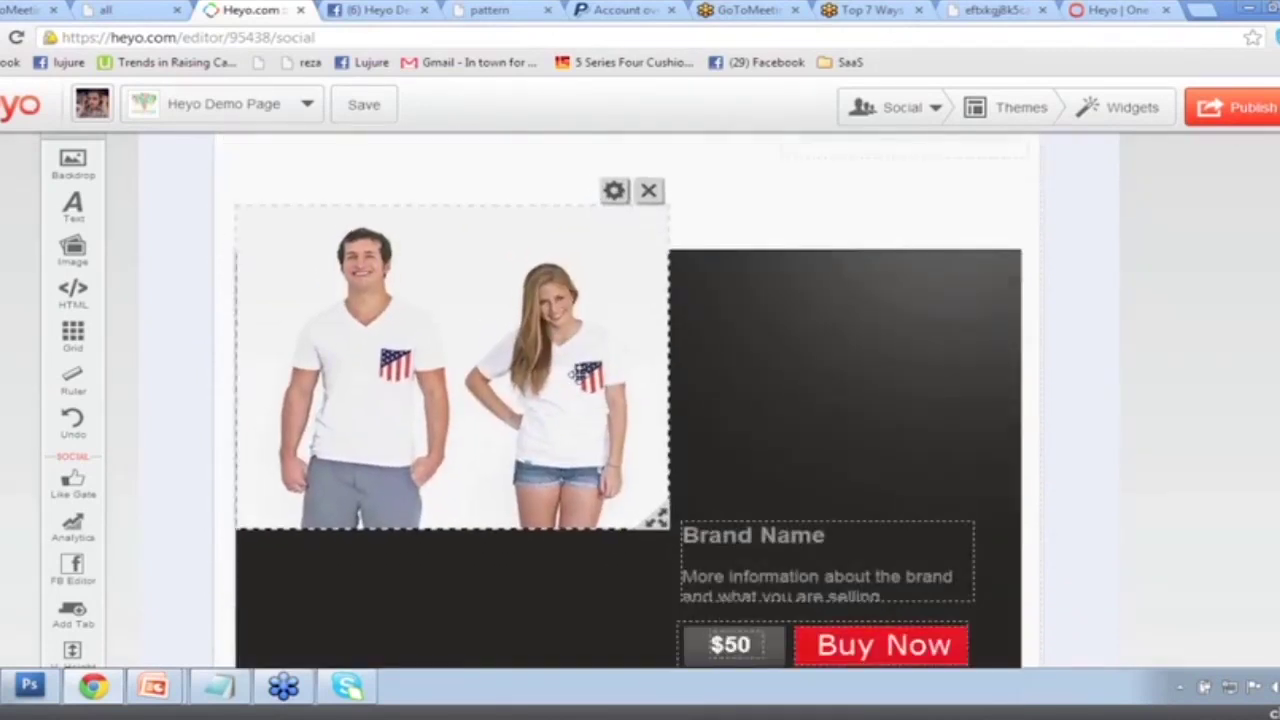
left_click_drag(575, 375, 572, 374)
Drag the Brand Name text block to the top of the dark panel and open its text settings.
left_click(737, 371)
scroll(742, 400, "down", 1)
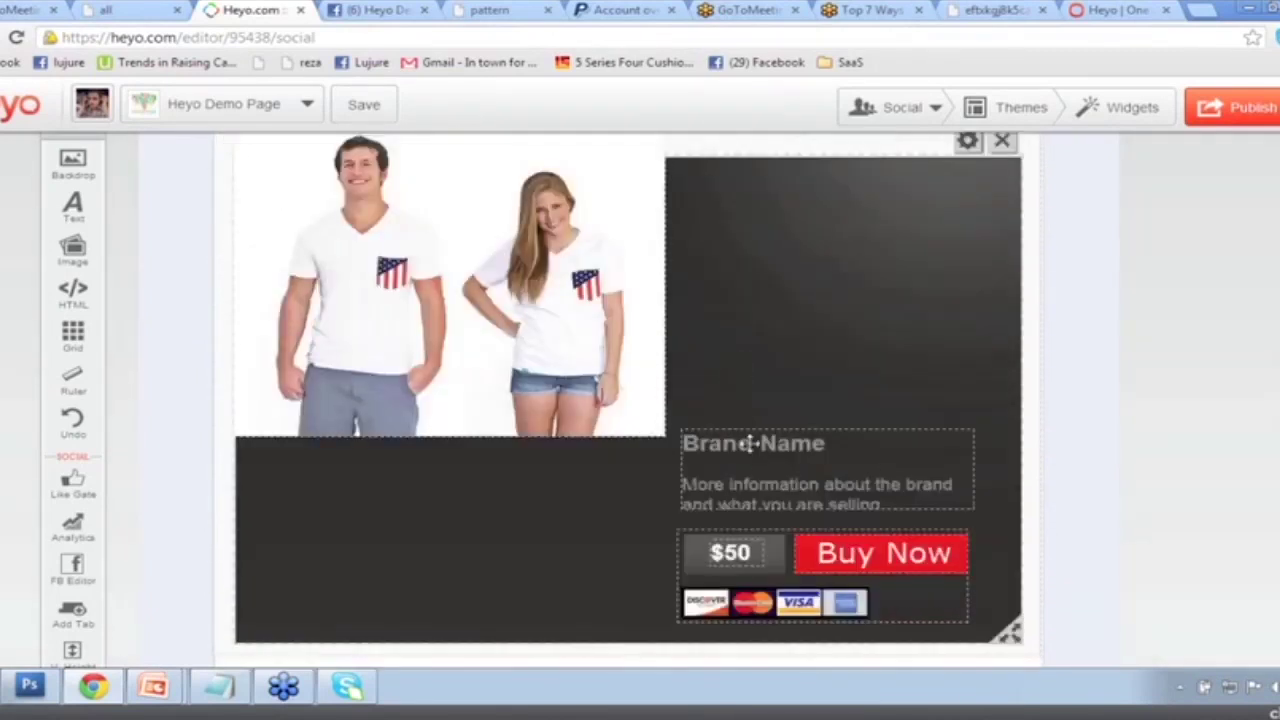
left_click_drag(748, 443, 690, 270)
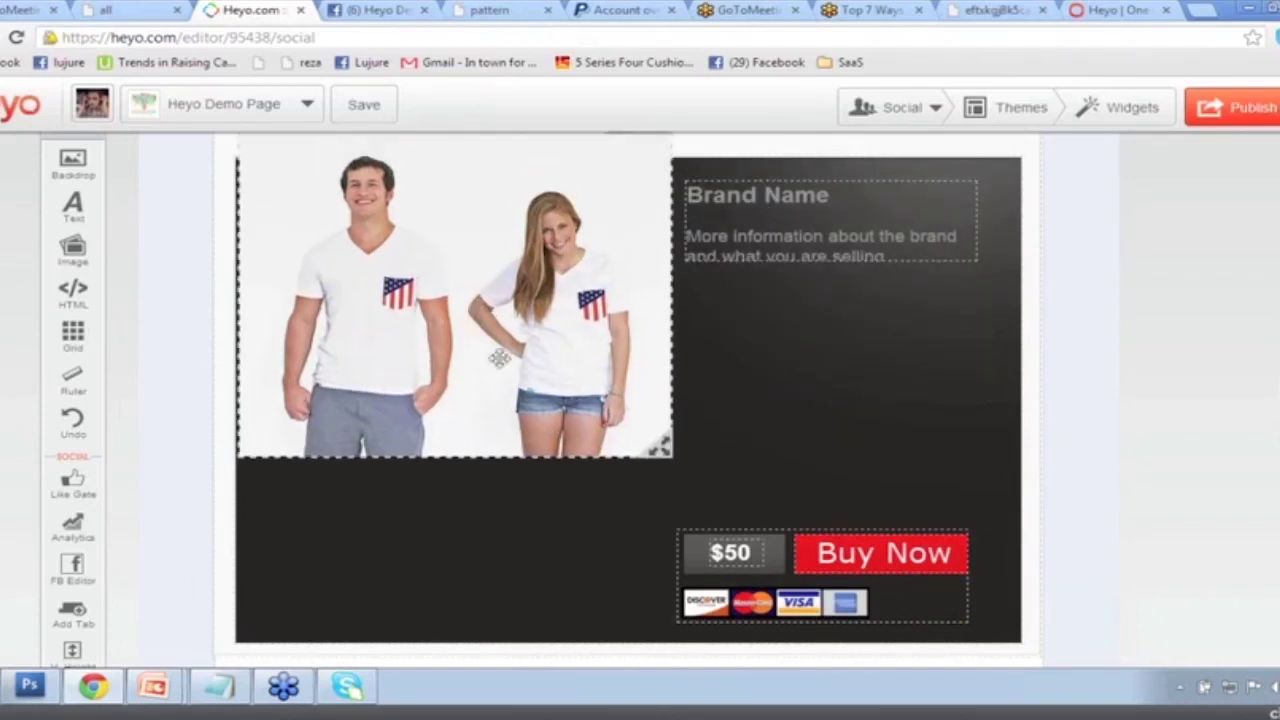
left_click(700, 245)
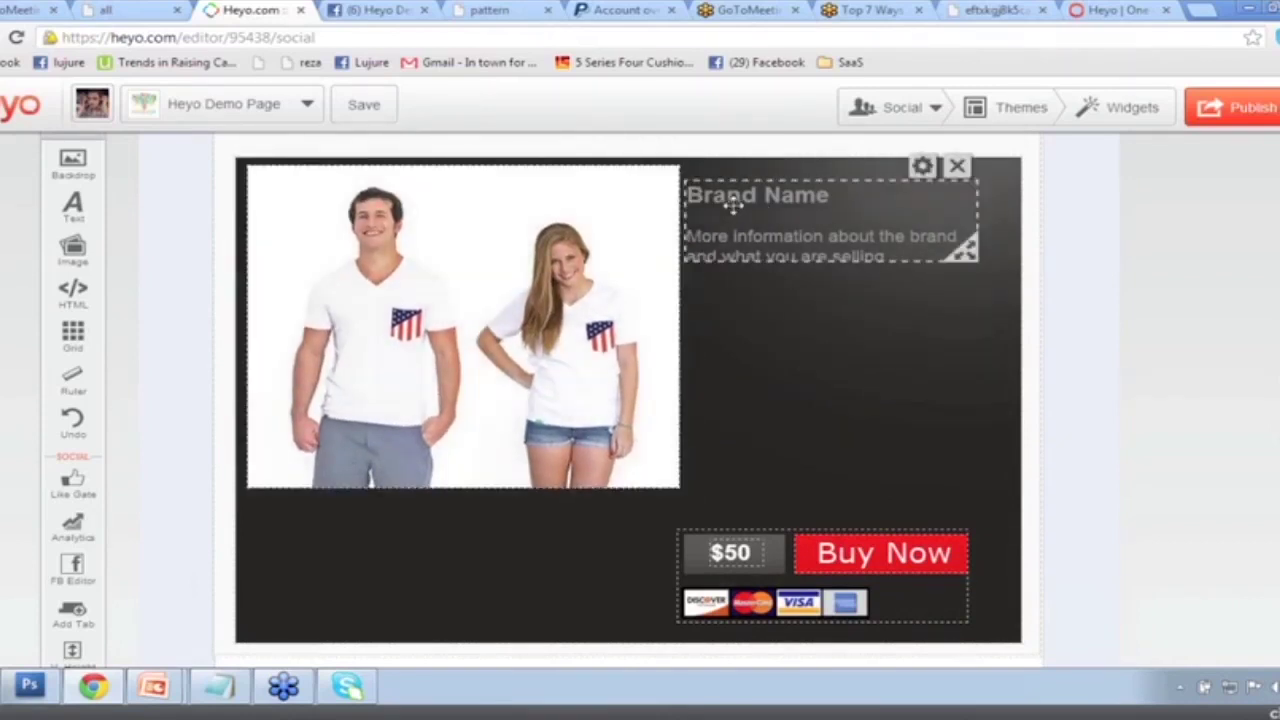
left_click(923, 165)
Replace the placeholder with title 'African Print Tee' and a description exclusive to Facebook fans.
left_click_drag(510, 438, 408, 370)
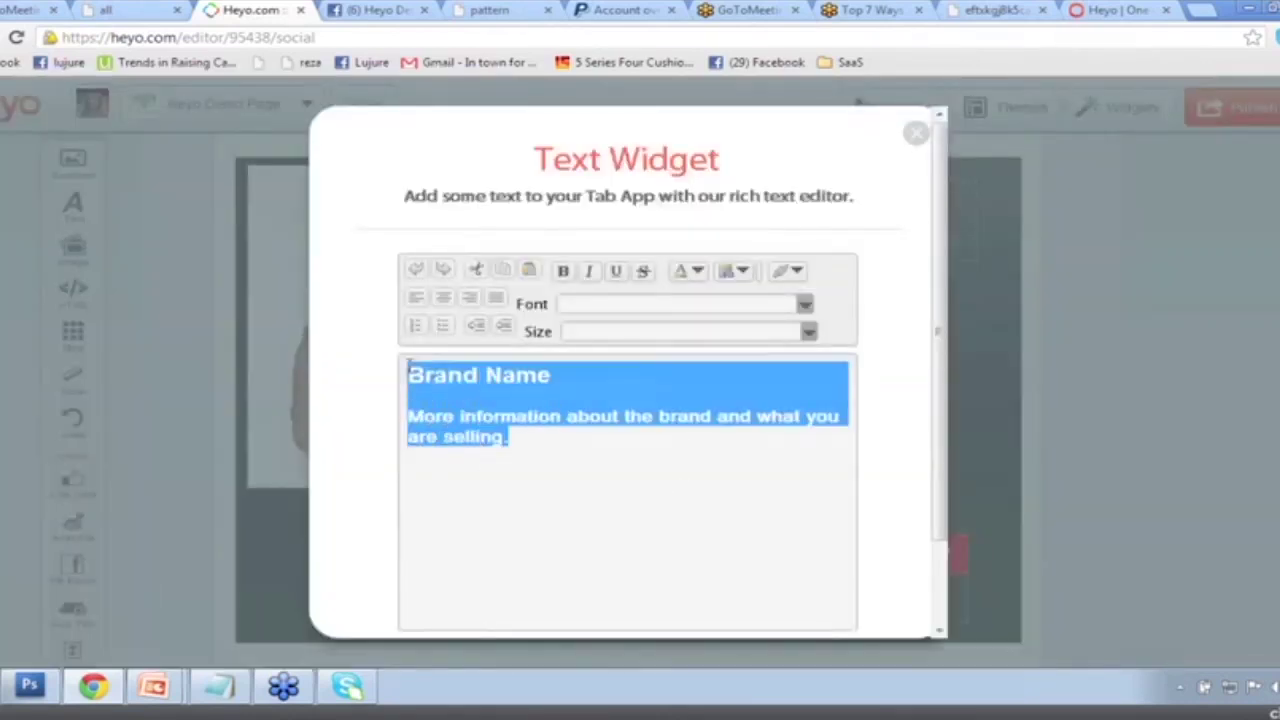
key("BackSpace")
type("African Pritn")
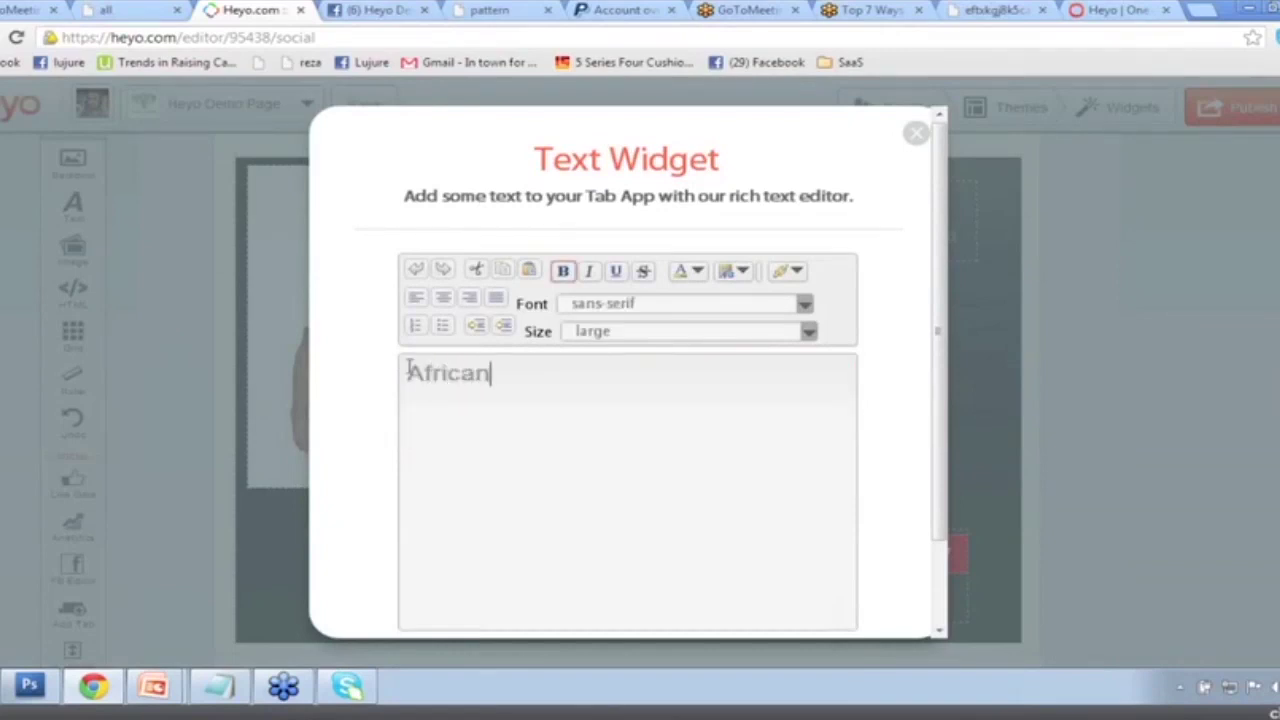
key("BackSpace")
key("BackSpace")
key("BackSpace")
type("nt Tee")
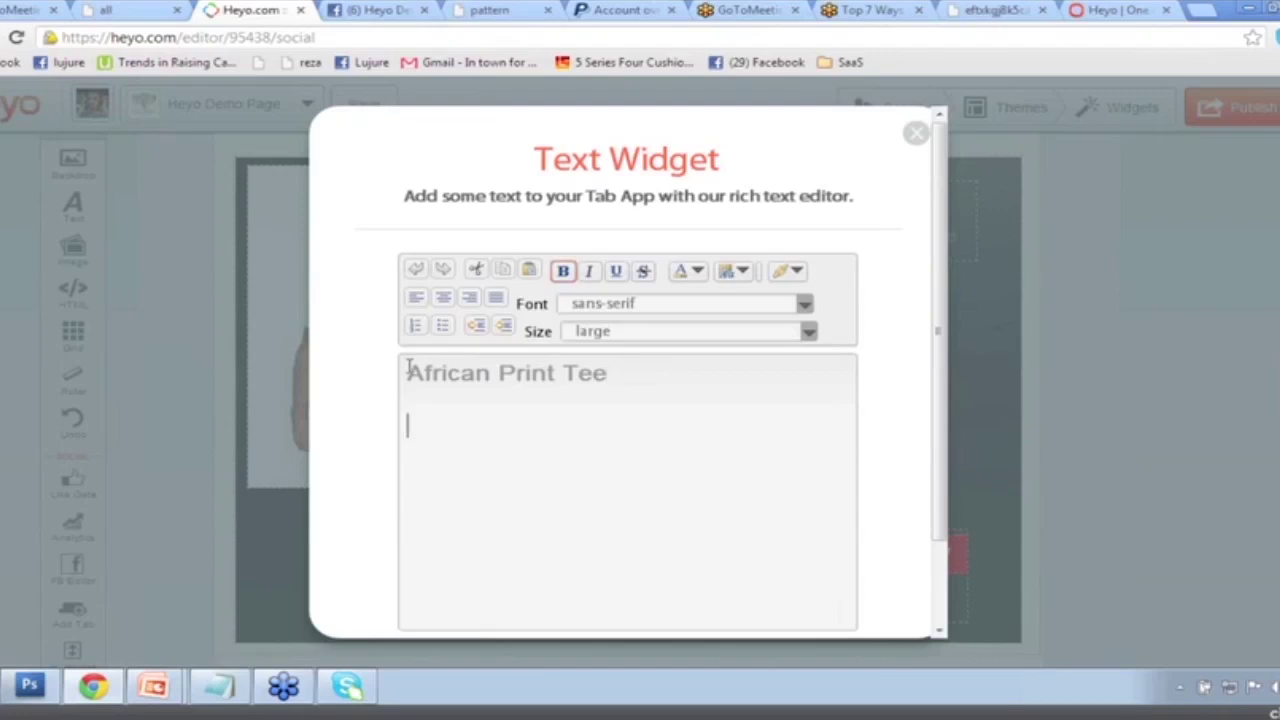
type("Exluc")
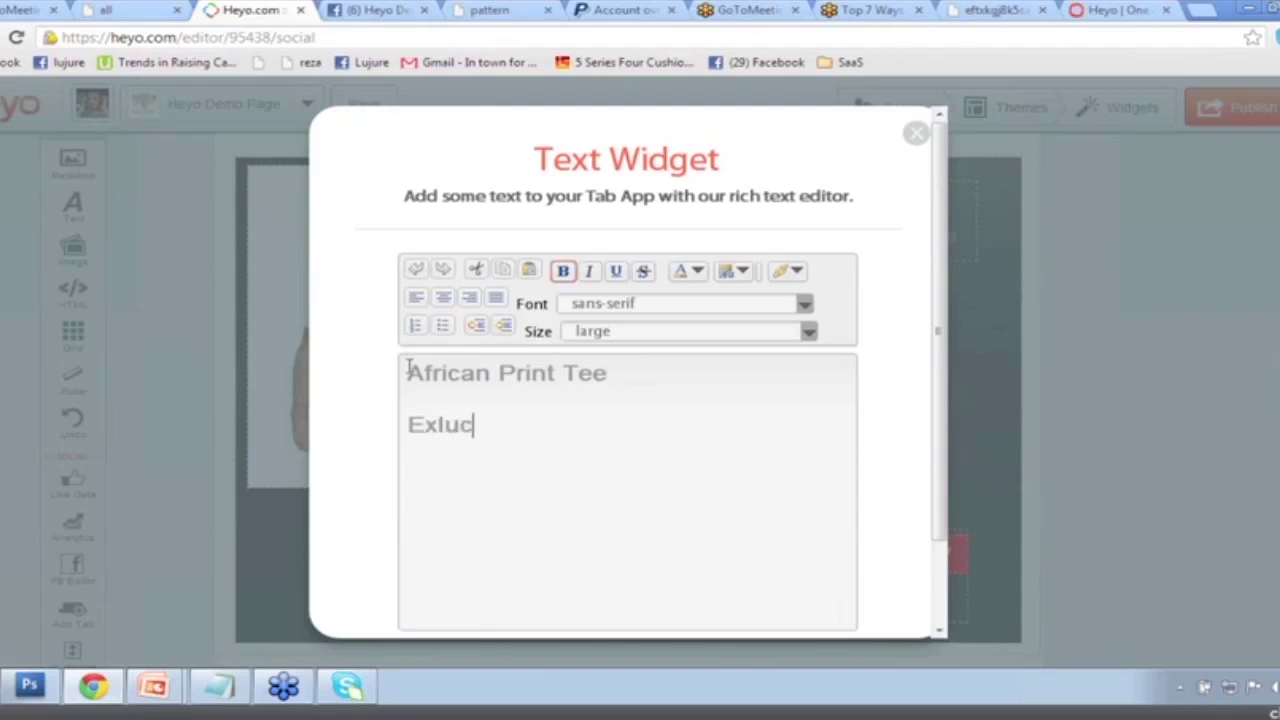
key("BackSpace")
type("sive to folk")
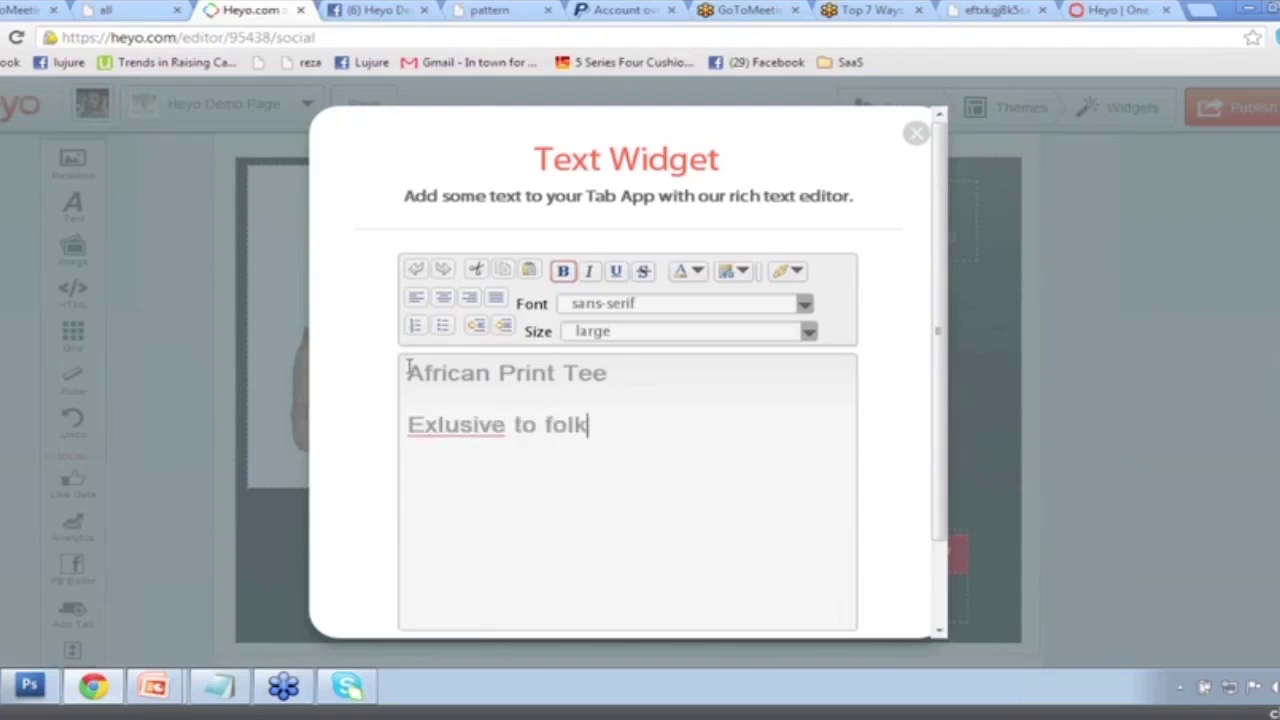
key("BackSpace")
key("BackSpace")
key("BackSpace")
key("BackSpace")
key("BackSpace")
key("BackSpace")
key("BackSpace")
key("BackSpace")
key("BackSpace")
key("BackSpace")
key("BackSpace")
key("BackSpace")
key("BackSpace")
key("BackSpace")
type("clusive to ")
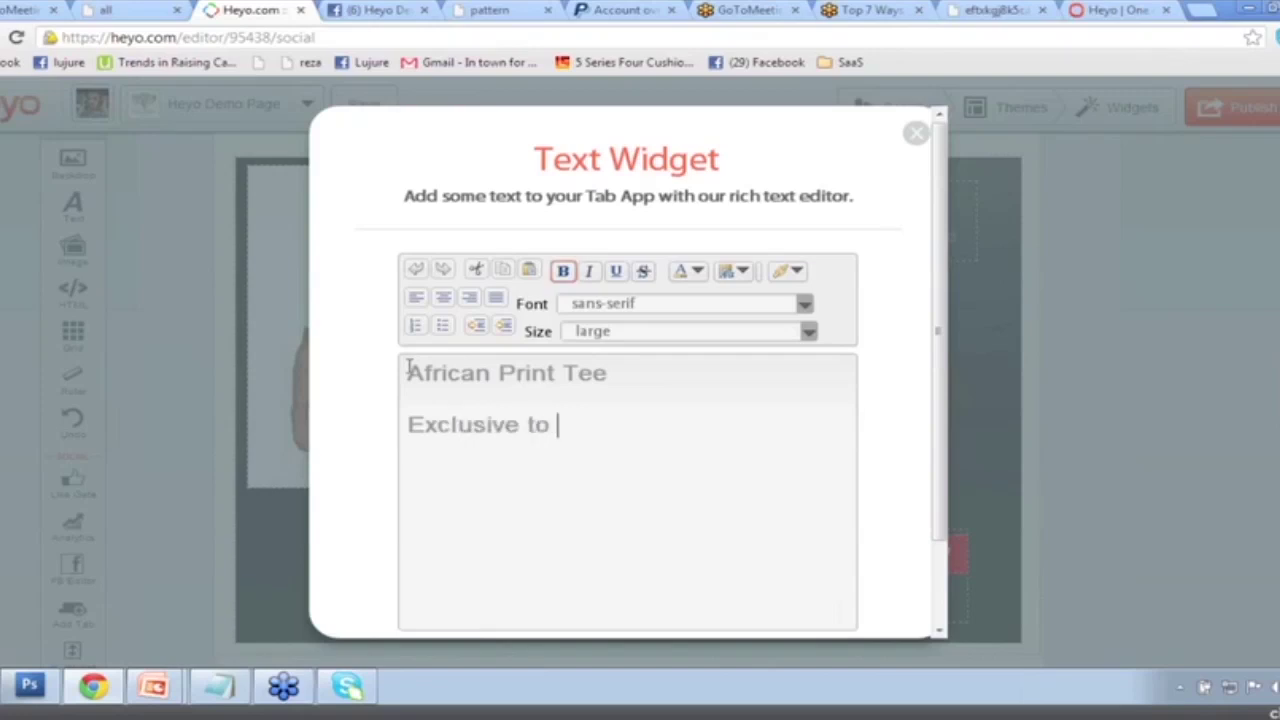
type("fans")
key("BackSpace")
key("BackSpace")
key("BackSpace")
key("BackSpace")
type("people who have liked")
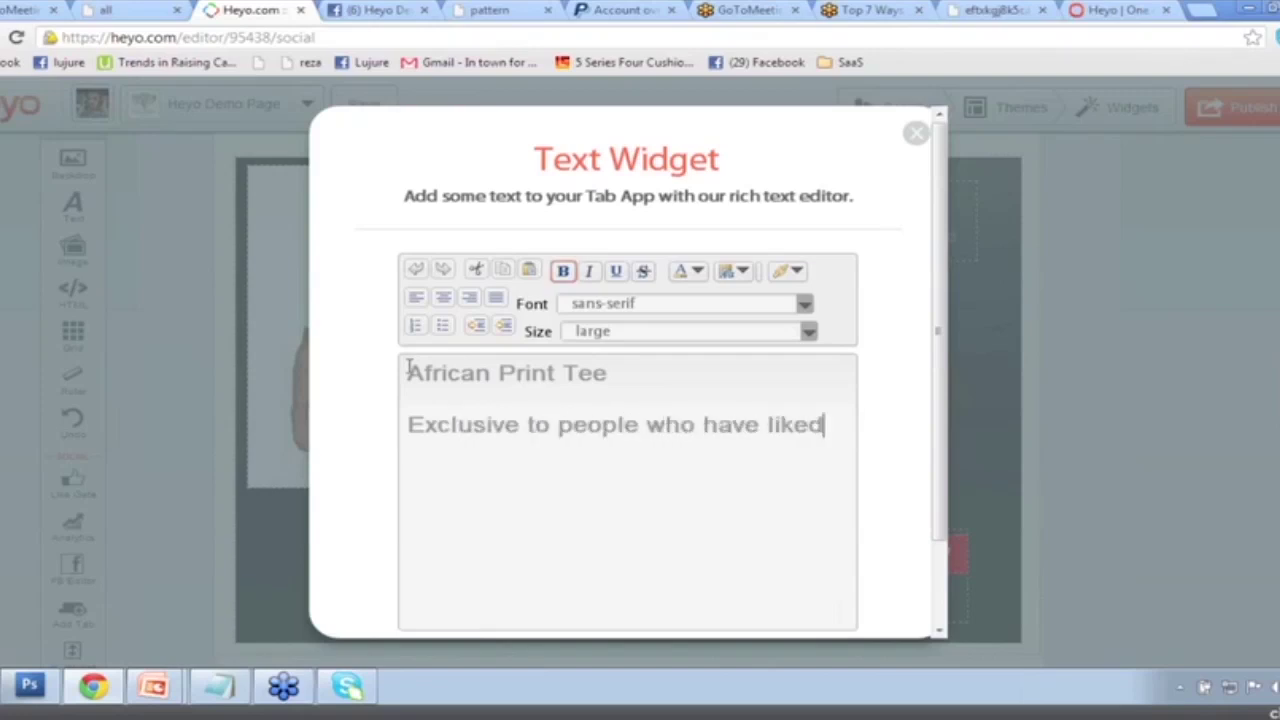
type(" our page on Fac")
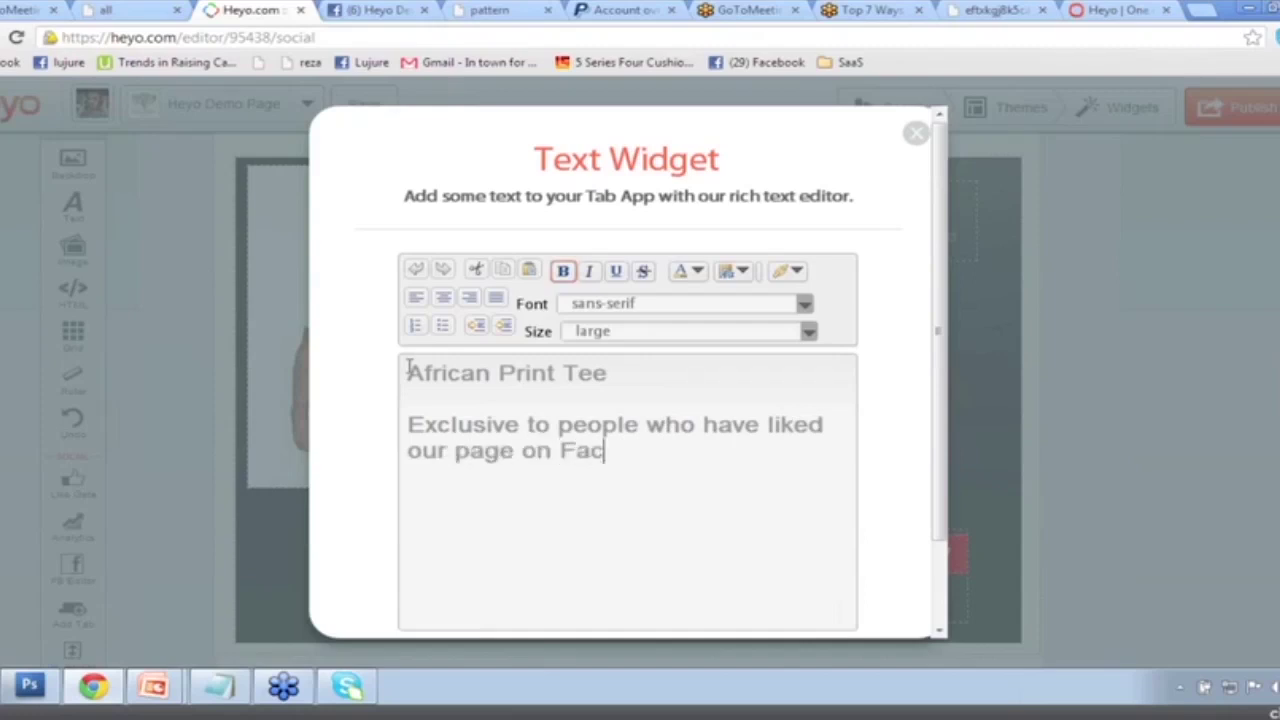
type("ebook! Thanks for ")
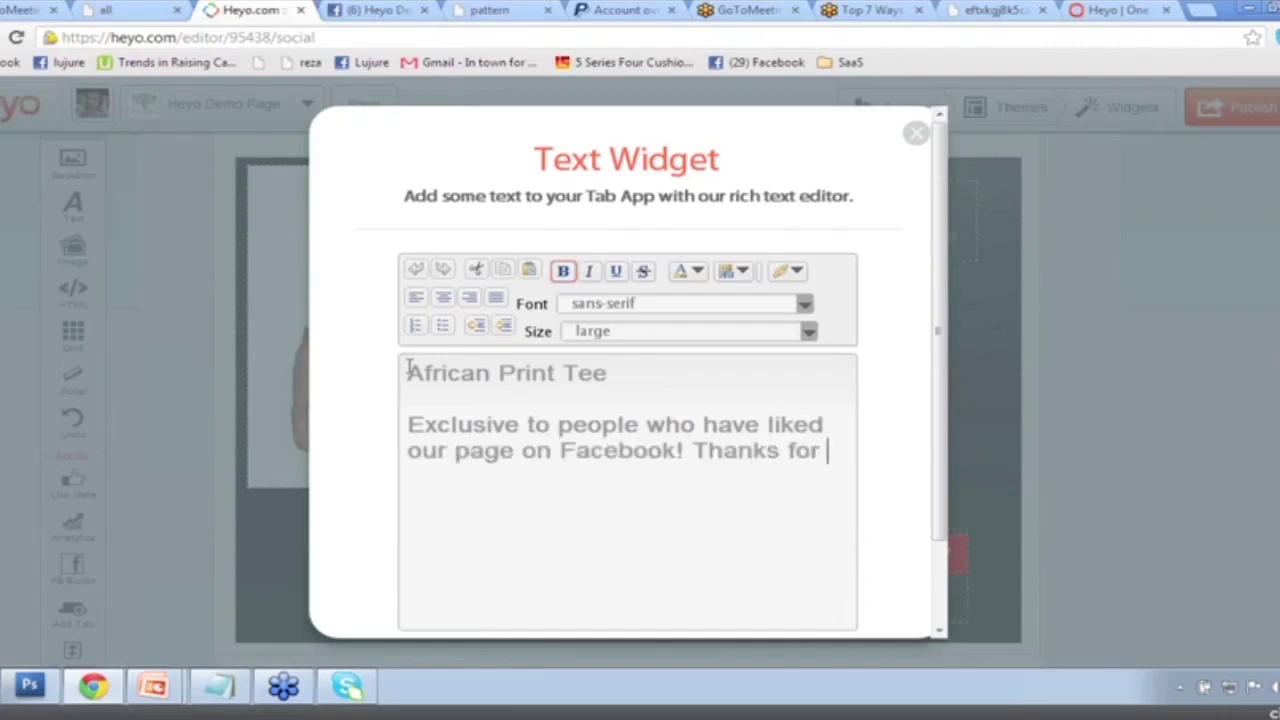
type("being a fan!")
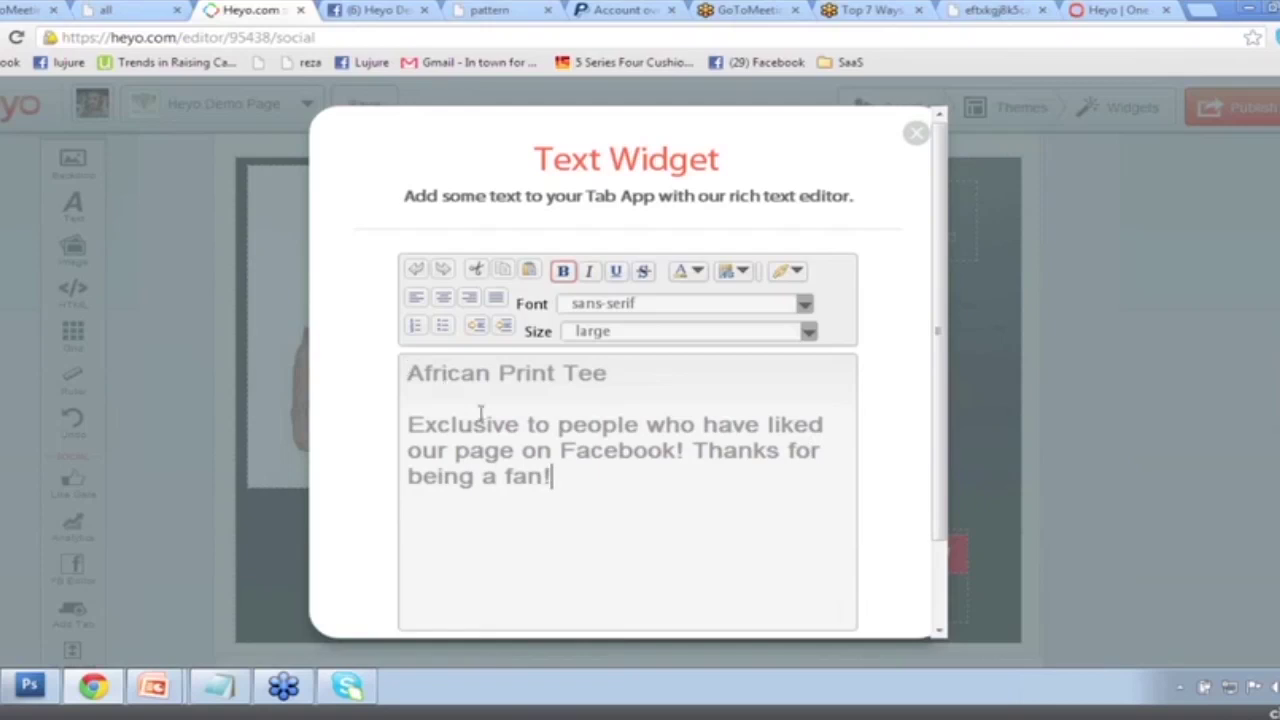
Make the description text medium size and save the text widget.
left_click_drag(553, 478, 375, 429)
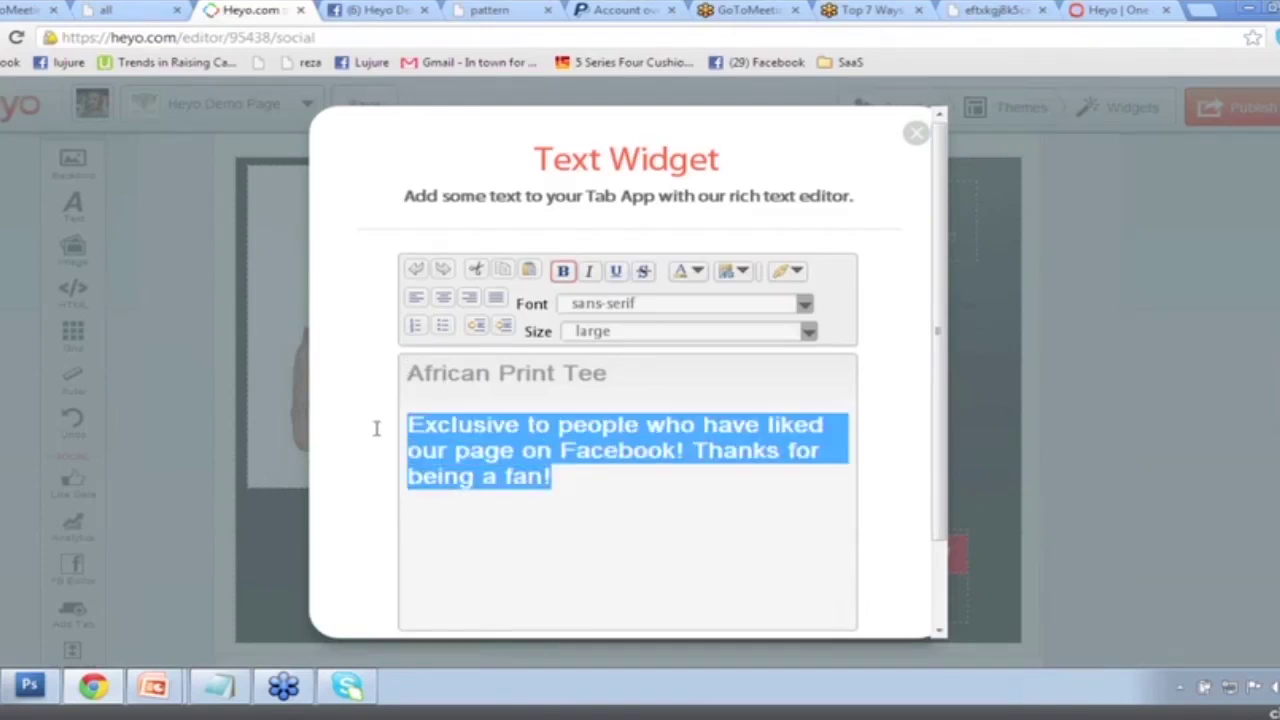
left_click(809, 332)
left_click(632, 433)
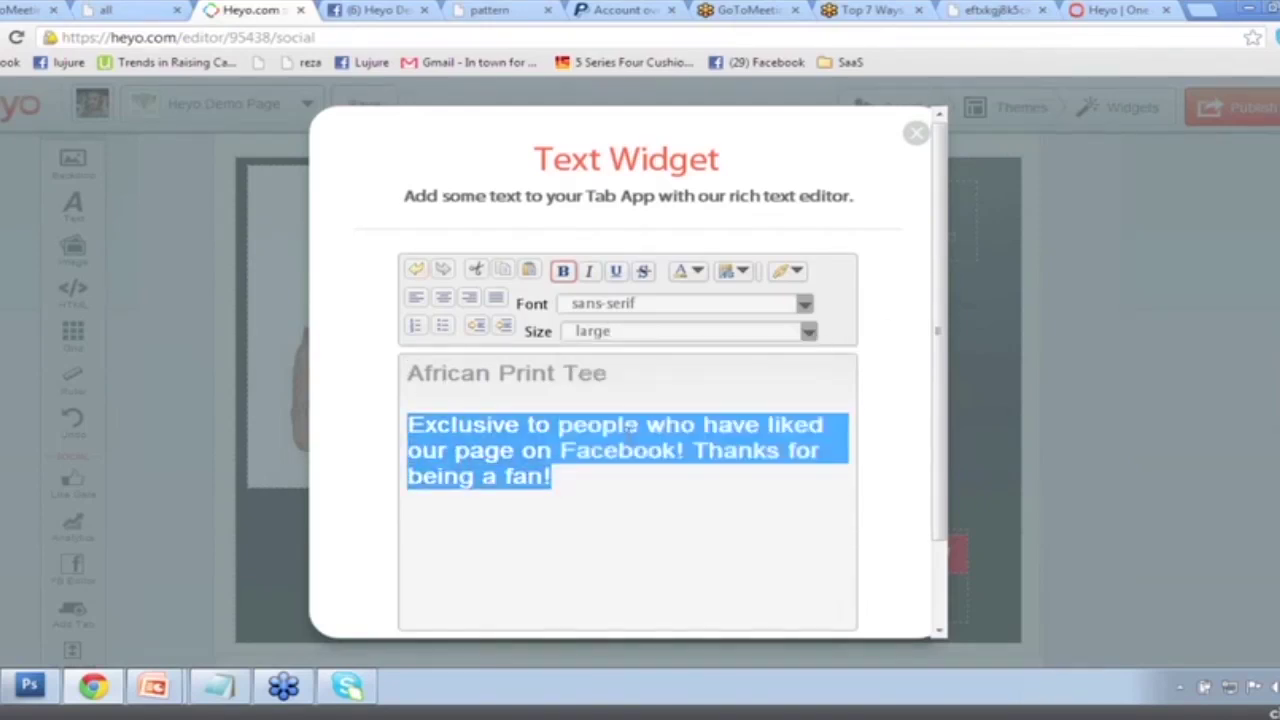
left_click(808, 334)
left_click(666, 405)
left_click(752, 432)
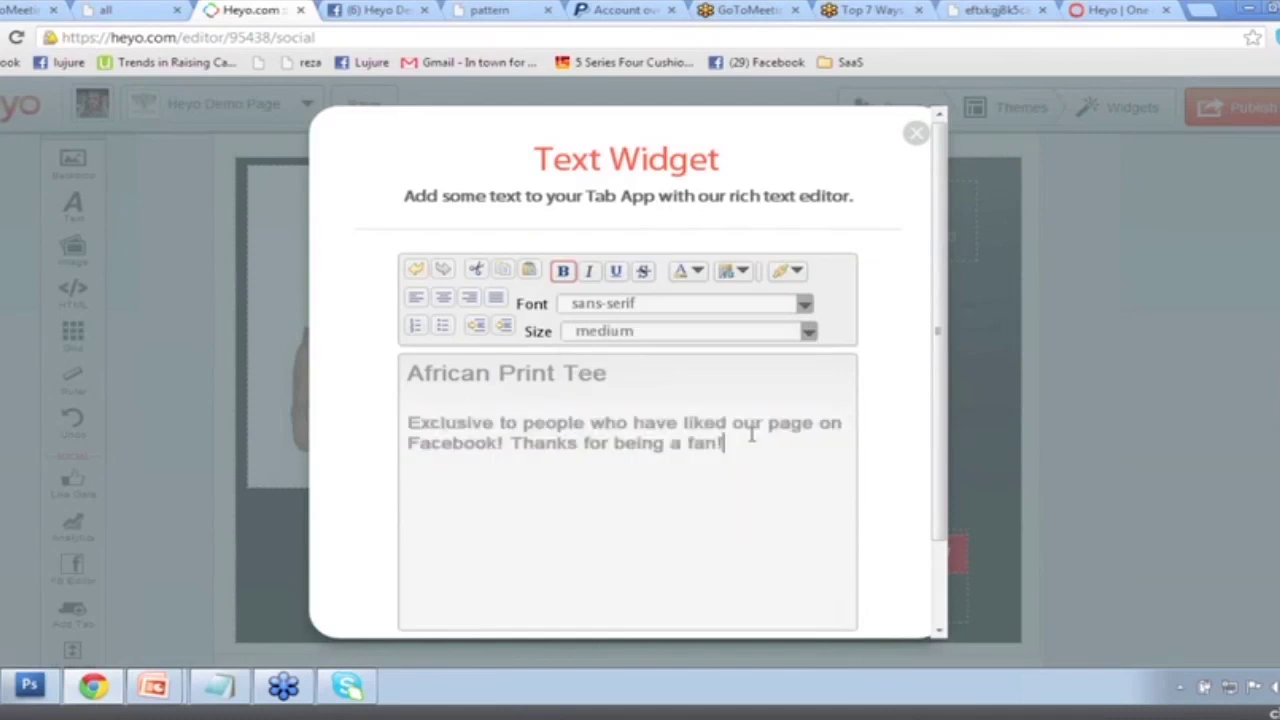
scroll(730, 500, "down", 2)
left_click(703, 583)
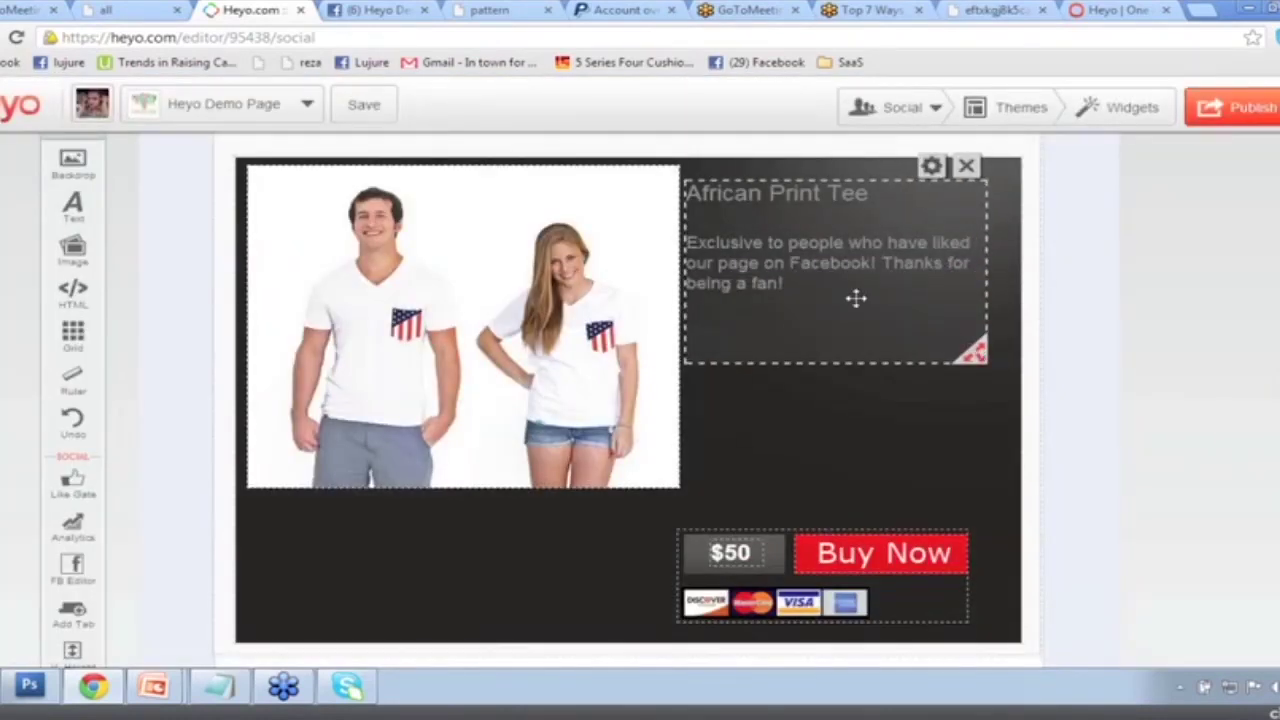
scroll(940, 545, "down", 1)
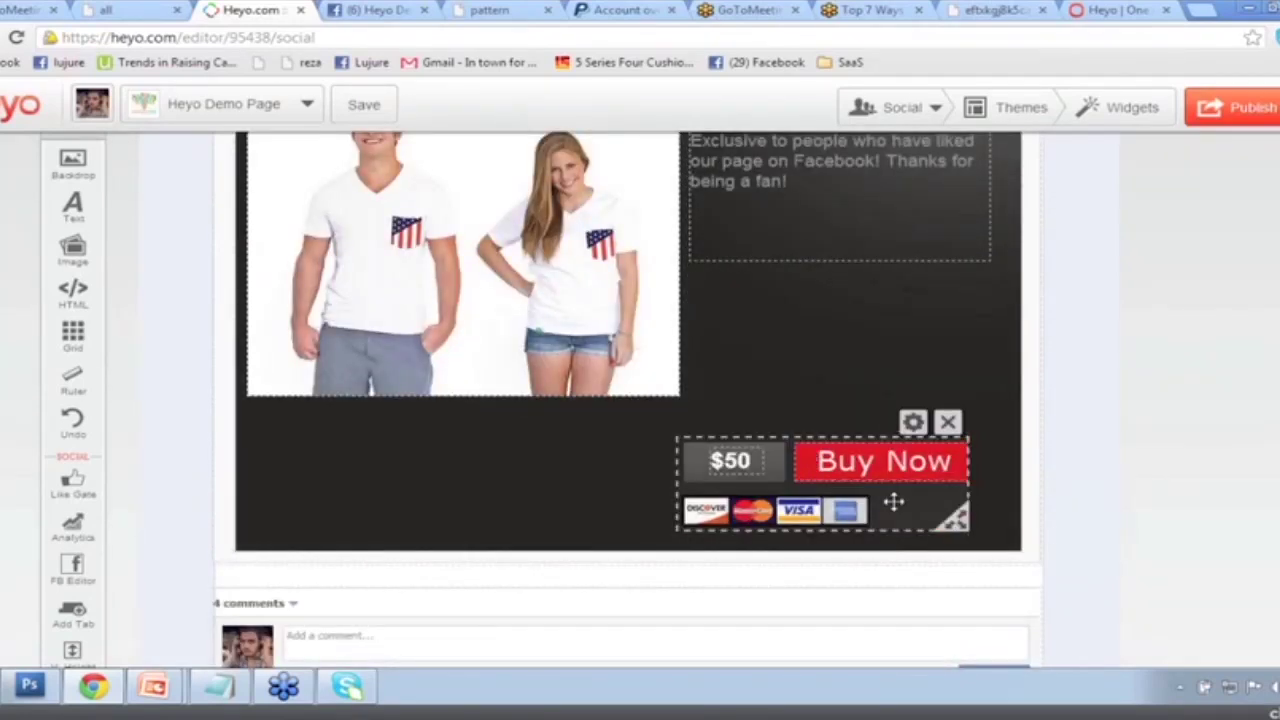
scroll(848, 402, "up", 1)
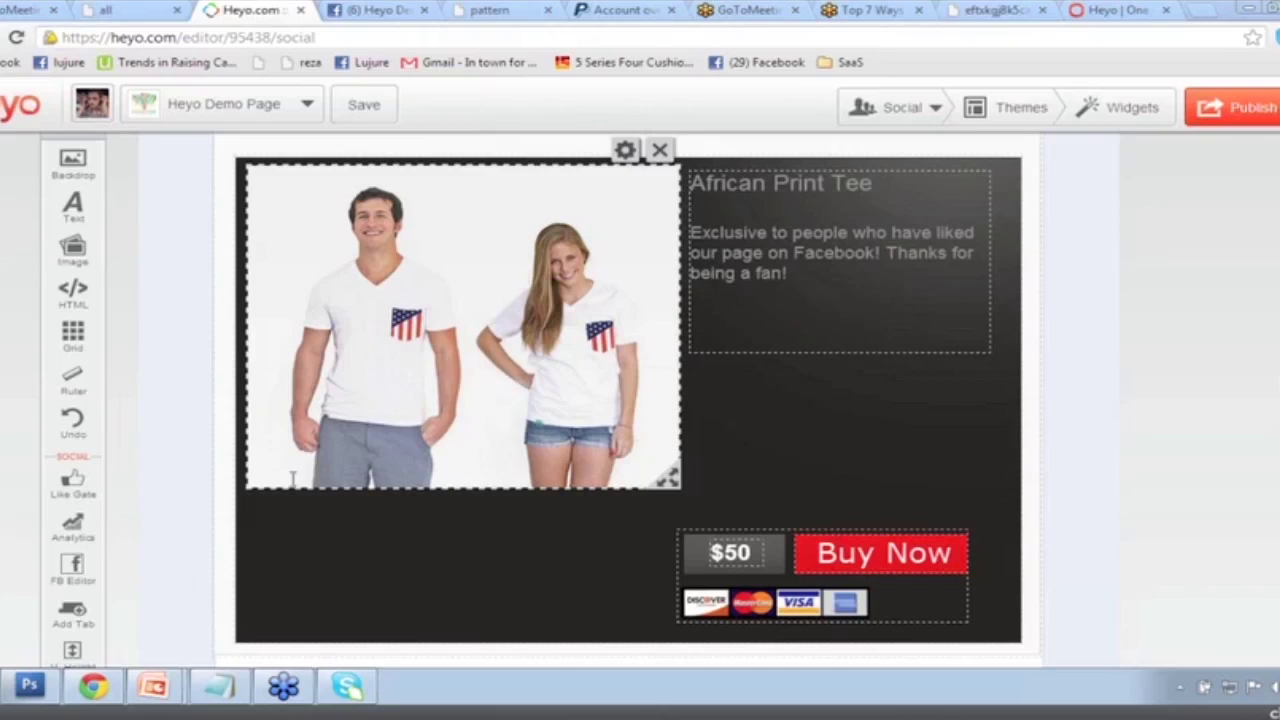
left_click(324, 598)
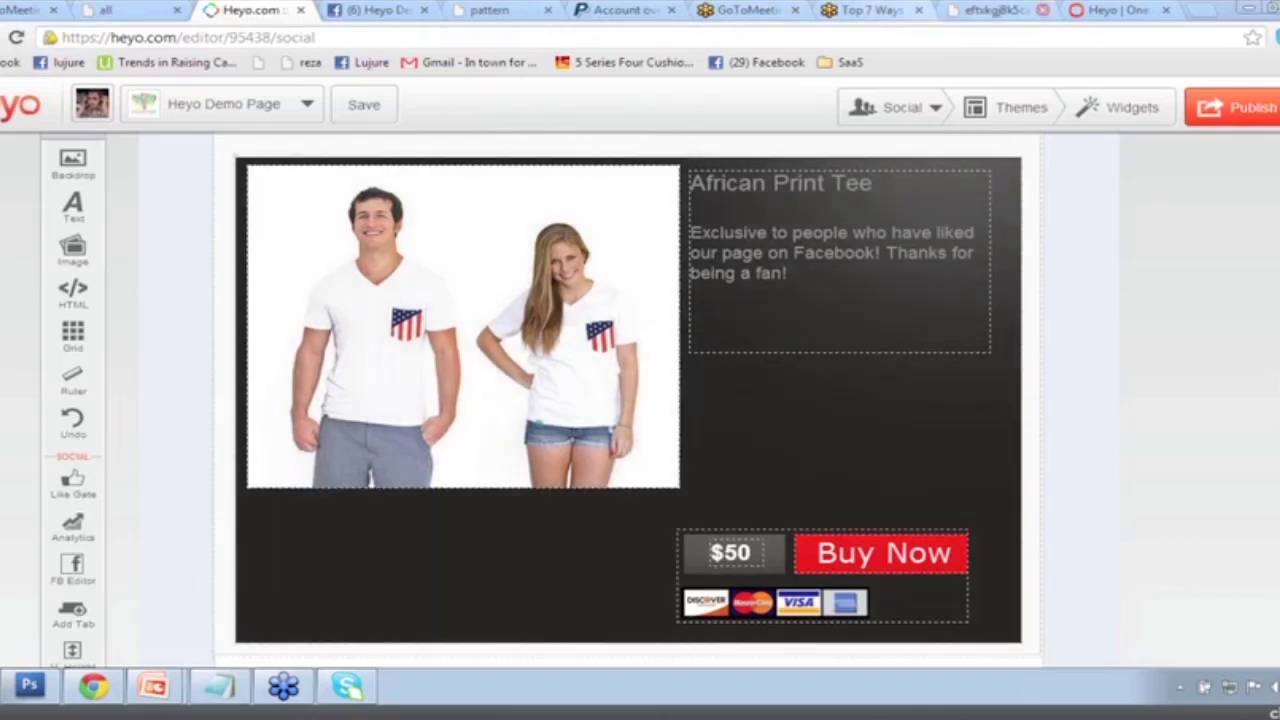
Switch to PayPal and log back into the business account with its password.
left_click(630, 10)
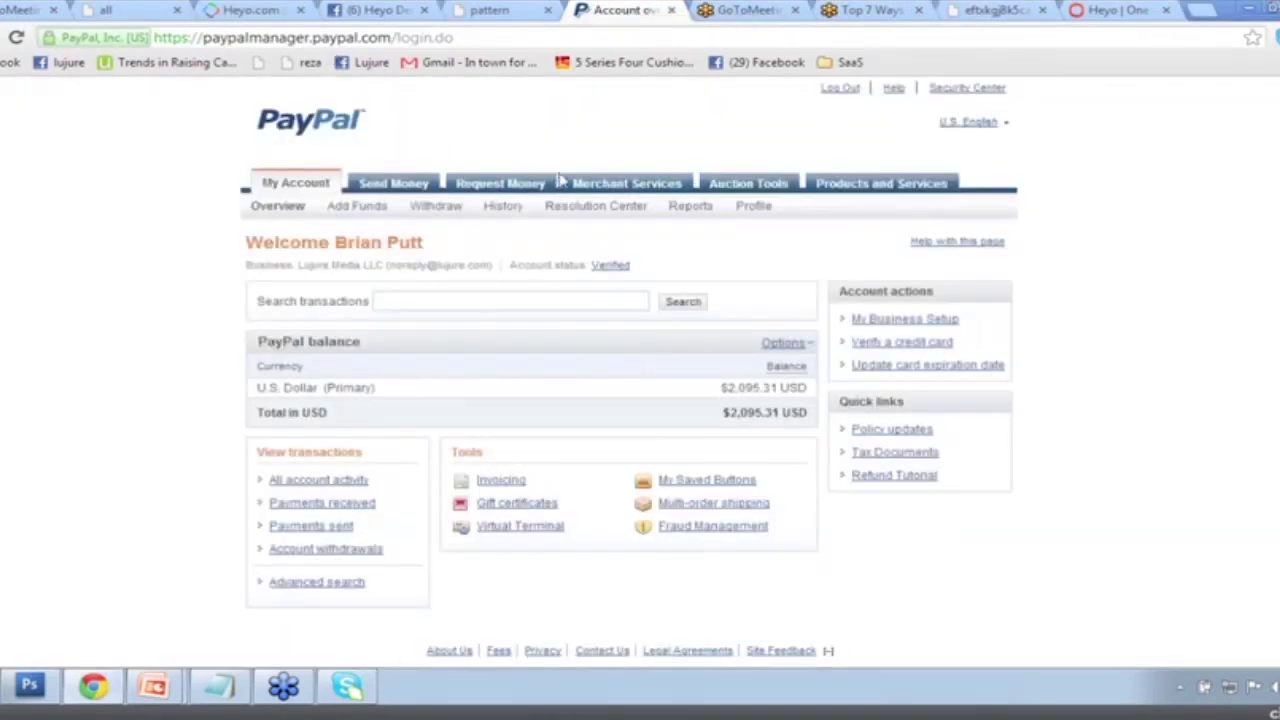
left_click(627, 184)
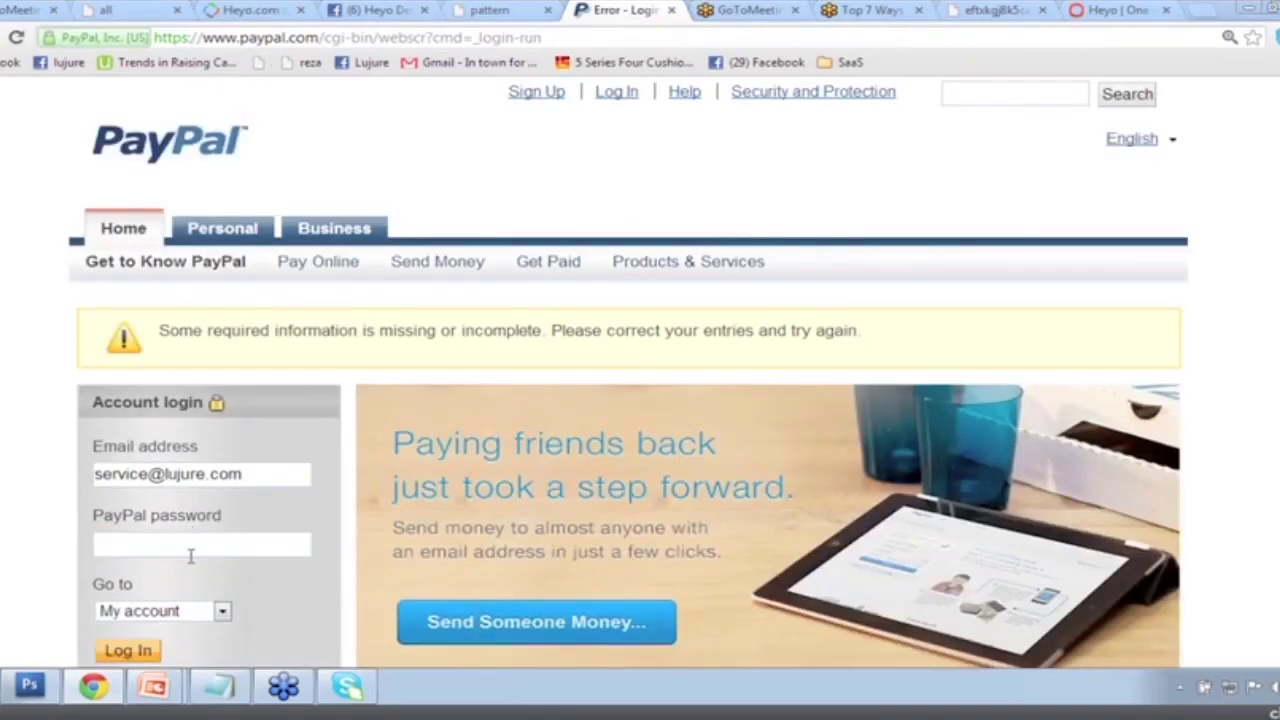
left_click(190, 556)
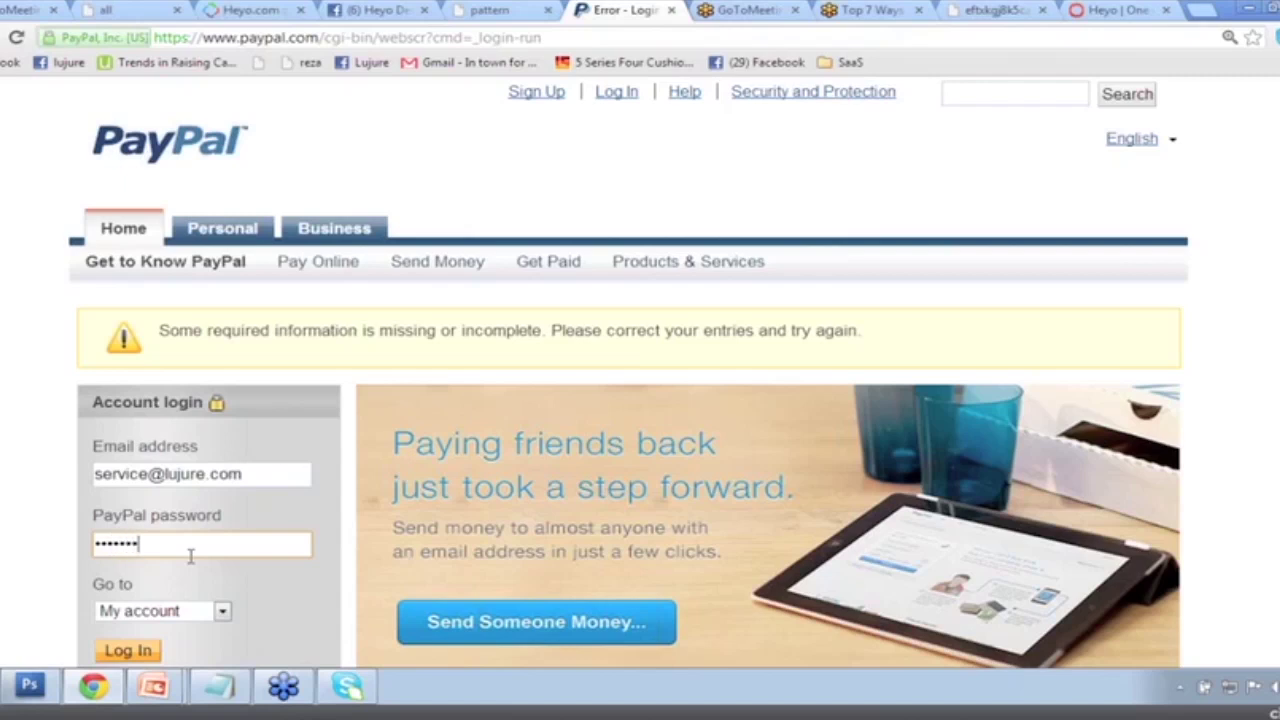
type("*")
scroll(190, 556, "down", 1)
left_click(130, 566)
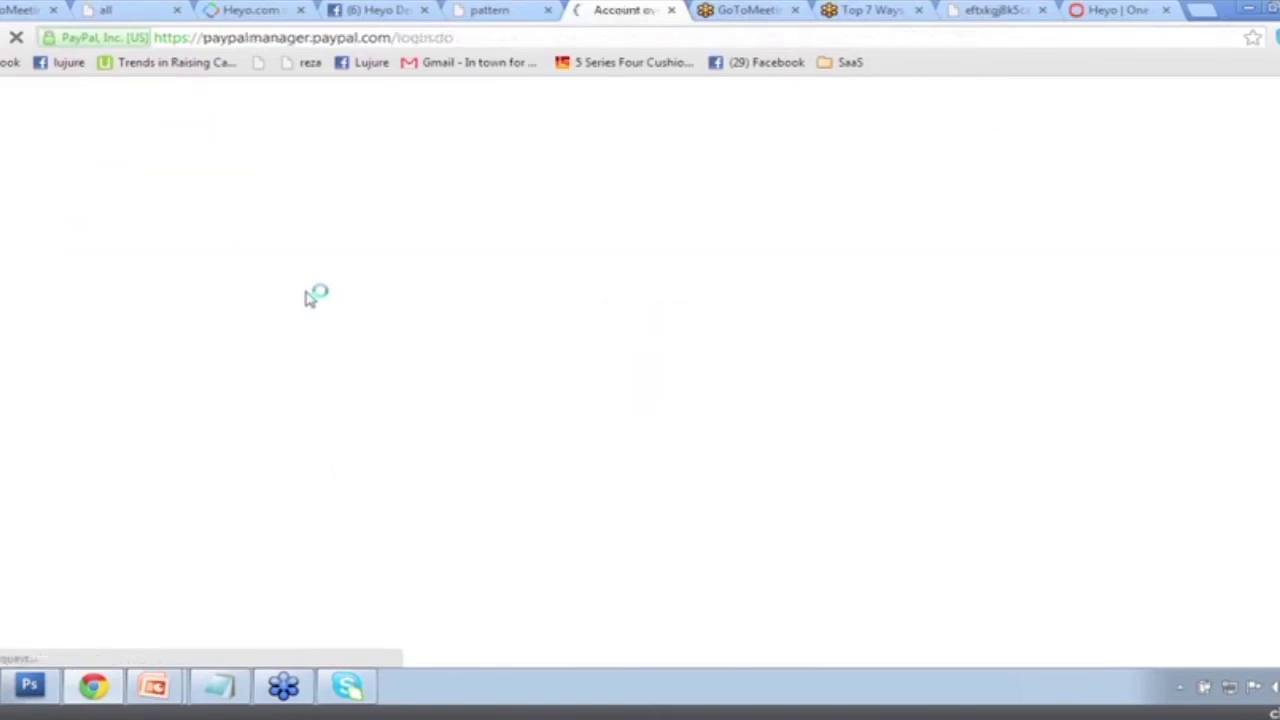
Open Merchant Services and start creating a Buy Now payment button for a website.
left_click(640, 193)
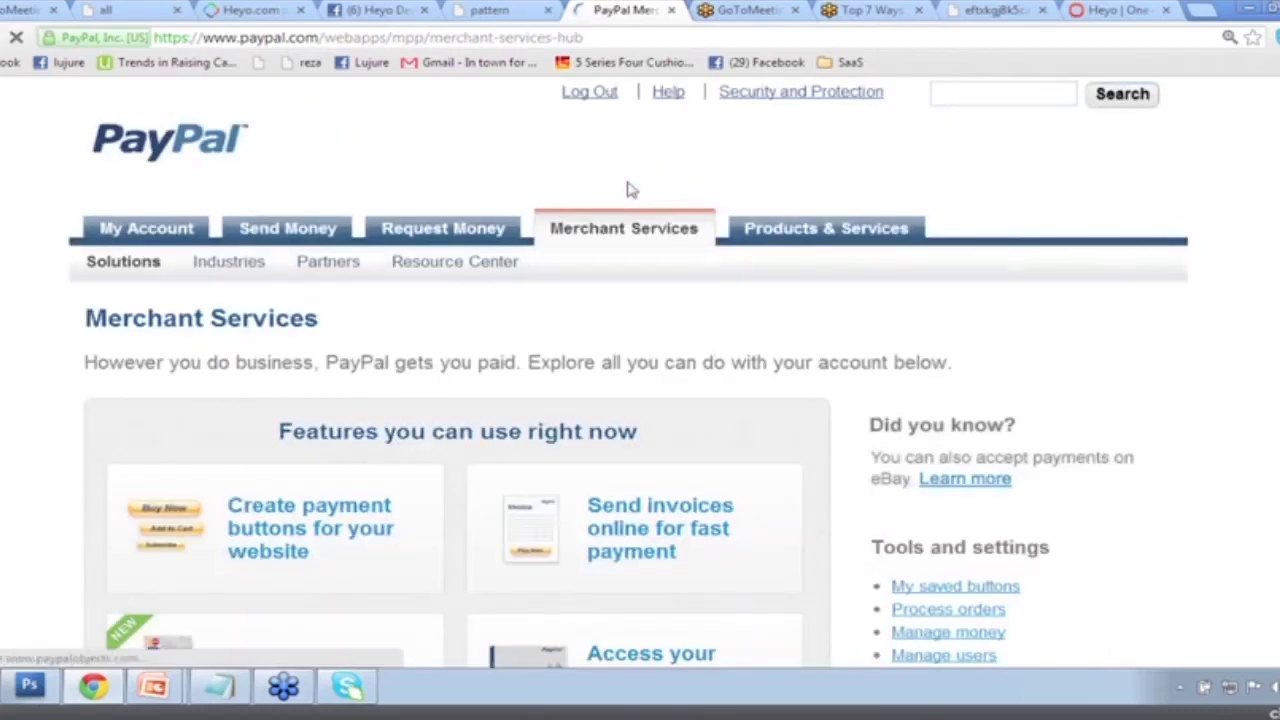
scroll(632, 355, "down", 3)
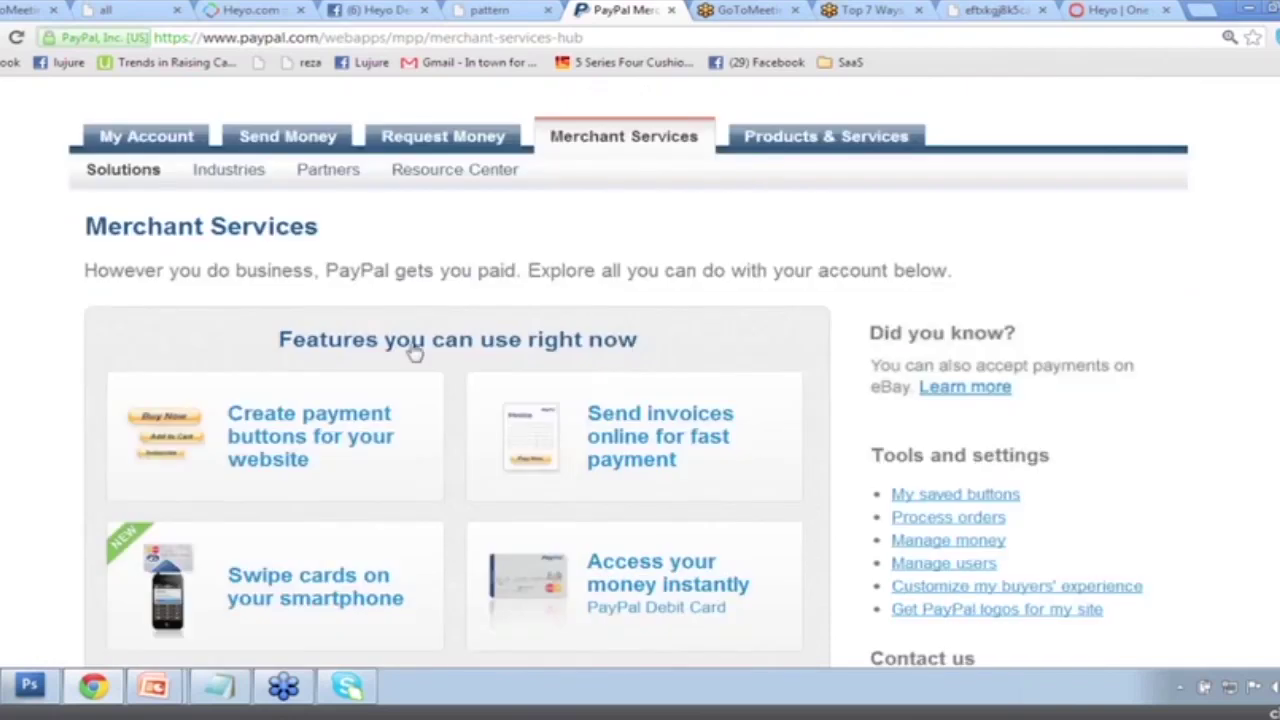
left_click(270, 390)
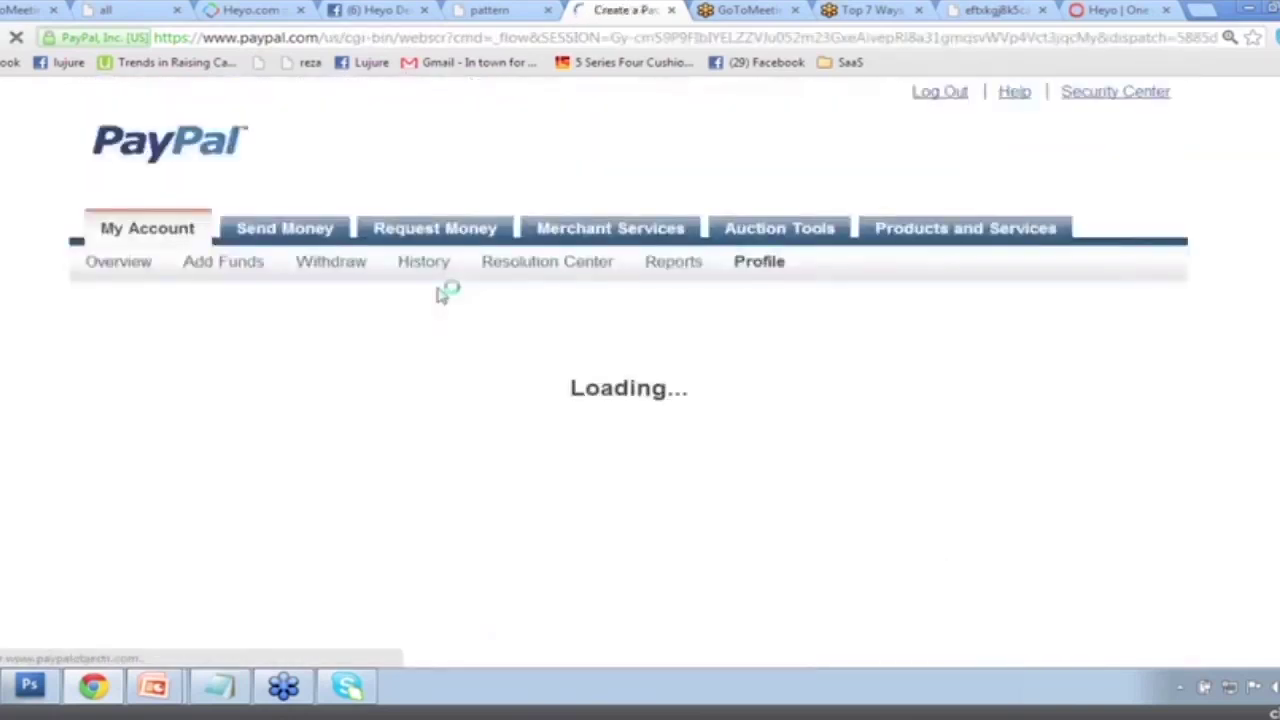
scroll(586, 411, "down", 3)
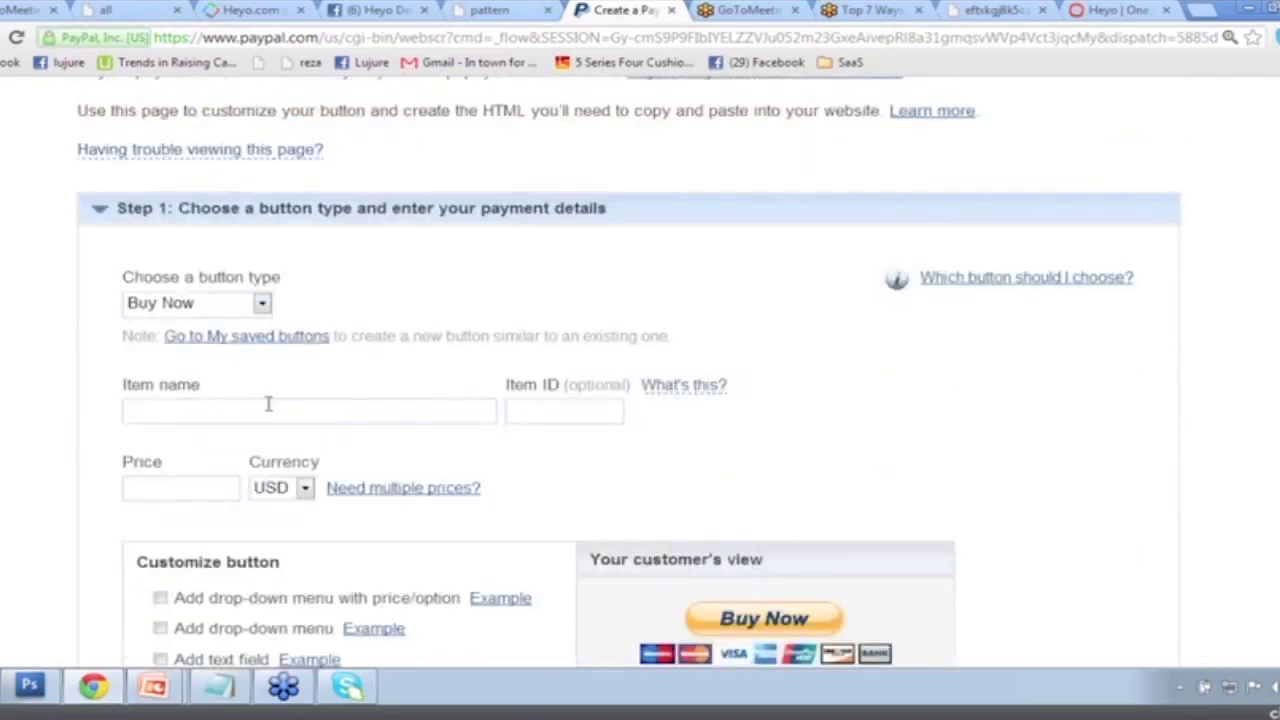
Enter item name 'African Print Tee' with price 19.99 USD and generate the button's code.
left_click(270, 412)
type("African ")
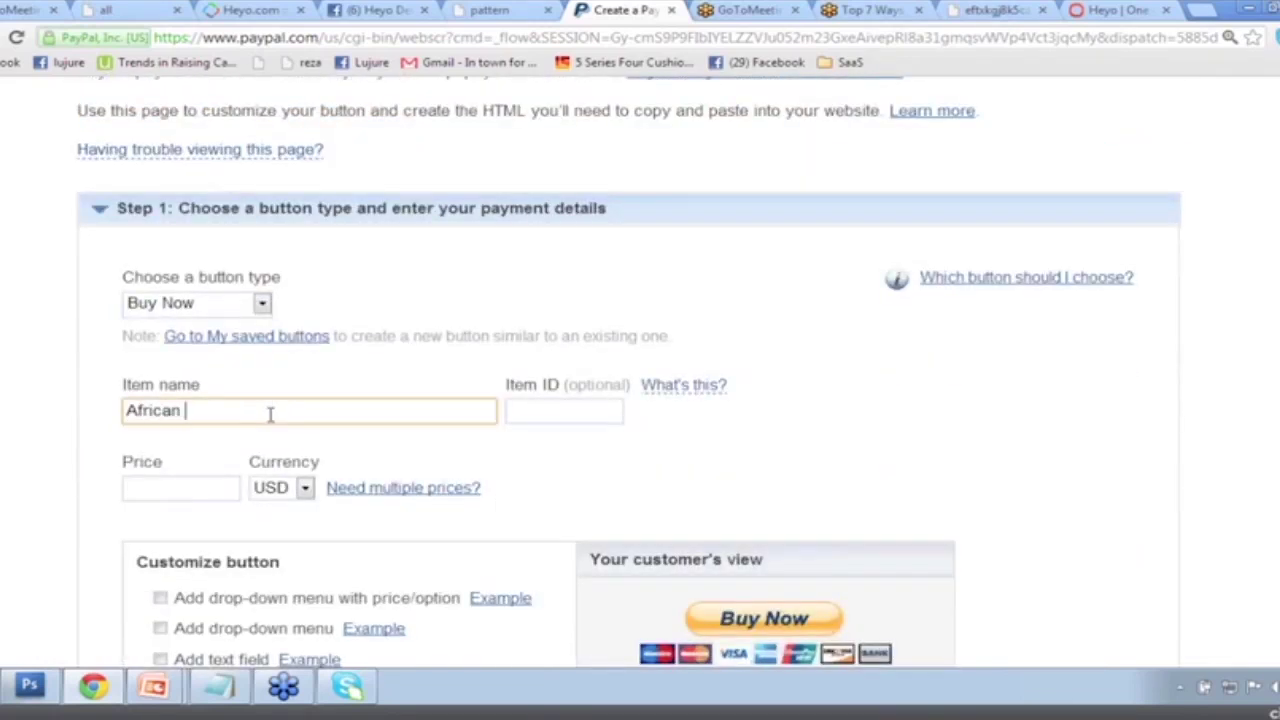
type("Print Tee")
left_click_drag(296, 414, 93, 416)
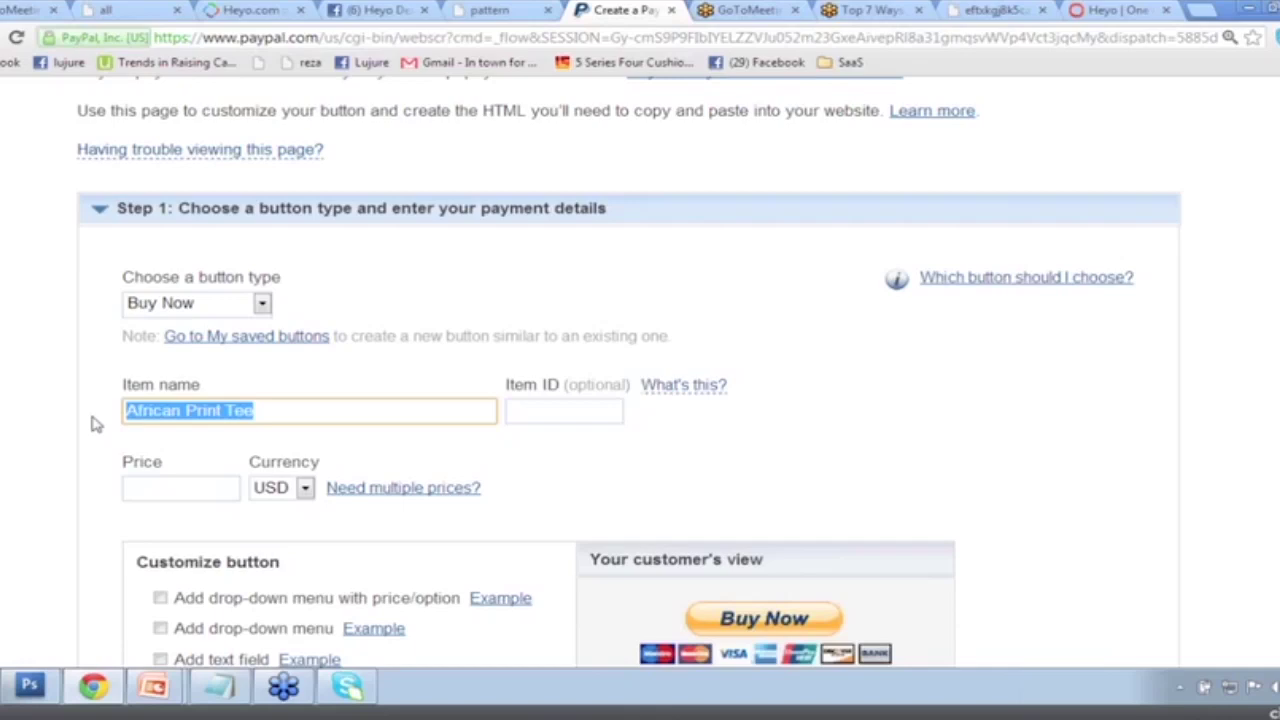
left_click(181, 487)
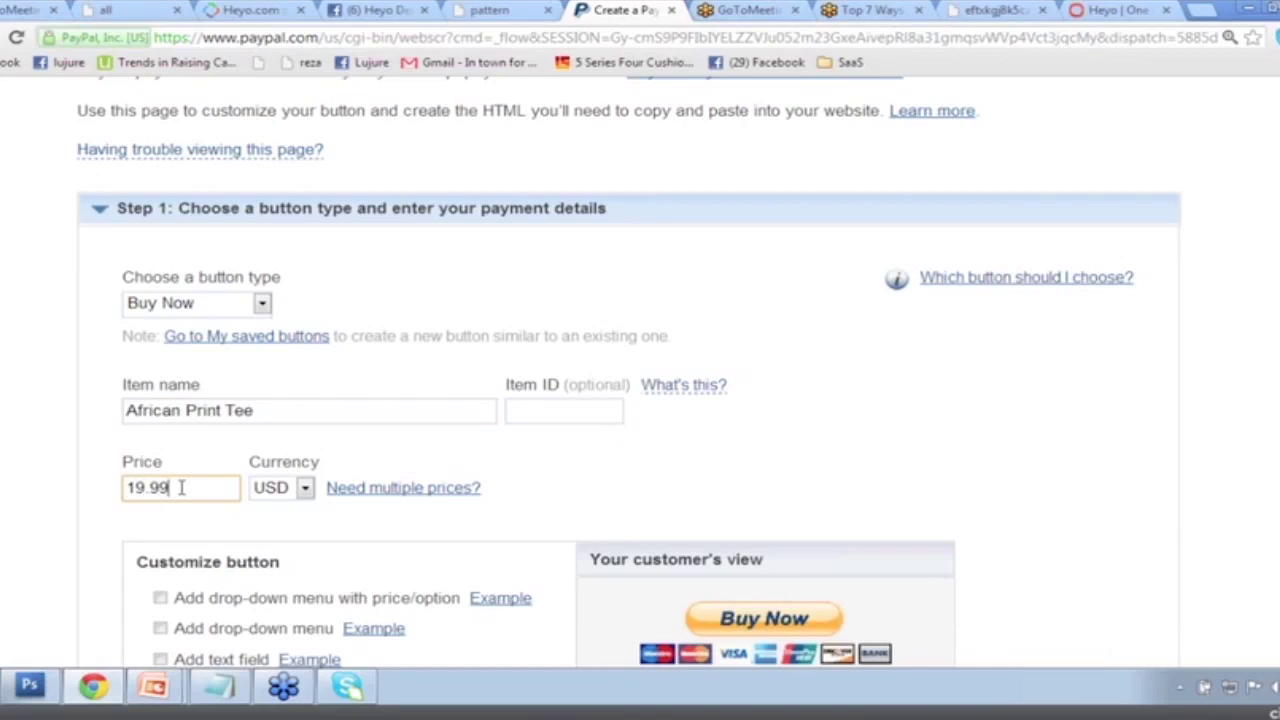
scroll(572, 460, "down", 2)
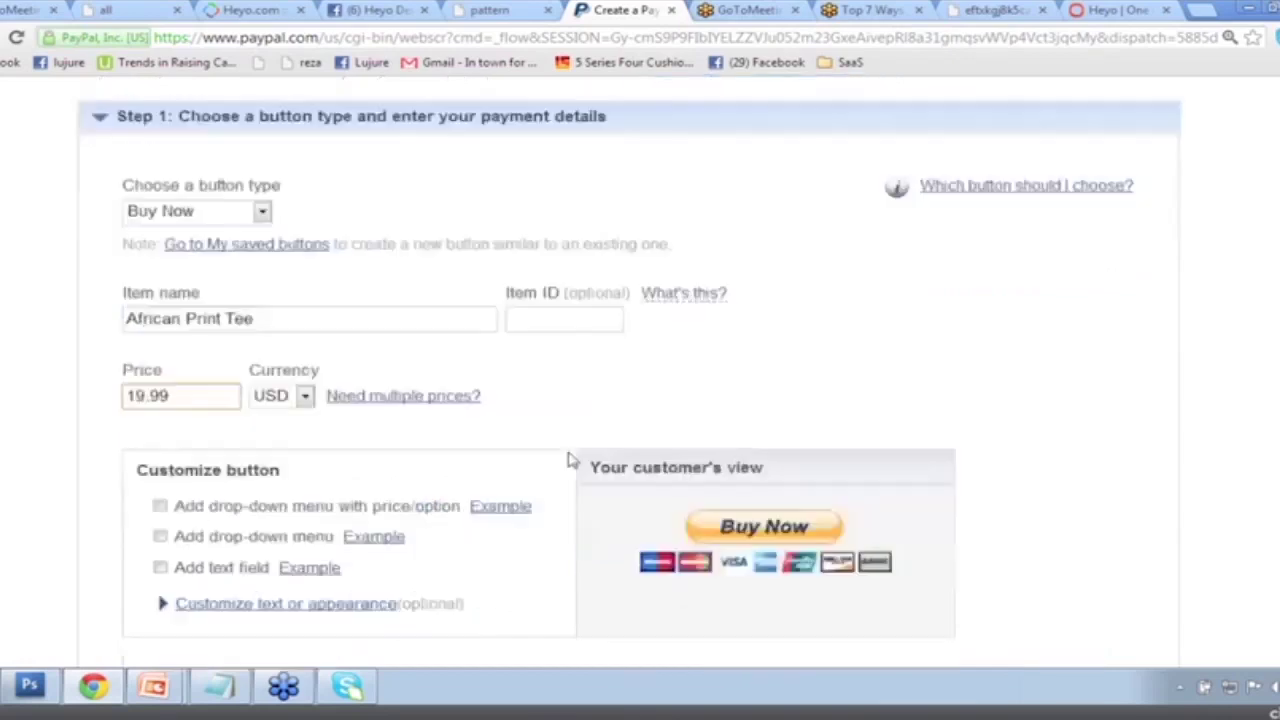
scroll(492, 480, "down", 2)
scroll(489, 480, "down", 3)
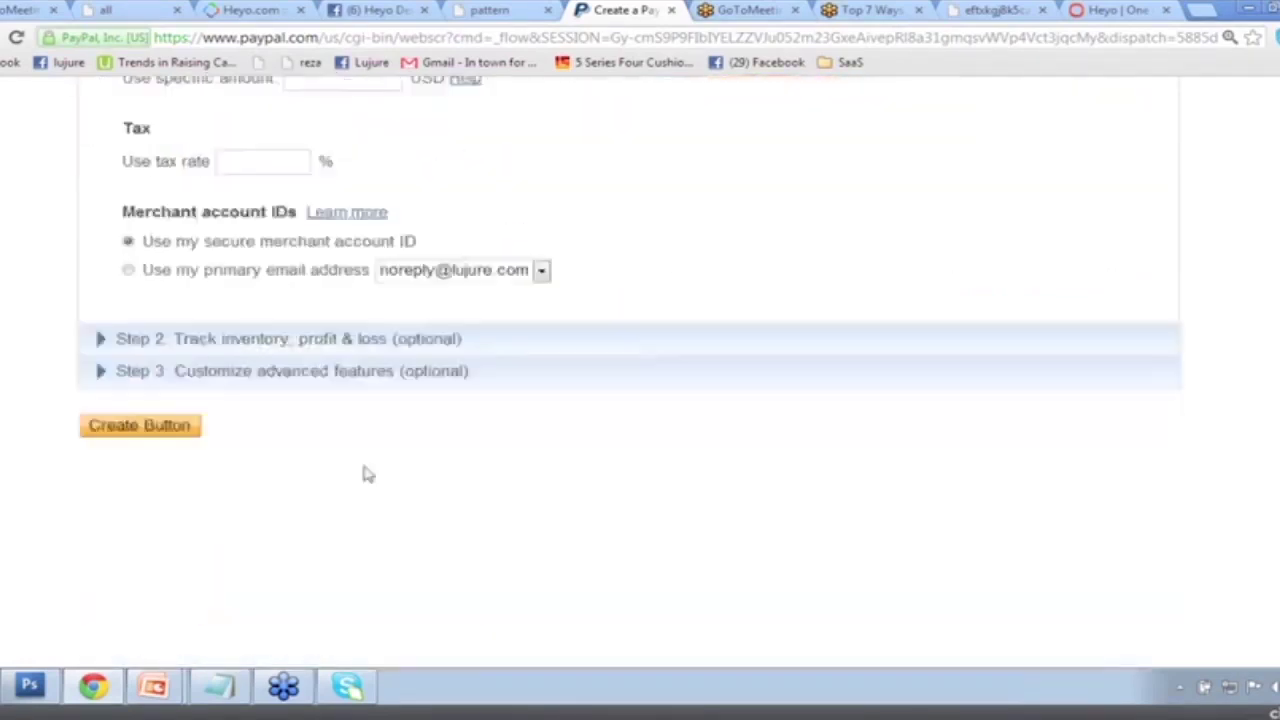
left_click(118, 430)
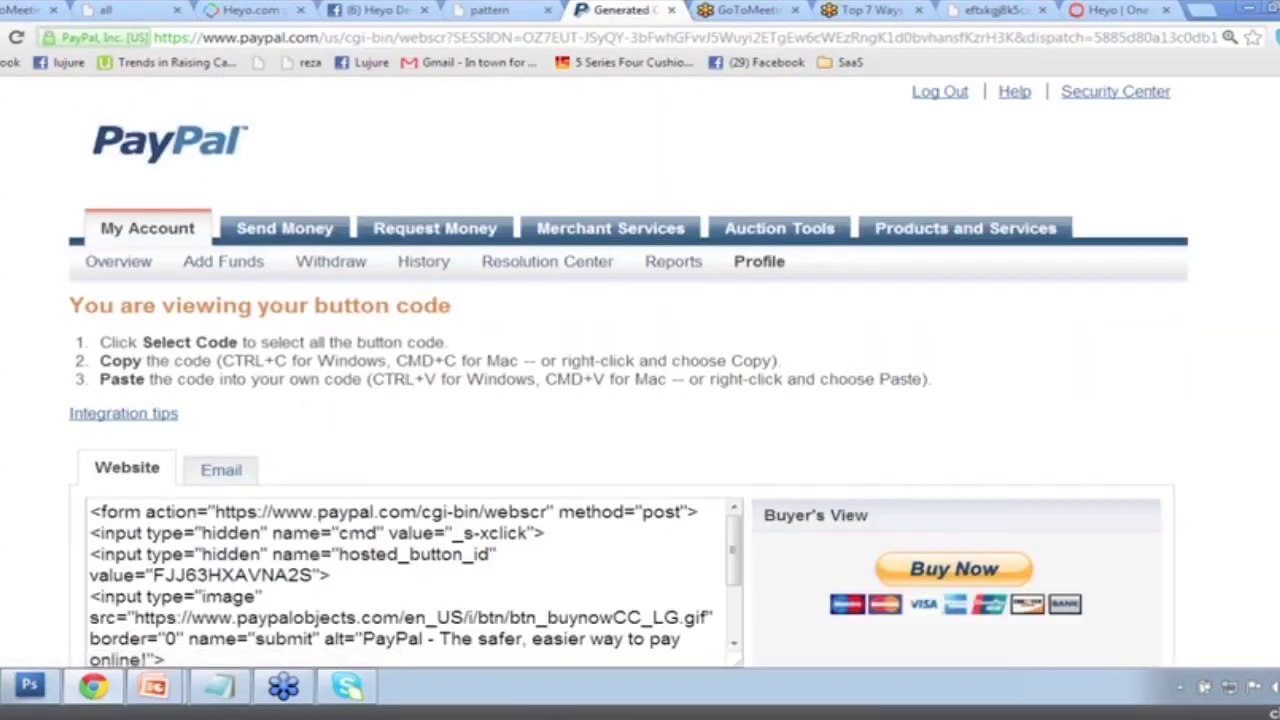
Copy the Buy Now button's generated website code from PayPal and go back to Heyo.
scroll(1033, 377, "down", 2)
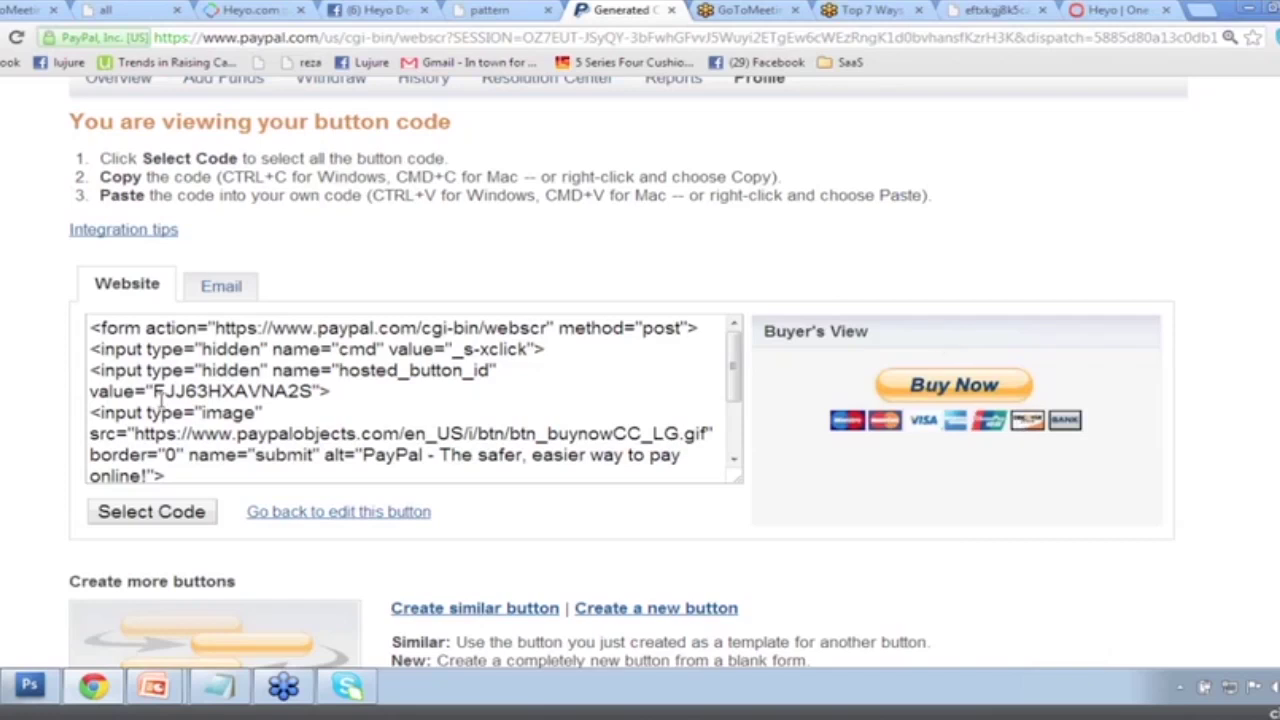
left_click(133, 349)
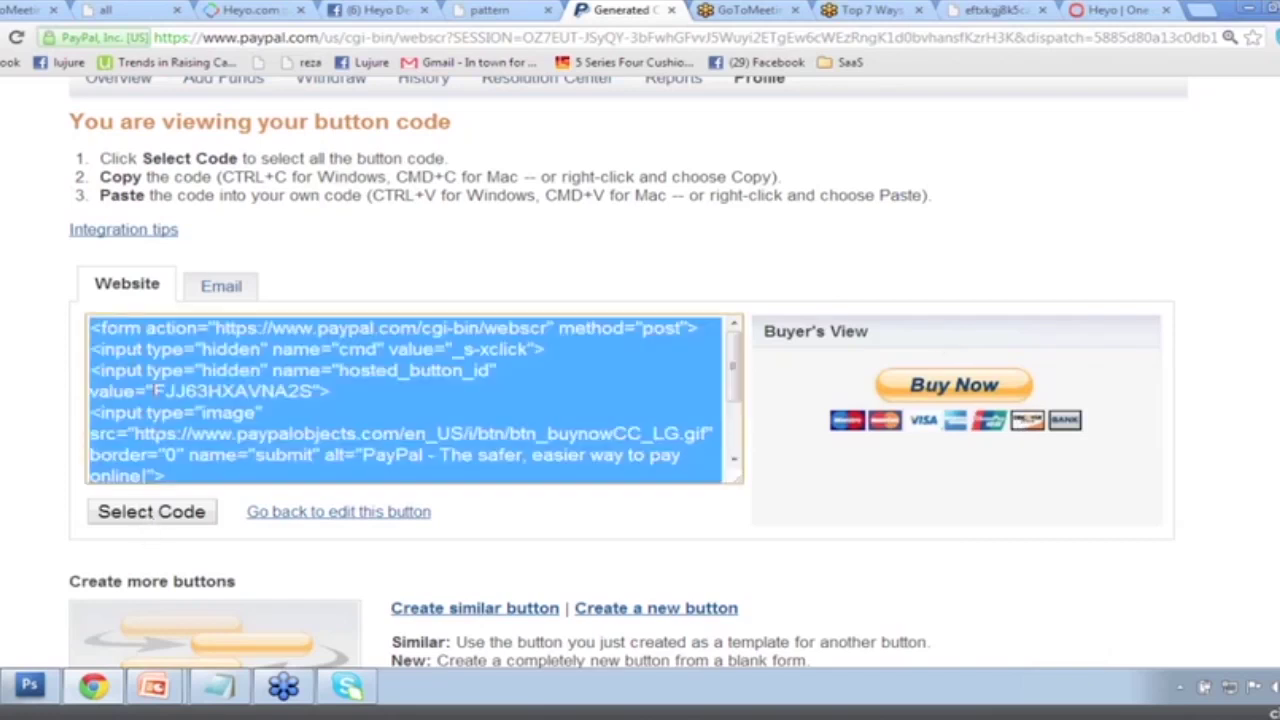
right_click(153, 352)
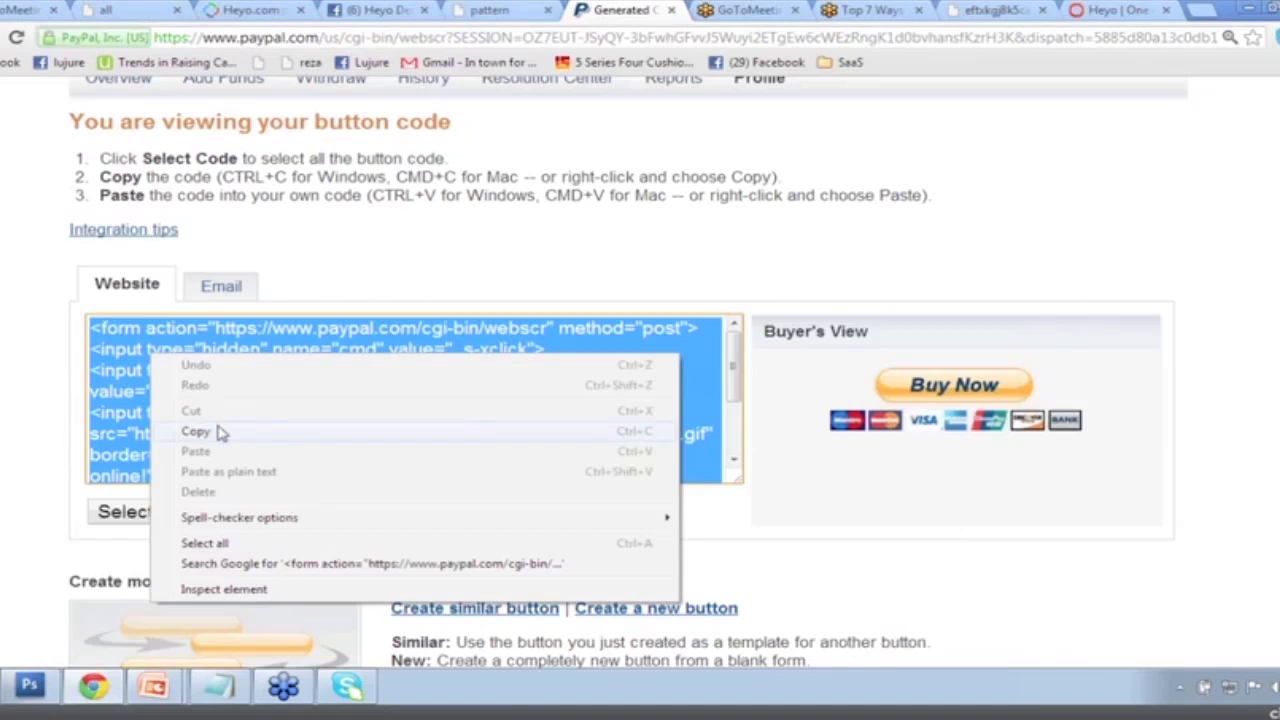
left_click(196, 431)
right_click(218, 428)
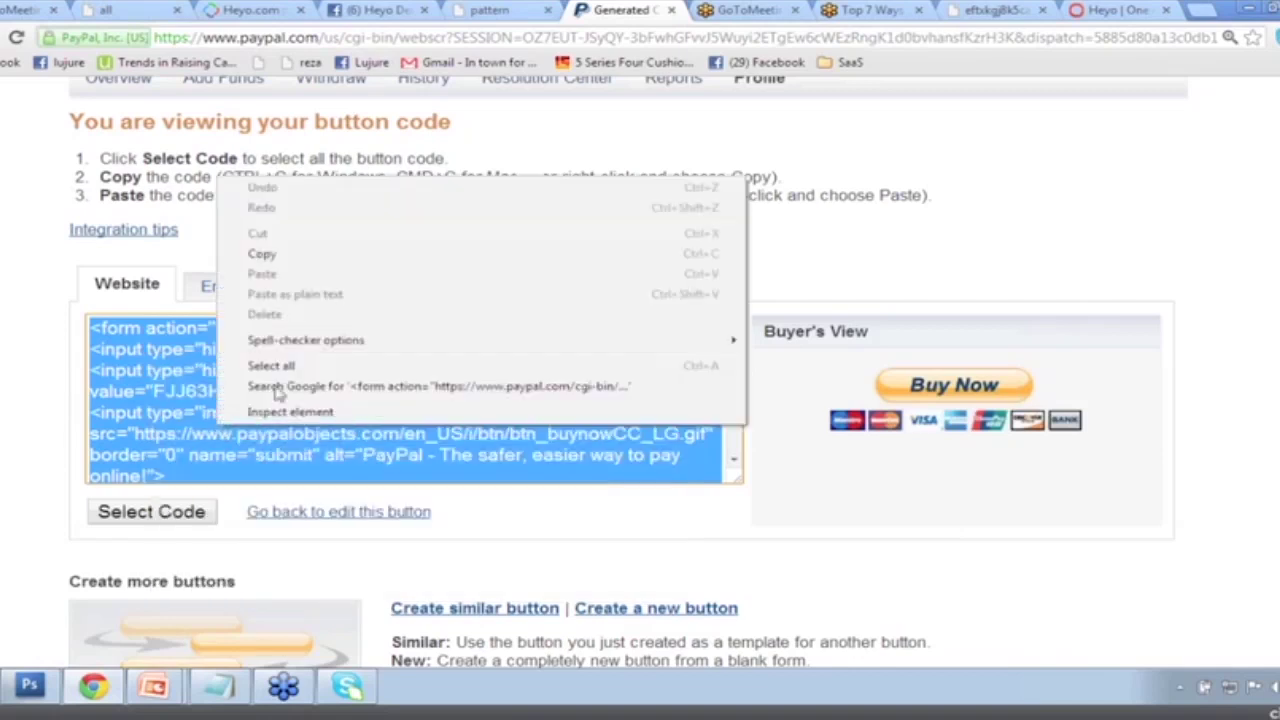
left_click(297, 262)
left_click(250, 9)
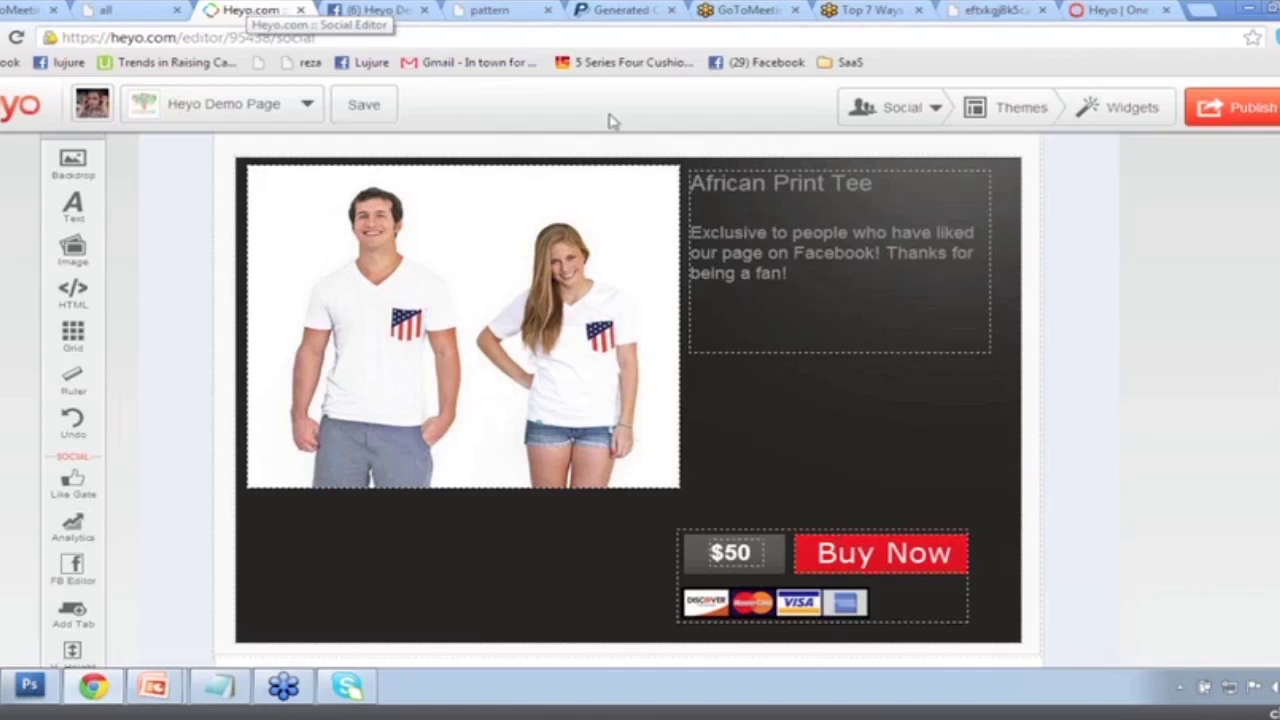
Add a PayPal widget with the pasted Buy Now code and place its Order Now button right of the photo.
left_click(1108, 118)
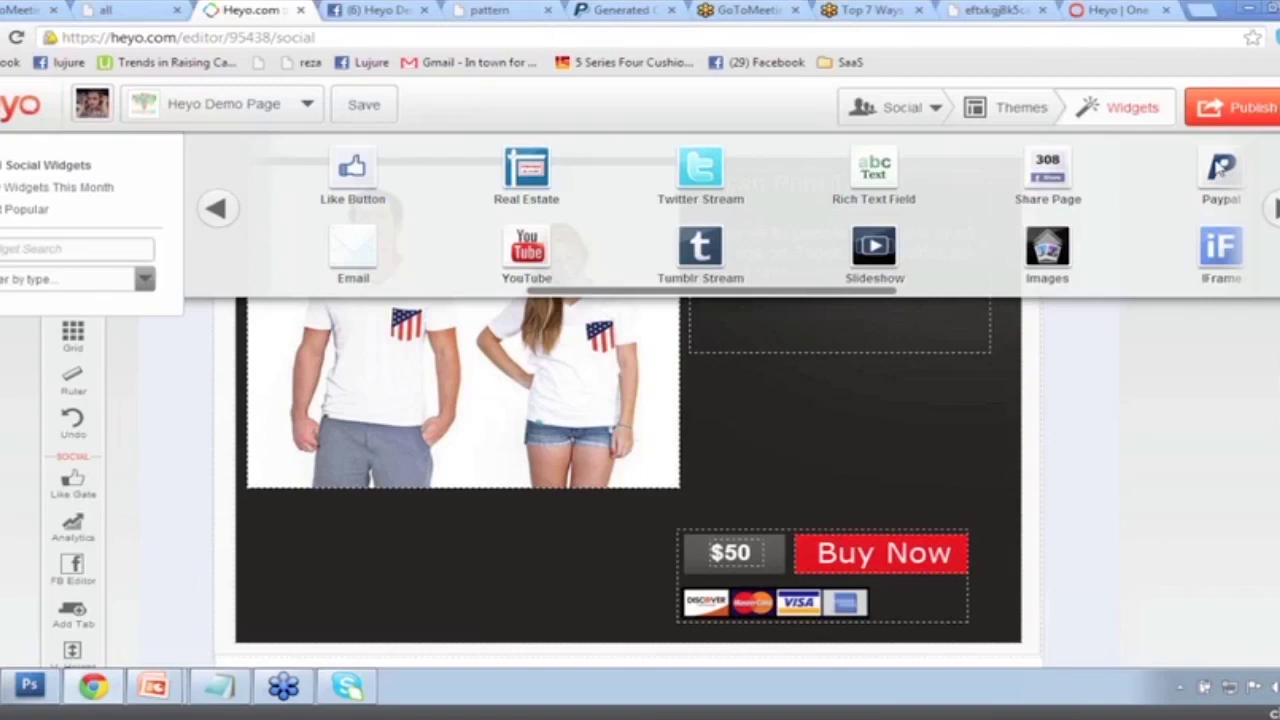
left_click_drag(1222, 172, 752, 412)
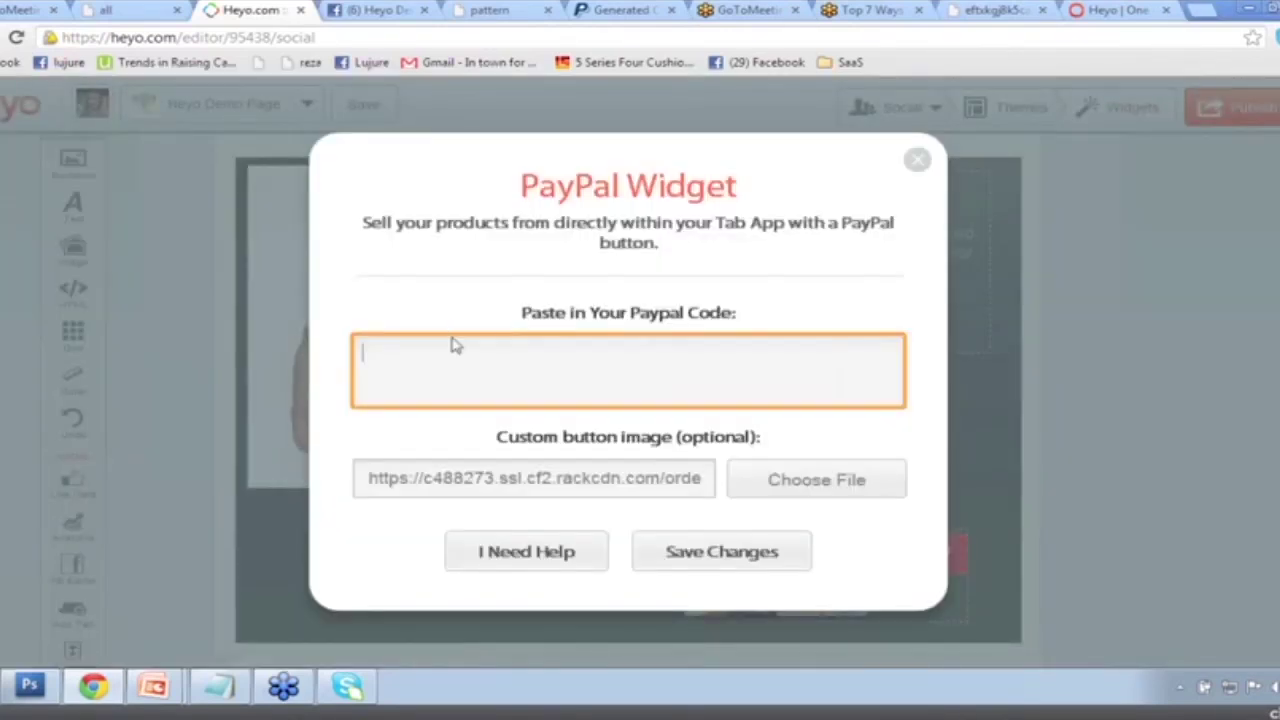
right_click(452, 341)
left_click(529, 438)
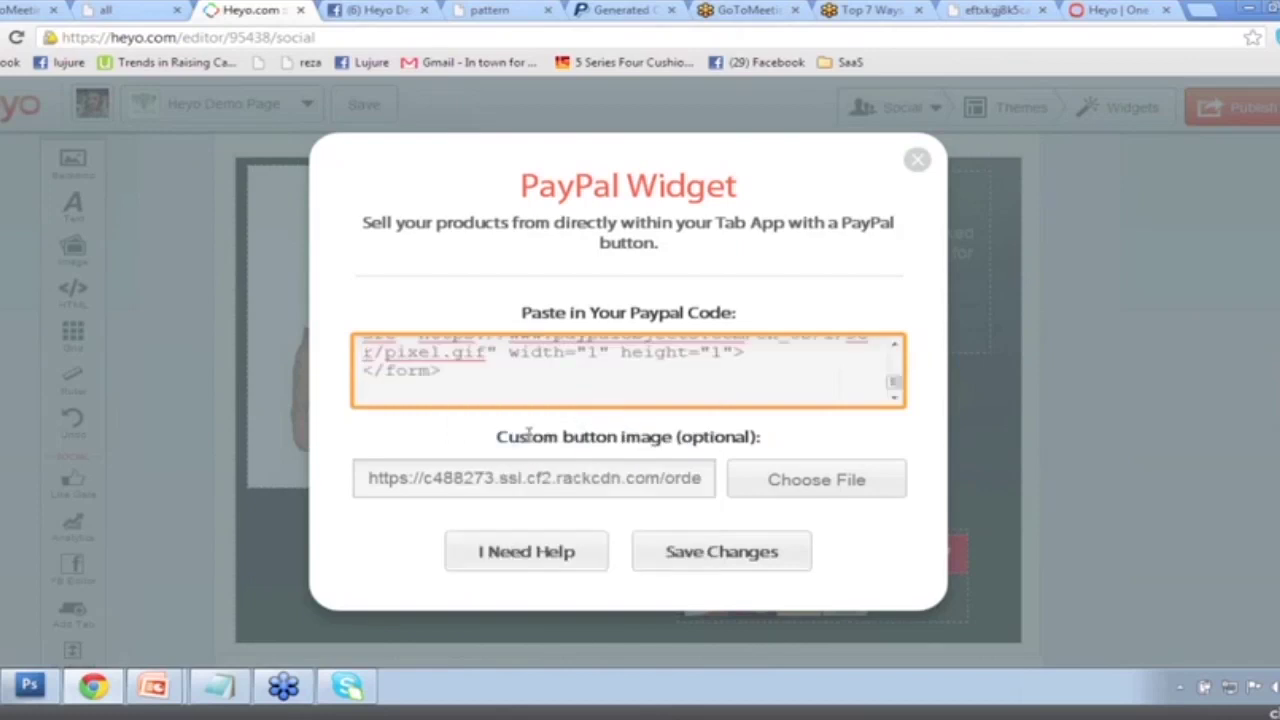
left_click(676, 556)
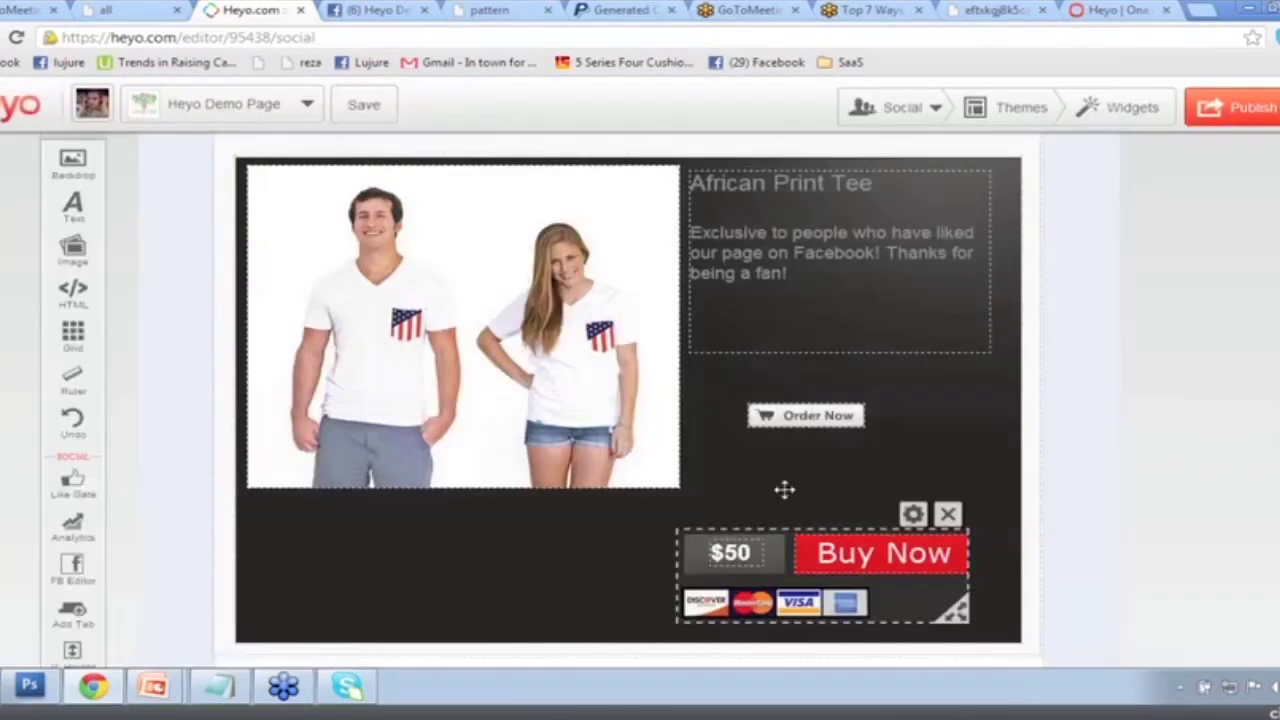
left_click_drag(788, 416, 882, 441)
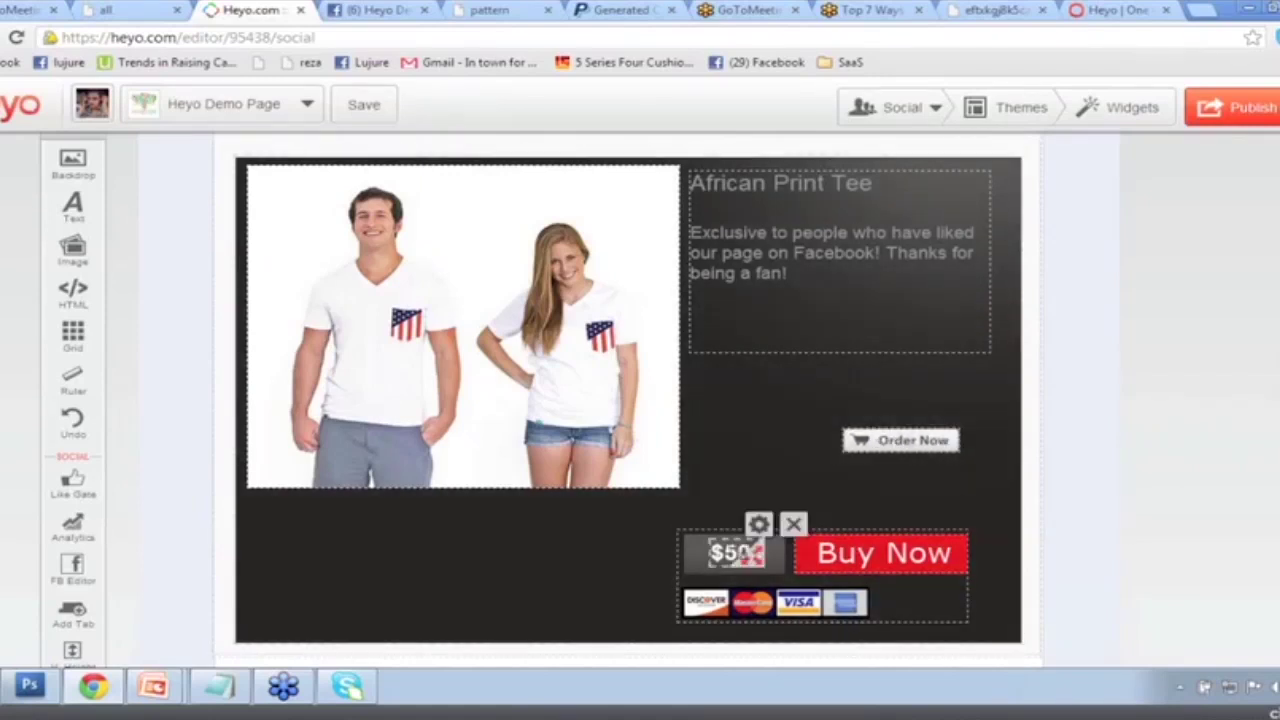
Pull the price label out, replace the old $50 price so it reads $19.99, and save it.
left_click_drag(760, 543, 760, 427)
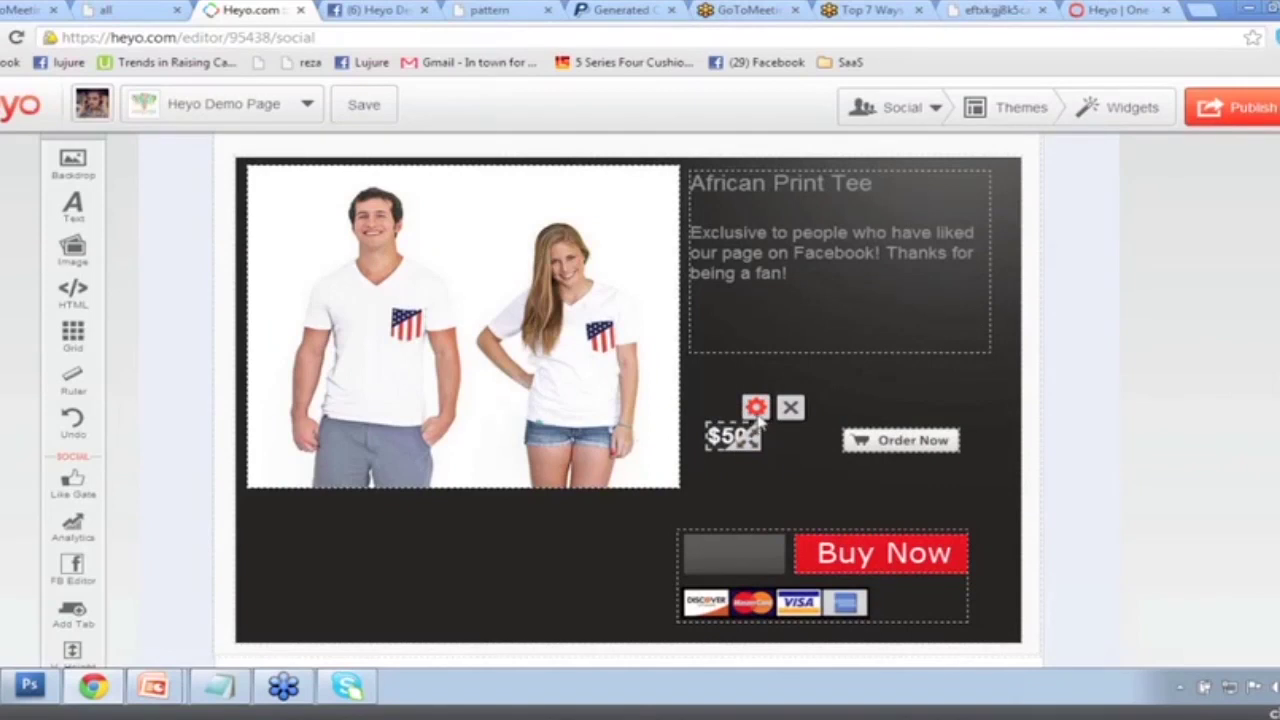
left_click(757, 408)
left_click_drag(462, 372, 400, 351)
key("BackSpace")
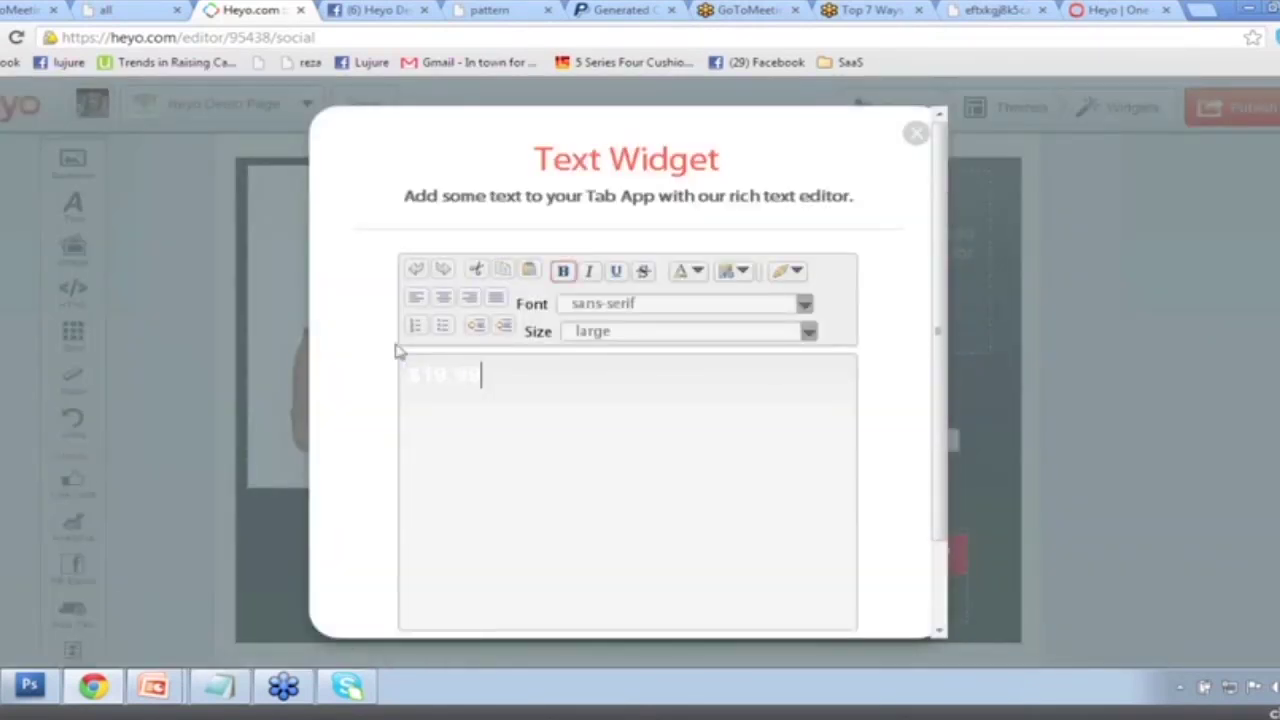
scroll(700, 500, "down", 2)
left_click(722, 574)
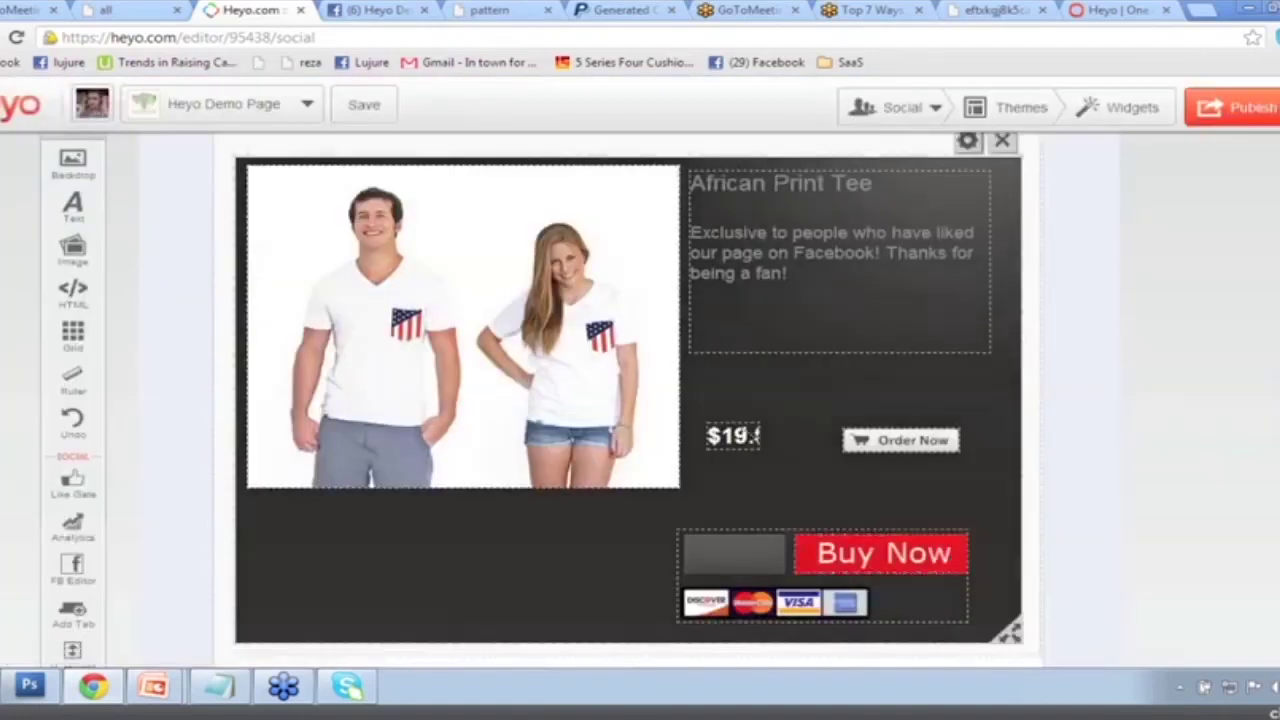
Enlarge the $19.99 price box, nudge Order Now left, and delete the red Buy Now button.
left_click_drag(785, 437, 792, 441)
left_click_drag(885, 440, 876, 440)
mouse_move(955, 556)
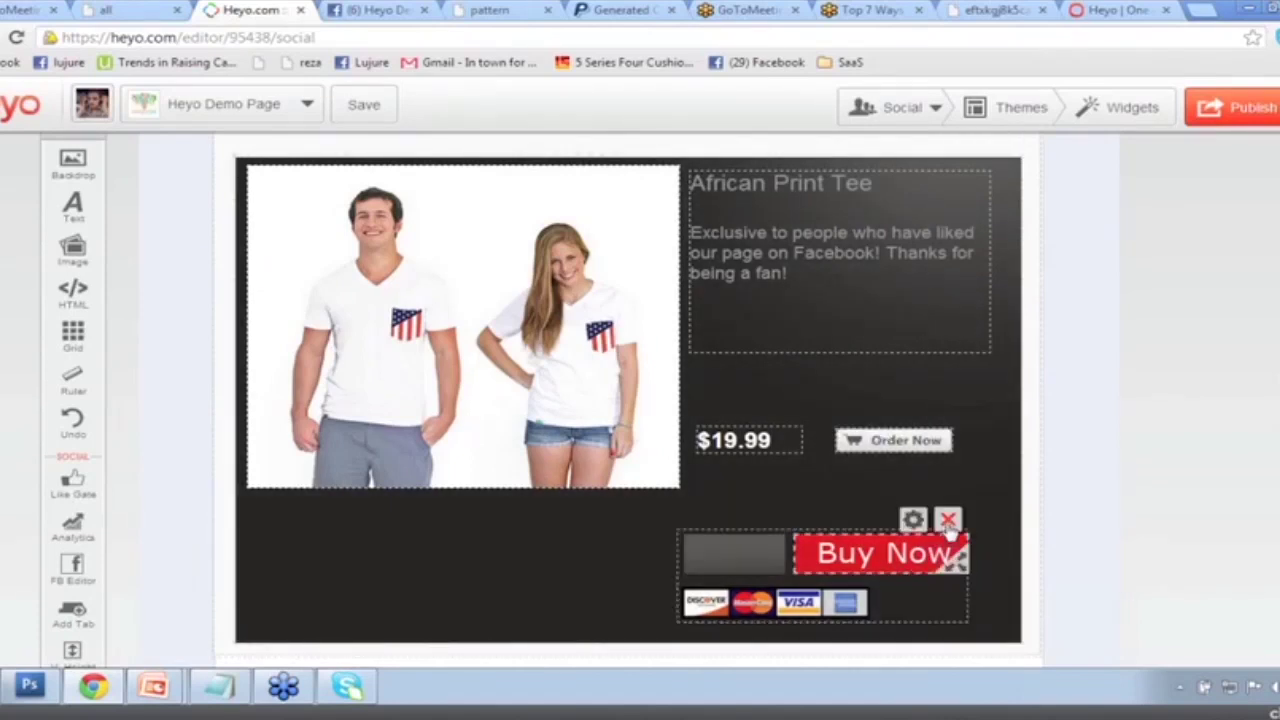
left_click(948, 514)
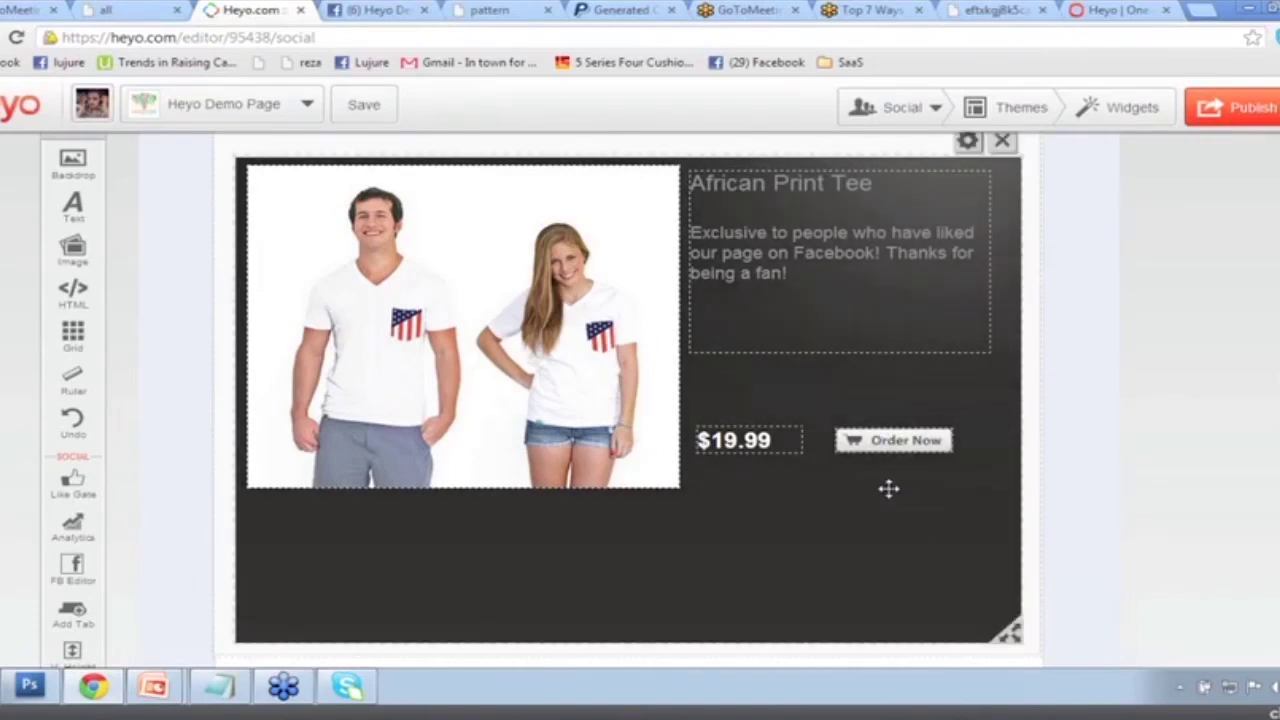
Open the Order Now button's PayPal settings and copy the Serengetee logo's image address.
left_click_drag(890, 442, 921, 443)
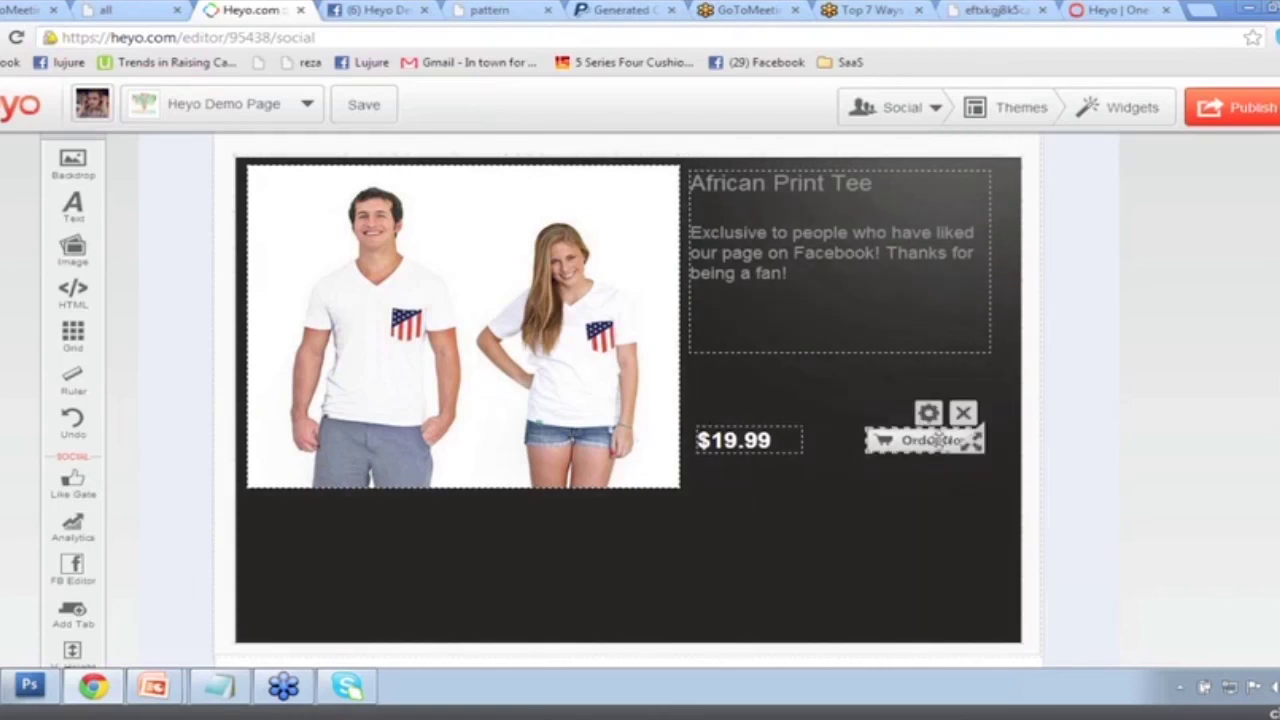
left_click(929, 414)
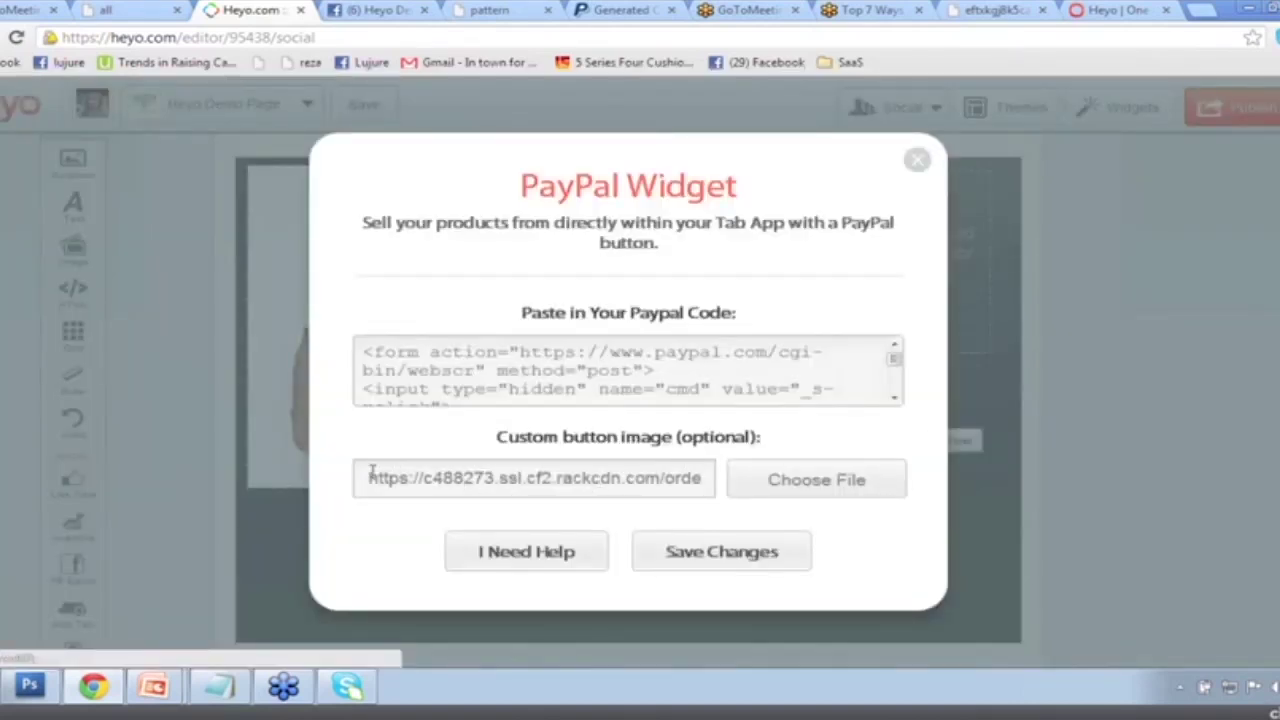
left_click_drag(371, 471, 743, 470)
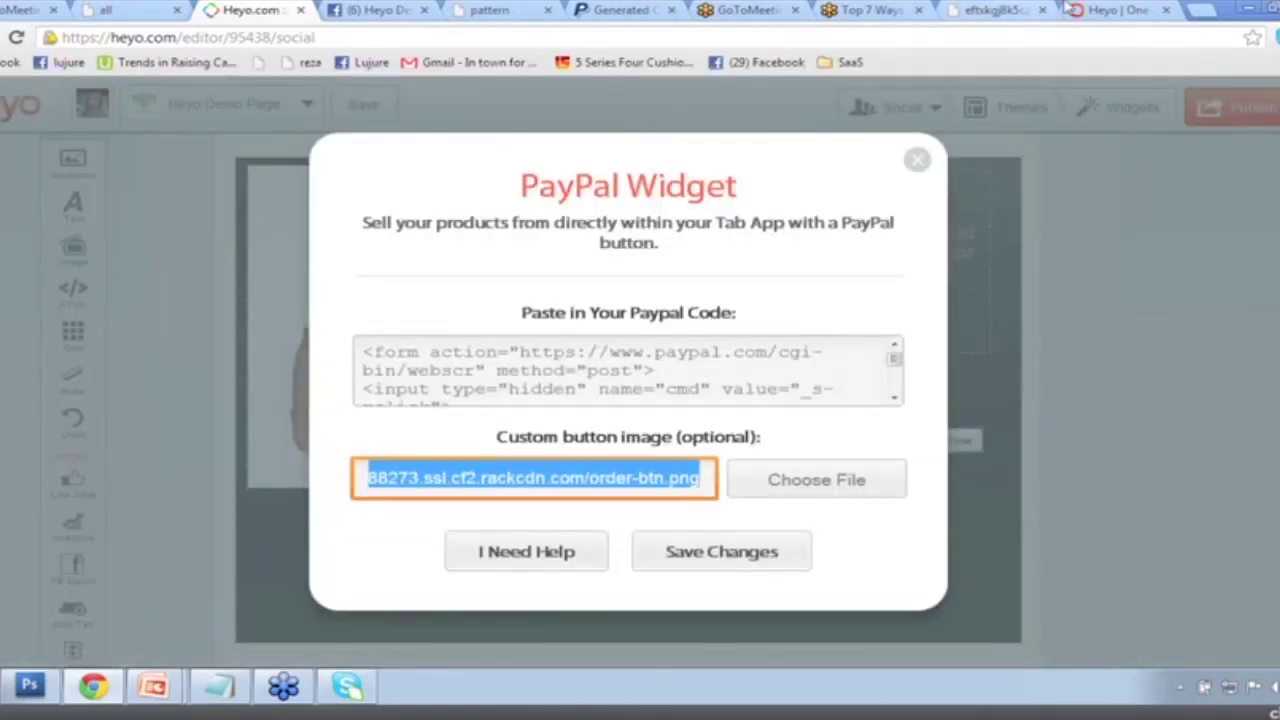
left_click(990, 9)
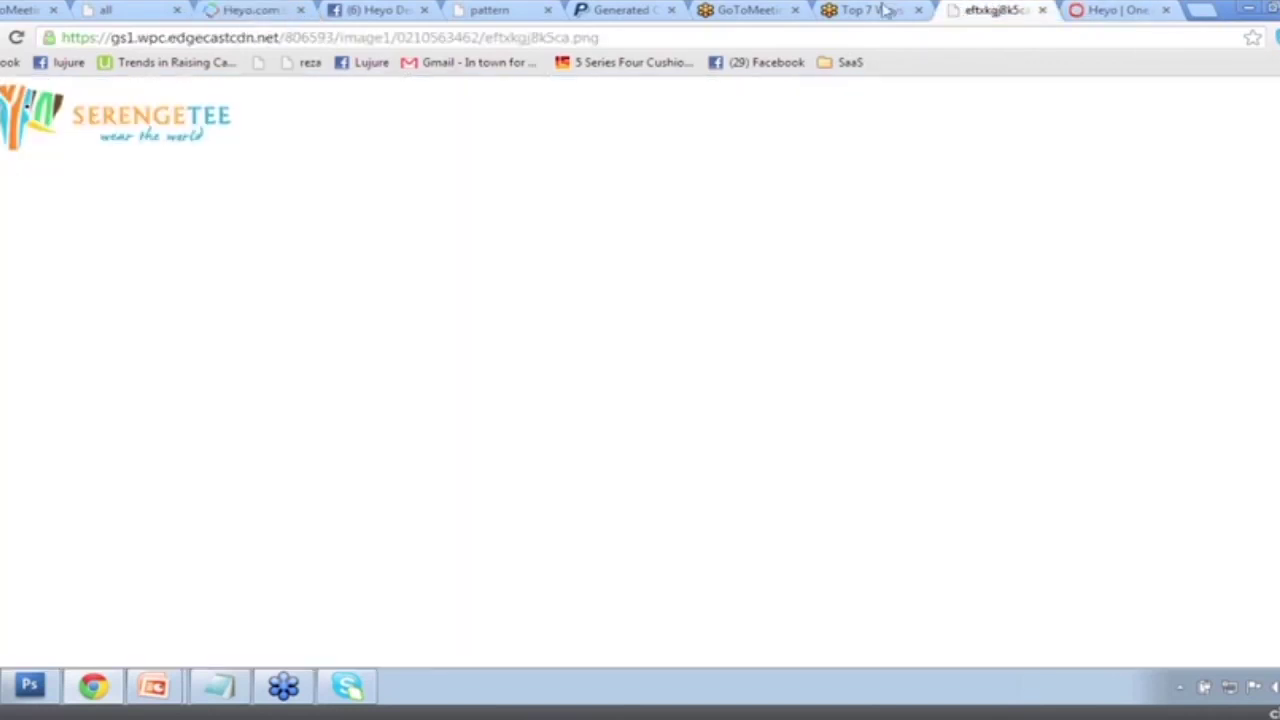
left_click(126, 40)
right_click(126, 40)
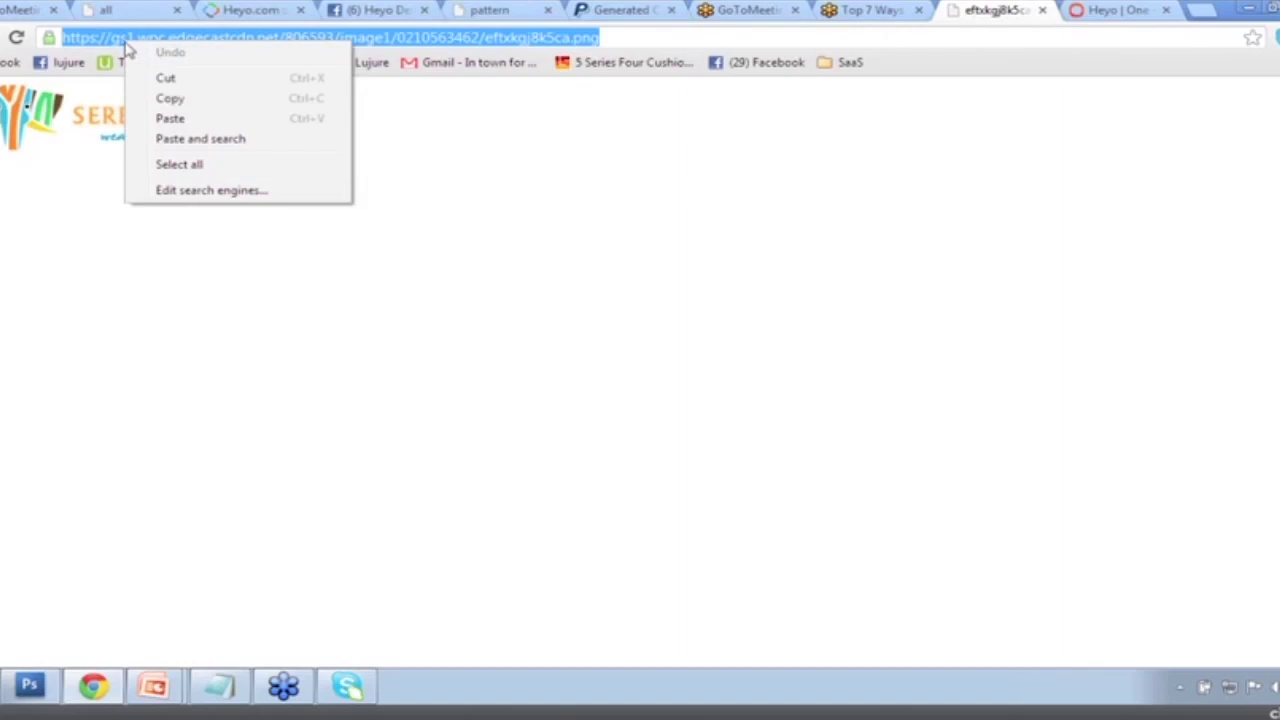
left_click(177, 98)
left_click(371, 10)
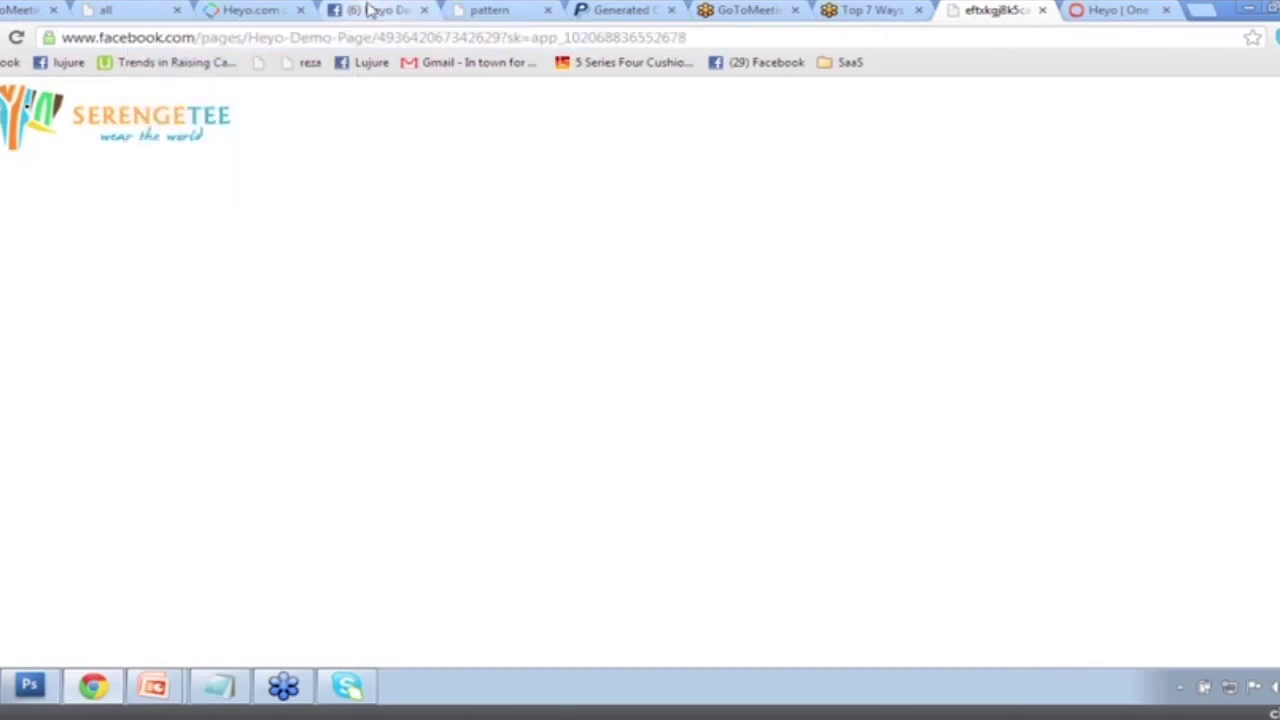
left_click(250, 10)
Upload the Serengetee logo image file as the custom button image and save it.
left_click(835, 493)
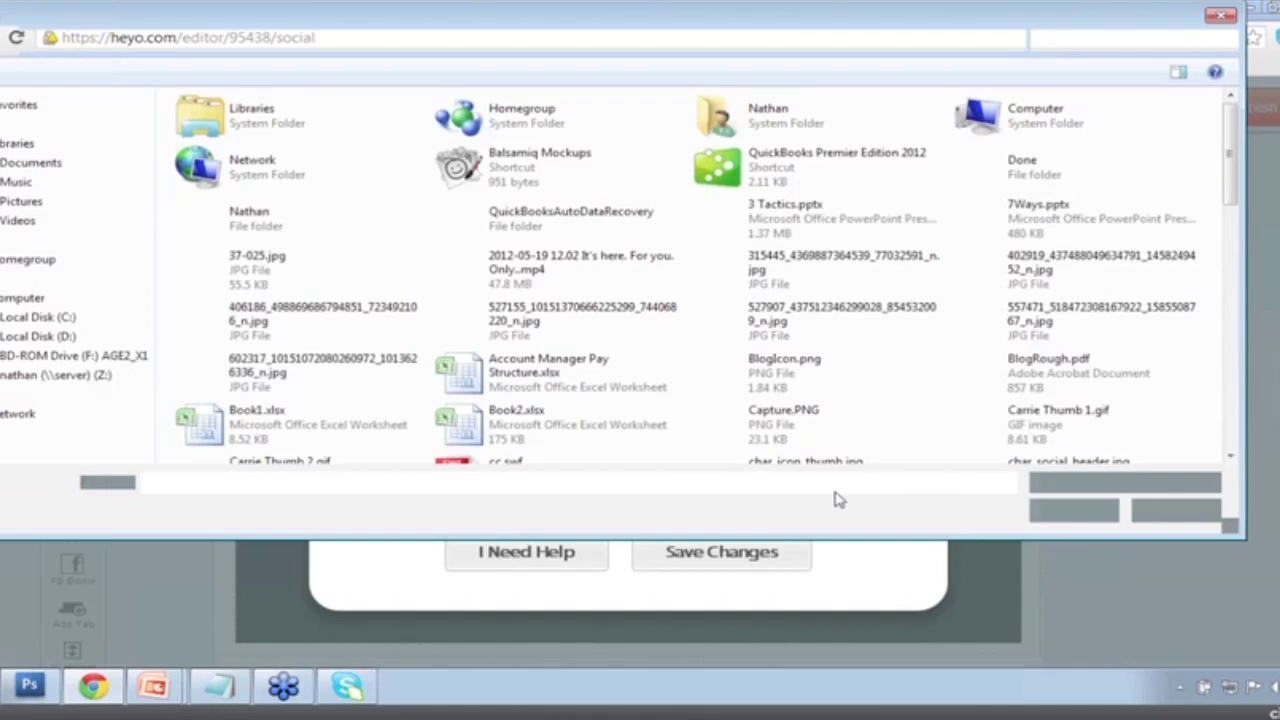
left_click(784, 365)
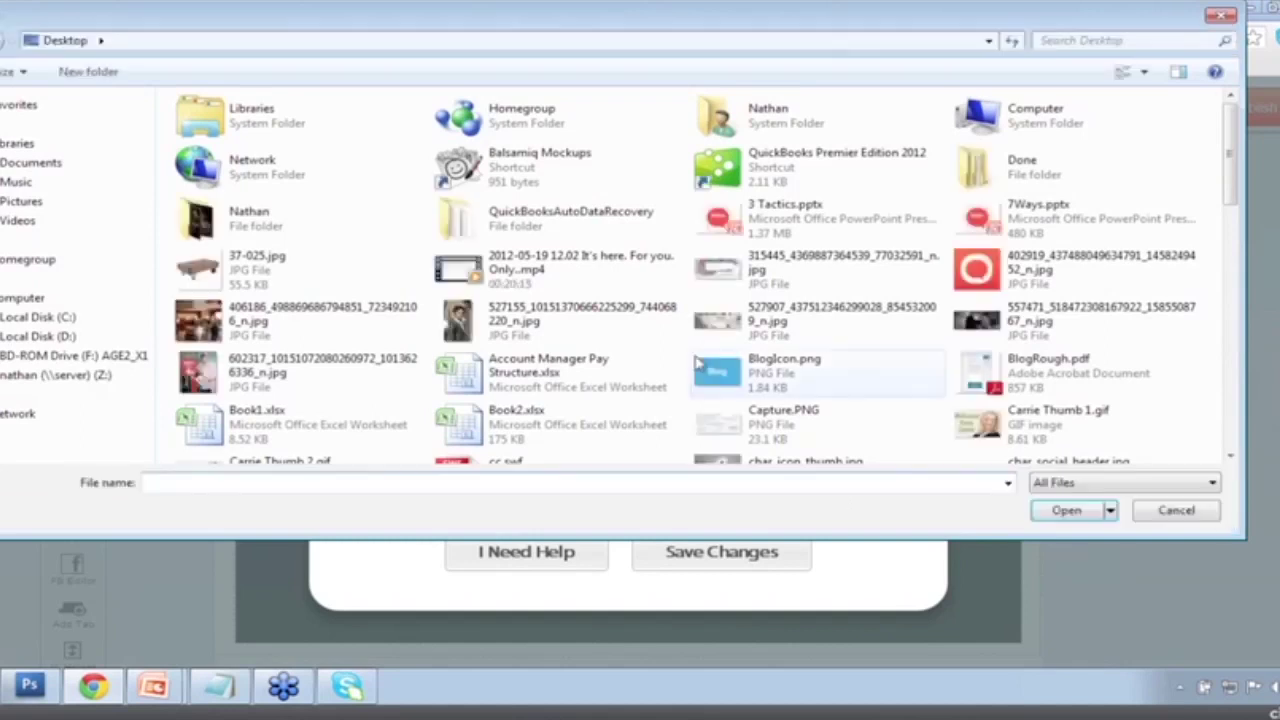
scroll(322, 190, "down", 5)
double_click(281, 191)
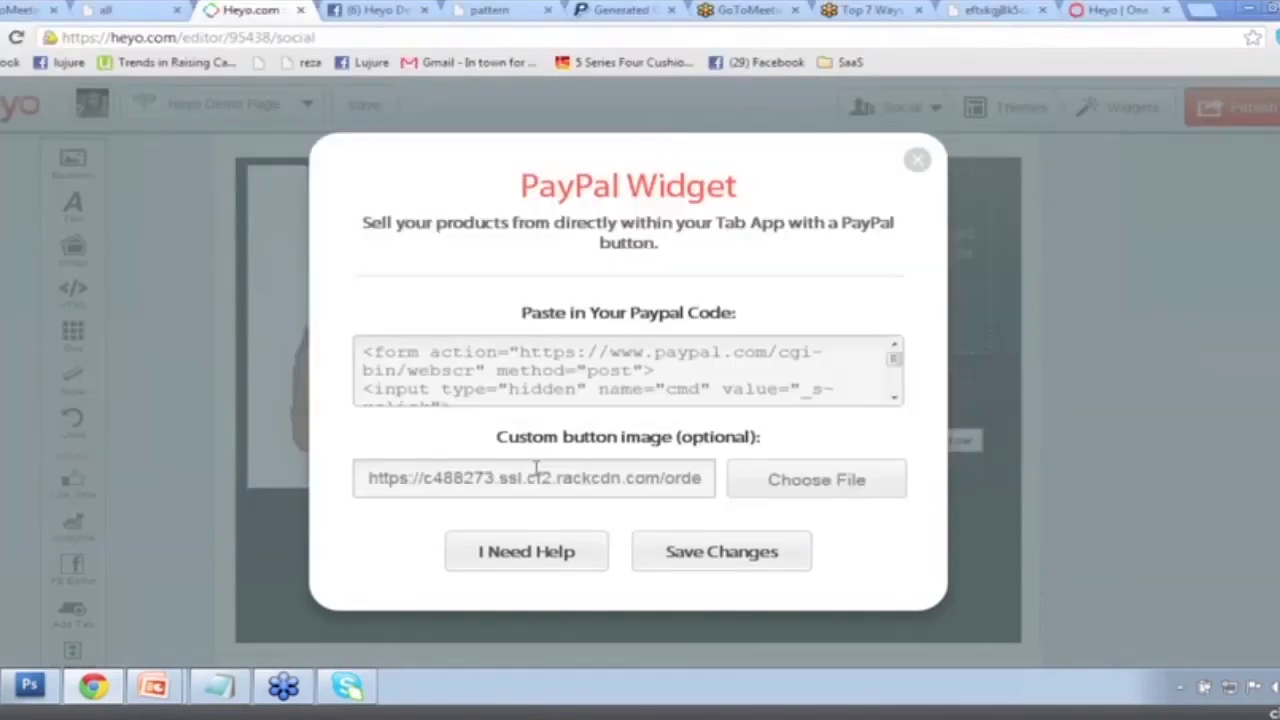
left_click(722, 558)
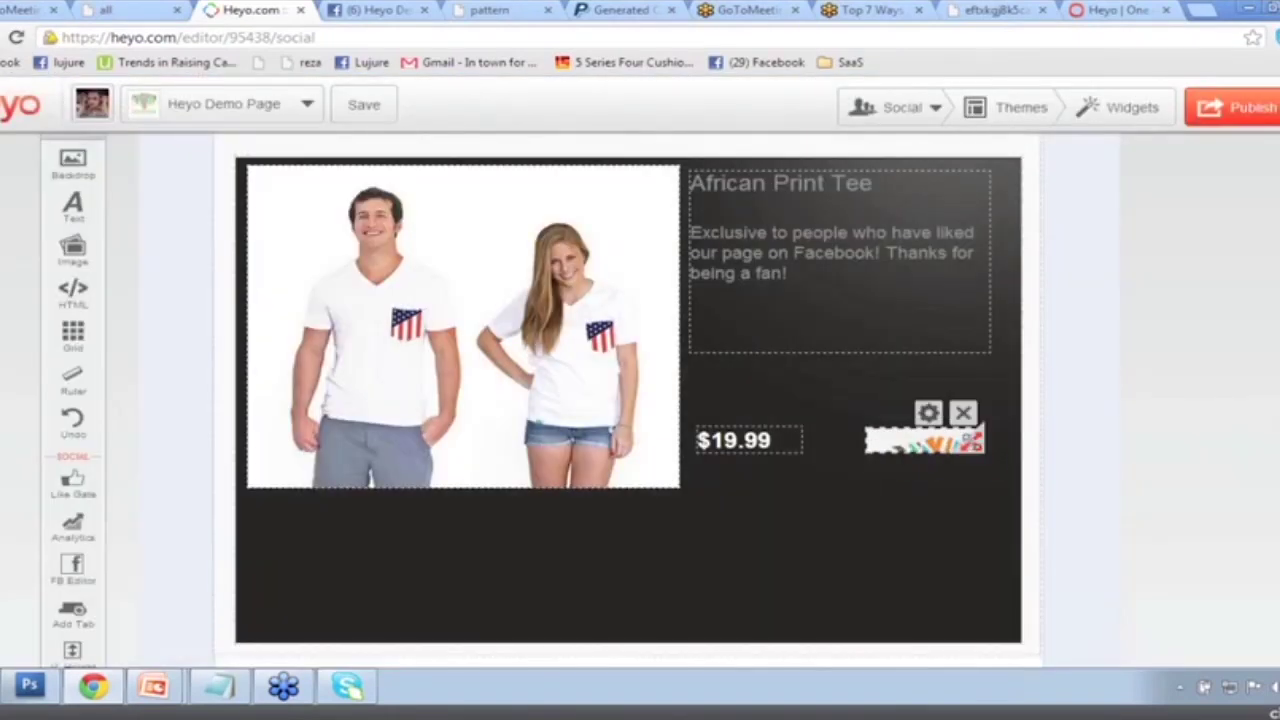
Enlarge the Serengetee logo and move the $19.99 price into the description, with the logo beneath it.
left_click_drag(920, 478, 744, 509)
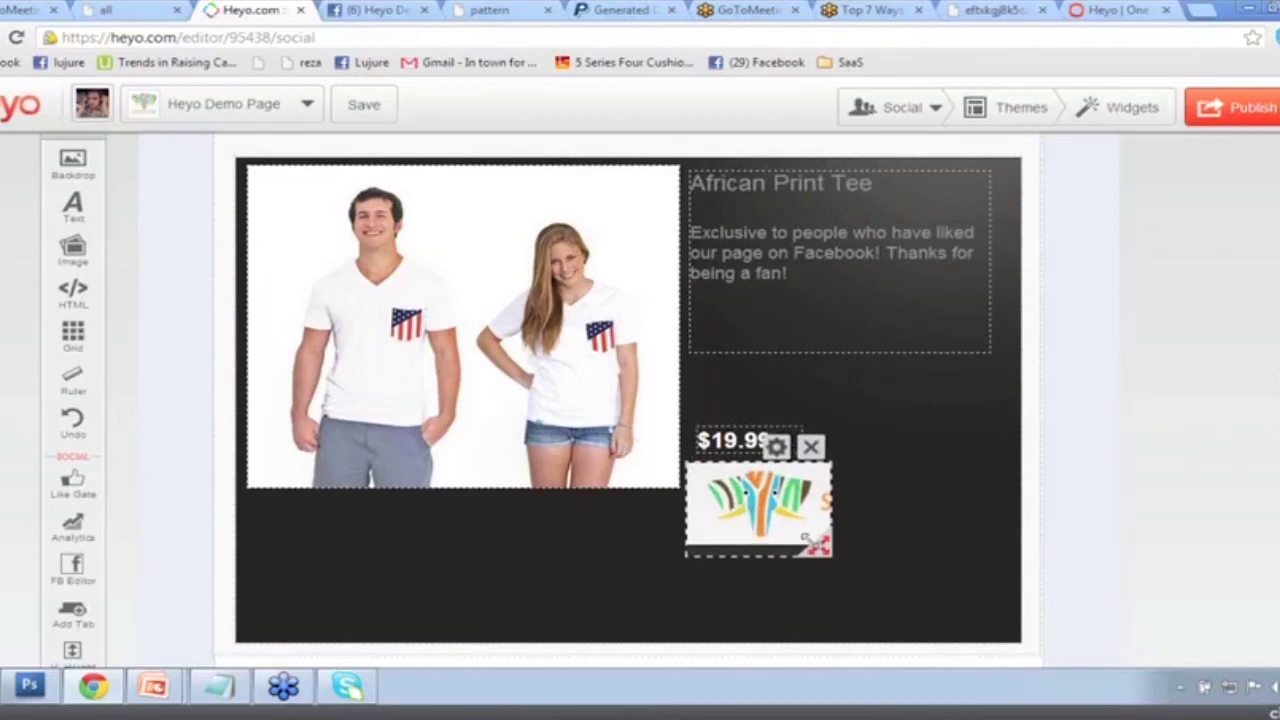
left_click_drag(838, 547, 997, 539)
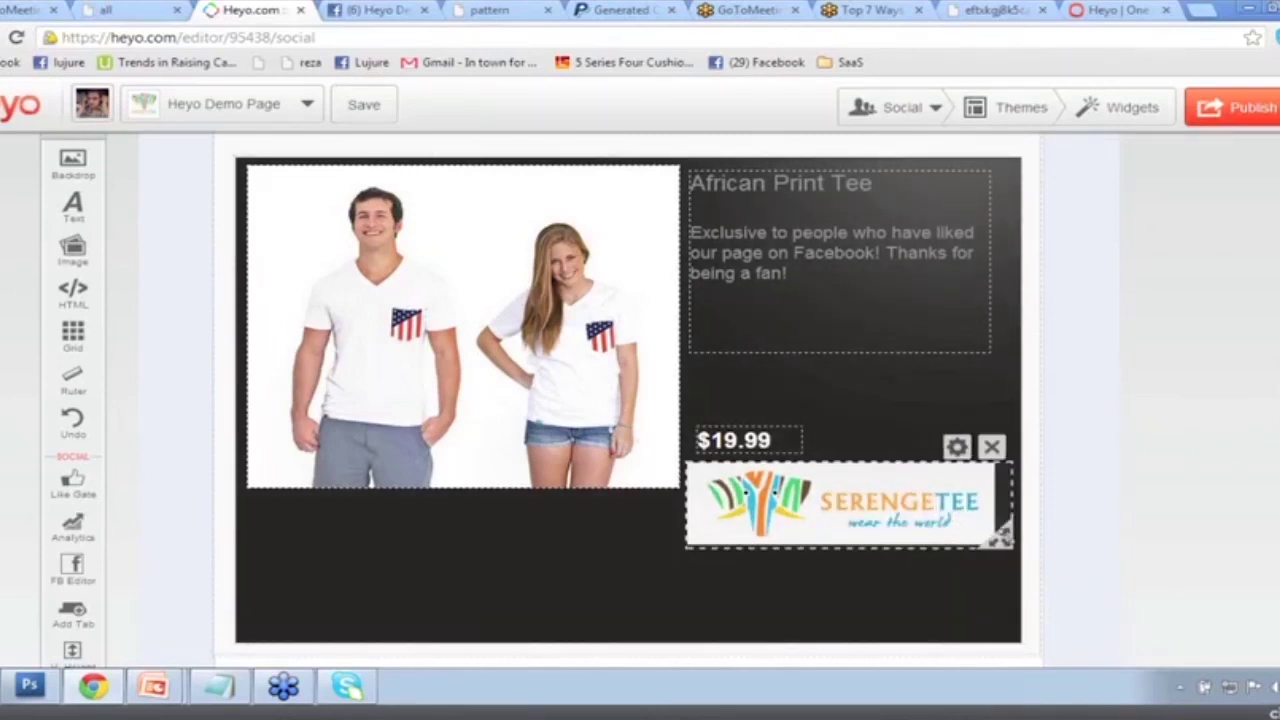
left_click_drag(750, 442, 752, 326)
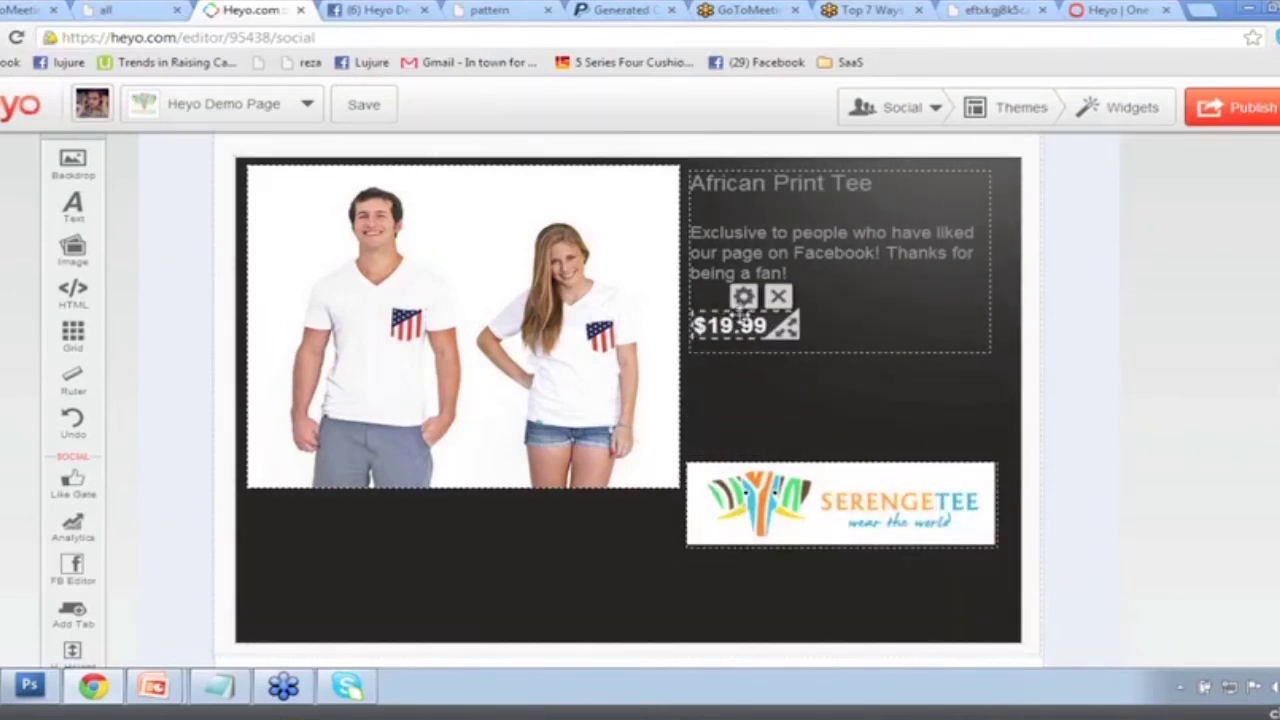
left_click_drag(804, 481, 809, 421)
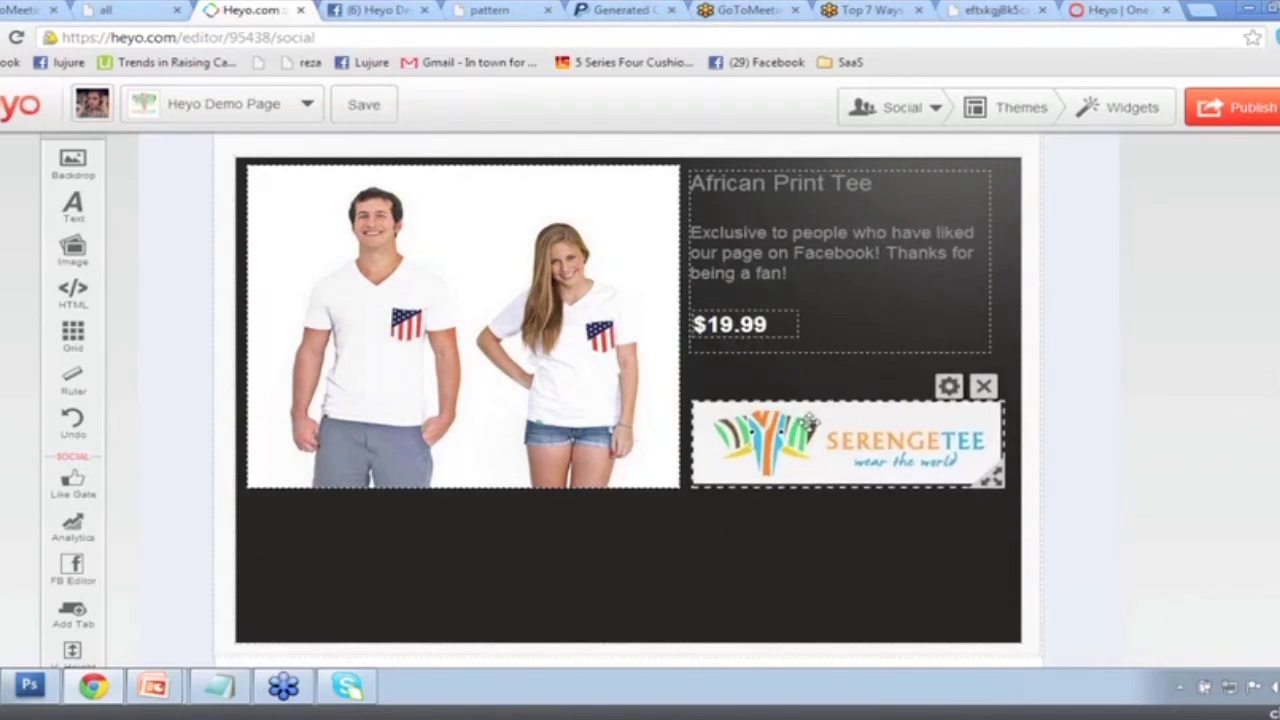
Shorten the dark product panel to fit its contents and remove the Facebook comments box.
left_click(752, 517)
left_click_drag(990, 622, 991, 507)
left_click(576, 551)
scroll(576, 551, "down", 3)
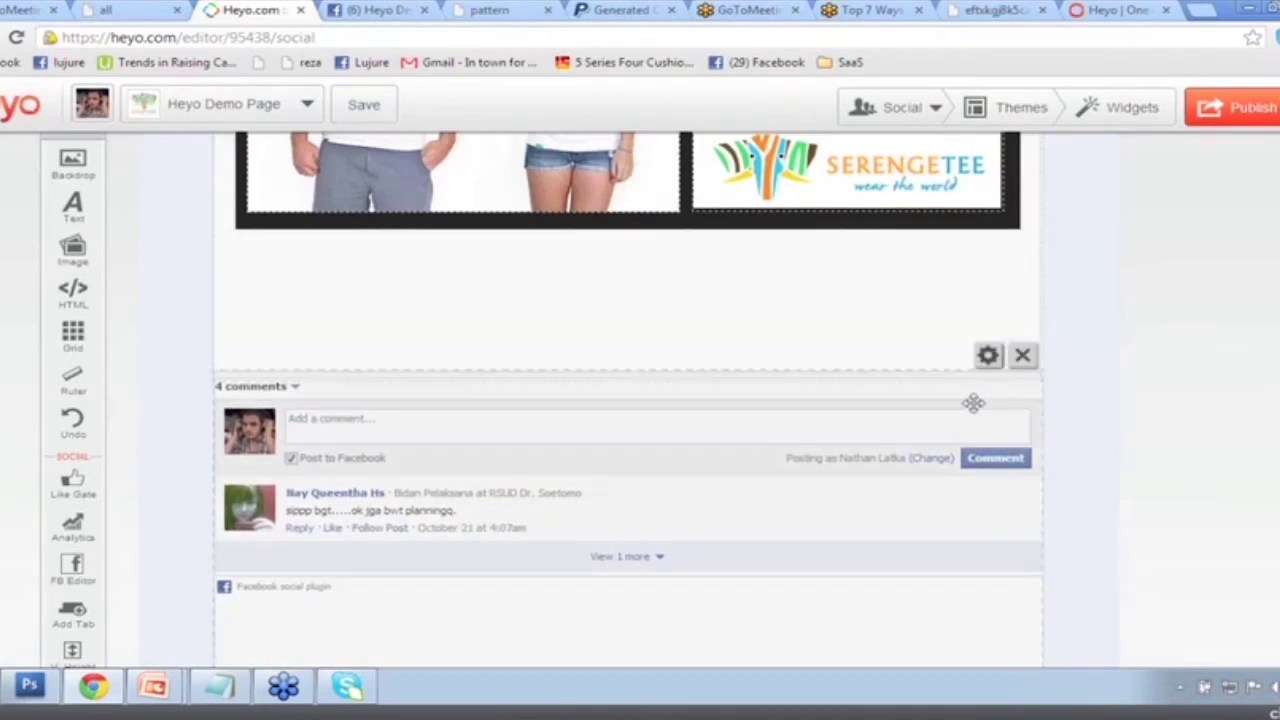
left_click(1022, 360)
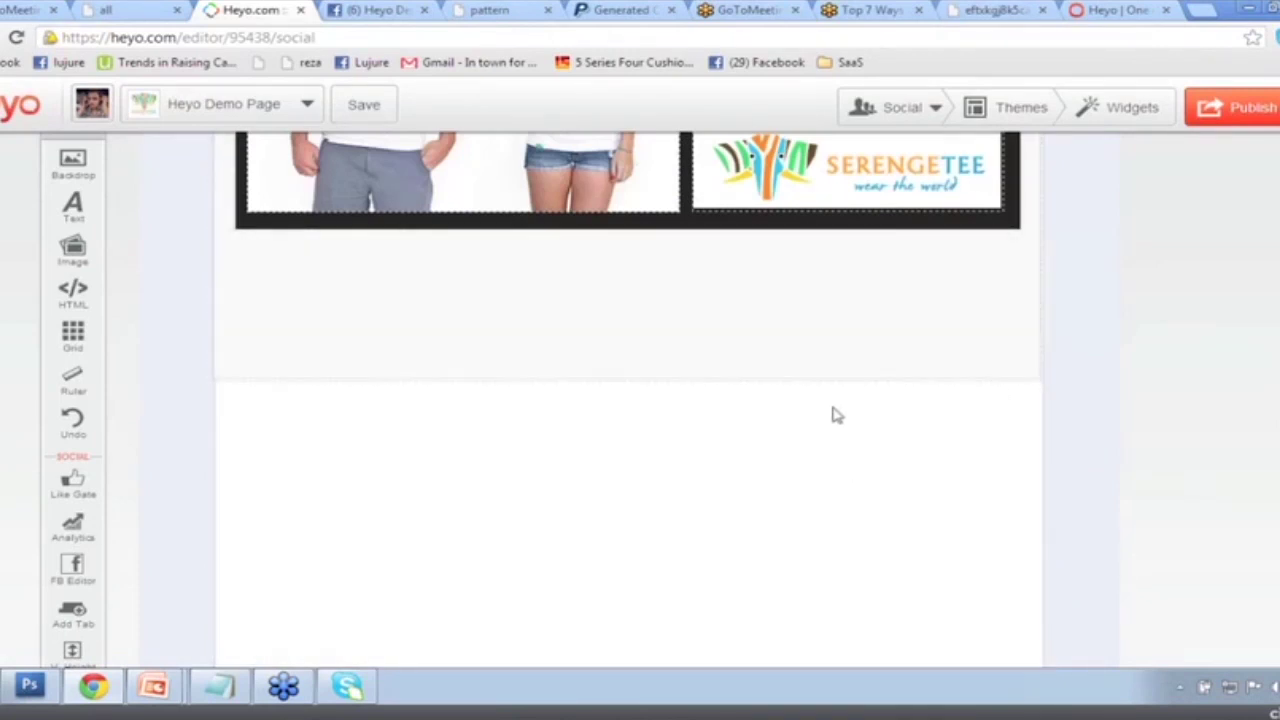
scroll(837, 415, "up", 5)
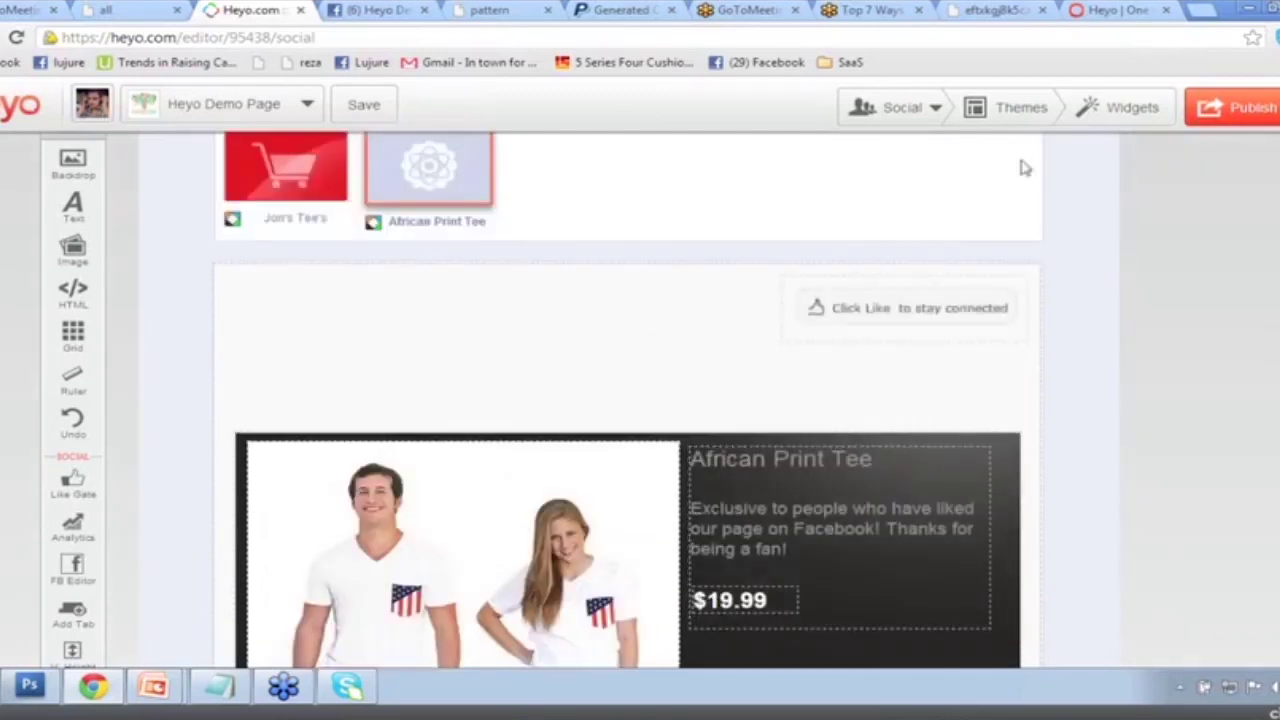
Add a Share Page widget that shares the Serengetee pattern page address.
left_click(1118, 108)
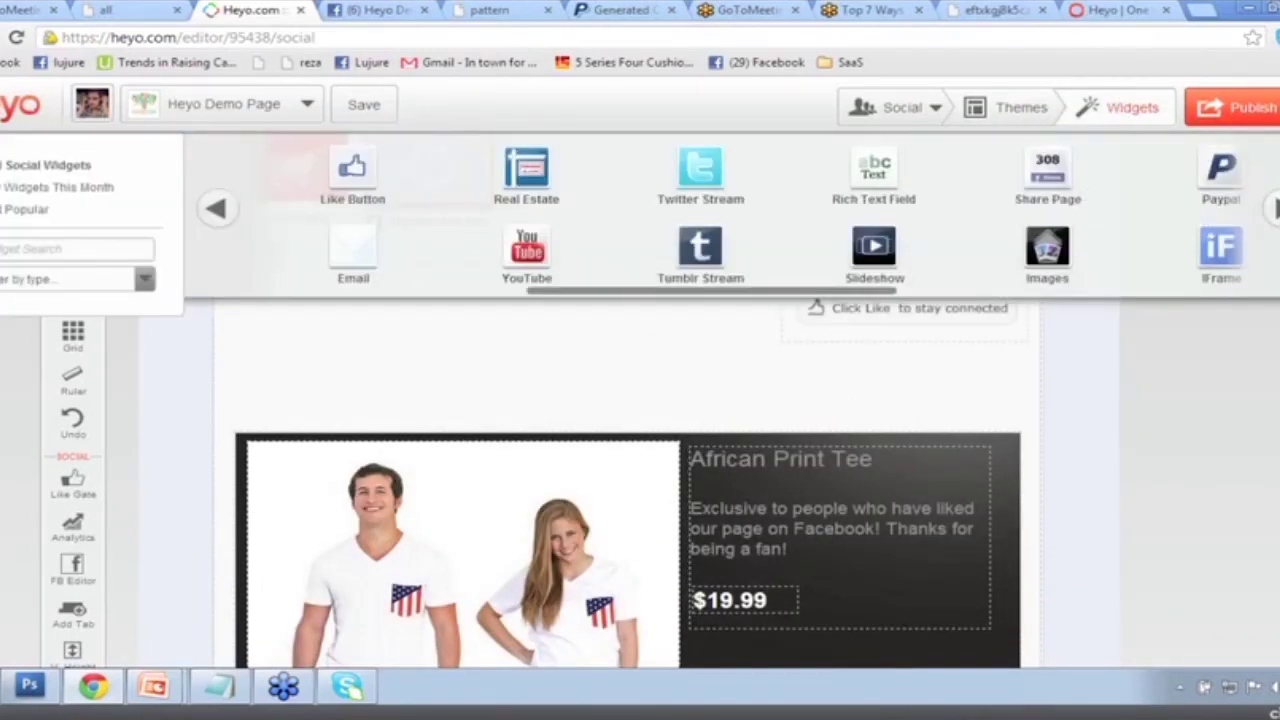
left_click_drag(1040, 178, 507, 420)
left_click(505, 11)
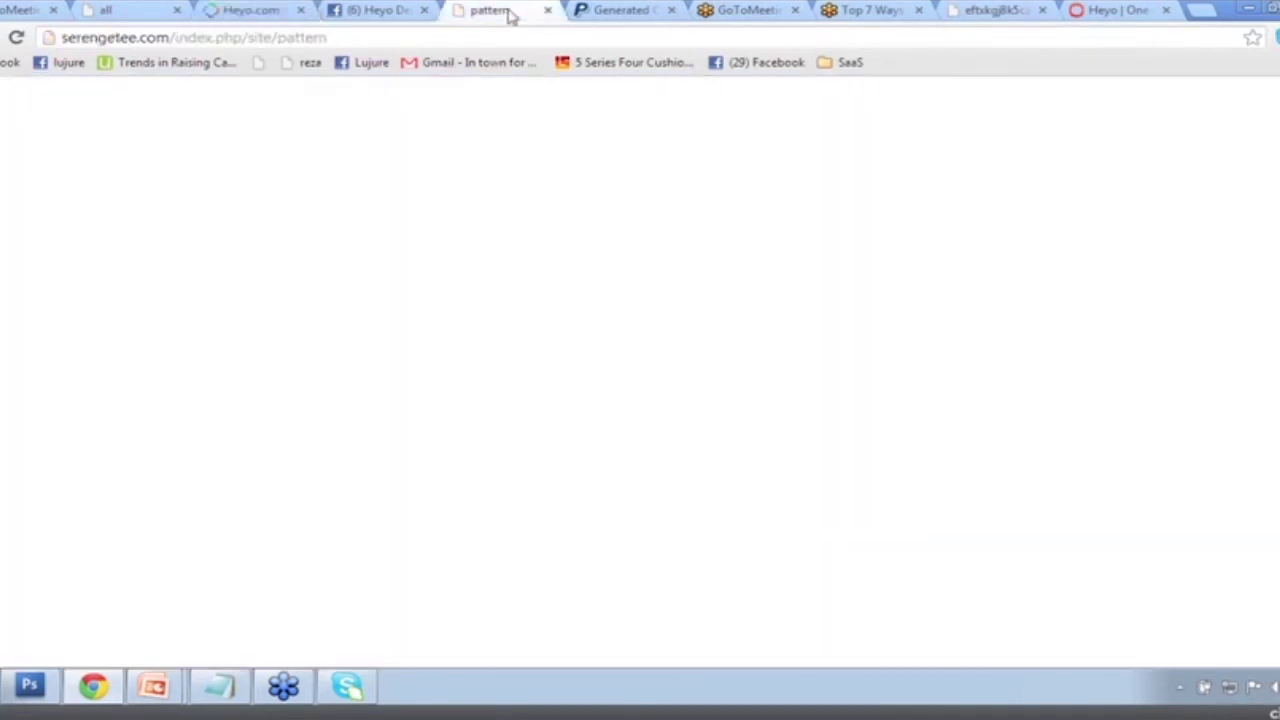
left_click(481, 30)
key("ctrl+c")
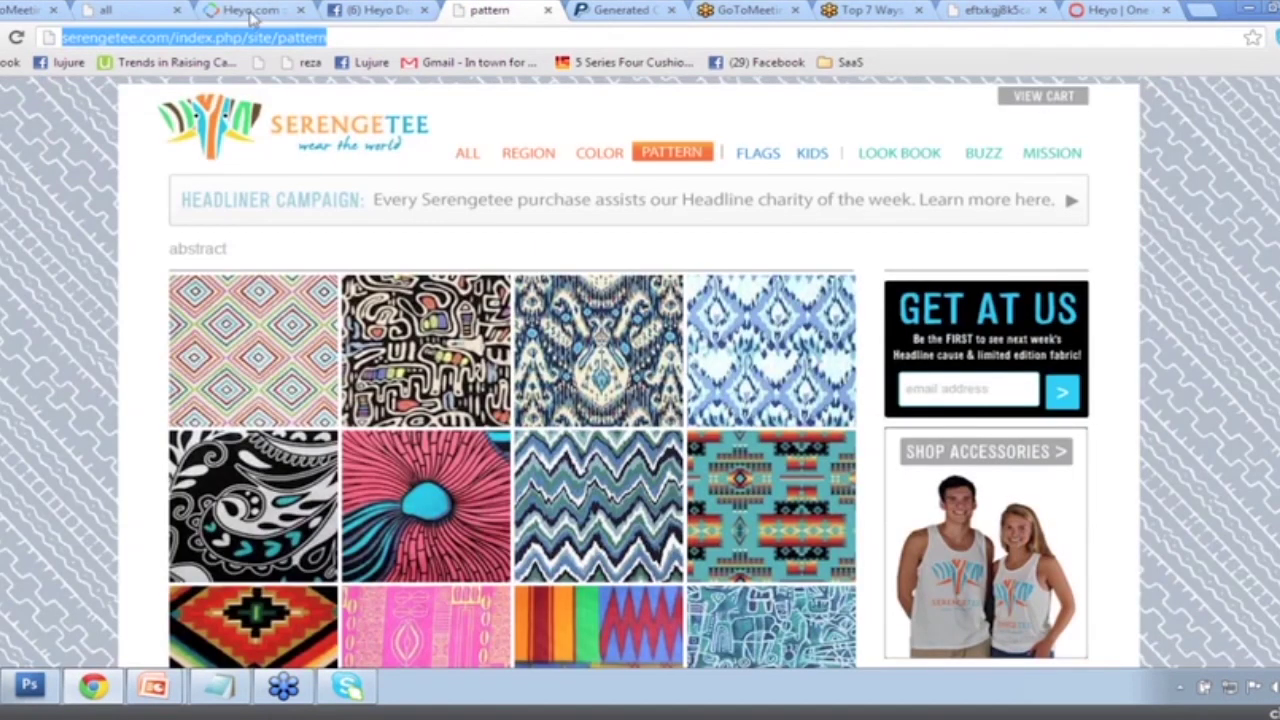
left_click(252, 11)
left_click(472, 430)
key("ctrl+v")
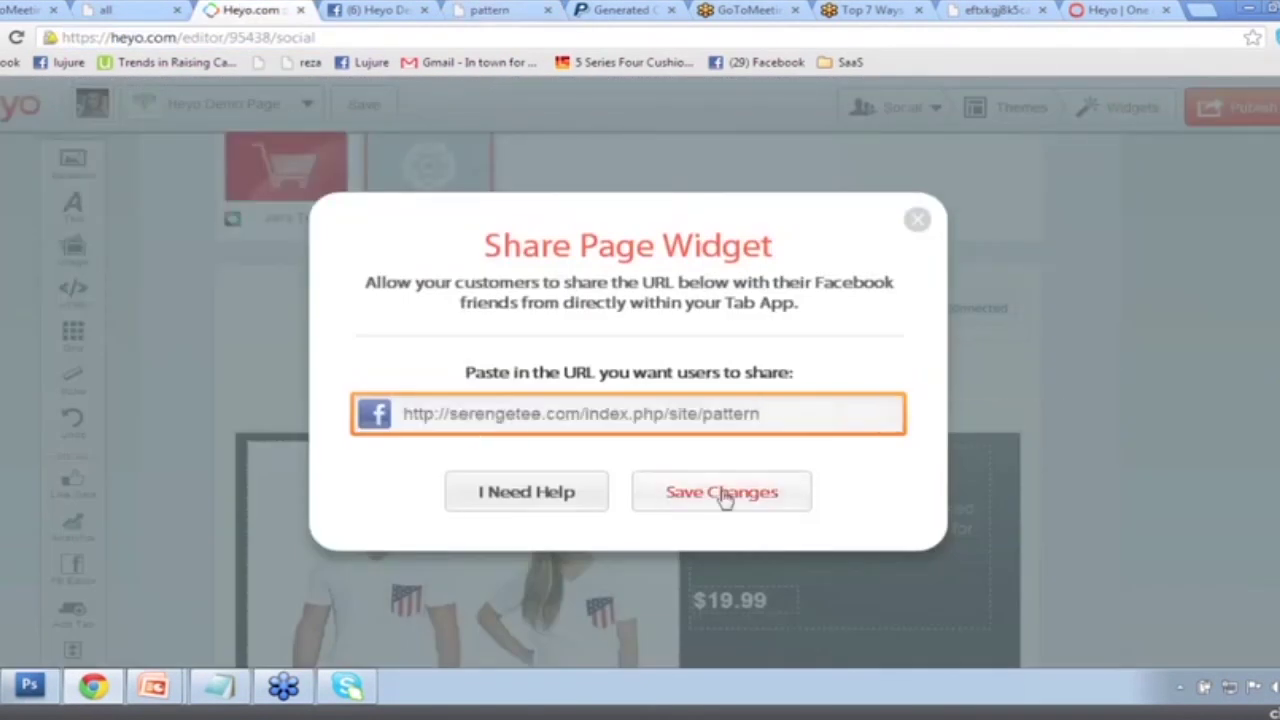
left_click(749, 491)
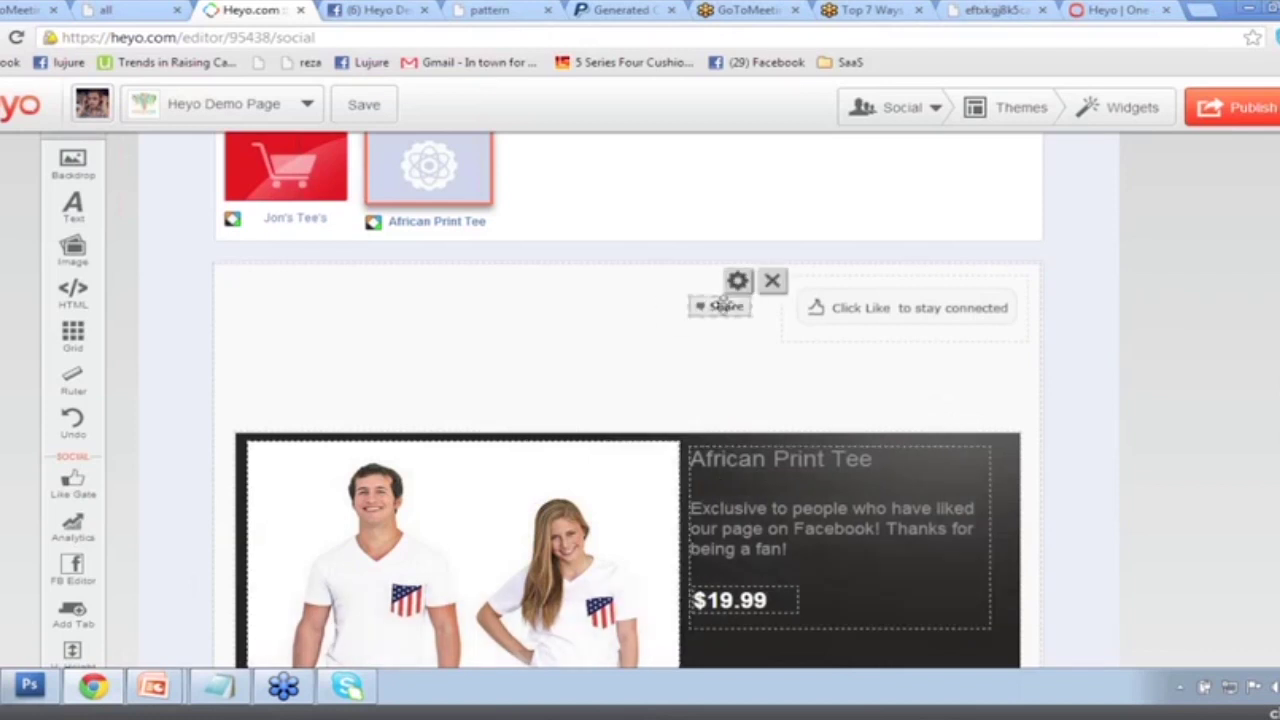
Add a Google +1 widget linked to the pattern page and place it beside the Share button.
left_click(1133, 110)
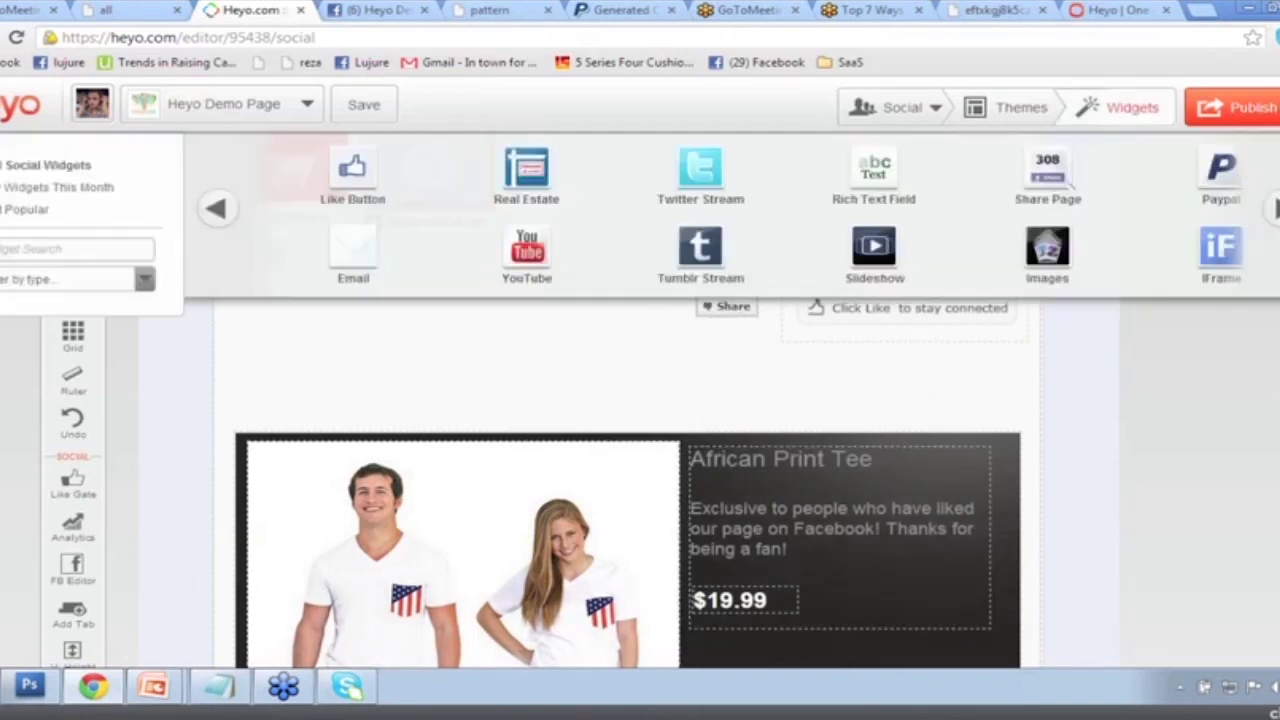
left_click(1274, 208)
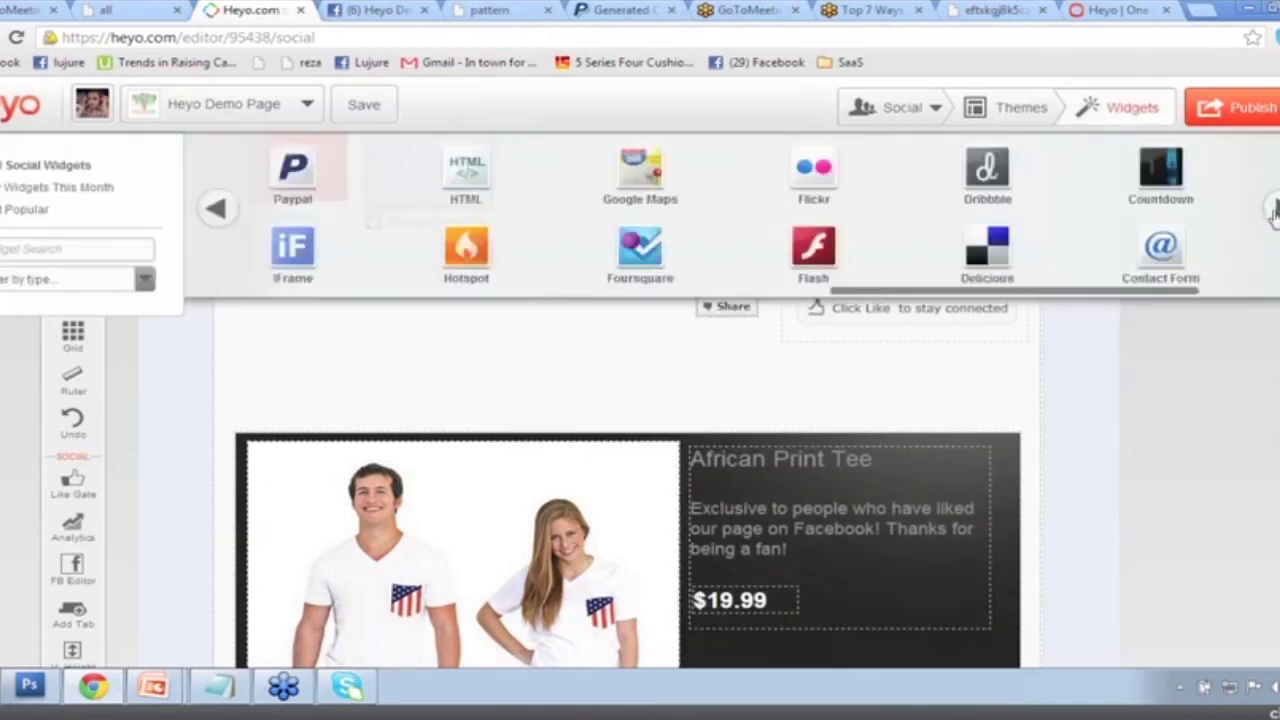
left_click(1274, 208)
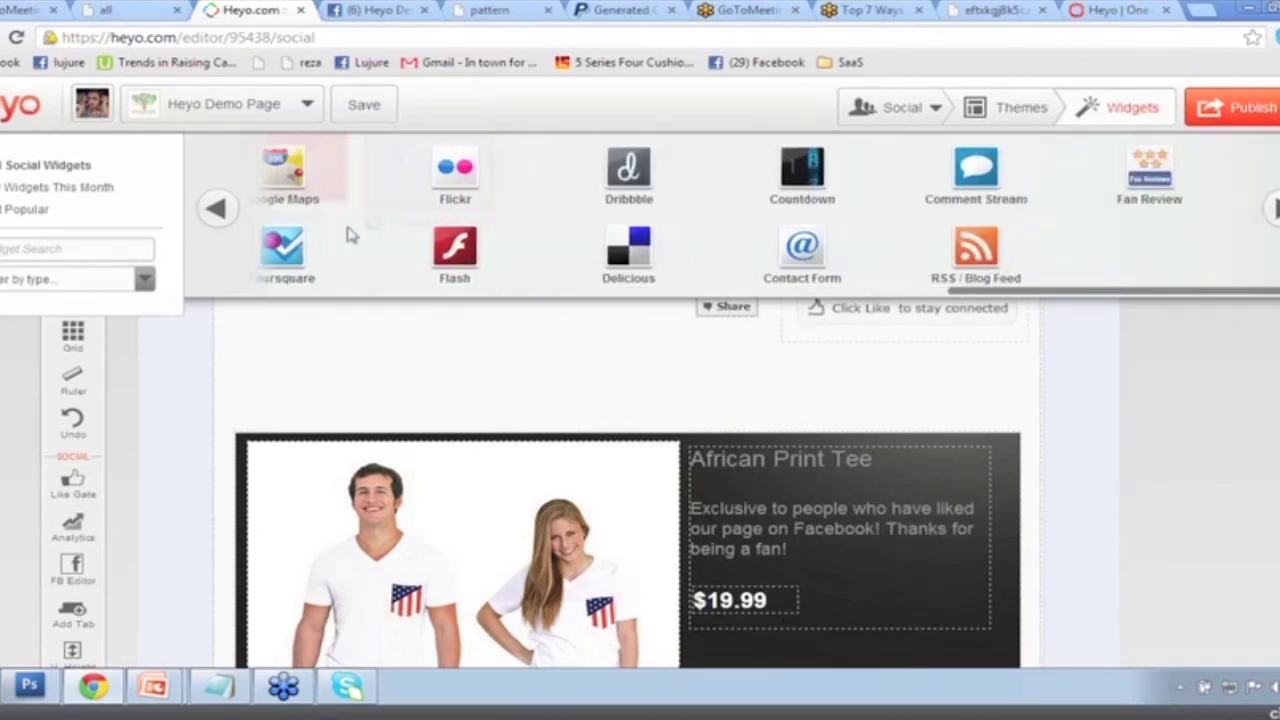
left_click(216, 212)
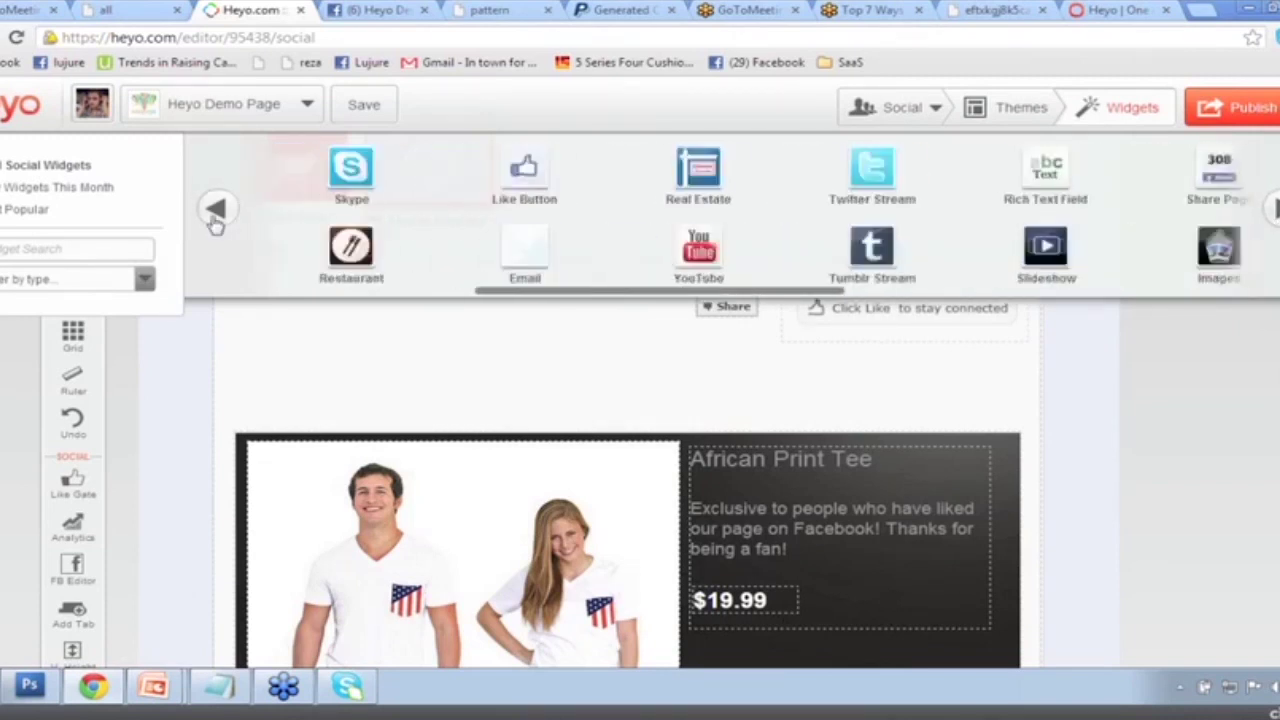
left_click_drag(684, 248, 366, 363)
key("ctrl+v")
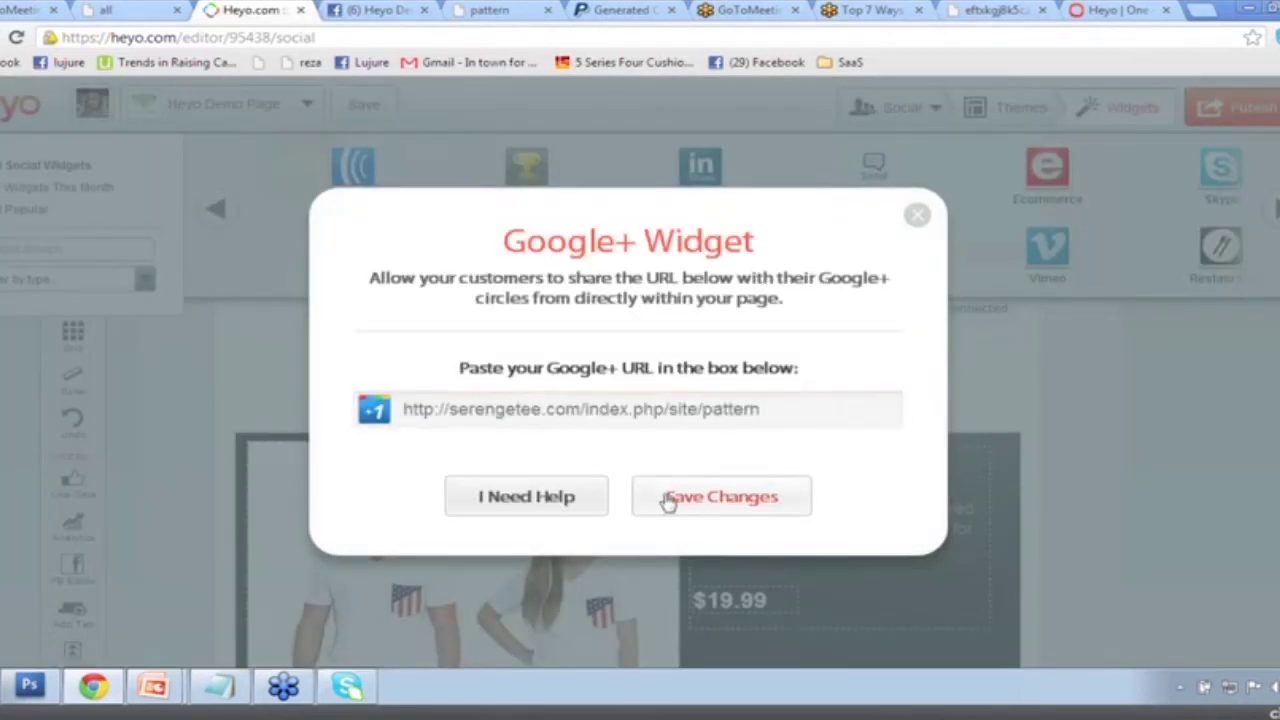
left_click(671, 500)
left_click_drag(411, 371, 643, 312)
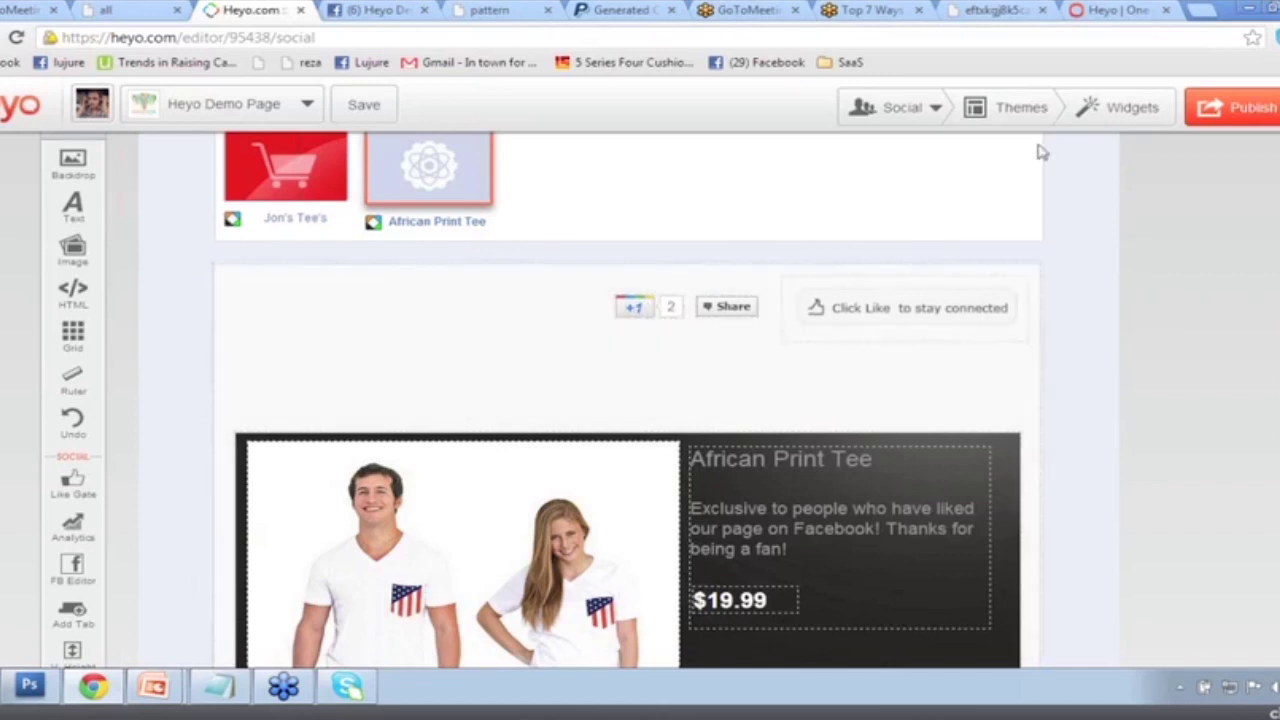
Add a LinkedIn Share widget linked to the pattern page and place it beside the +1 button.
left_click(1090, 108)
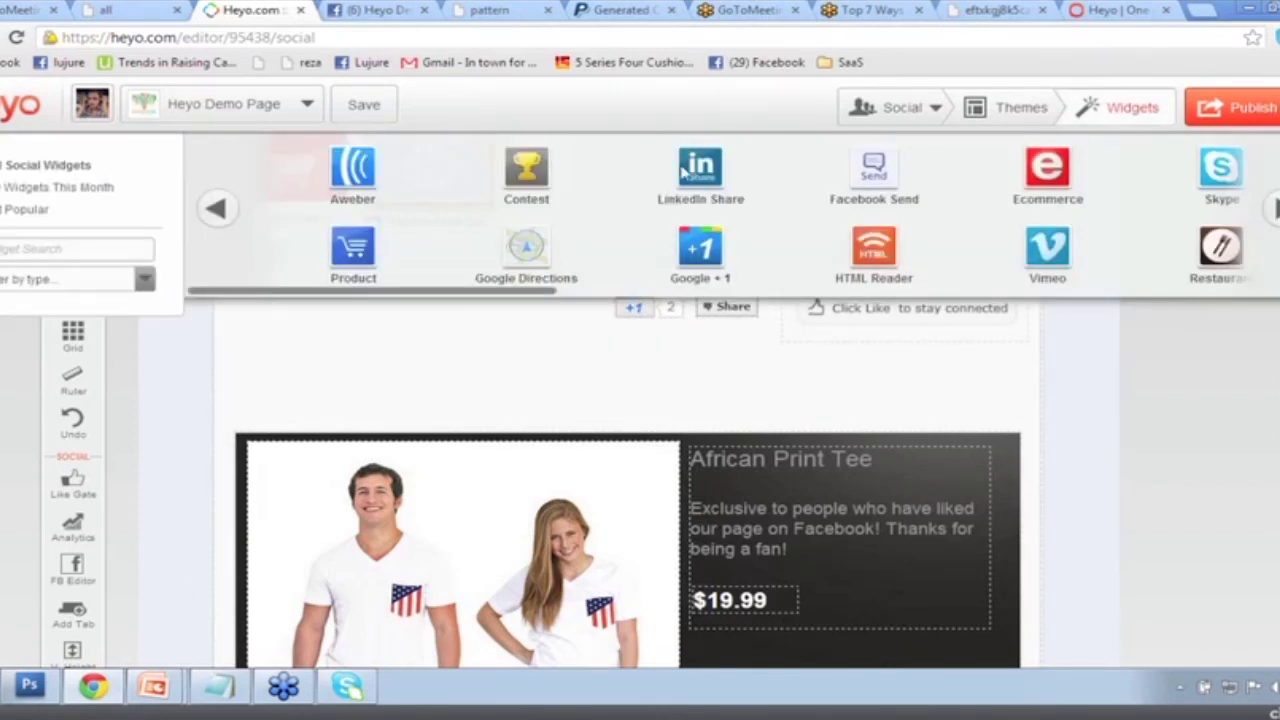
left_click_drag(686, 172, 366, 337)
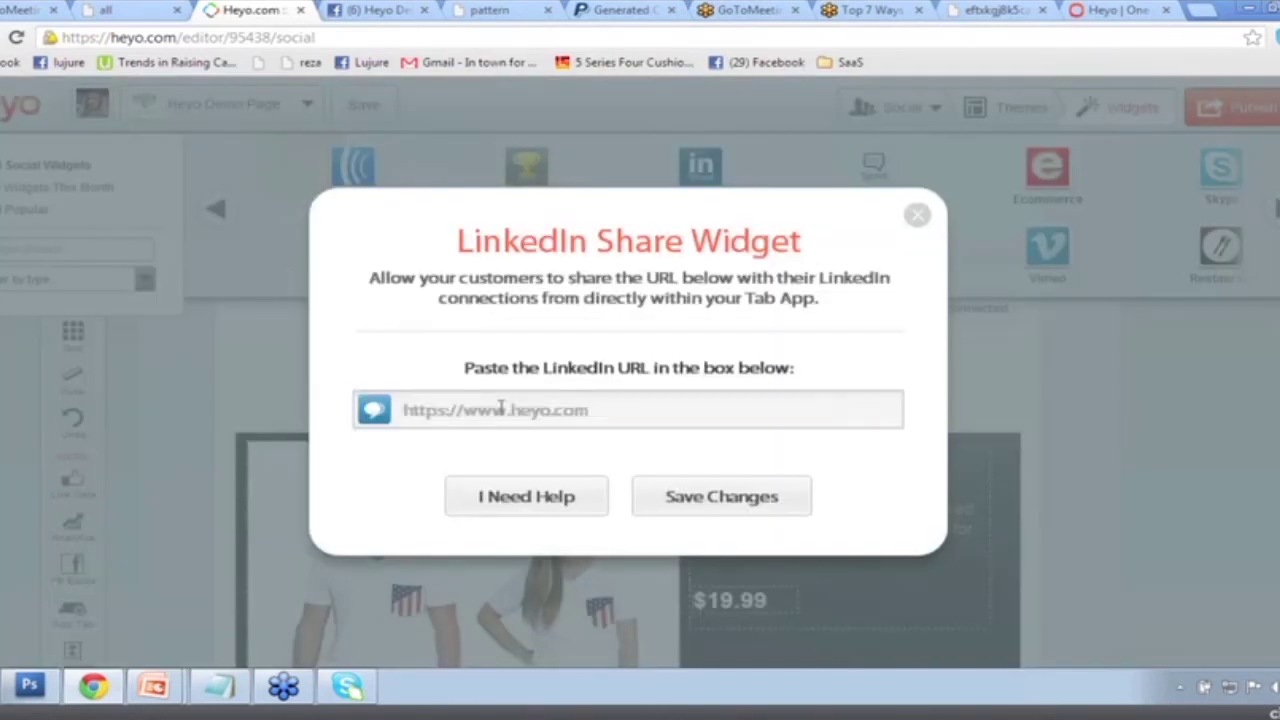
left_click(501, 409)
key("ctrl+v")
left_click(675, 497)
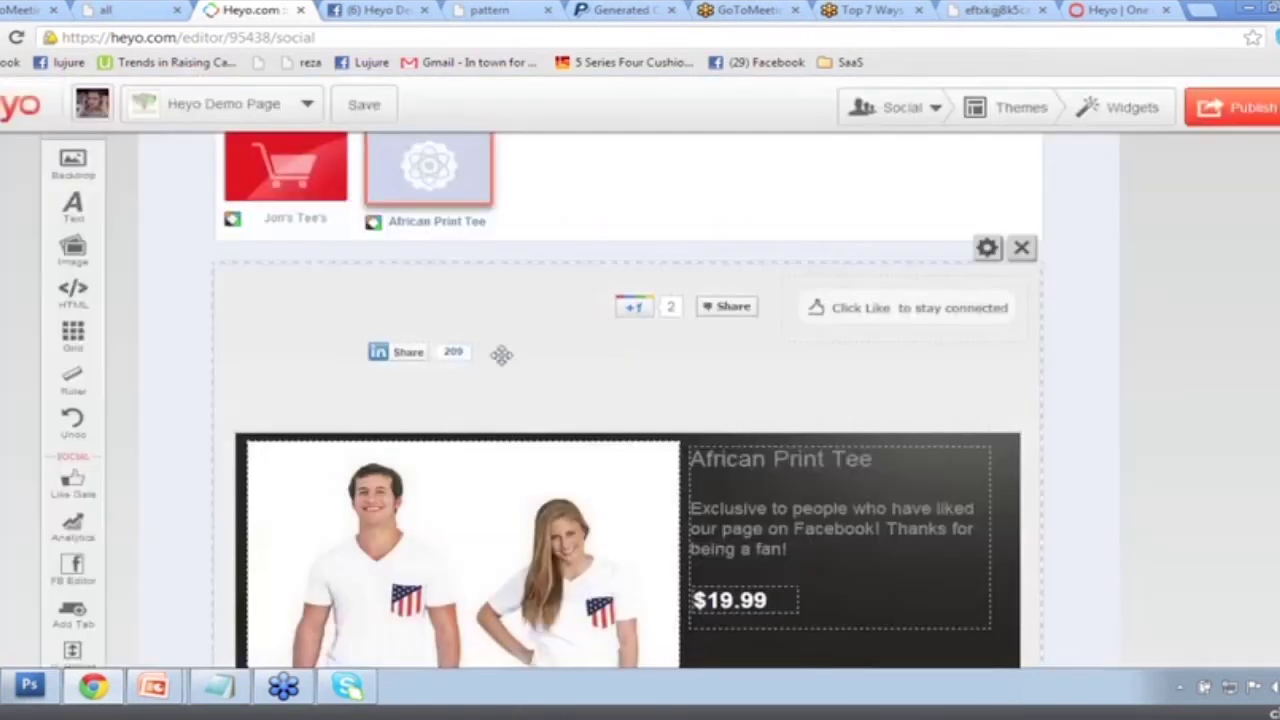
left_click_drag(501, 354, 535, 307)
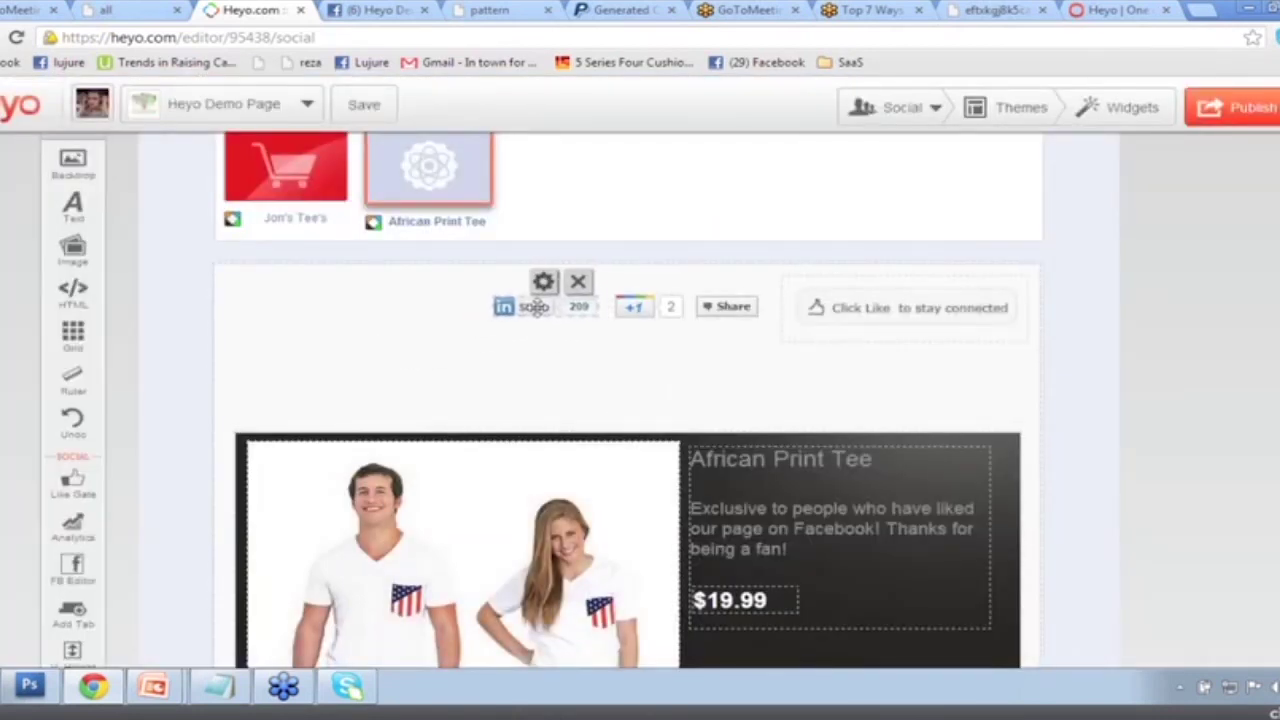
scroll(809, 434, "down", 3)
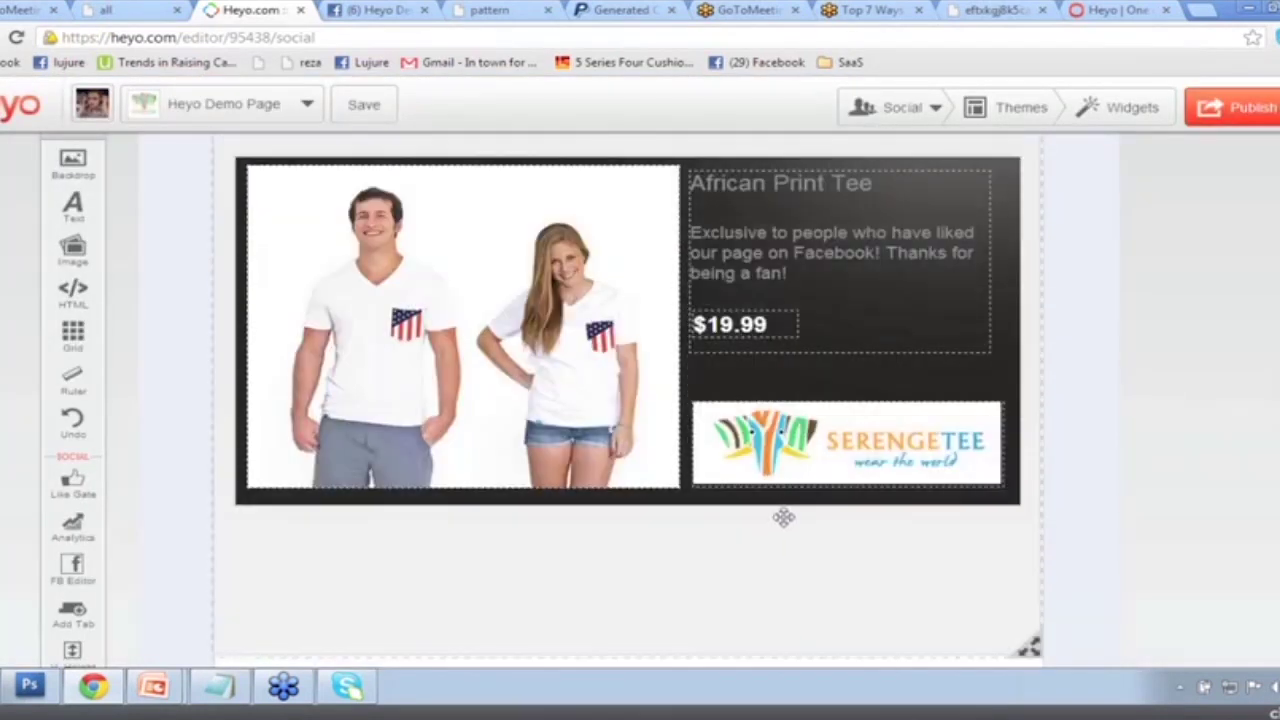
Quick Publish the tab to Facebook under the title 'African Print Tee'.
scroll(948, 558, "down", 1)
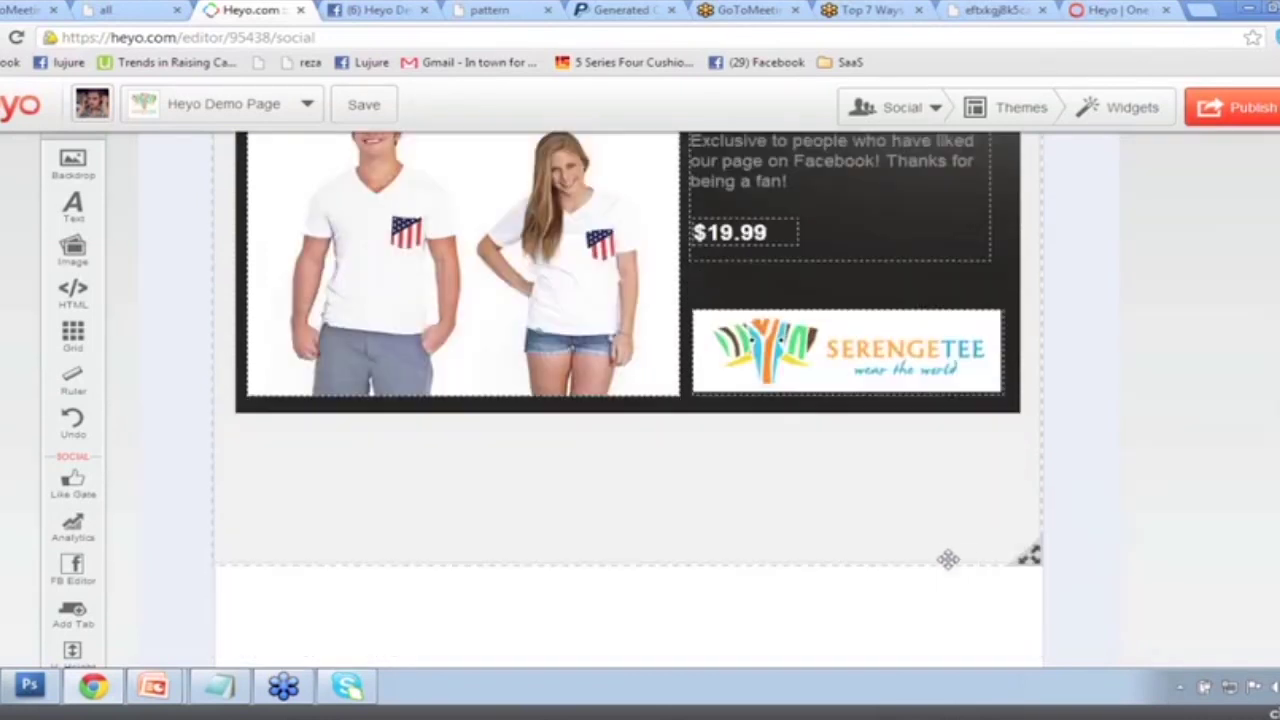
scroll(950, 555, "down", 2)
scroll(951, 551, "up", 6)
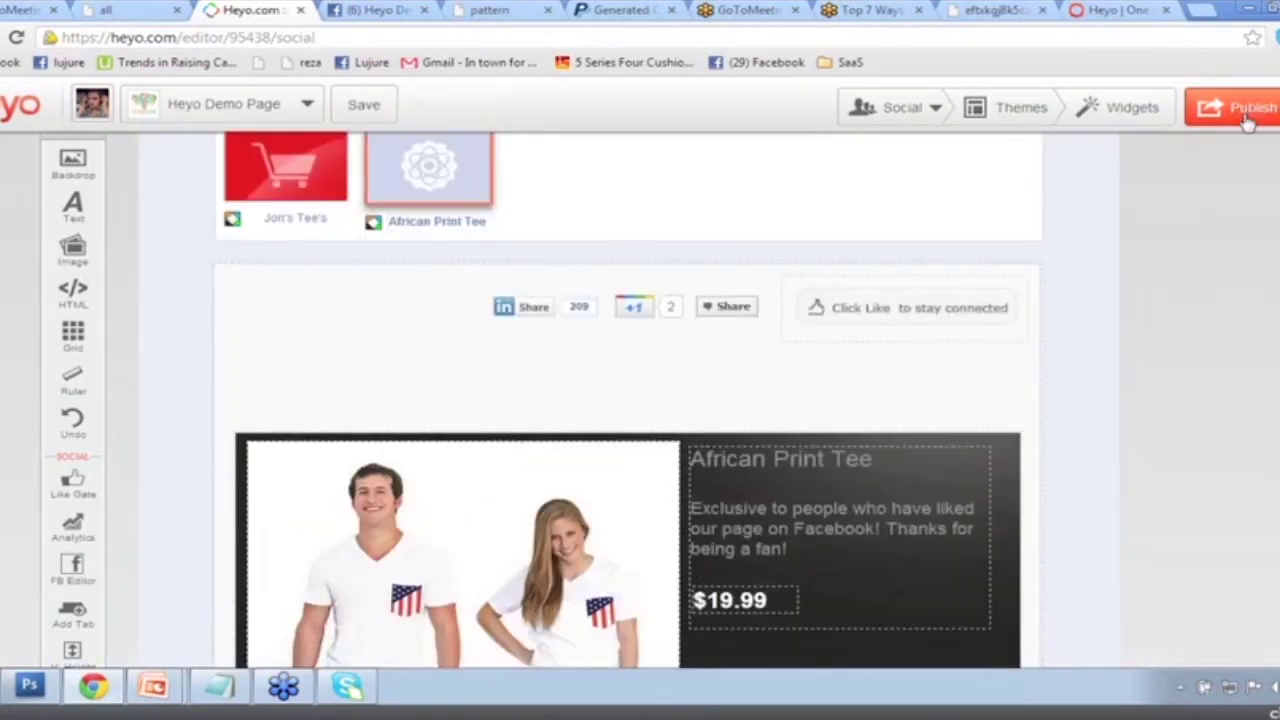
left_click(1248, 118)
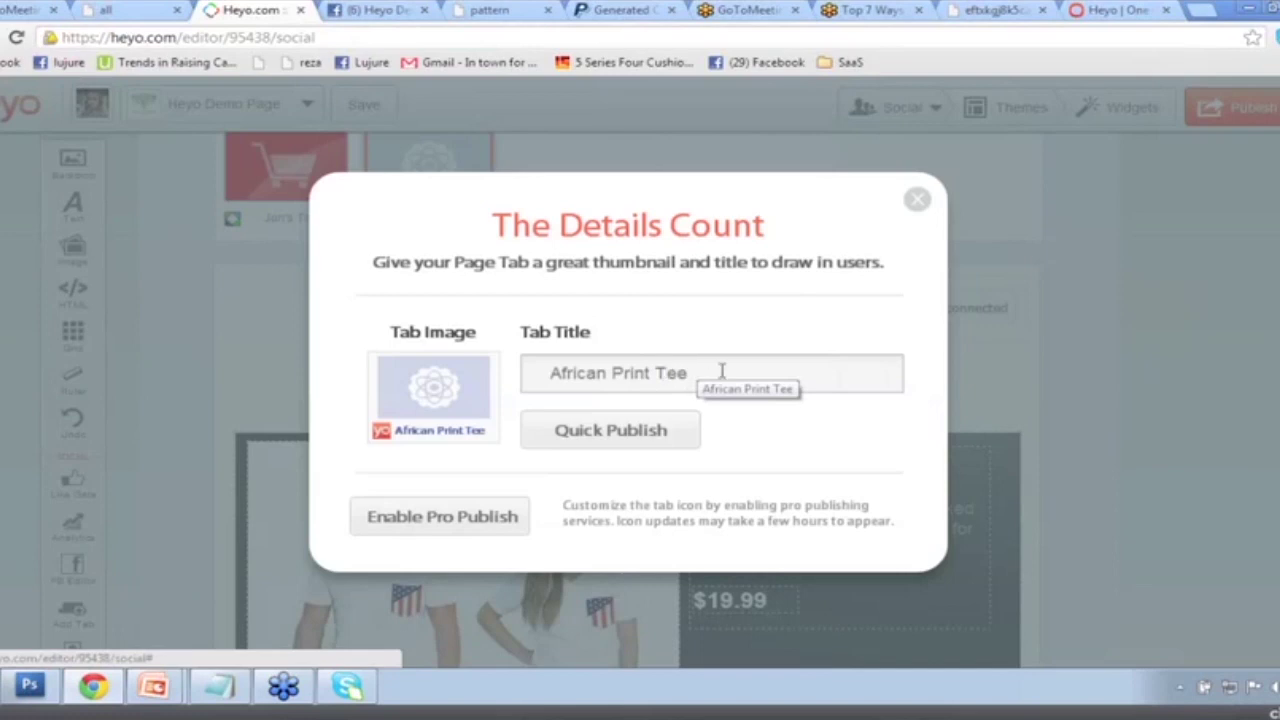
left_click_drag(720, 370, 530, 373)
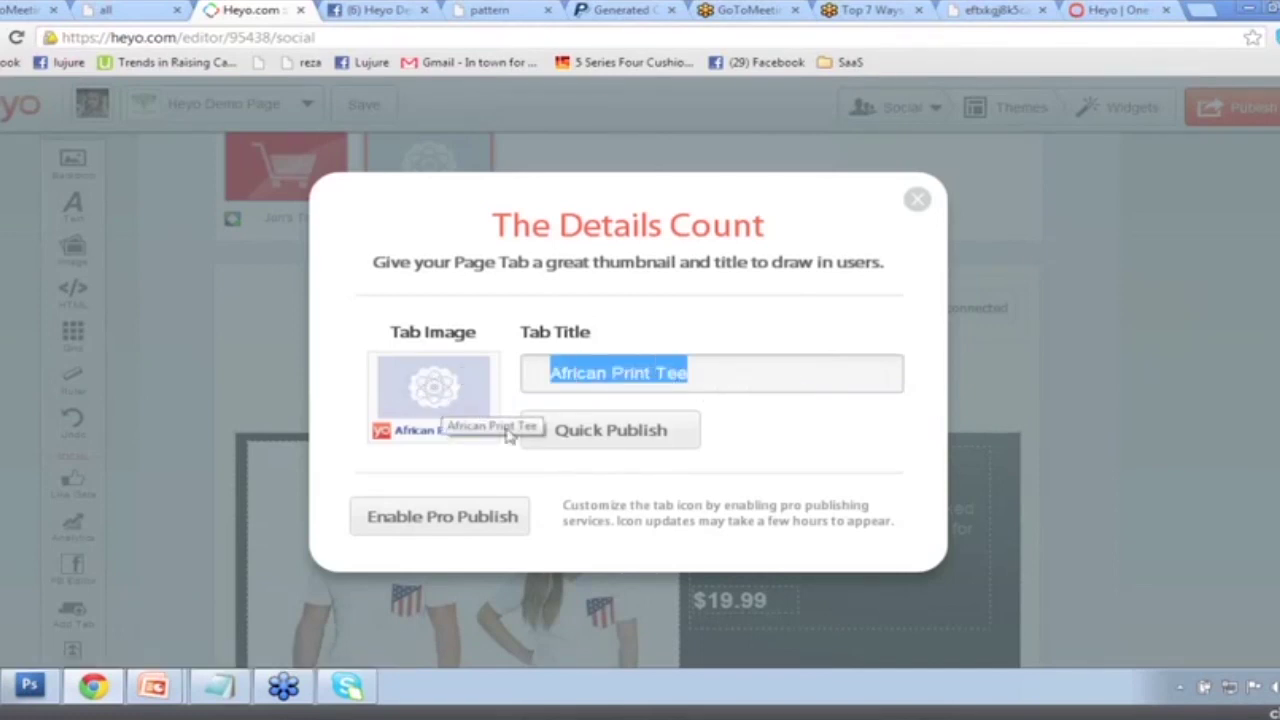
left_click(585, 432)
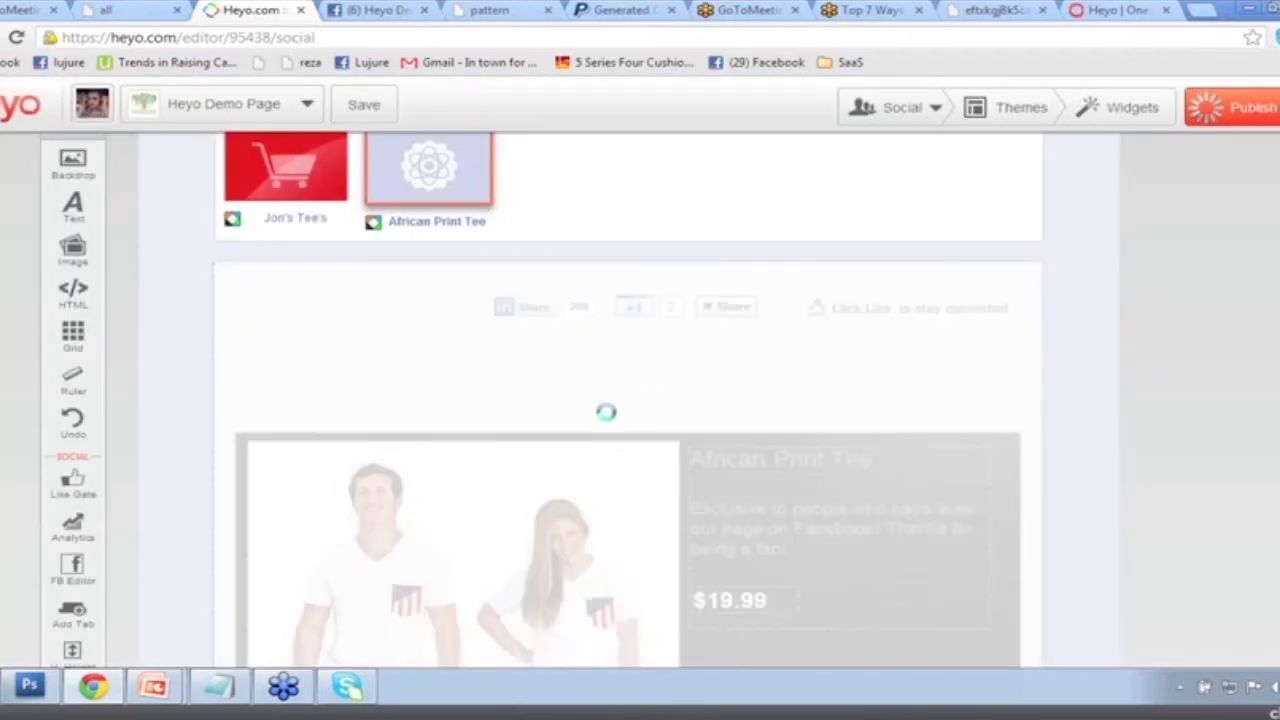
key("ctrl+Tab")
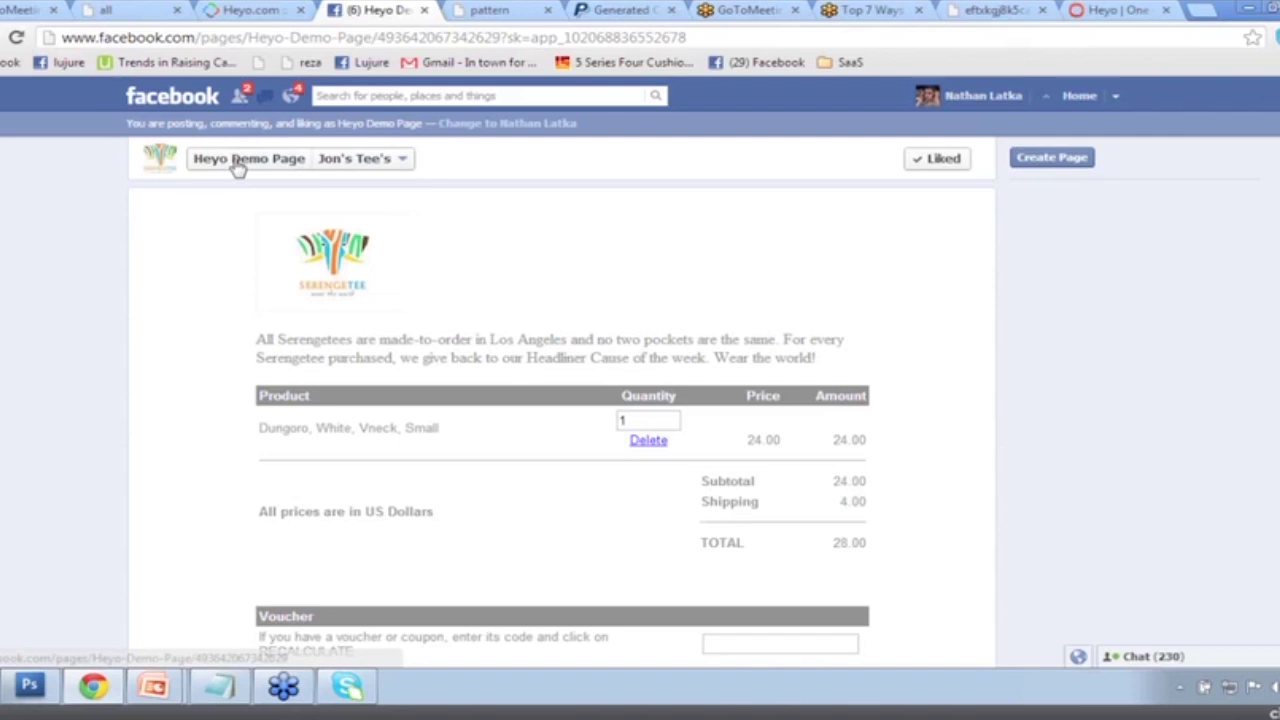
Open the African Print Tee tab on the Heyo Demo Page and try its LinkedIn, Share and +1 buttons.
left_click(237, 167)
left_click(886, 523)
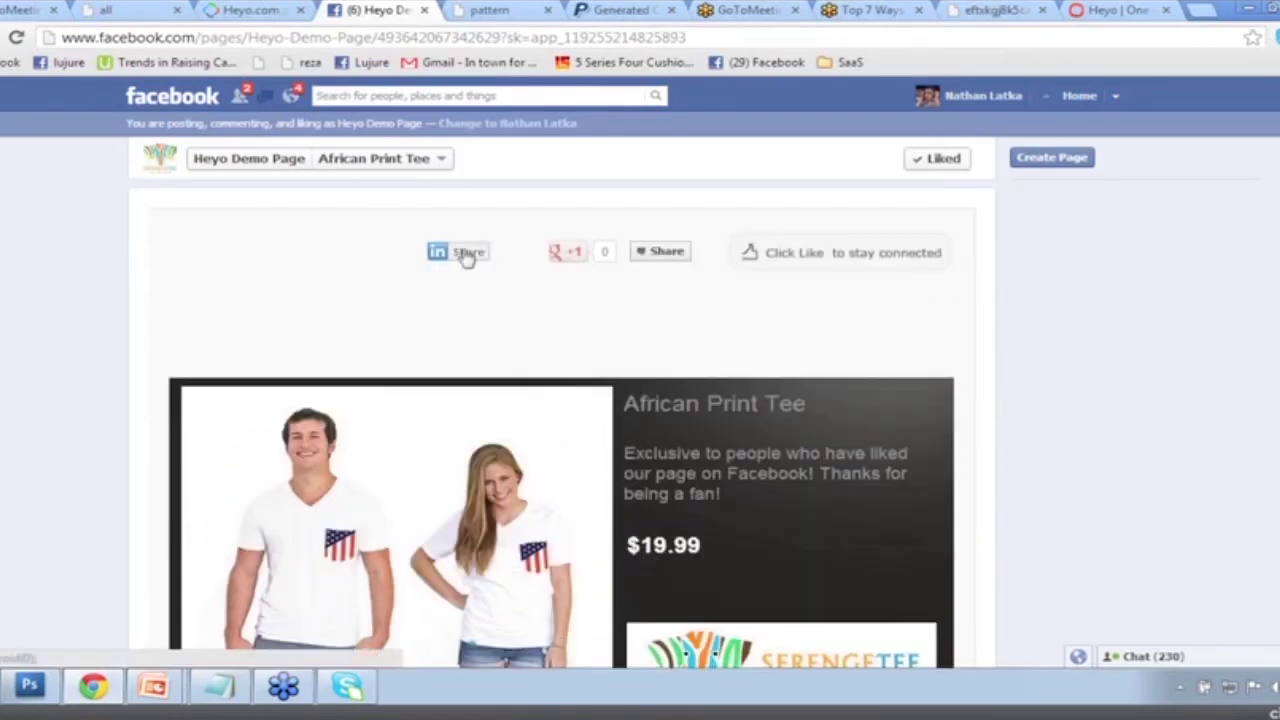
left_click(463, 253)
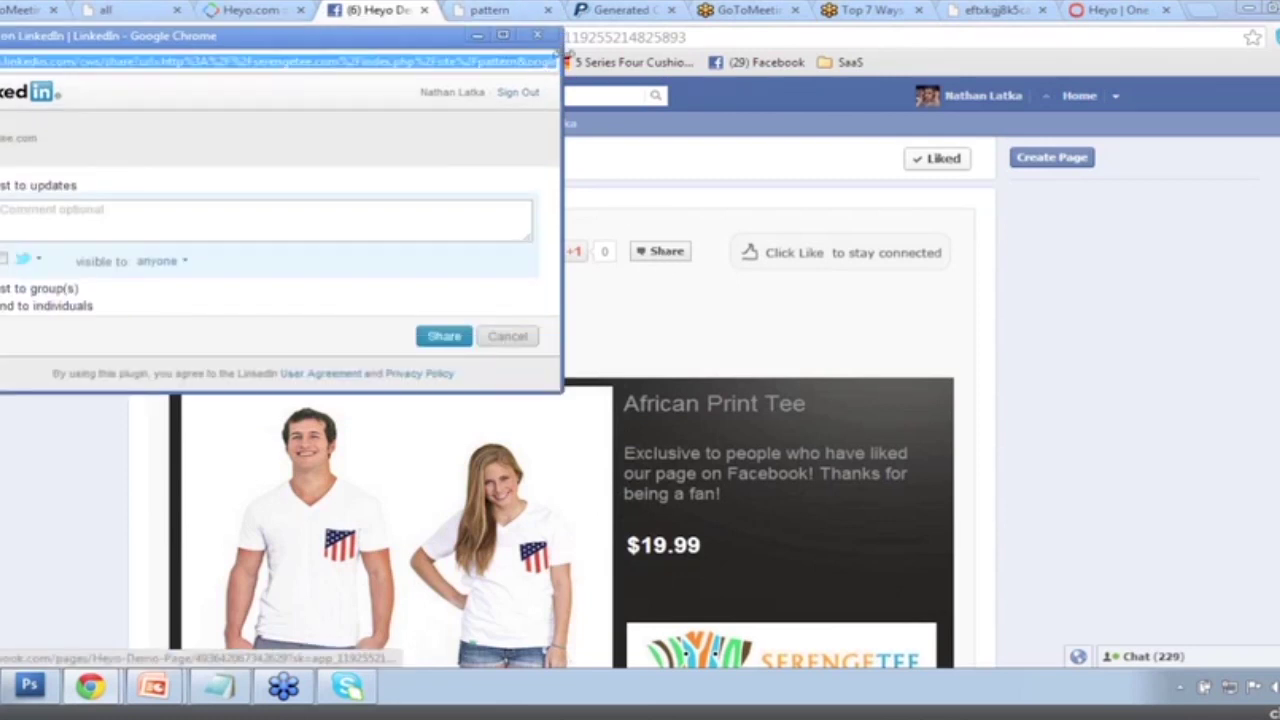
left_click(645, 258)
left_click(650, 256)
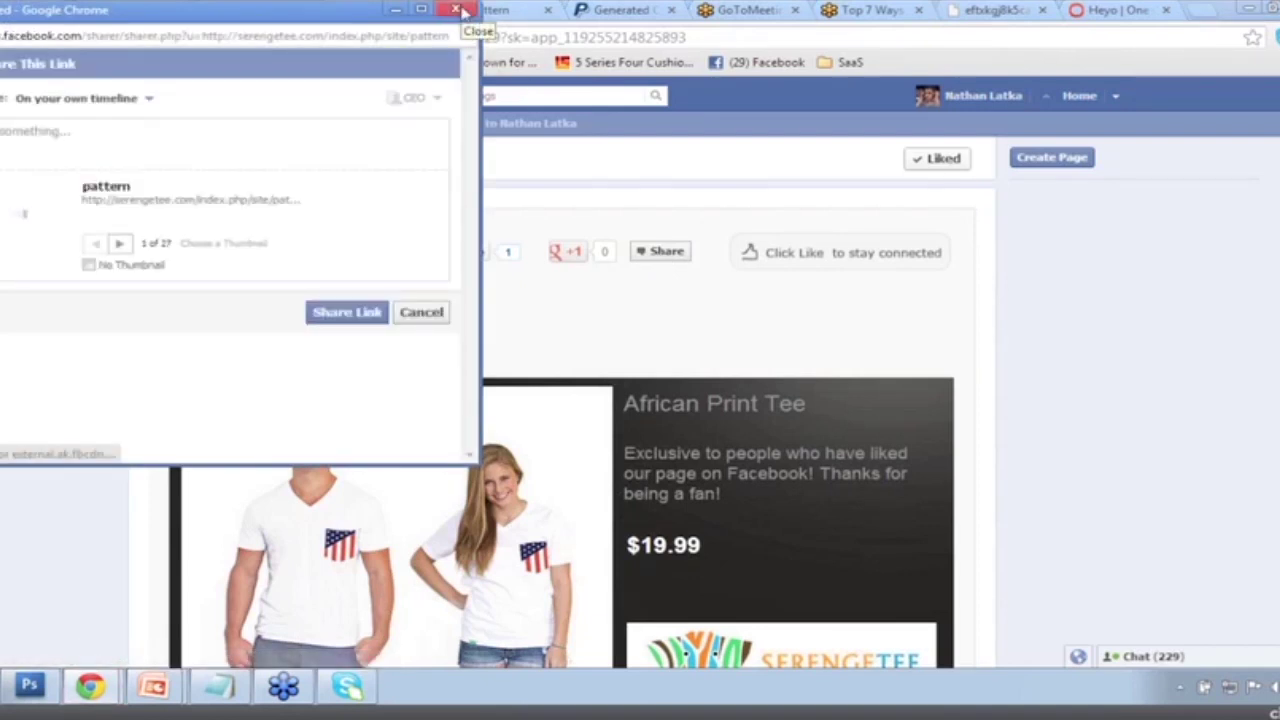
left_click(457, 10)
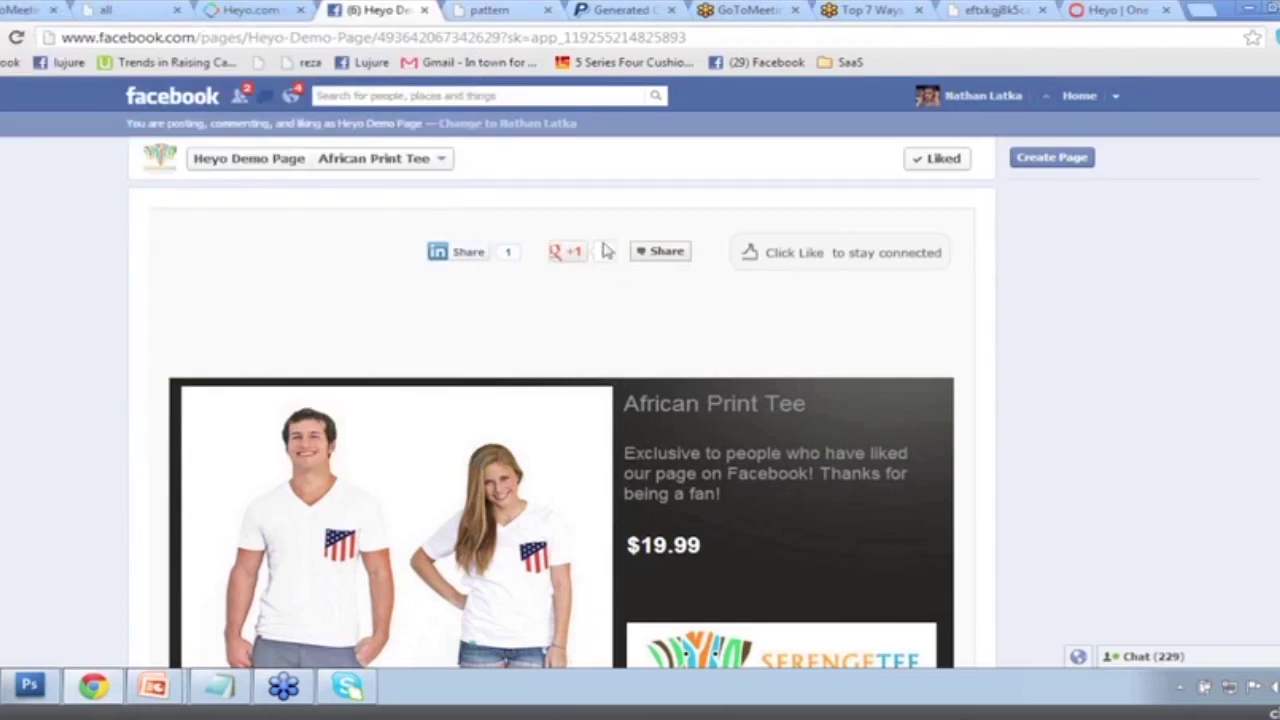
left_click(566, 251)
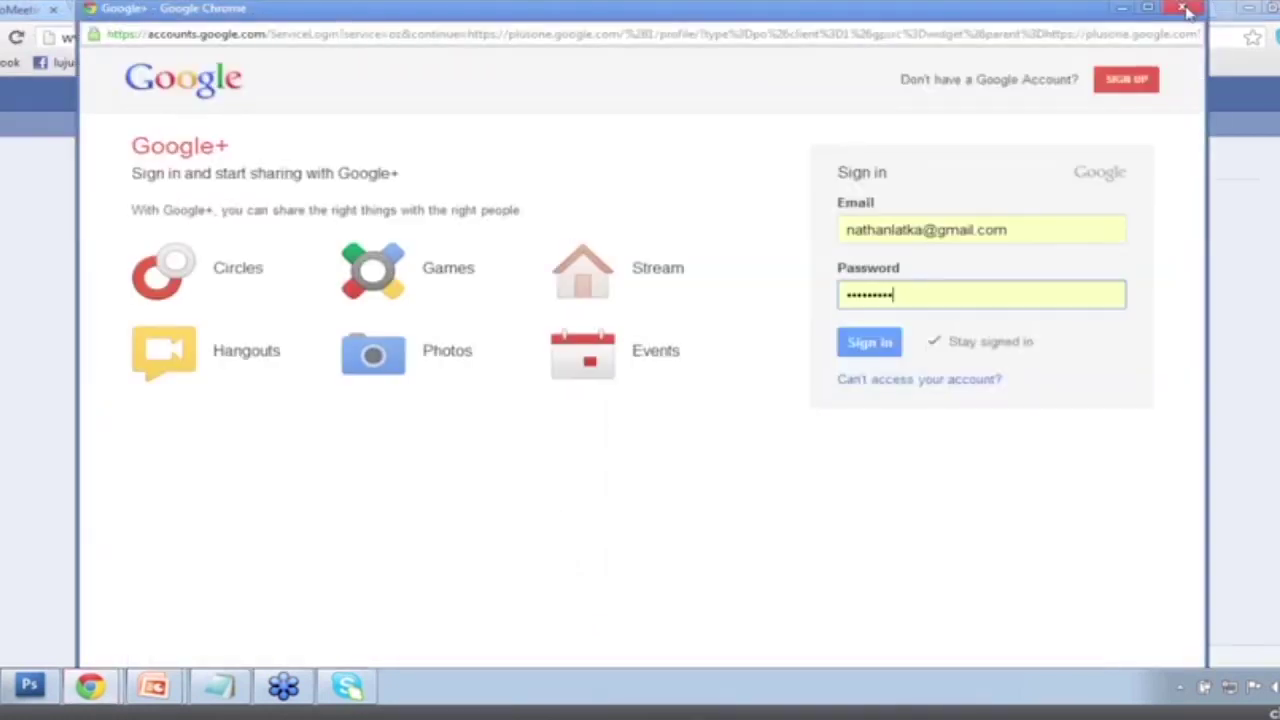
left_click(1187, 10)
scroll(900, 310, "down", 3)
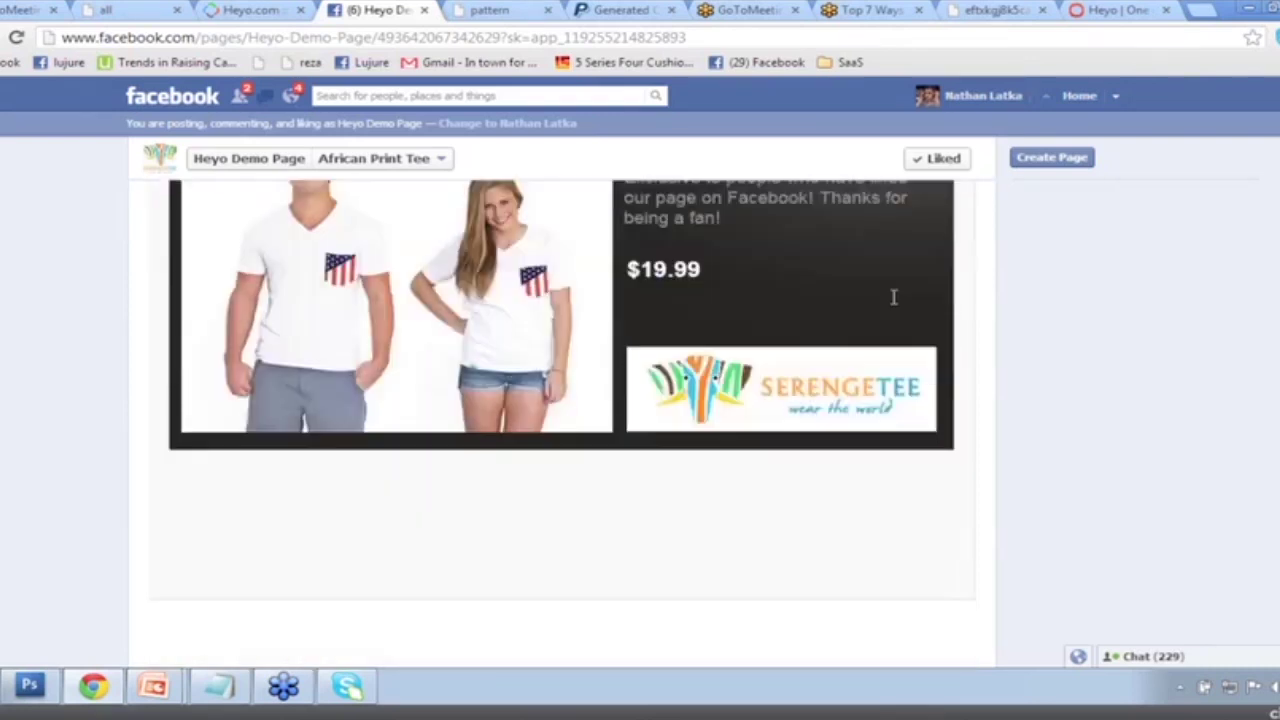
Open the product's PayPal checkout, verify African Print Tee at $19.99, then go back to Heyo.
scroll(894, 294, "up", 1)
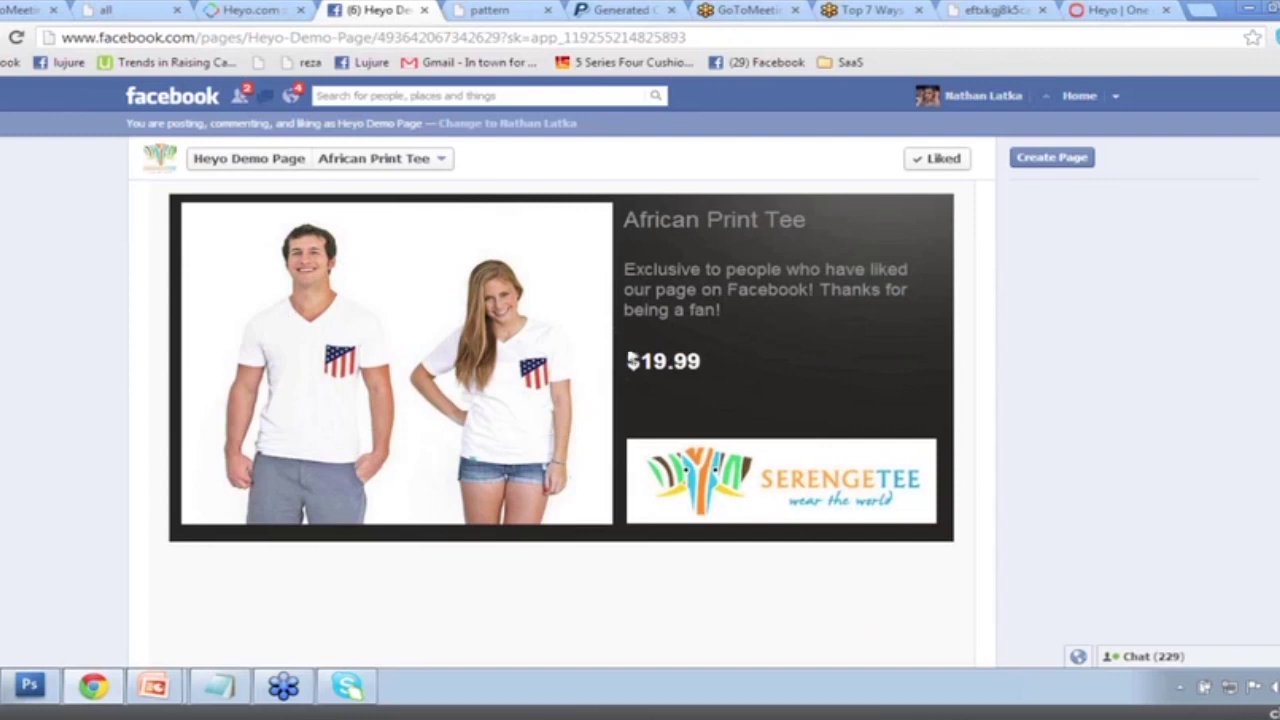
left_click(766, 492)
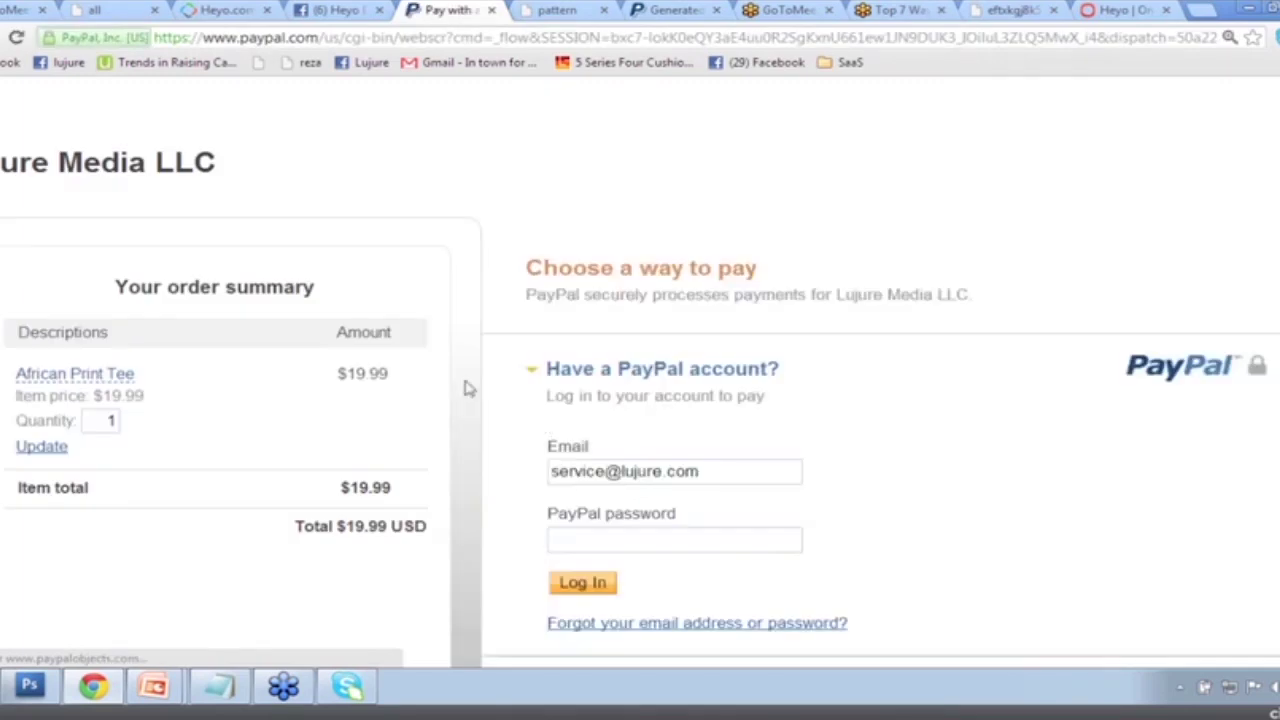
left_click_drag(136, 283, 23, 285)
left_click(362, 305)
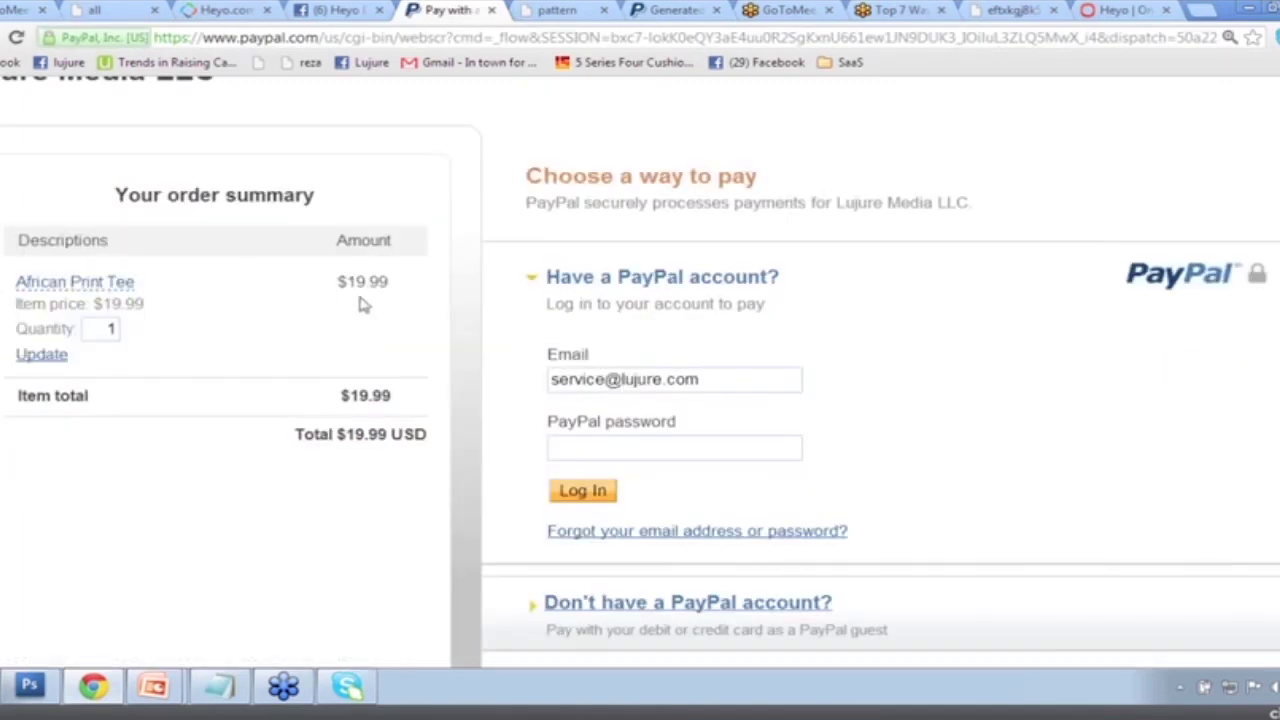
left_click(340, 10)
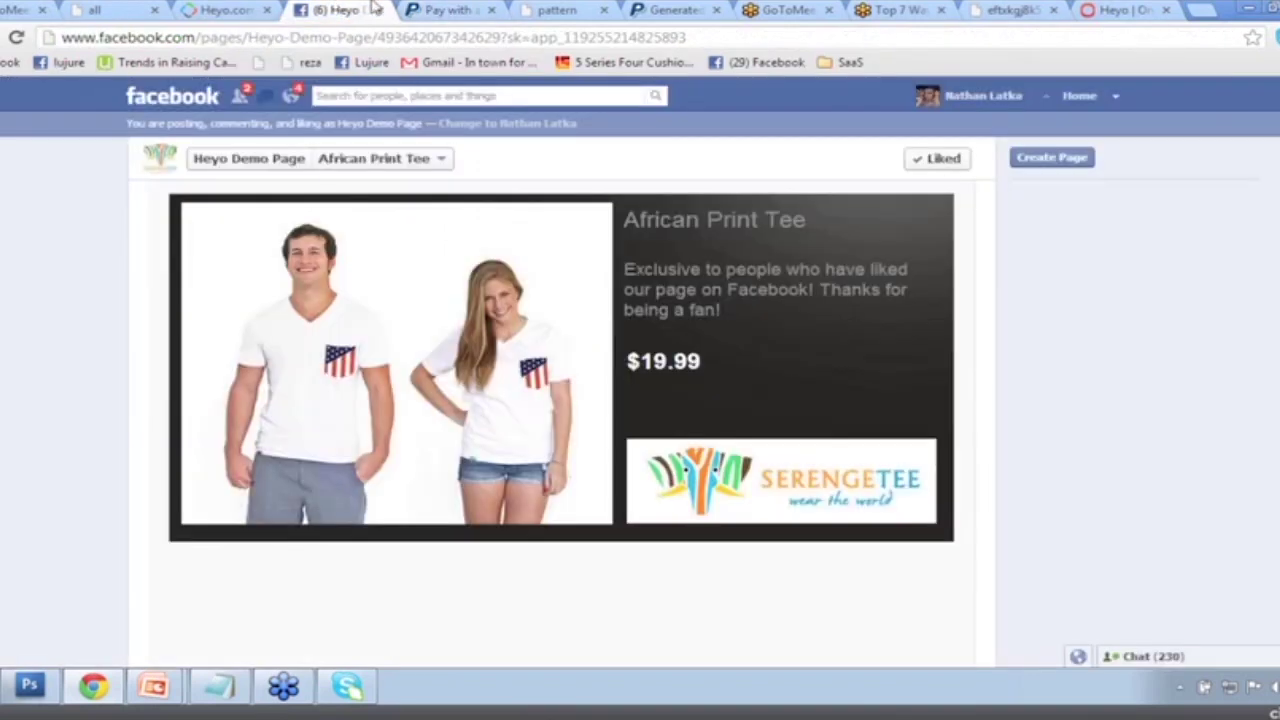
left_click(425, 9)
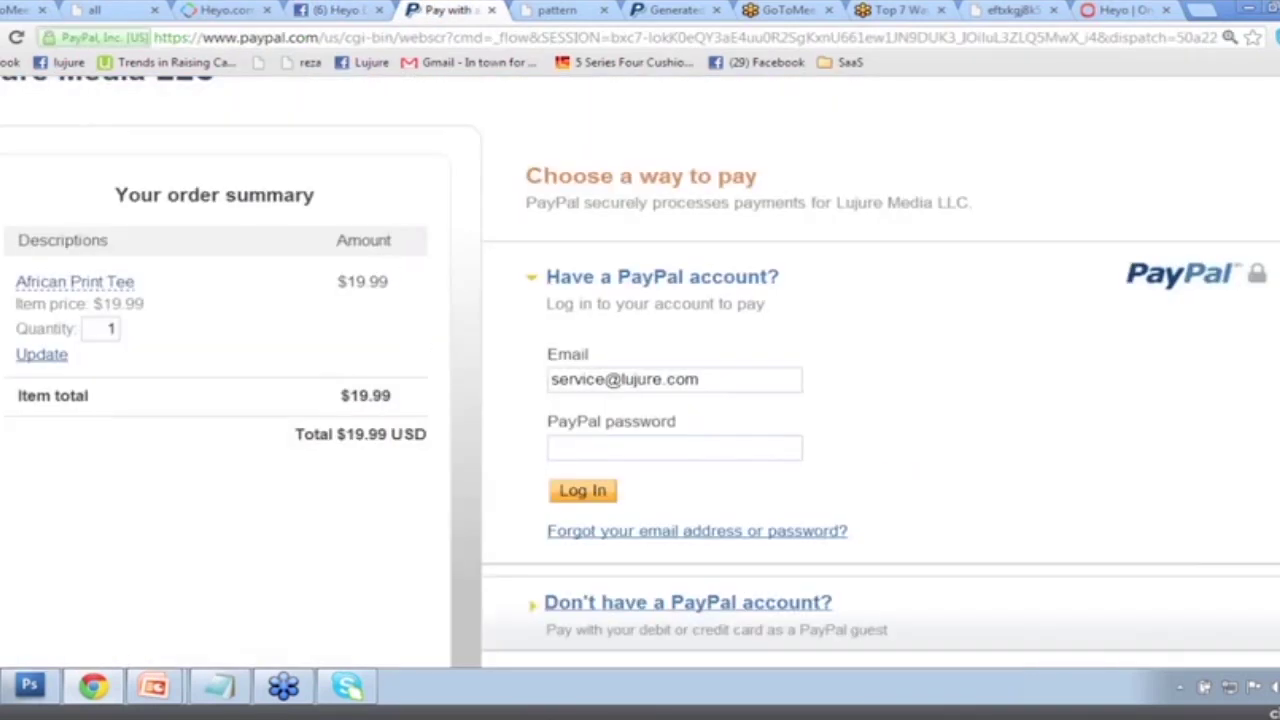
left_click(325, 9)
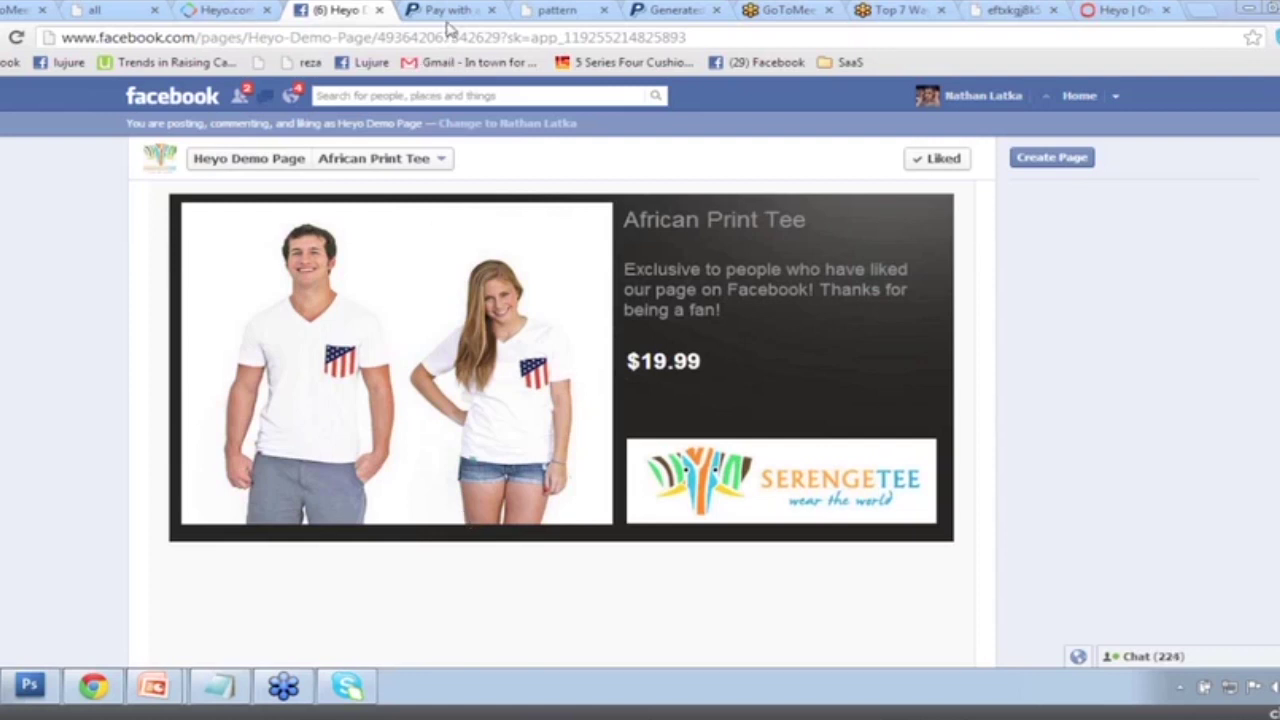
left_click(237, 16)
scroll(975, 420, "down", 3)
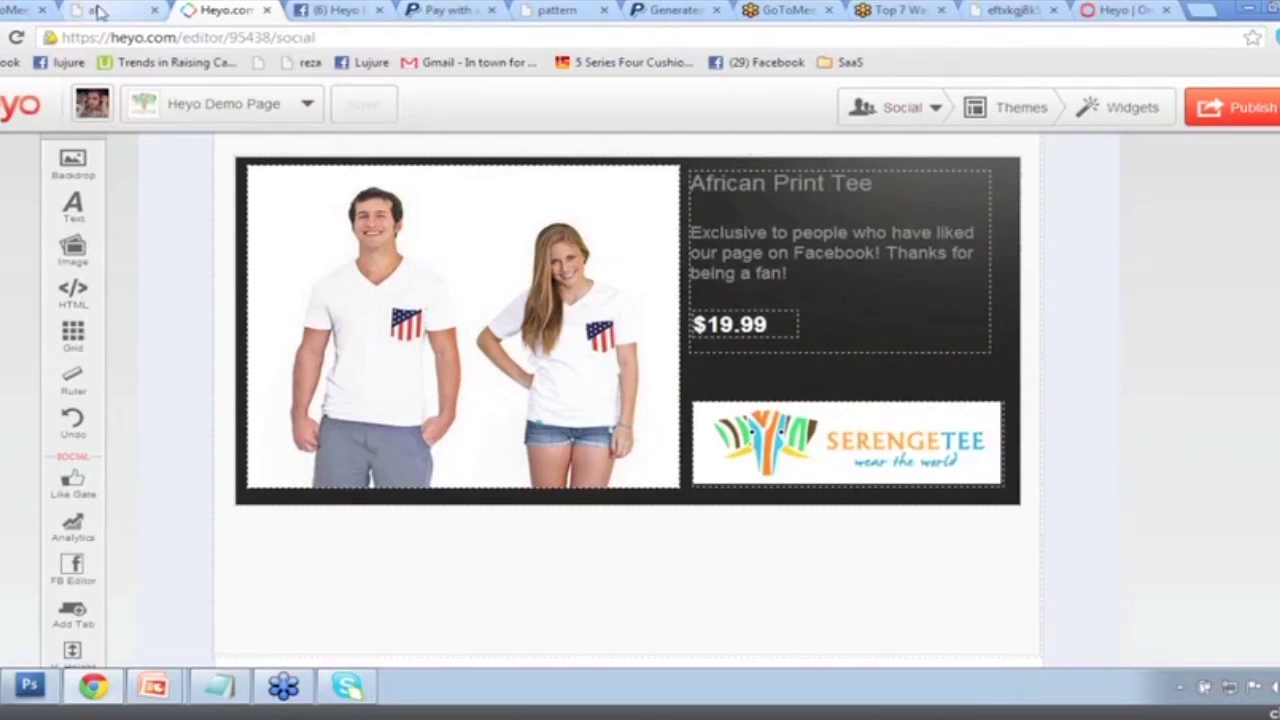
Copy the Serengetee America product URL from the saved notes.
left_click(220, 685)
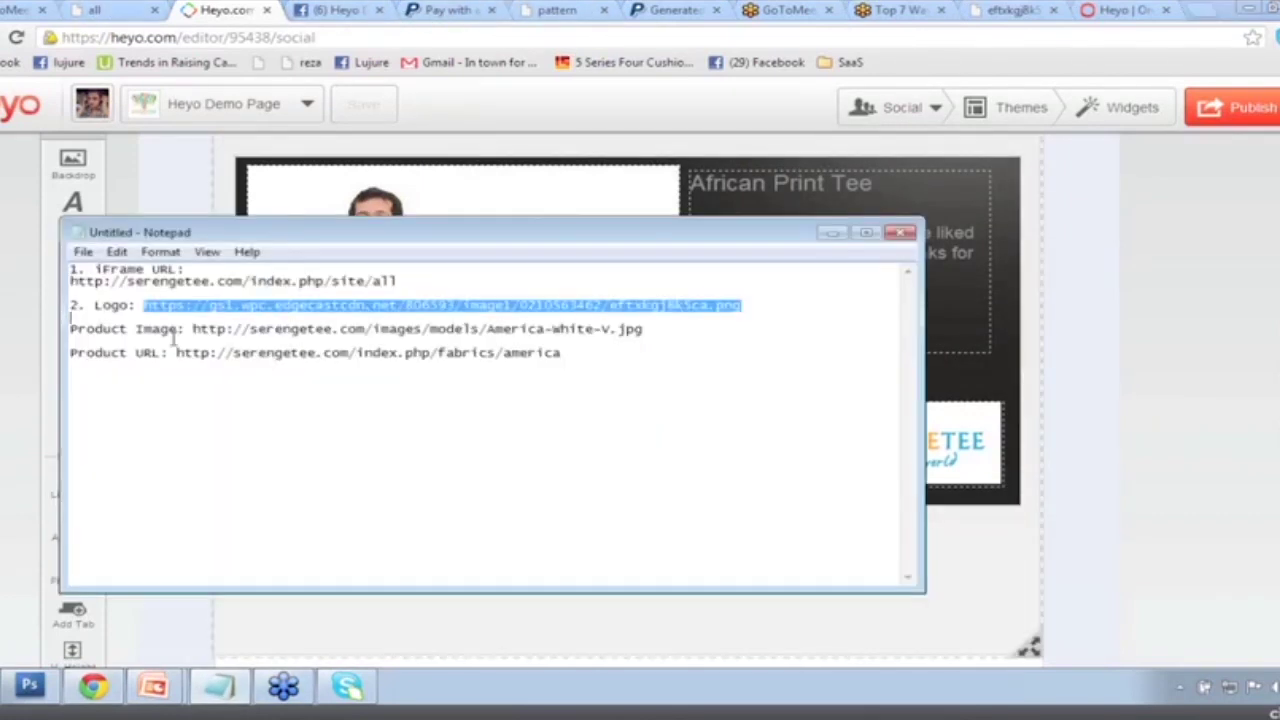
left_click(178, 342)
left_click(177, 354, "shift")
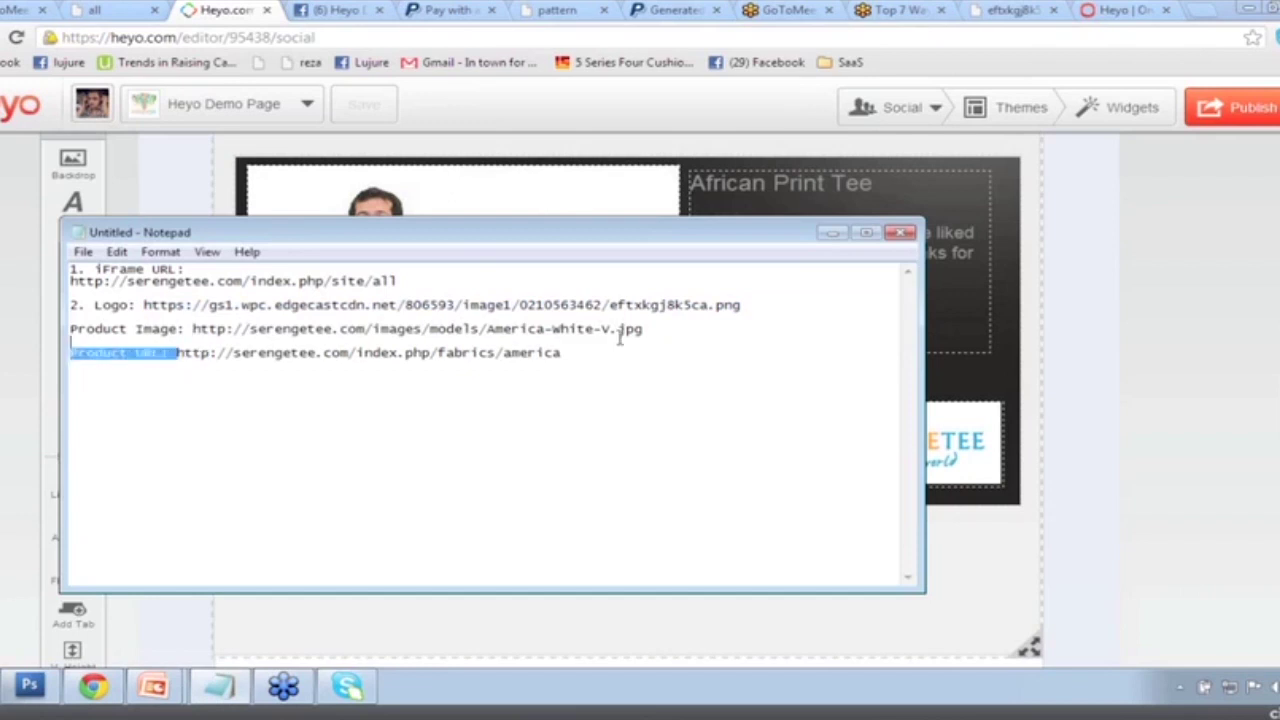
left_click_drag(177, 353, 606, 354)
key("ctrl+c")
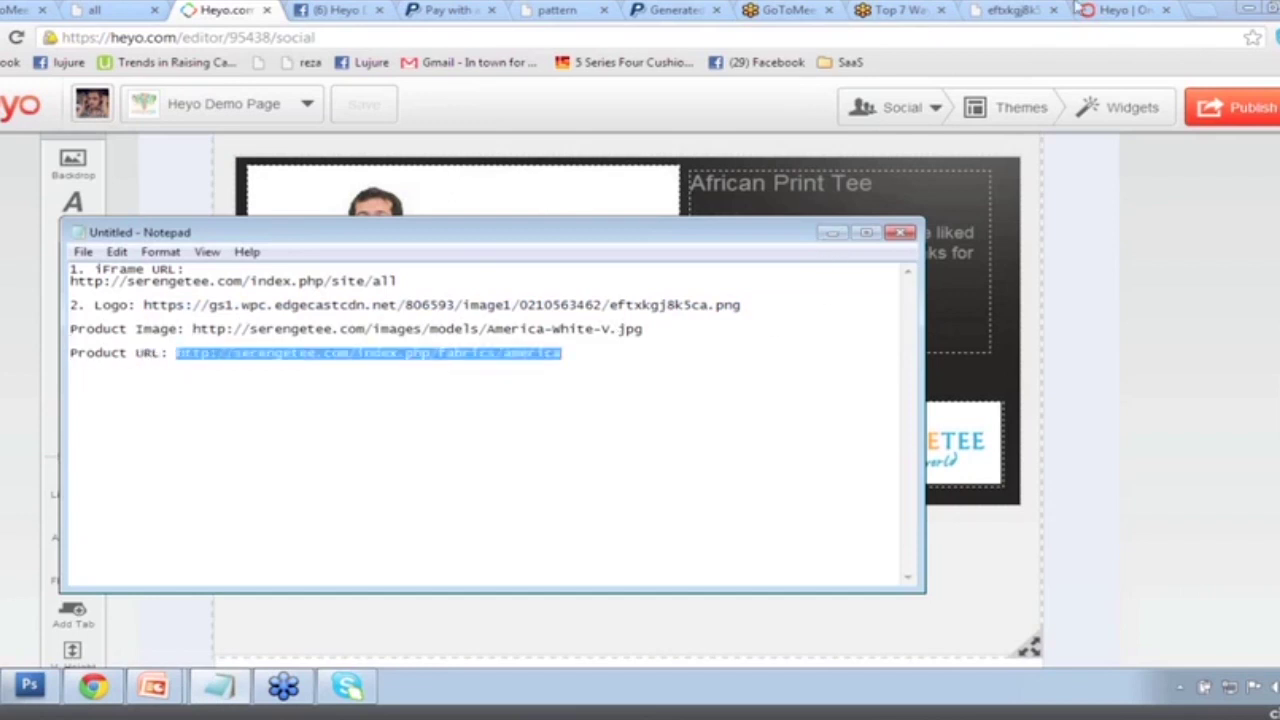
Load the Serengetee America product page in the browser and select its full address.
left_click(1078, 9)
left_click(1002, 10)
left_click(978, 37)
key("ctrl+v")
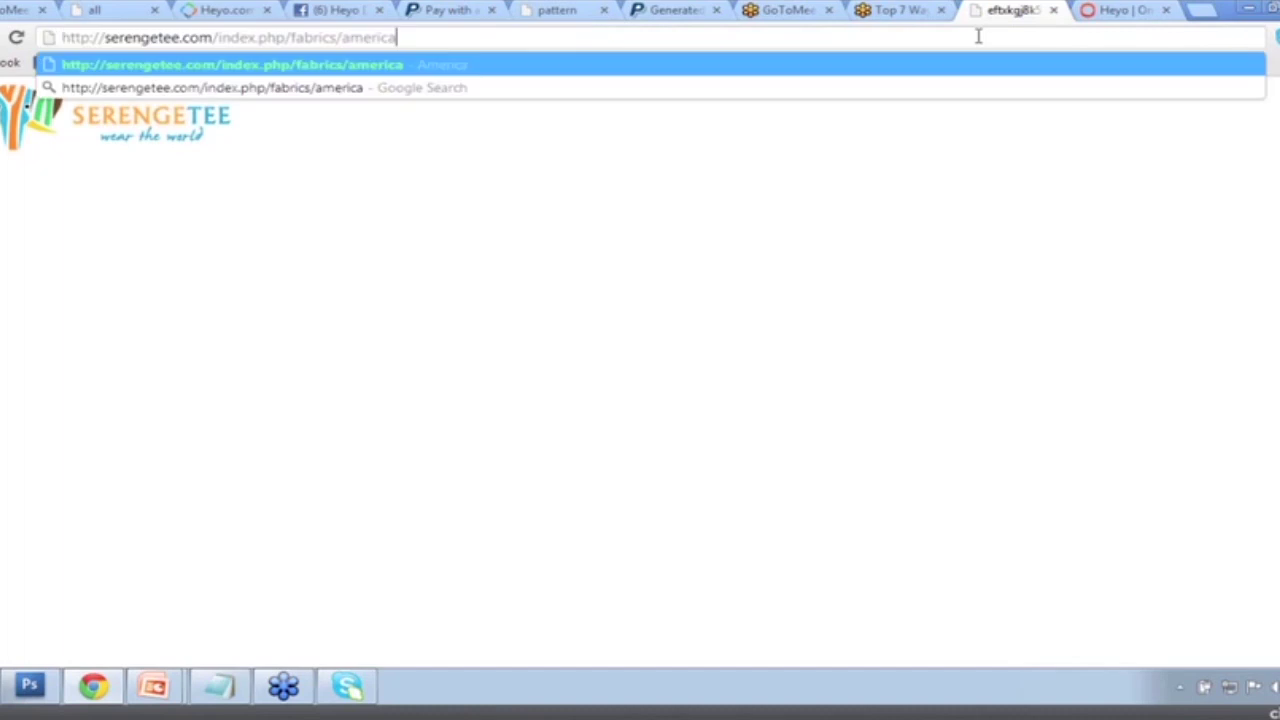
key("Return")
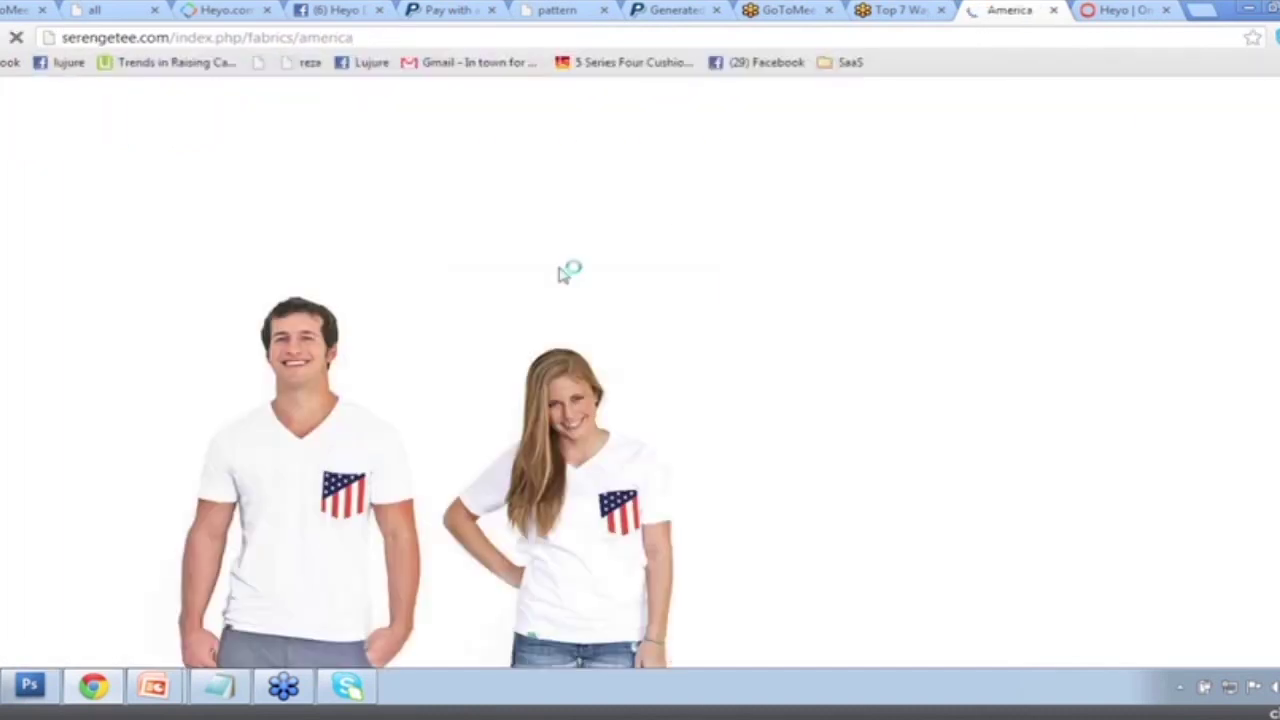
scroll(535, 315, "down", 2)
left_click(461, 35)
key("ctrl+c")
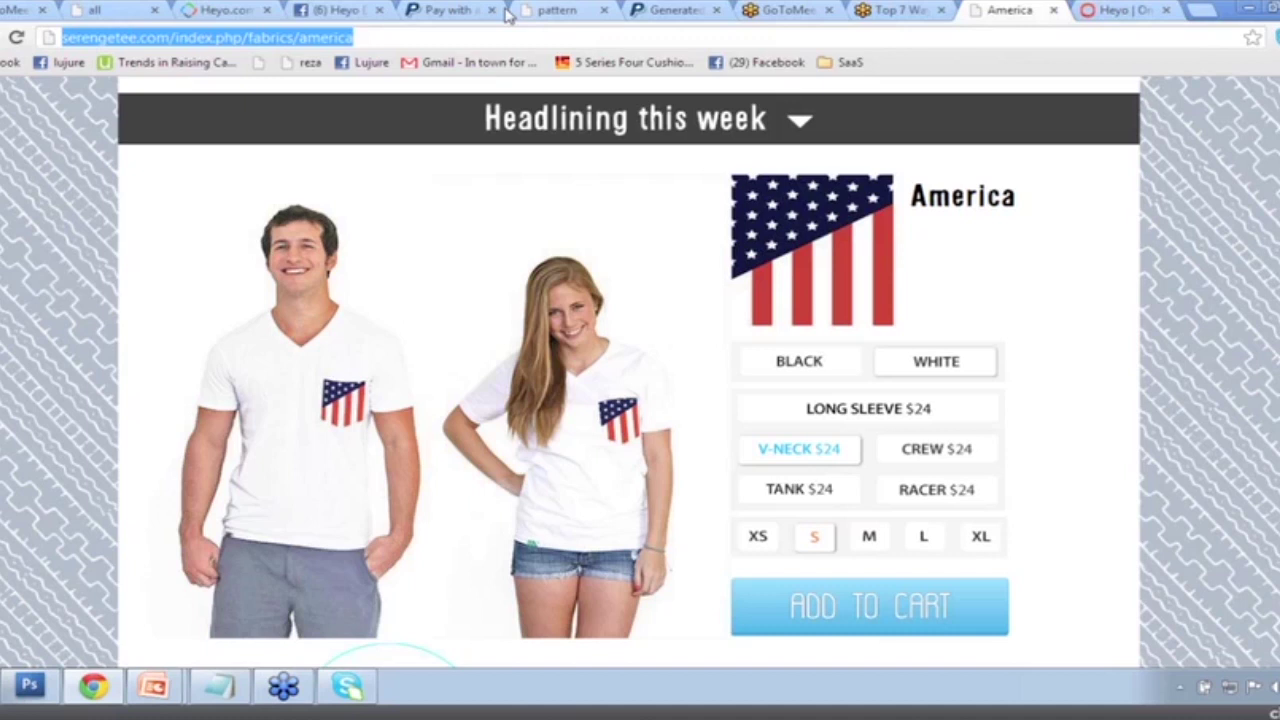
left_click(225, 10)
Add an image widget linked to the America product page using Demo_eftxkgj8k5ca.png as the image.
left_click_drag(1047, 250, 756, 509)
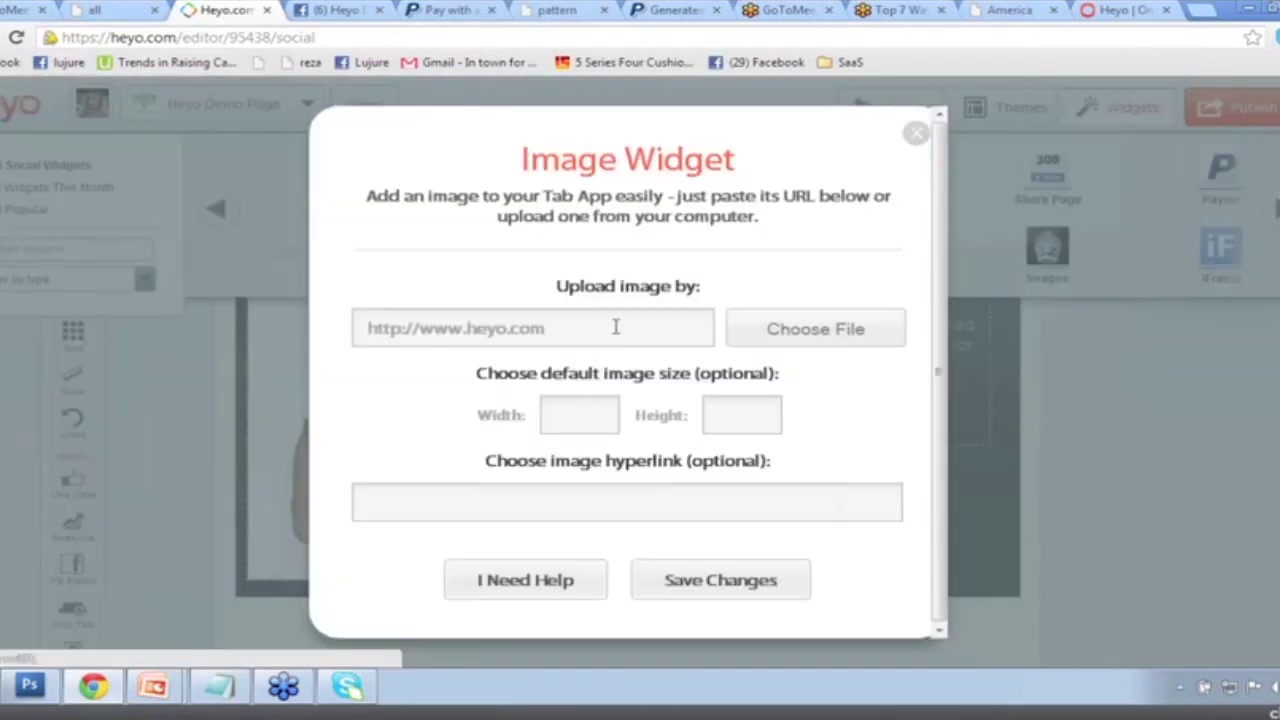
left_click(514, 512)
right_click(514, 512)
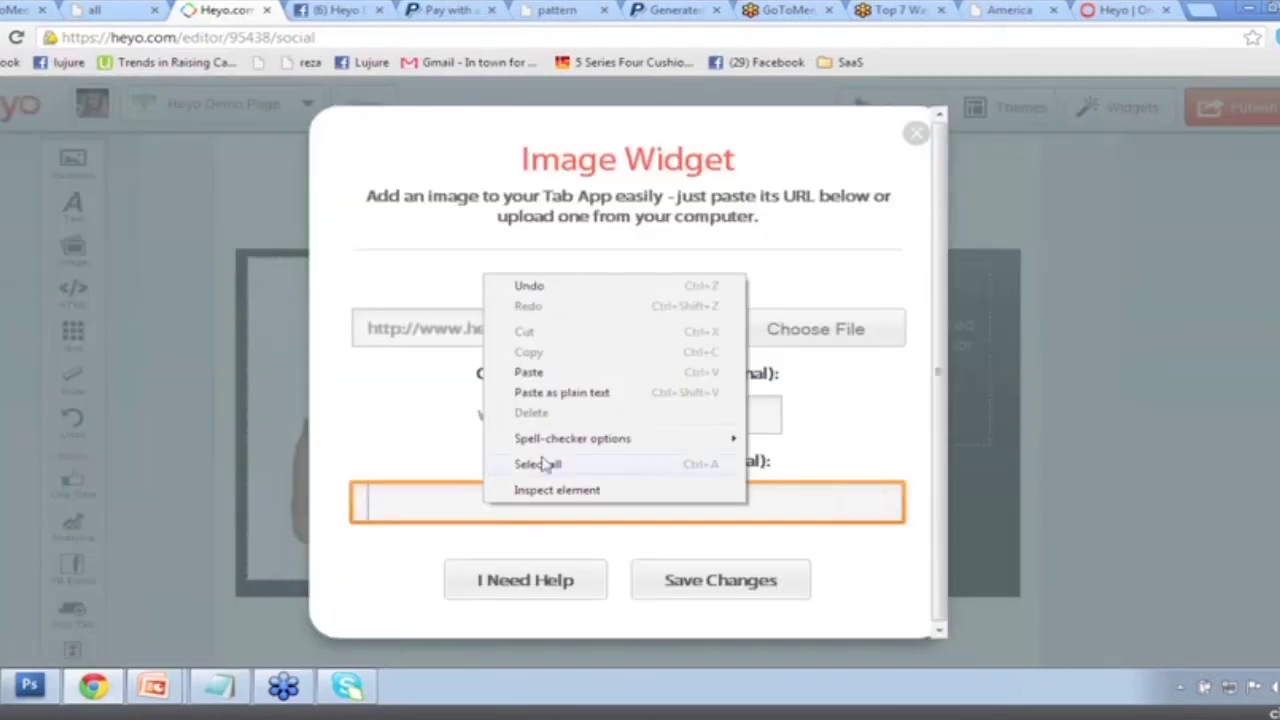
left_click(522, 371)
left_click_drag(762, 502, 364, 510)
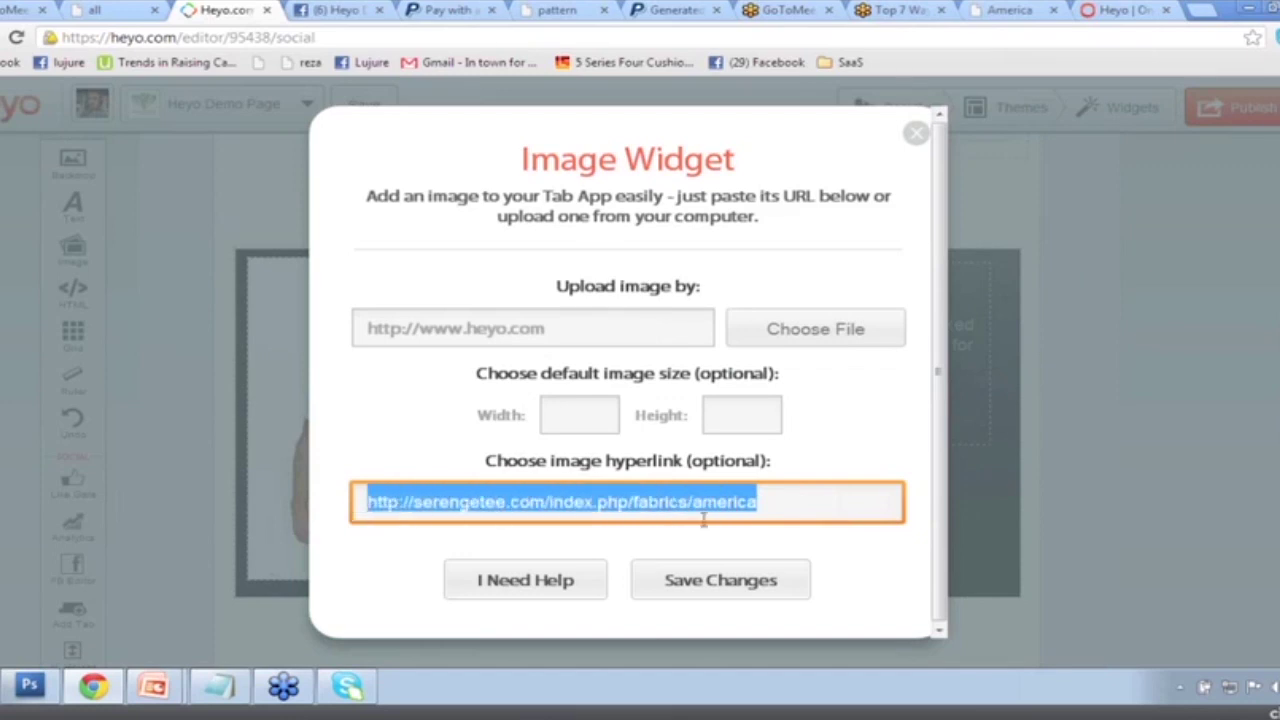
left_click(632, 327)
left_click(810, 330)
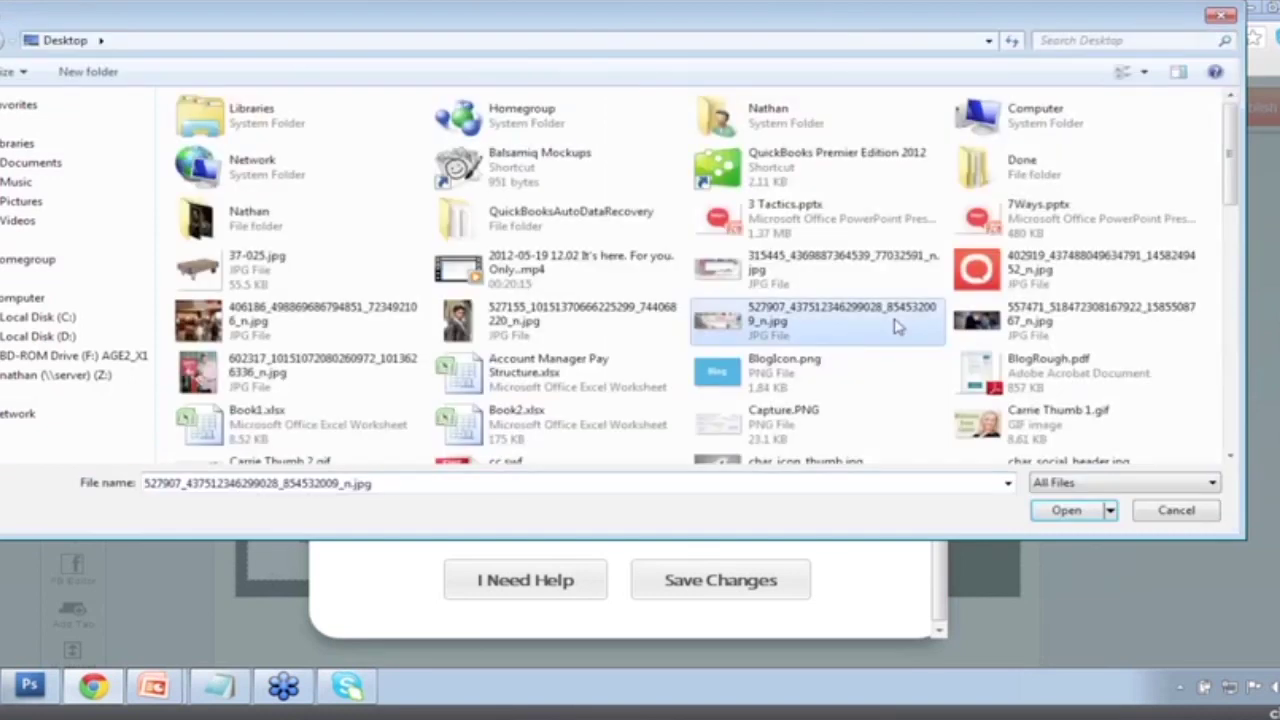
scroll(900, 172, "down", 3)
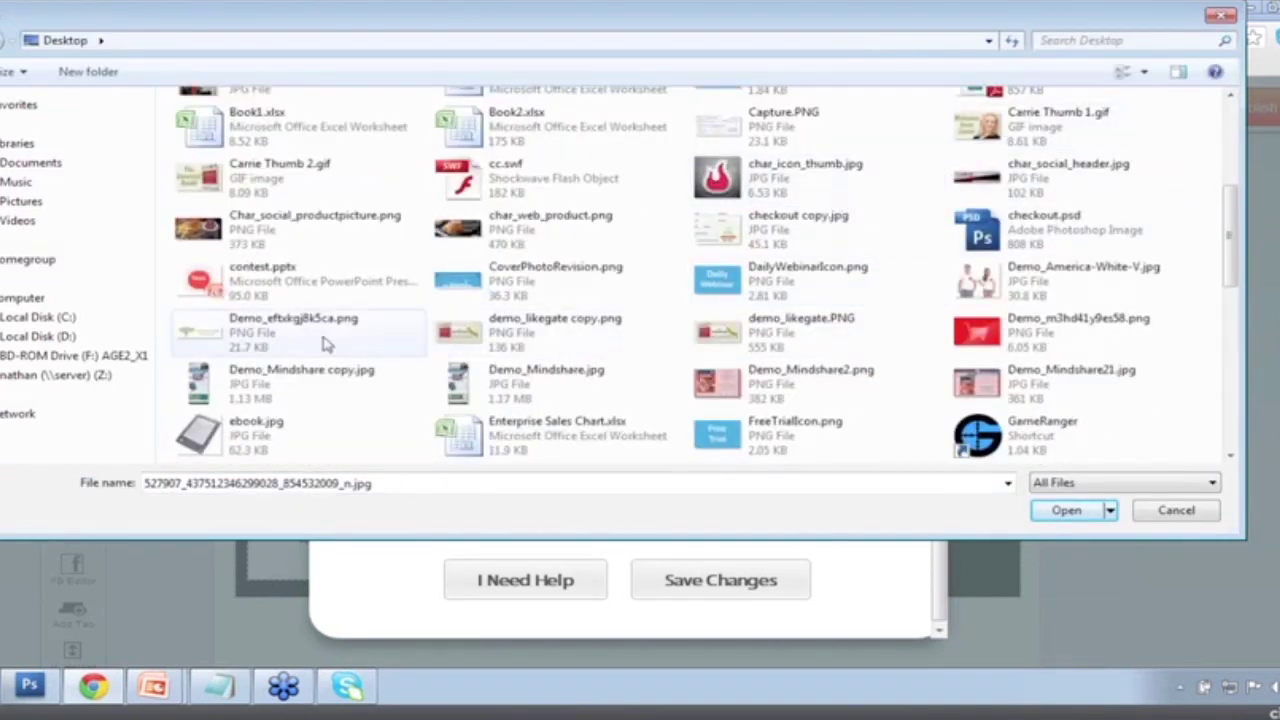
double_click(325, 338)
left_click(675, 580)
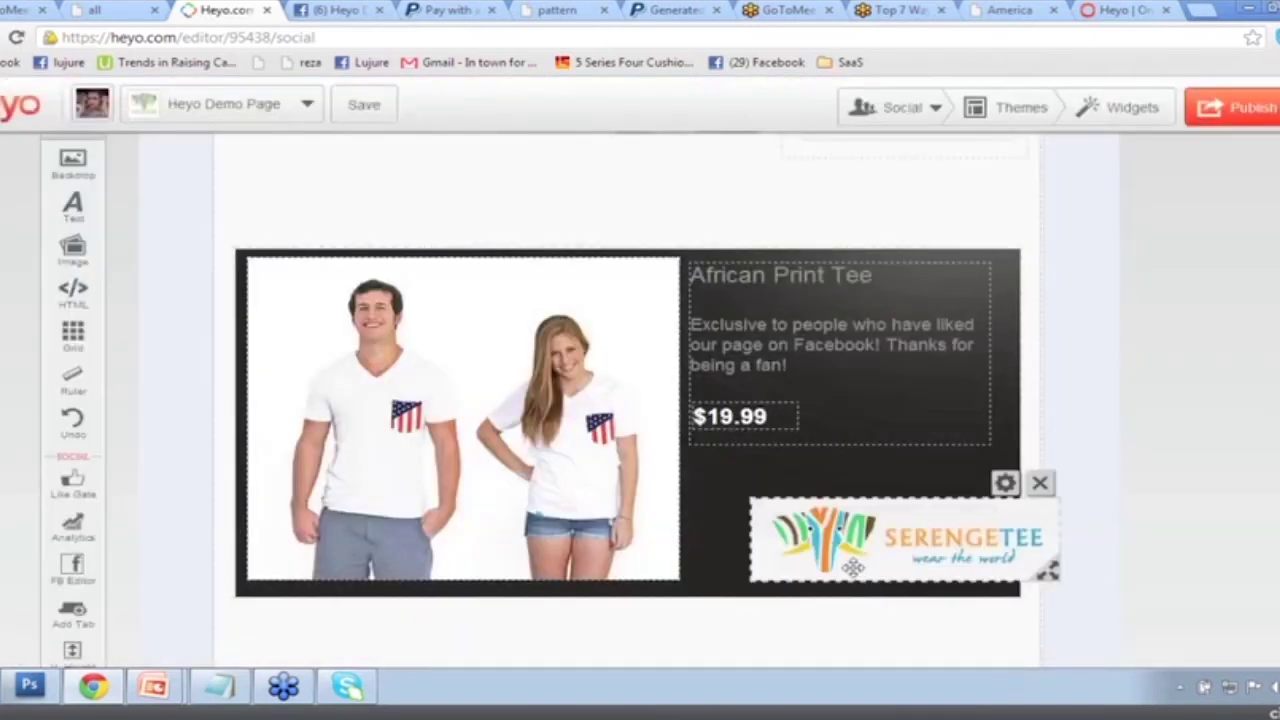
Nudge the Serengetee logo lower under the blurb and publish the updated tab.
left_click_drag(804, 551, 804, 564)
left_click(908, 380)
left_click(1238, 107)
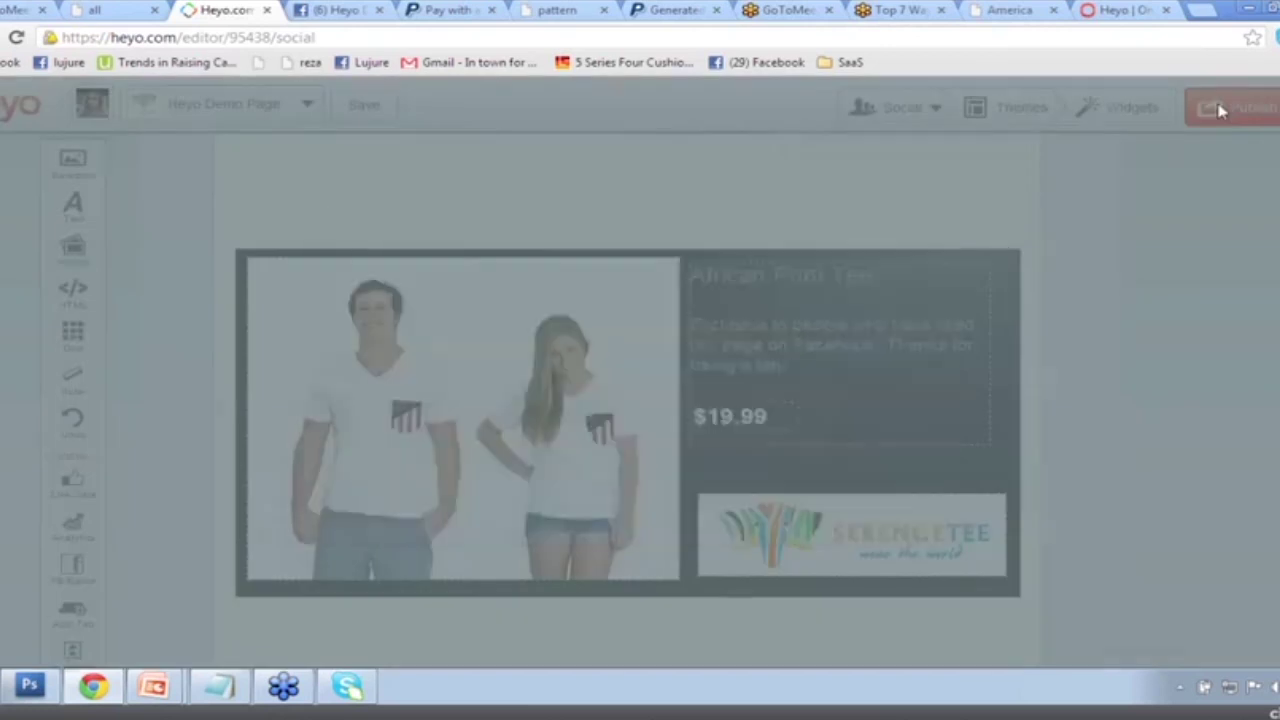
left_click(609, 468)
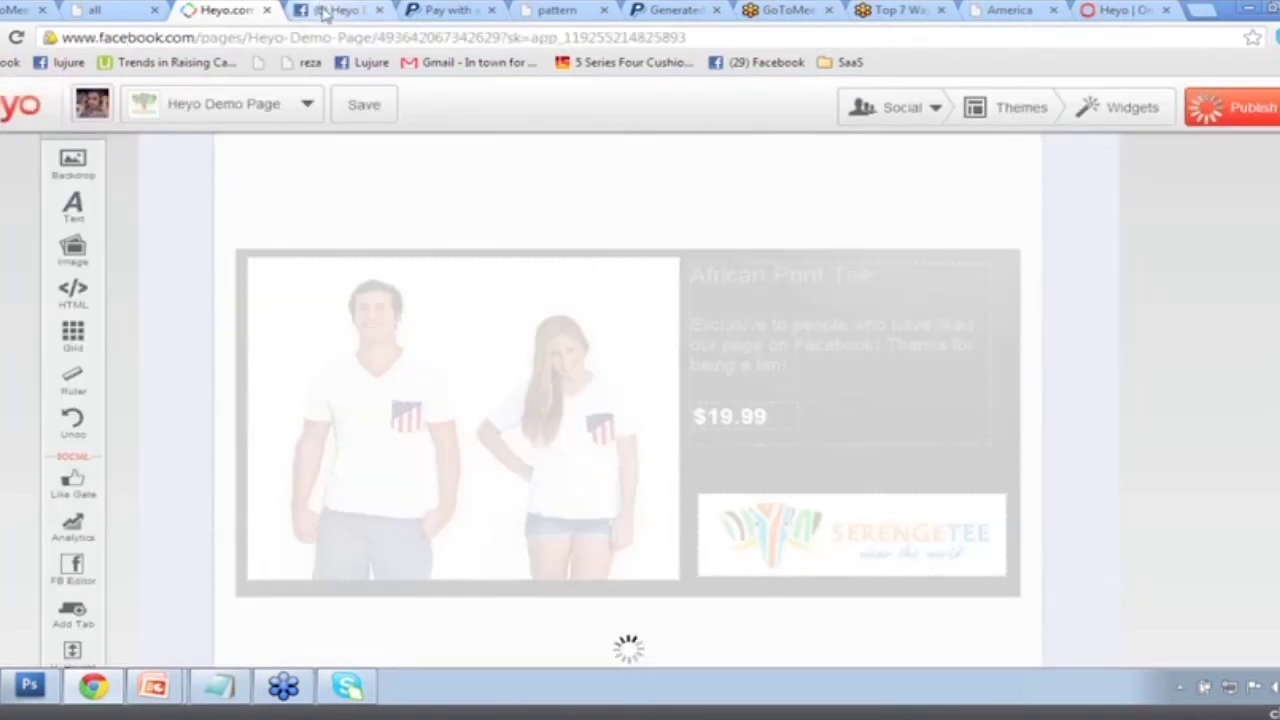
Reload the Facebook page and scroll through the published African Print Tee tab.
left_click(322, 12)
left_click(12, 38)
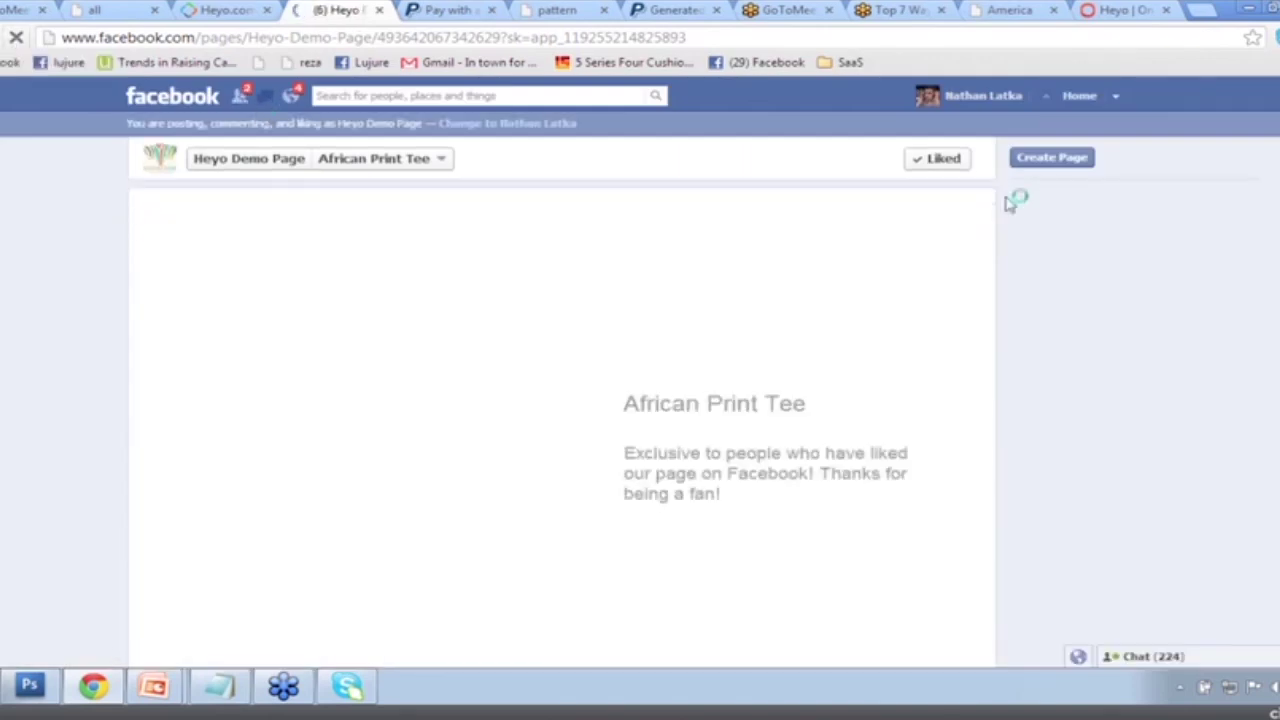
scroll(1006, 207, "down", 3)
scroll(817, 323, "up", 1)
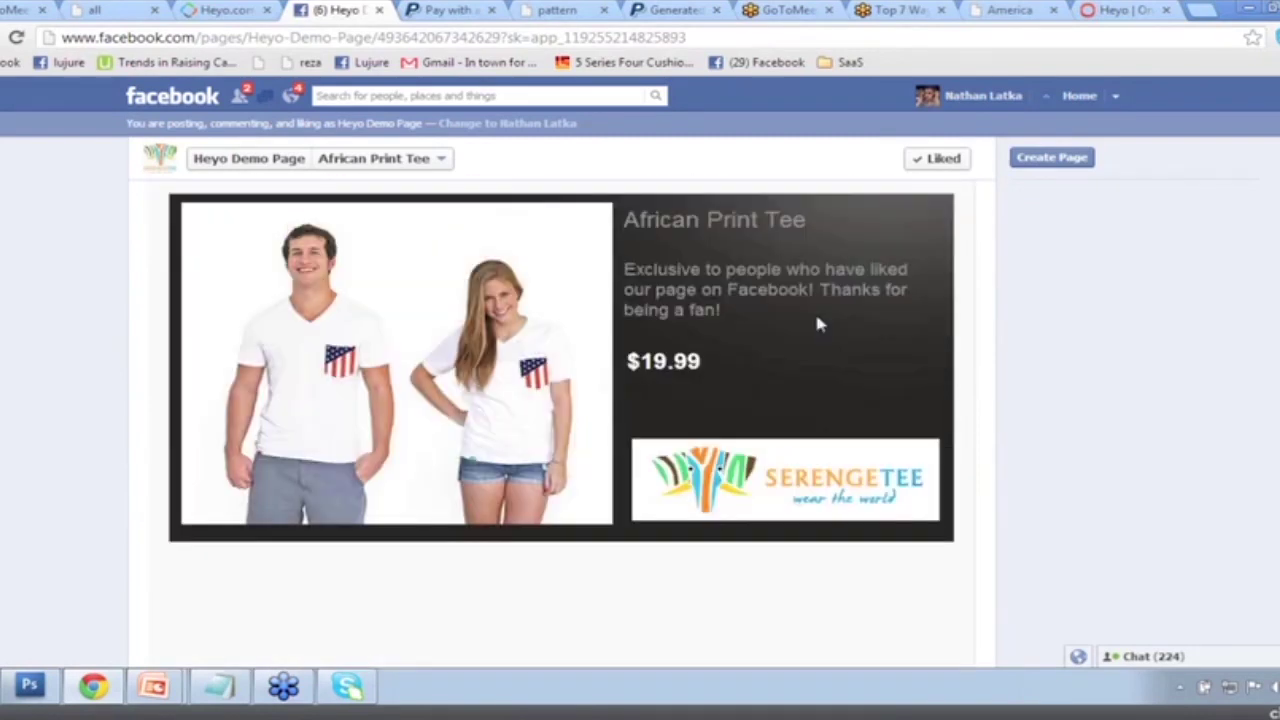
scroll(814, 320, "up", 1)
Confirm the Serengetee logo opens the America tee product page, then bring up the 7Ways deck.
left_click(749, 563)
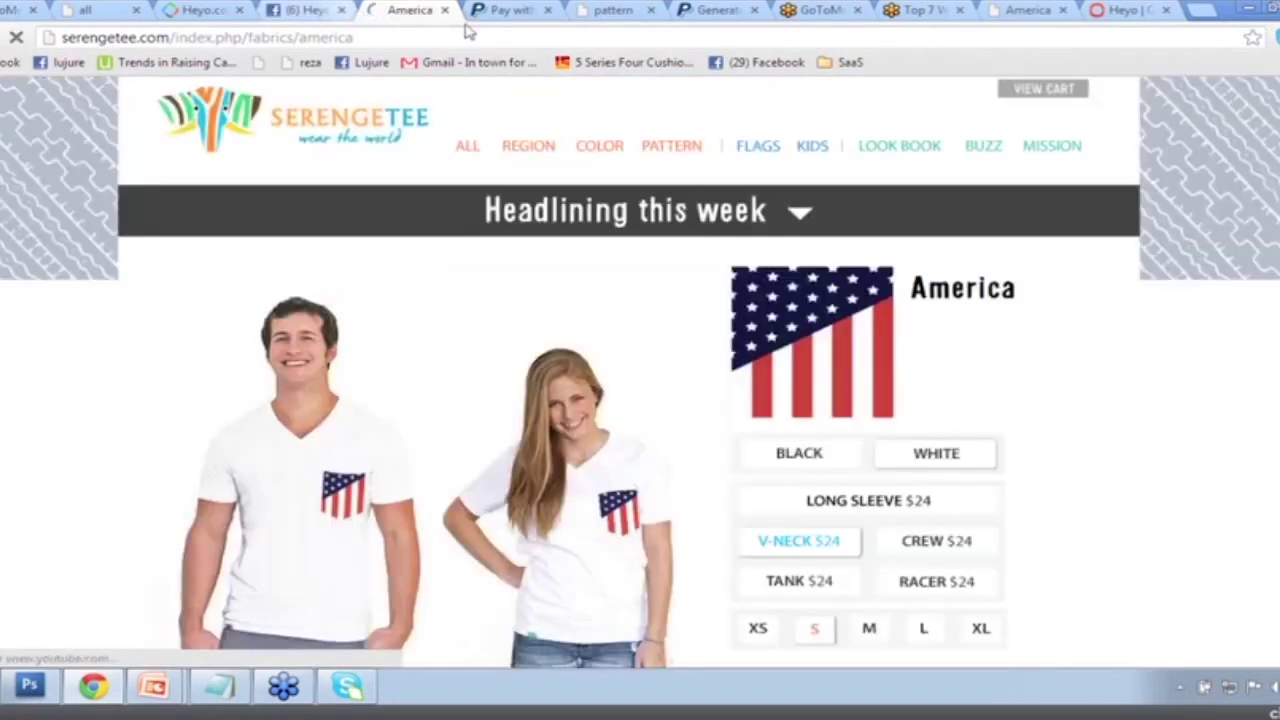
left_click(503, 10)
left_click(410, 10)
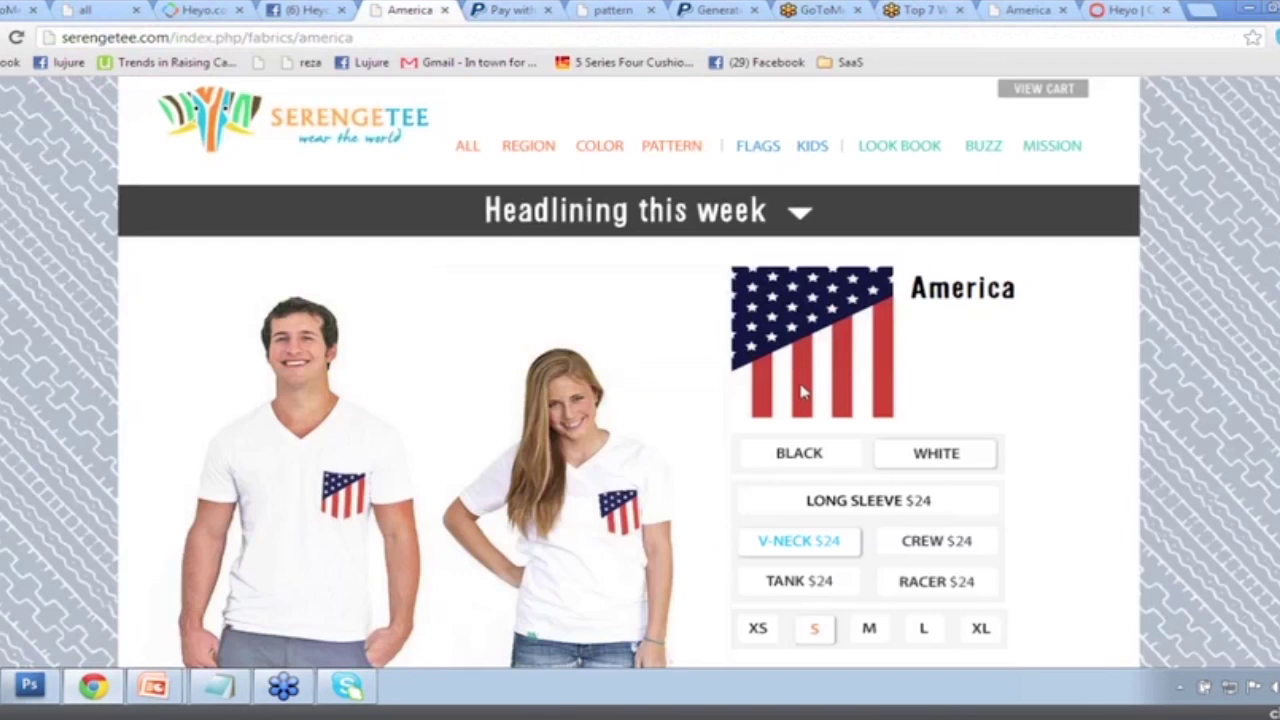
scroll(803, 392, "down", 1)
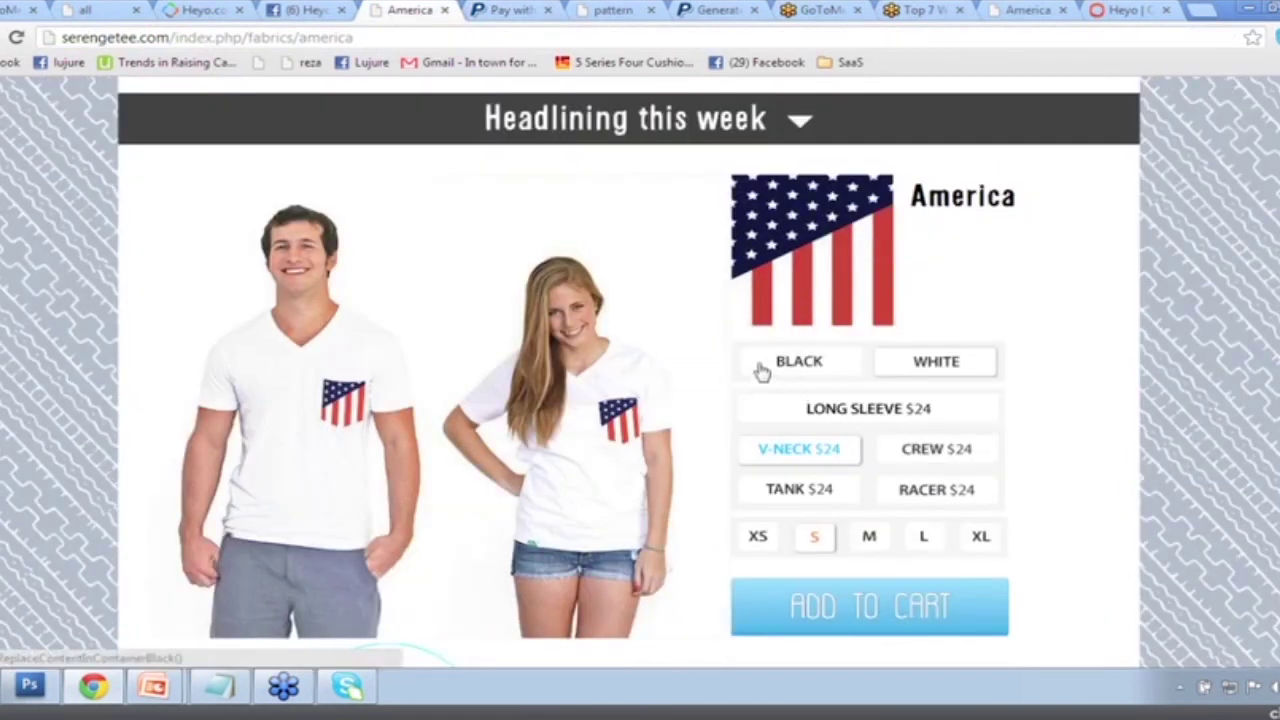
mouse_move(162, 697)
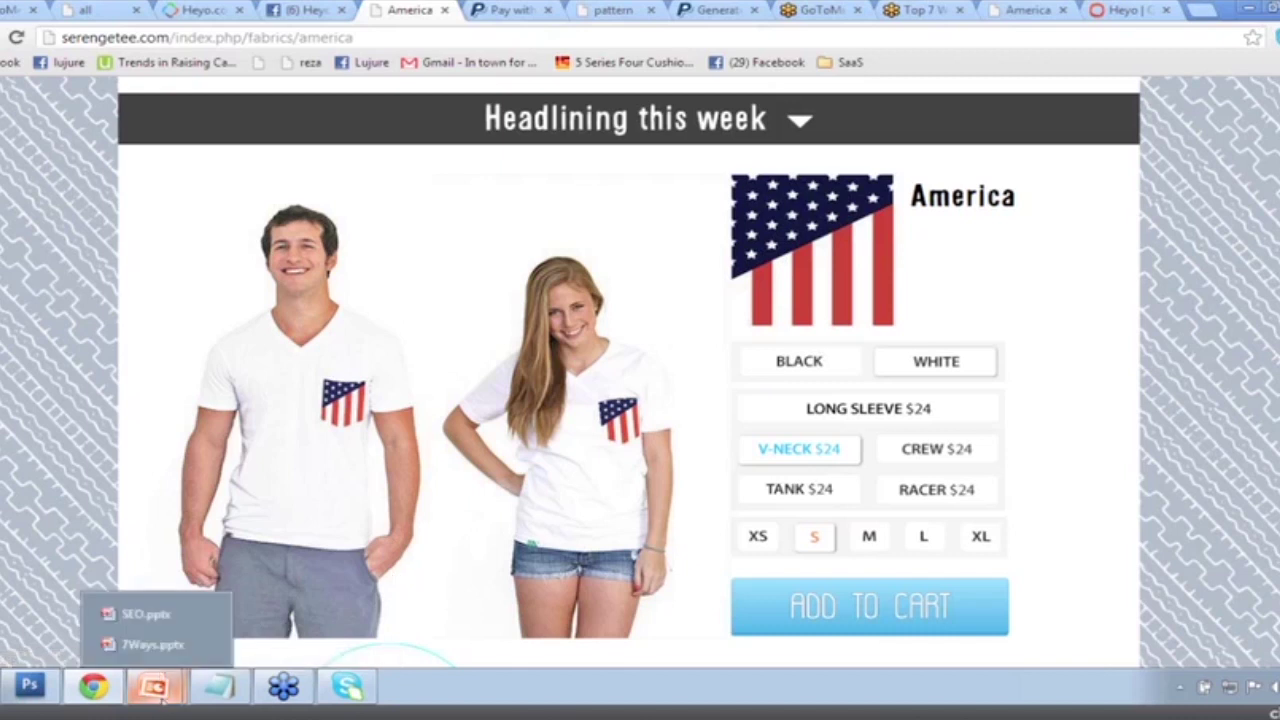
left_click(160, 648)
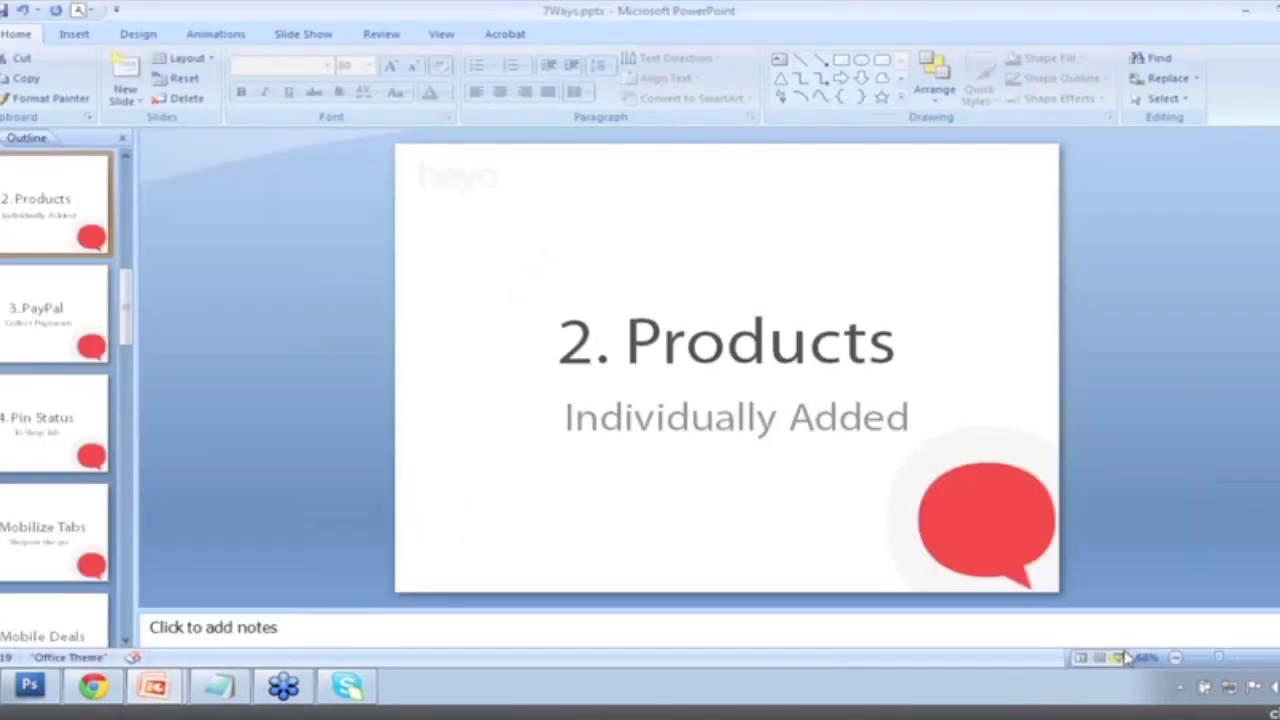
Present the 7Ways slides from Products past PayPal to '4. Pin Status – To Shop Tab', then exit.
left_click(1118, 658)
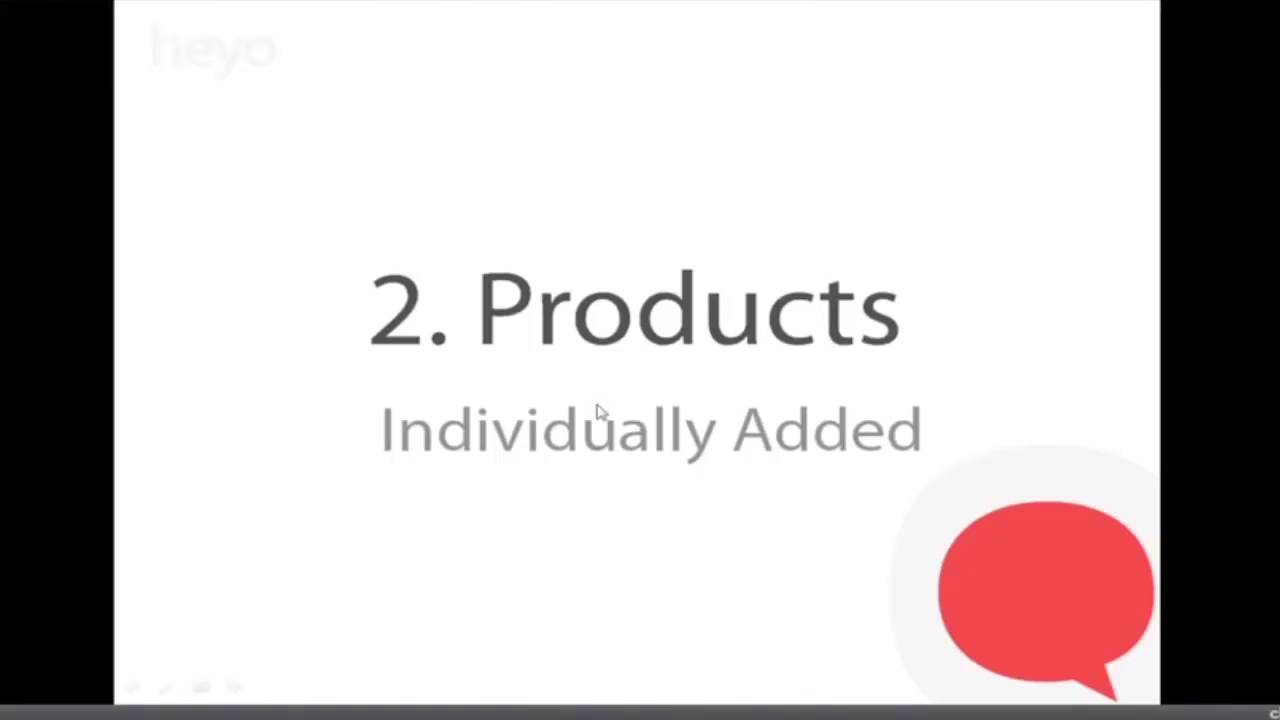
key("Left")
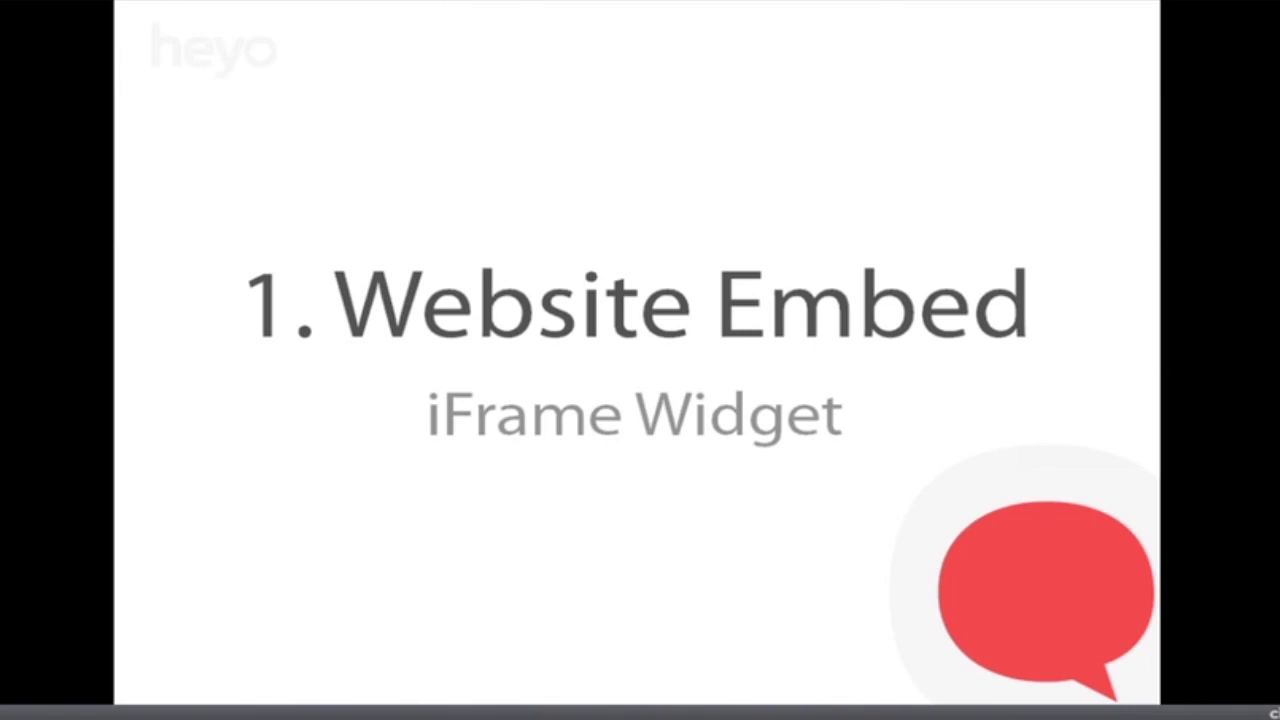
key("Right")
key("Right")
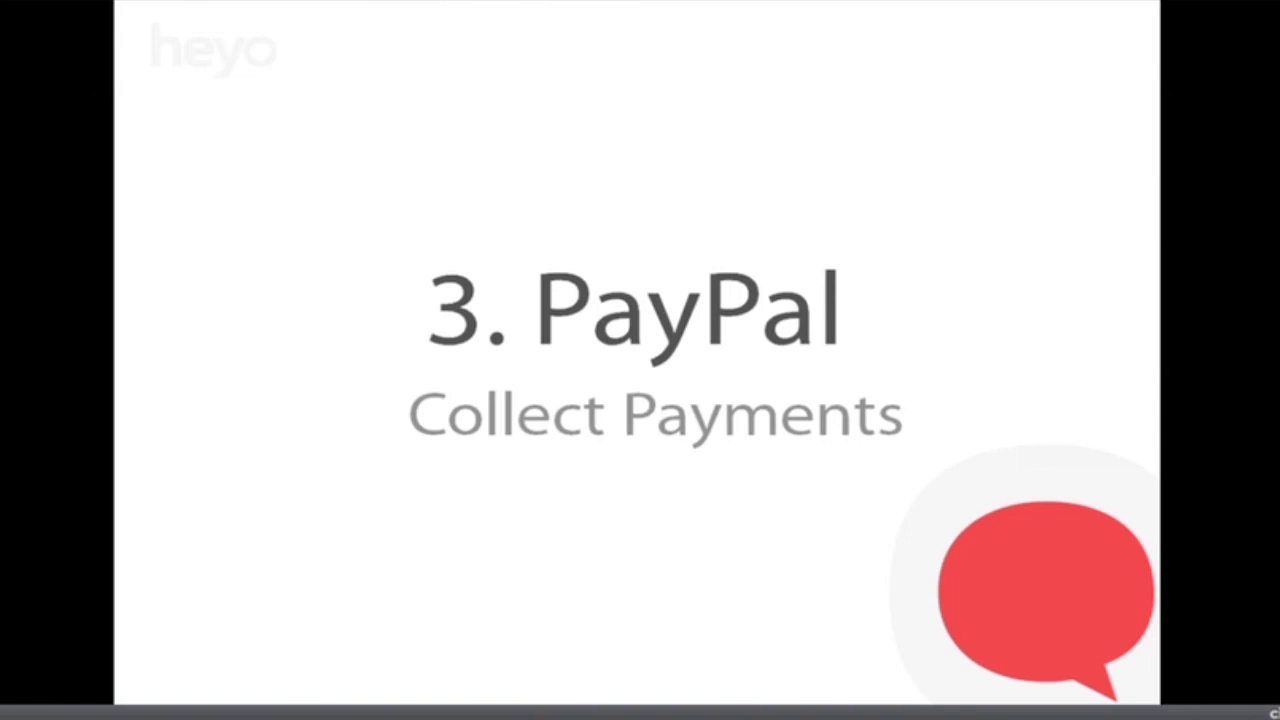
key("Left")
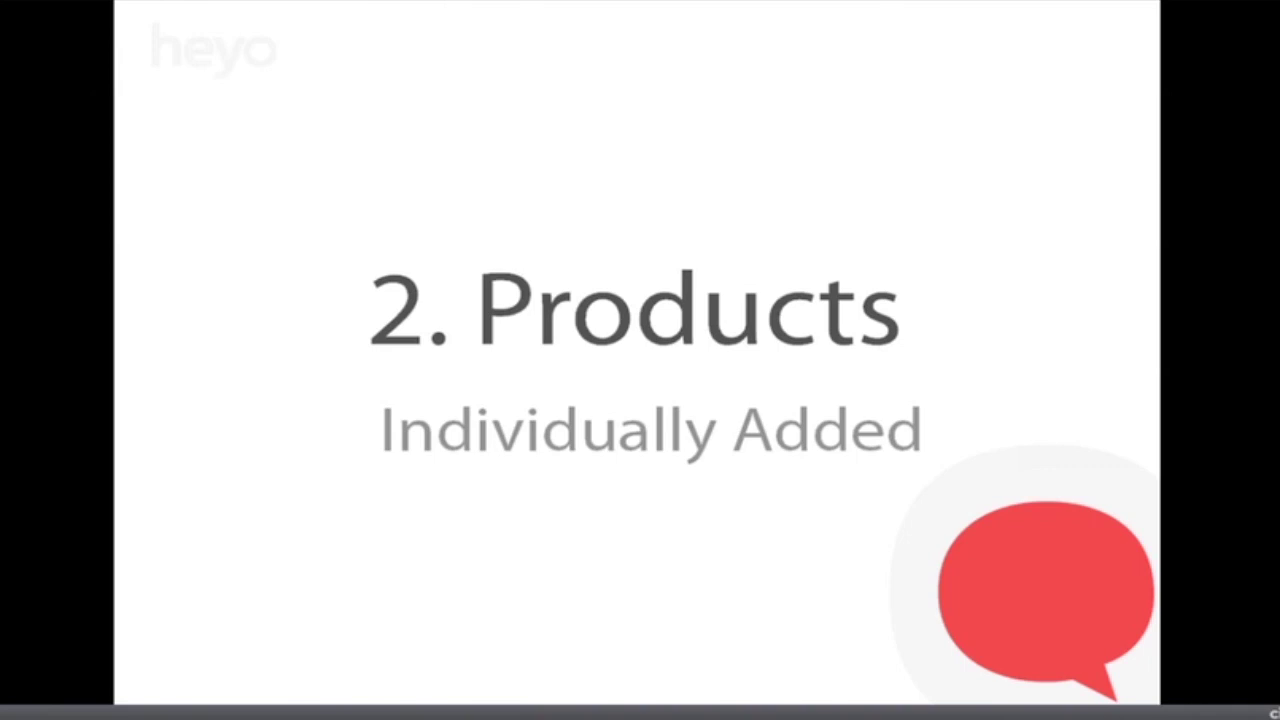
key("Right")
key("Right")
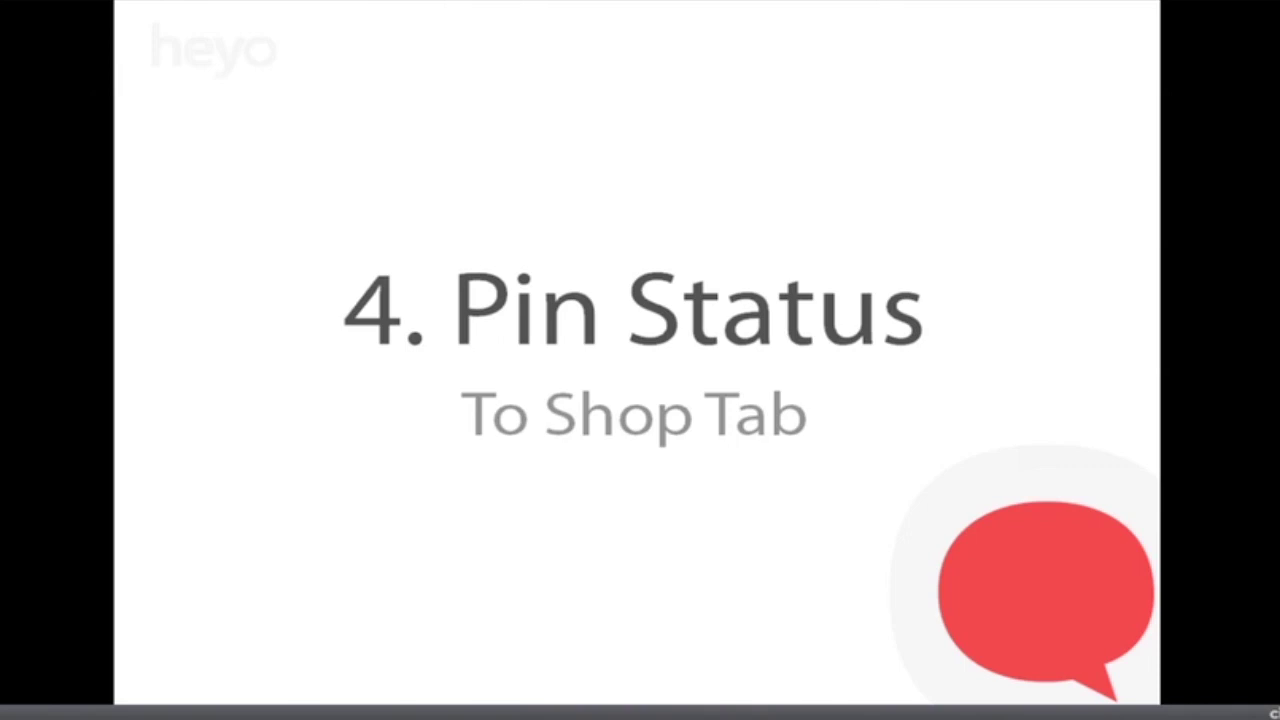
key("Escape")
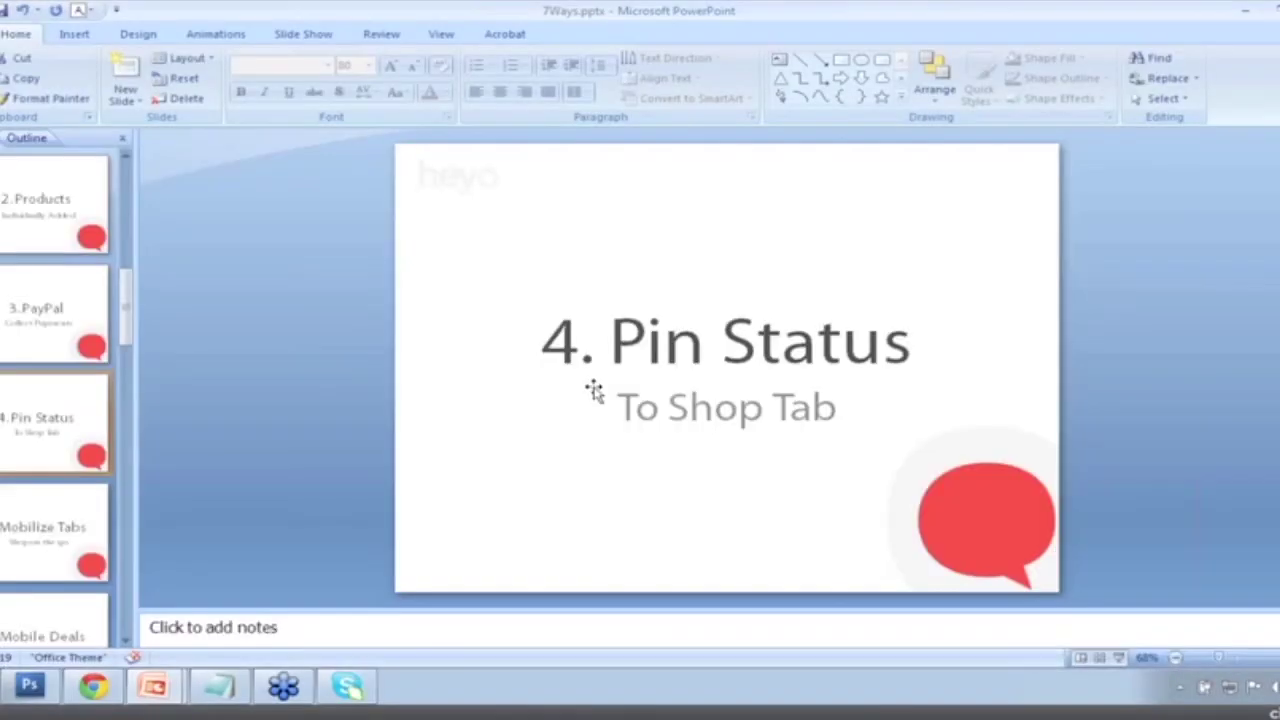
Copy the African Print Tee shop tab's web address from the Facebook page tab.
left_click(86, 690)
left_click(318, 9)
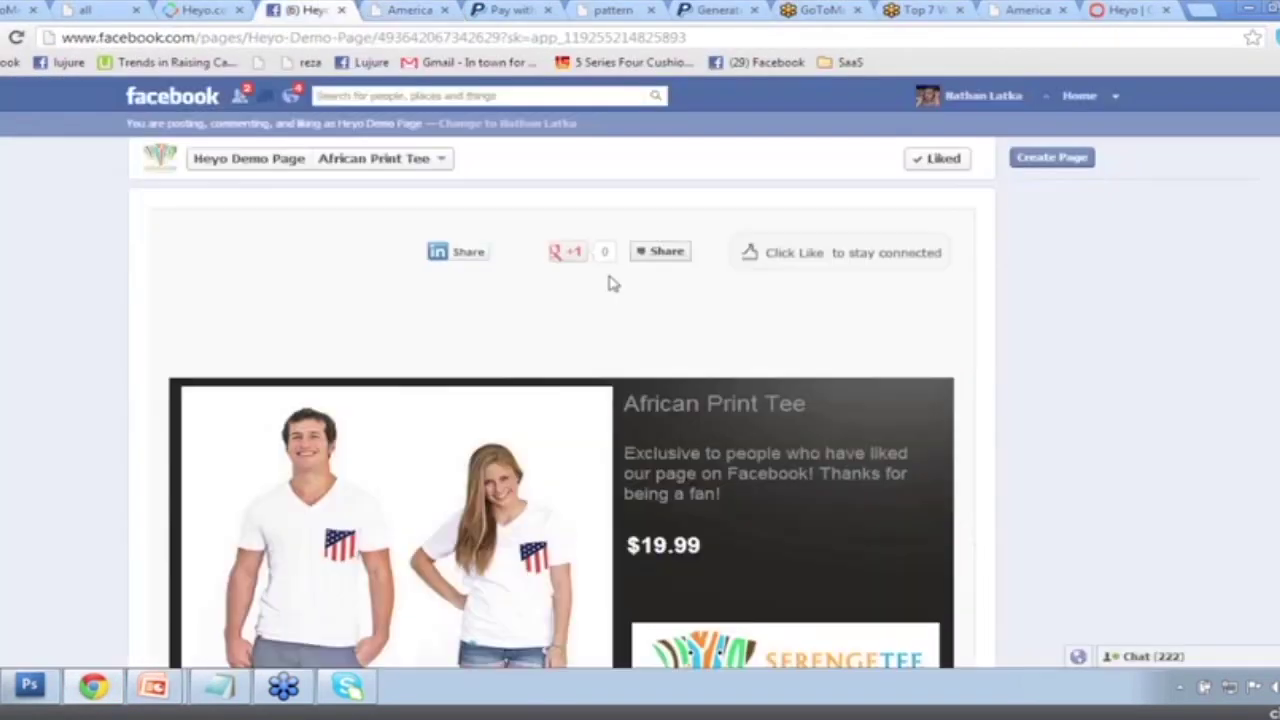
right_click(340, 40)
left_click(366, 95)
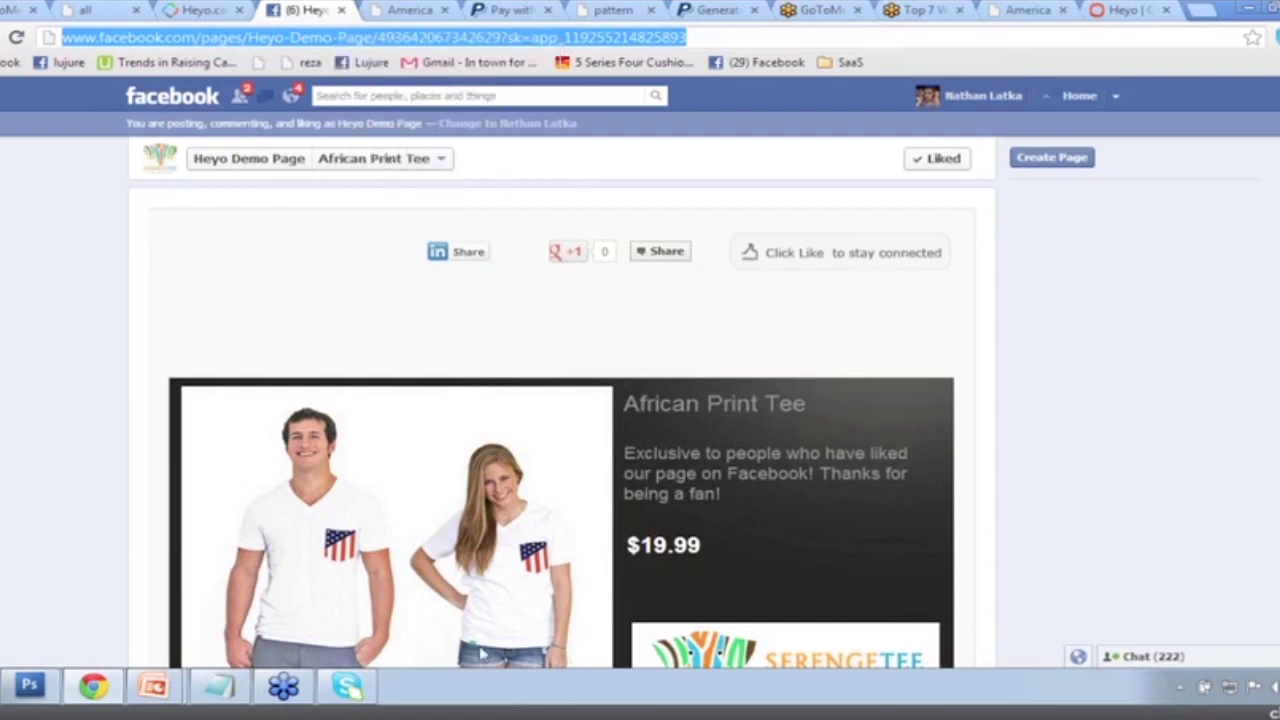
On the Heyo Demo Page timeline, write the status "LIKE if you love a comfortable tee with a kick butt fabric pocket!".
left_click(203, 162)
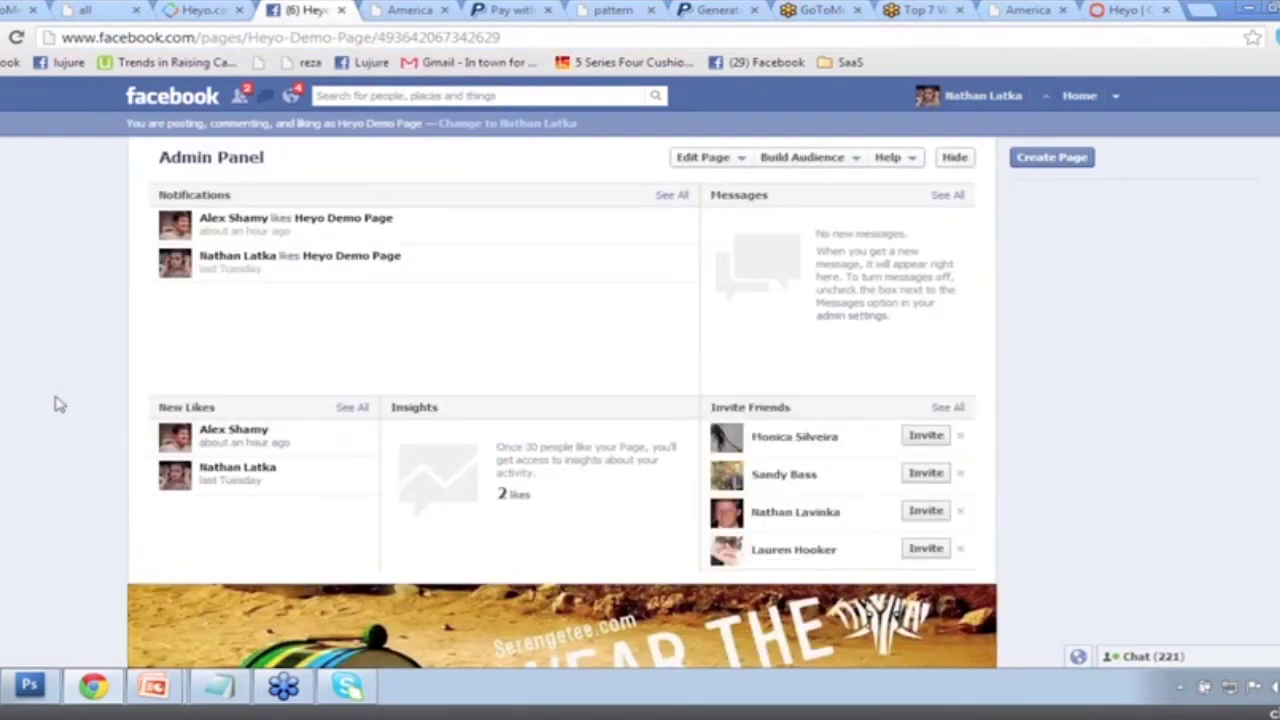
scroll(56, 404, "down", 7)
scroll(160, 530, "down", 1)
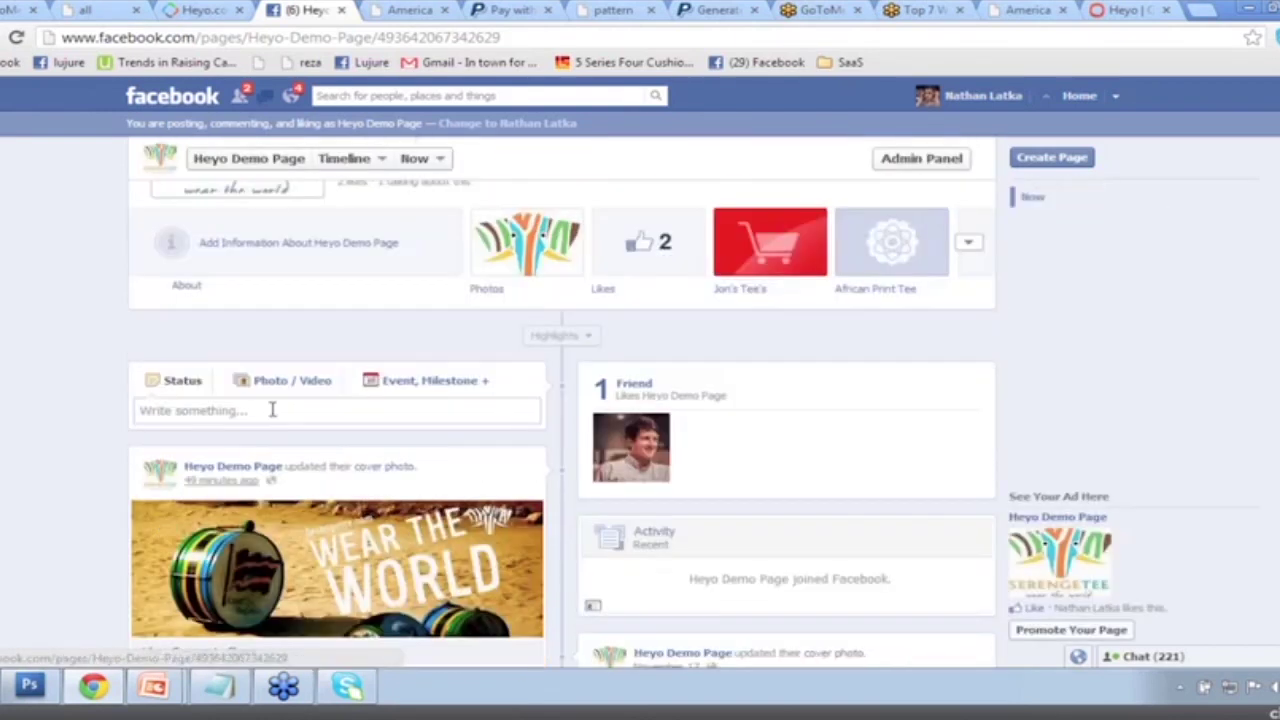
left_click(270, 408)
type("LIK")
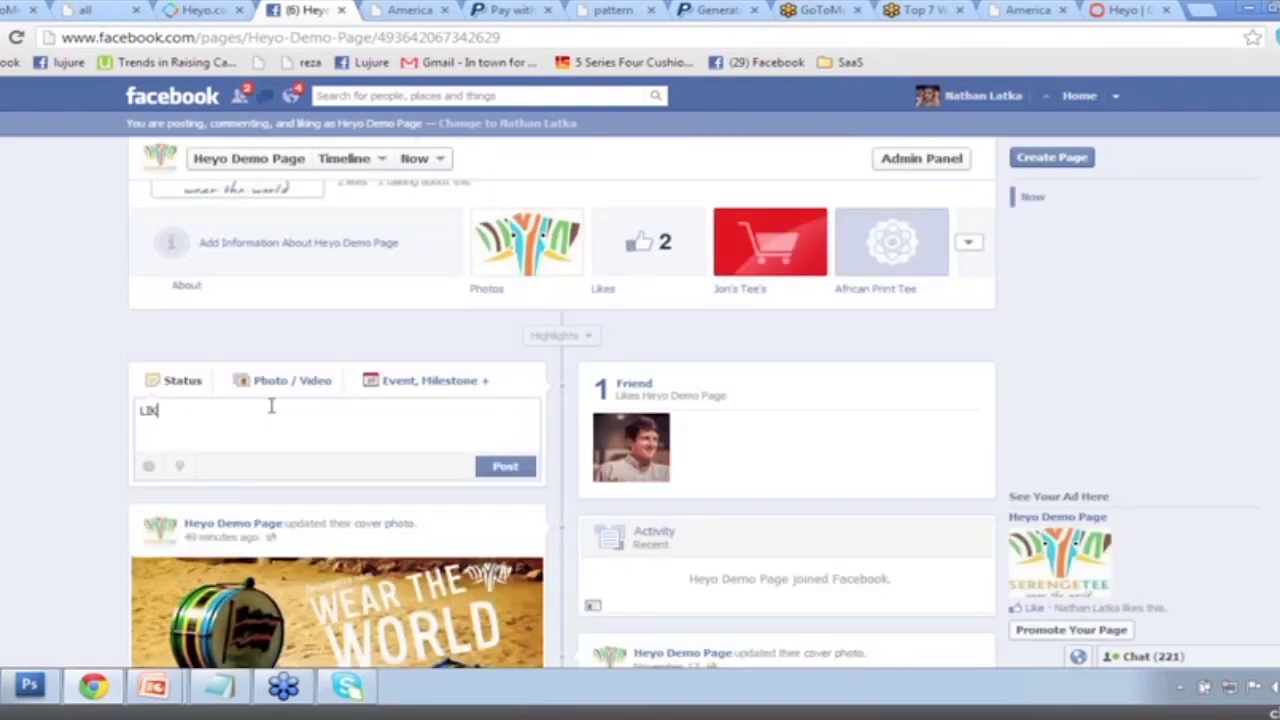
type("E if you love ")
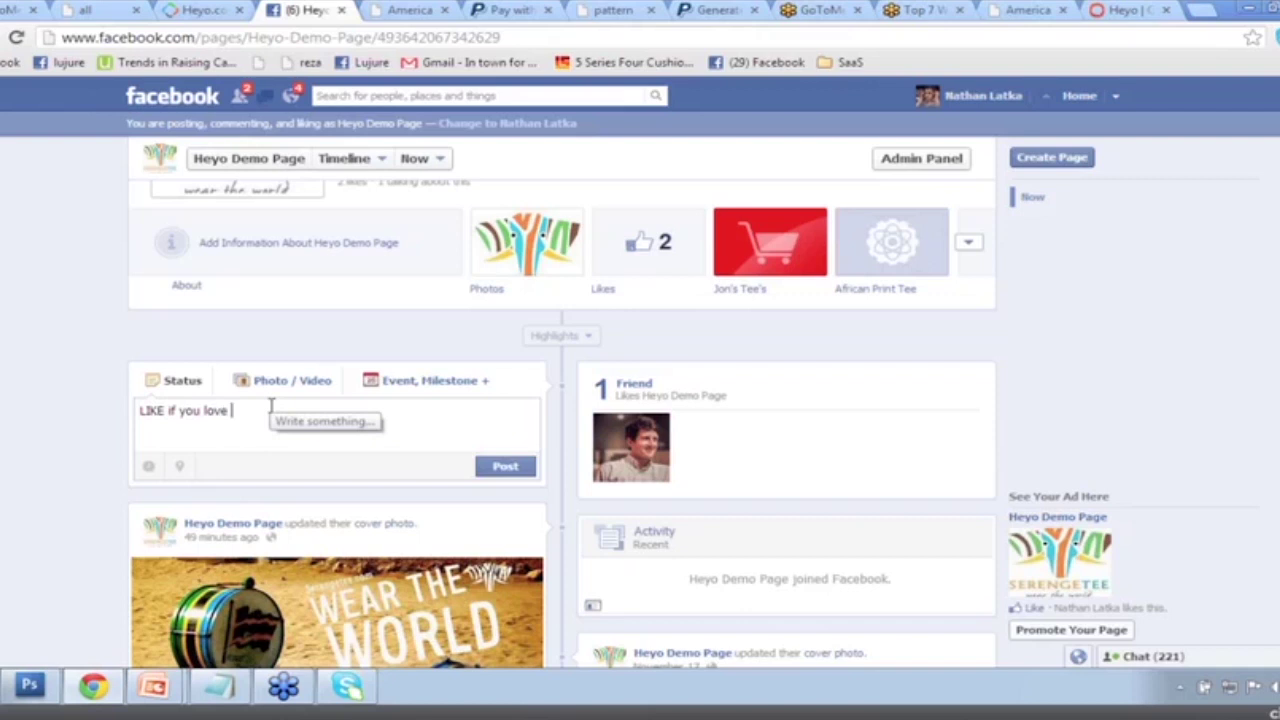
type("a comfortable tee with a kick bu")
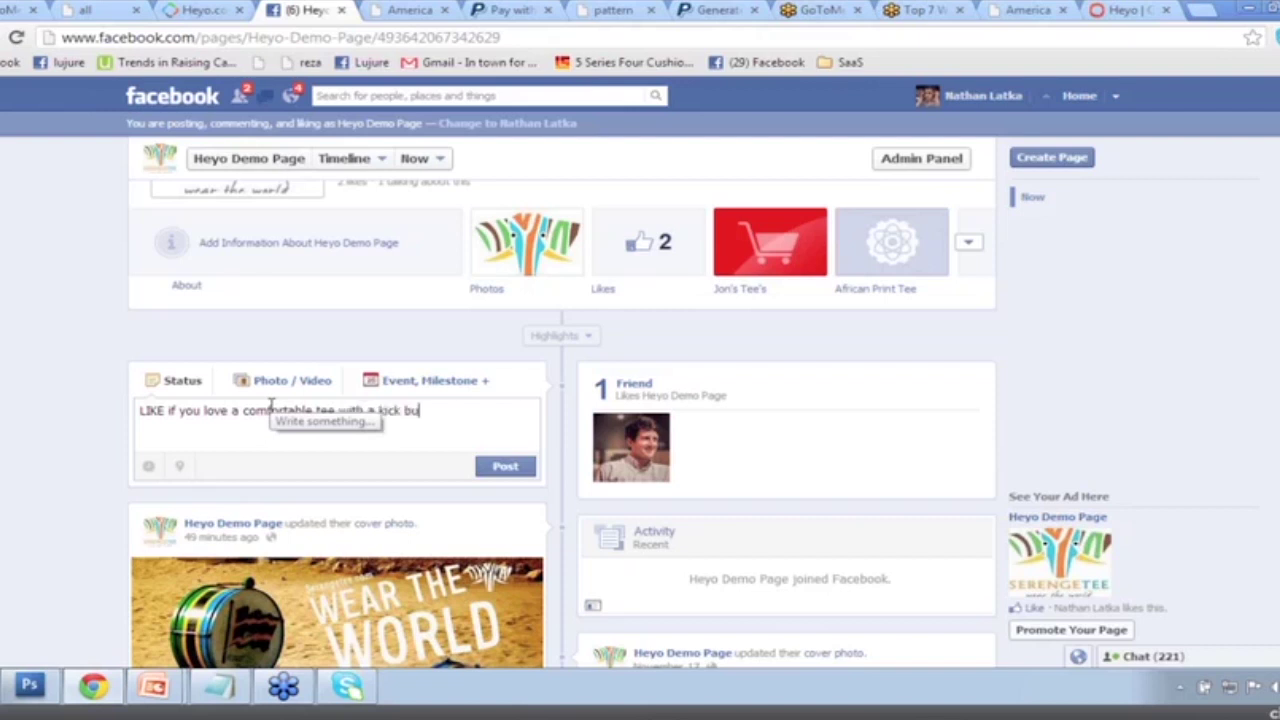
type("tt fabric po")
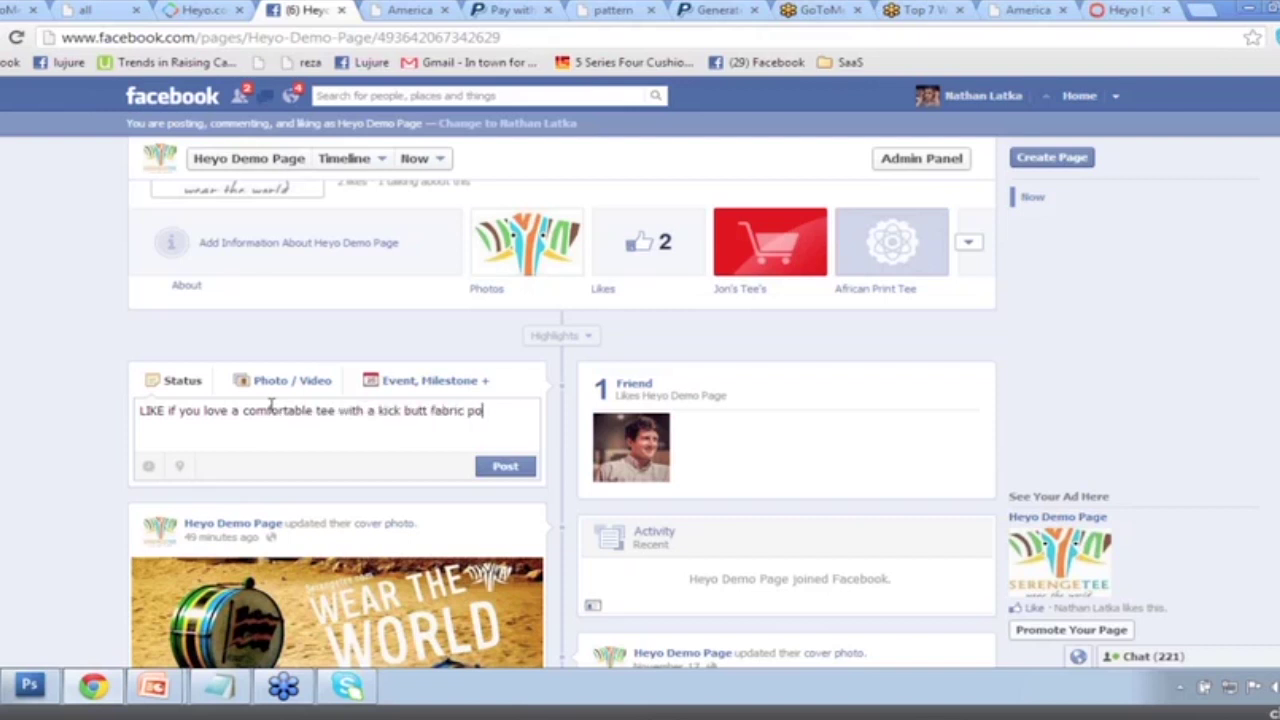
type("cket!")
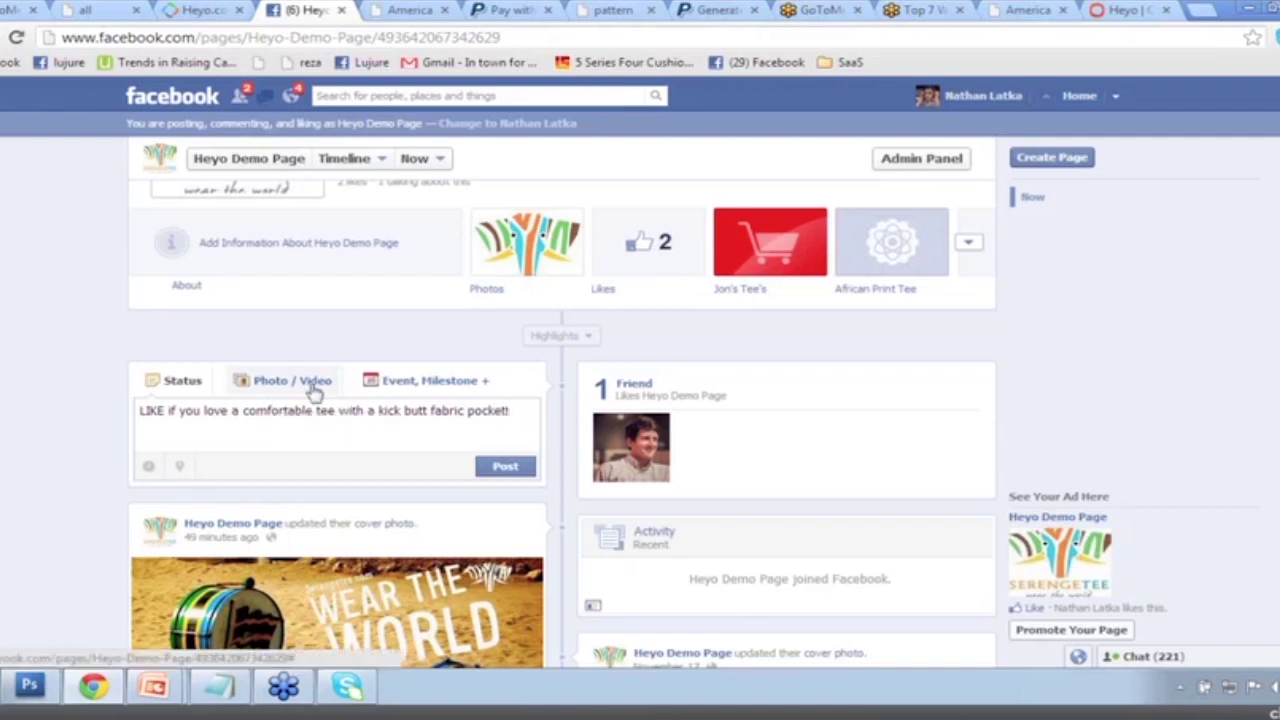
Attach the Demo_America-White-V.jpg product photo to the status.
left_click(325, 383)
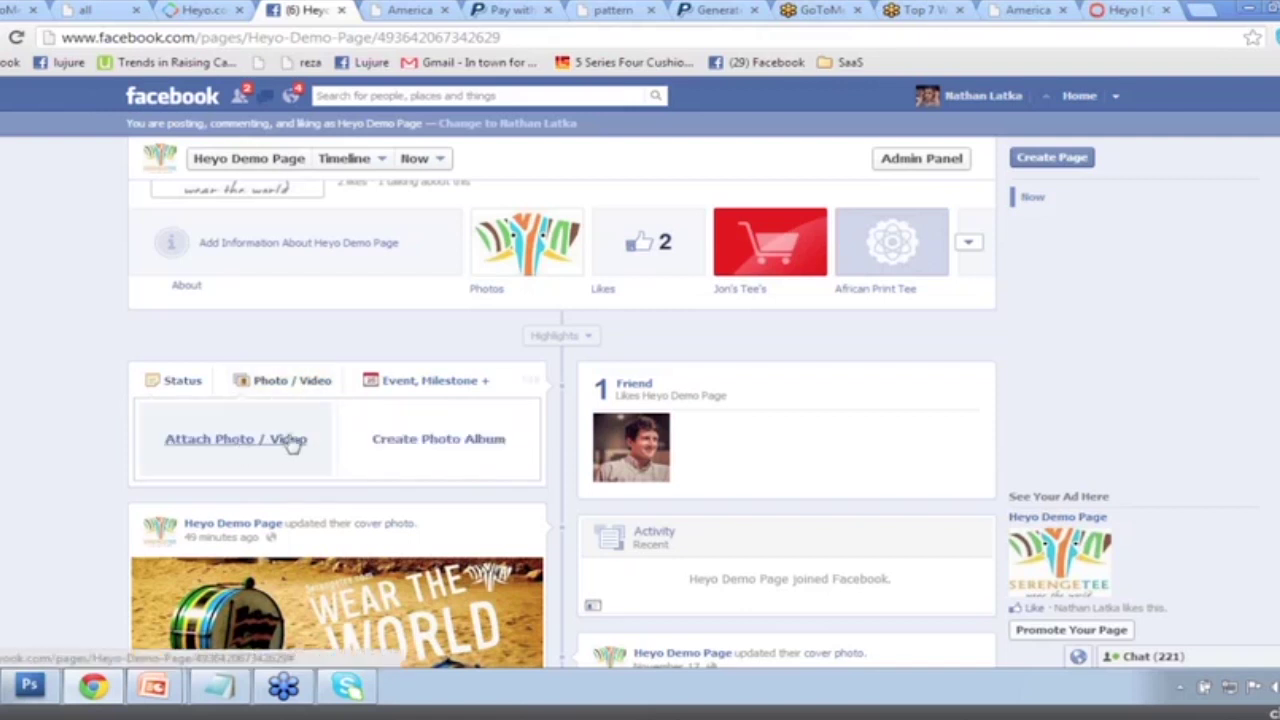
left_click(290, 443)
left_click(182, 497)
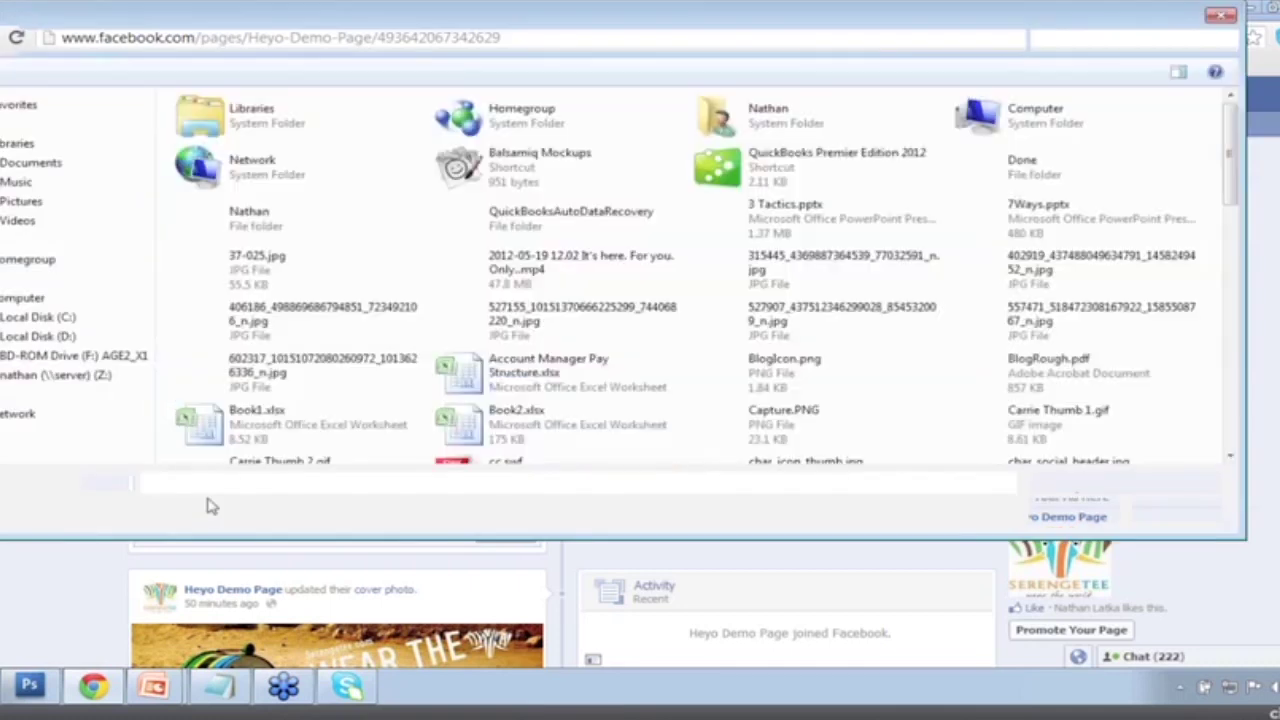
left_click(766, 285)
scroll(766, 285, "down", 5)
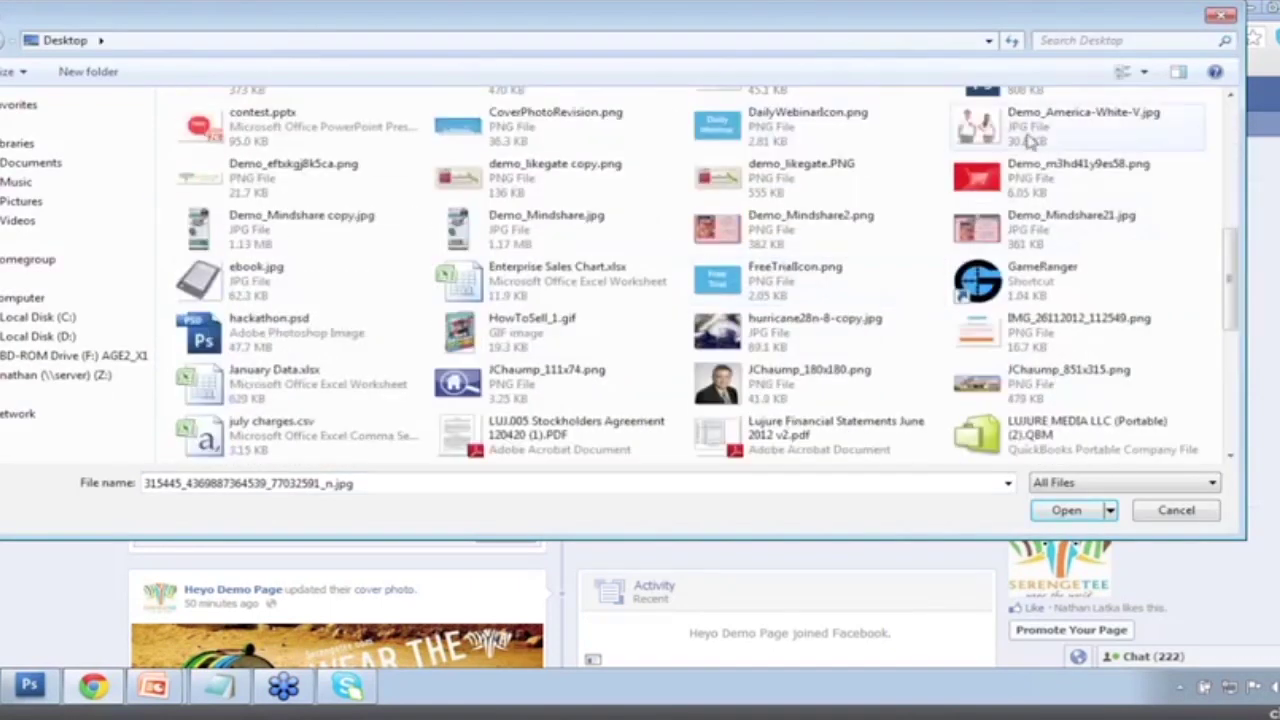
double_click(1060, 103)
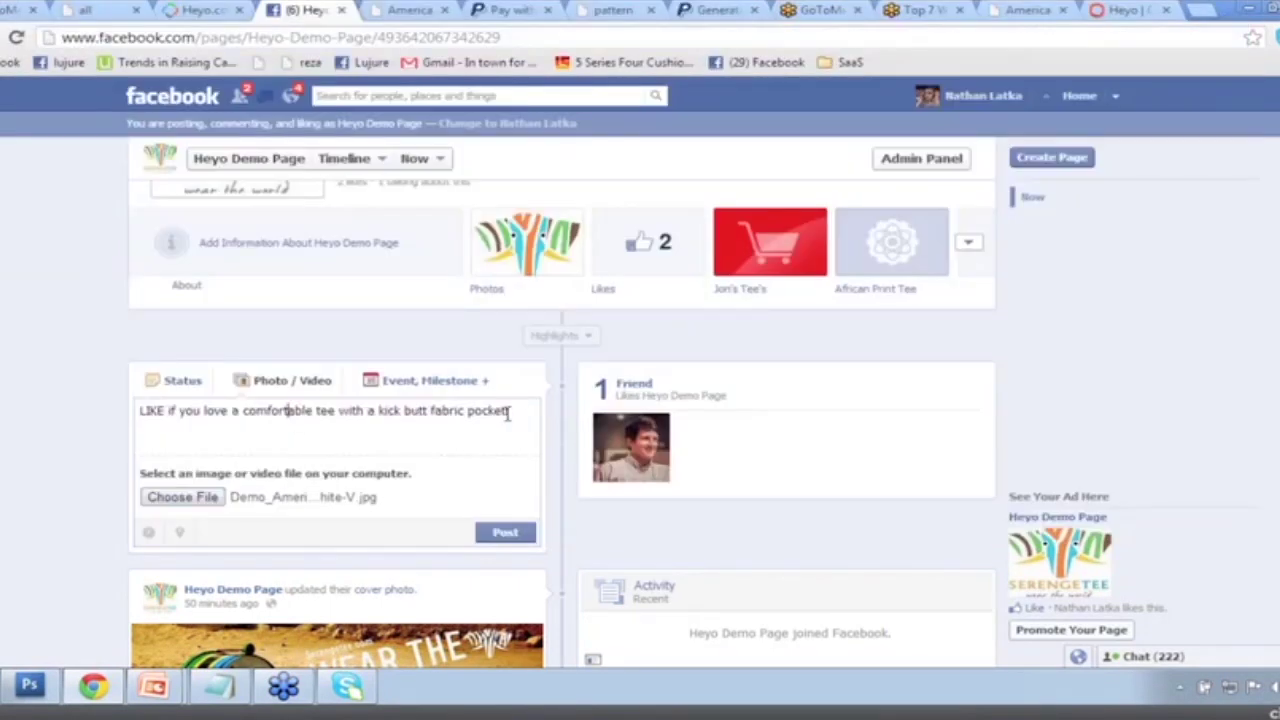
Append "then click here to grab one before we run out:" and paste the shop tab link.
left_click(514, 412)
type("then clic")
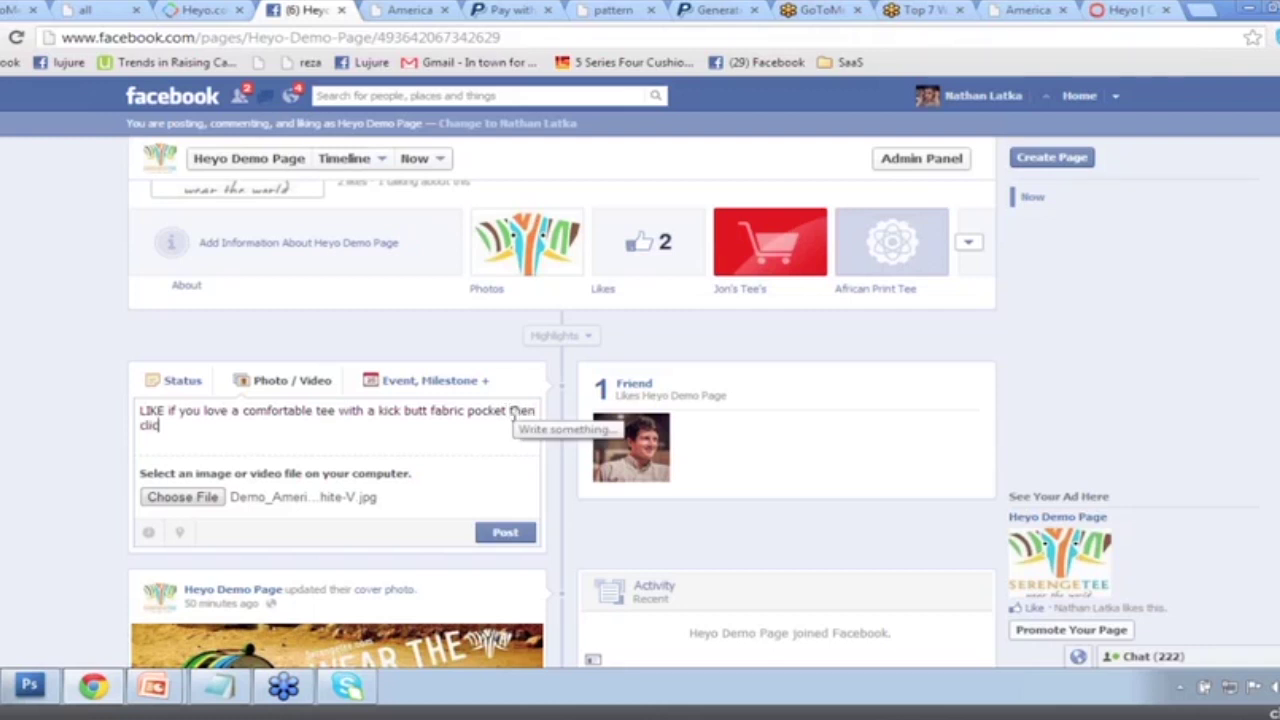
type("k here to grab one b")
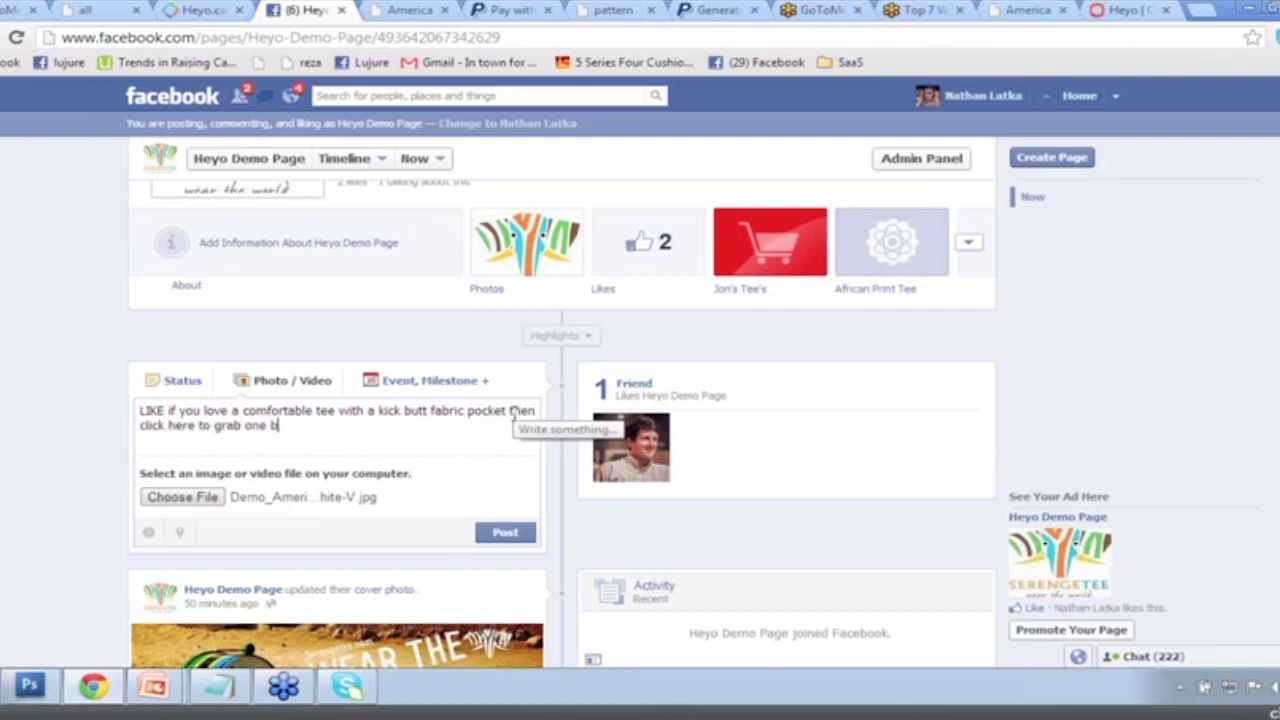
type("efore we run out:")
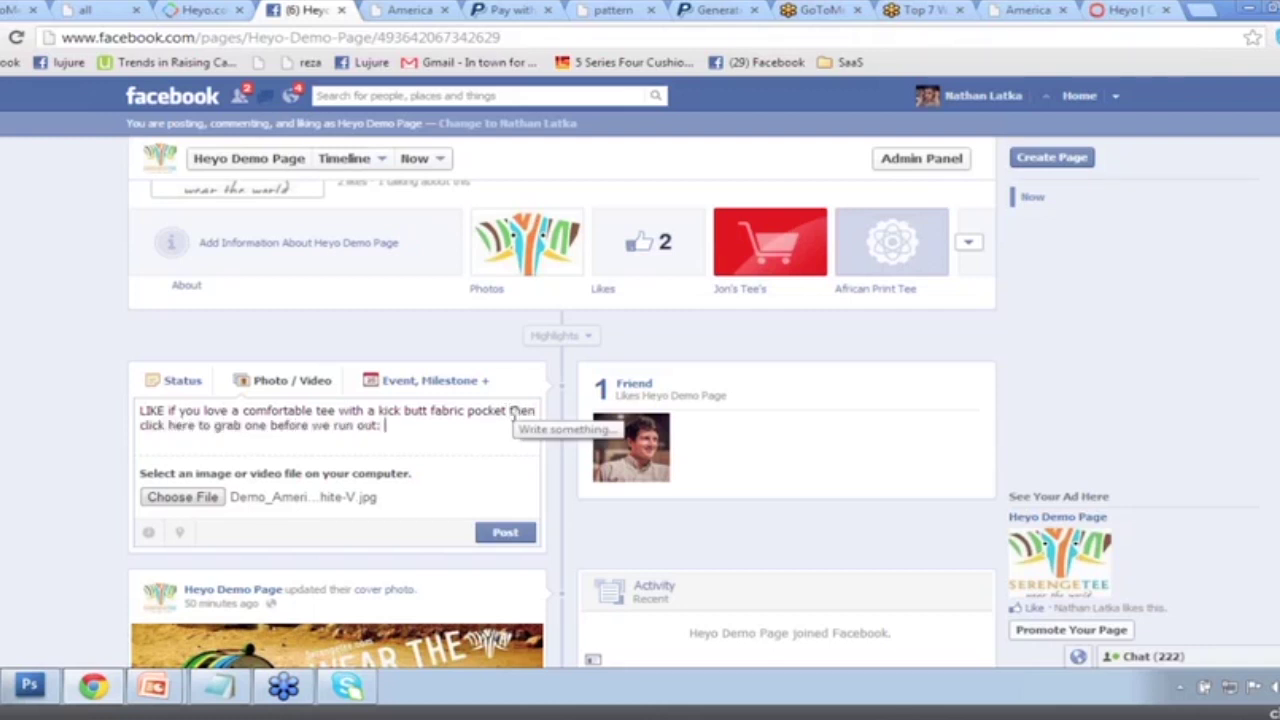
key("ctrl+v")
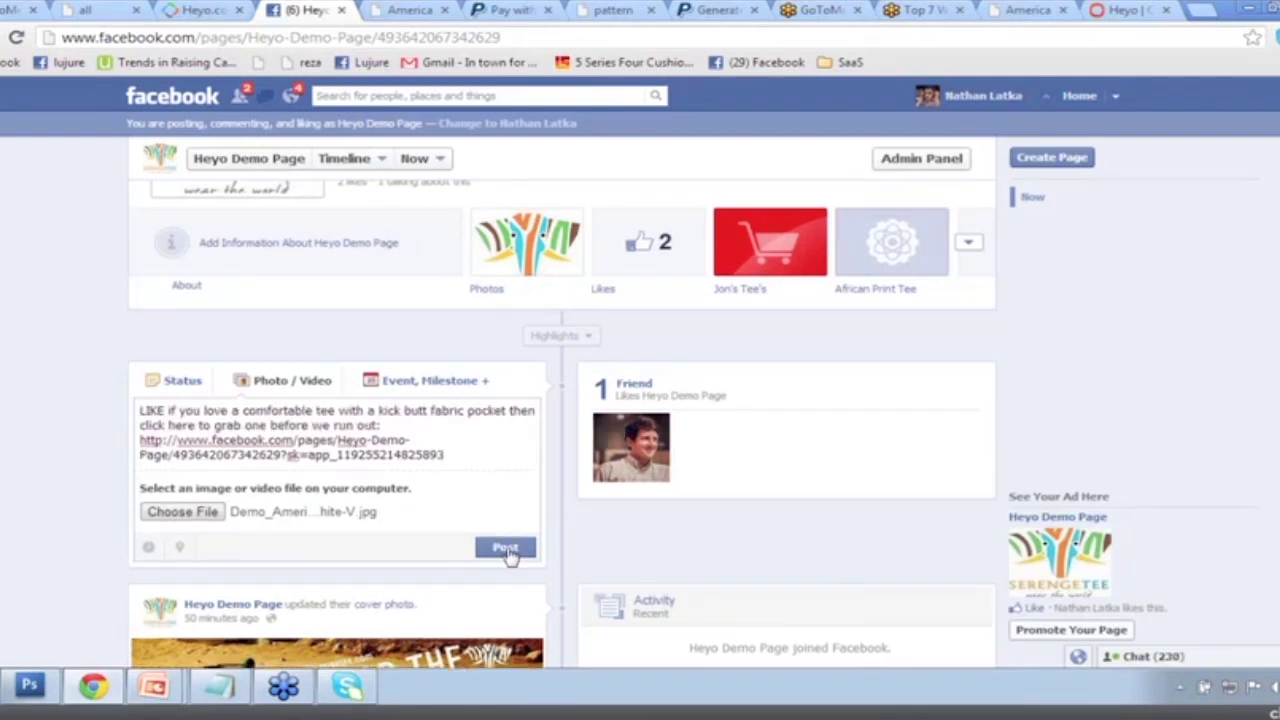
Post the status with the tee photo to the Heyo Demo Page timeline.
left_click(505, 548)
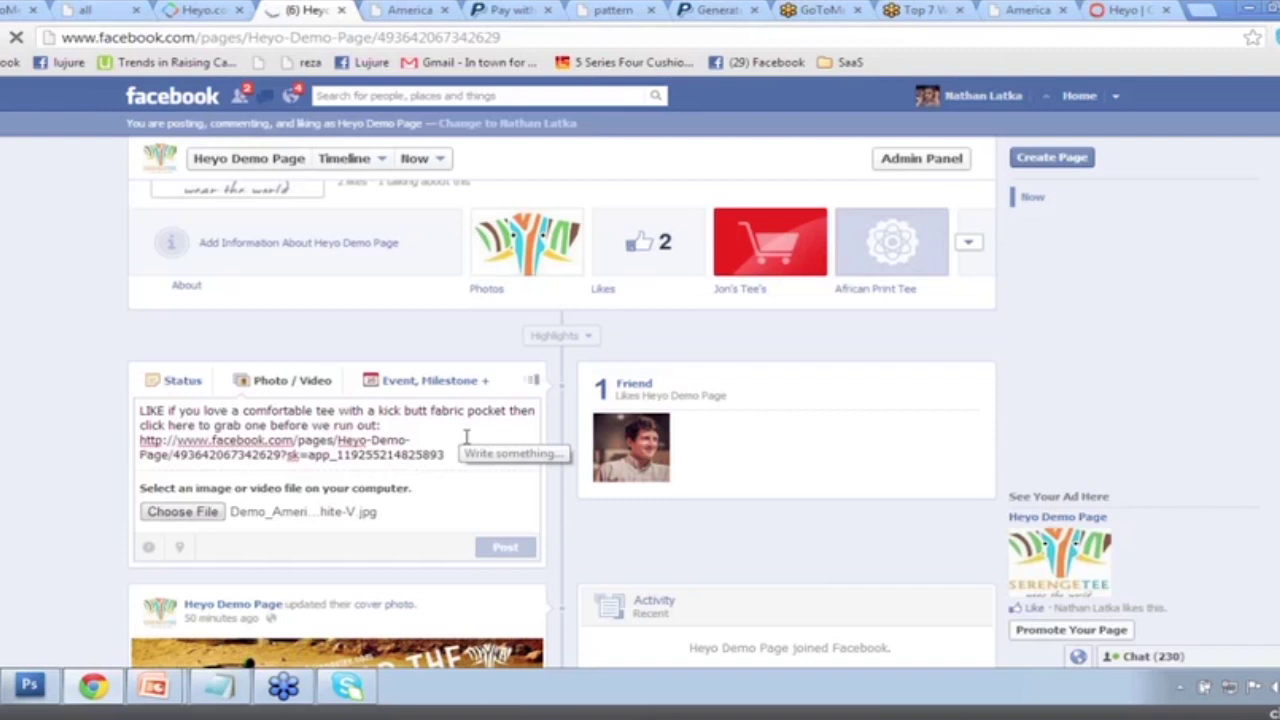
scroll(463, 443, "down", 4)
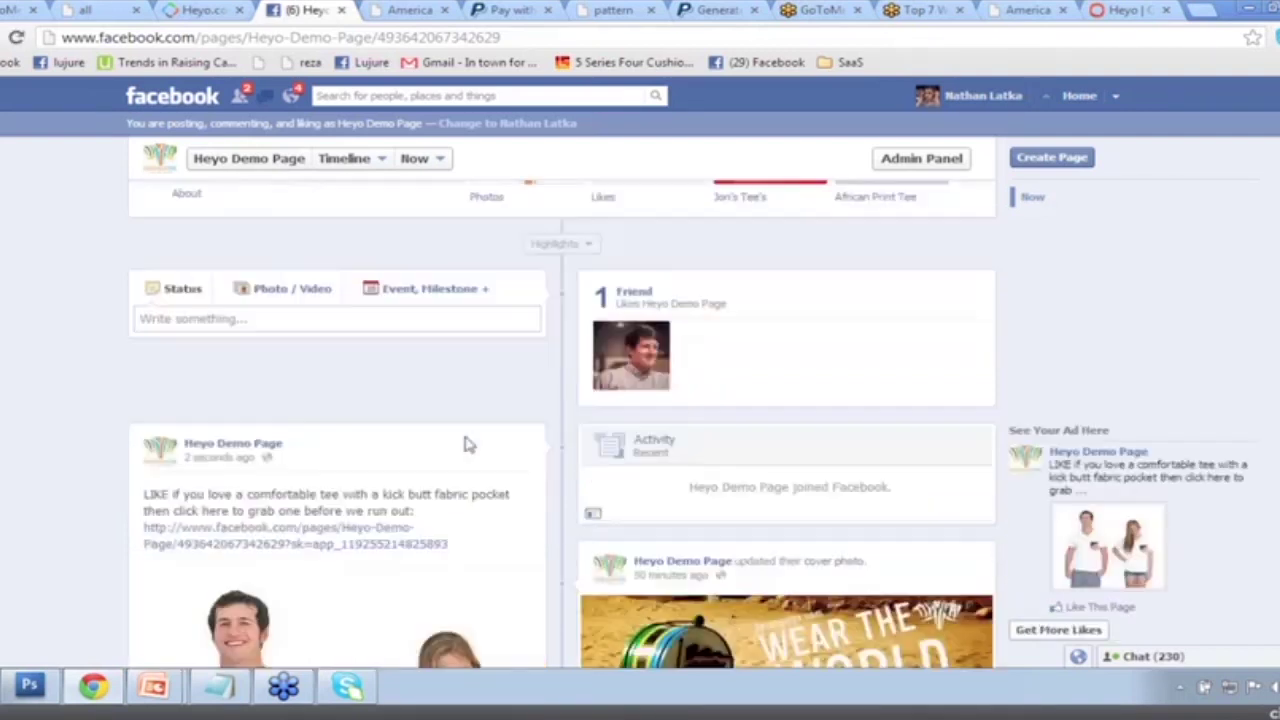
scroll(153, 532, "down", 1)
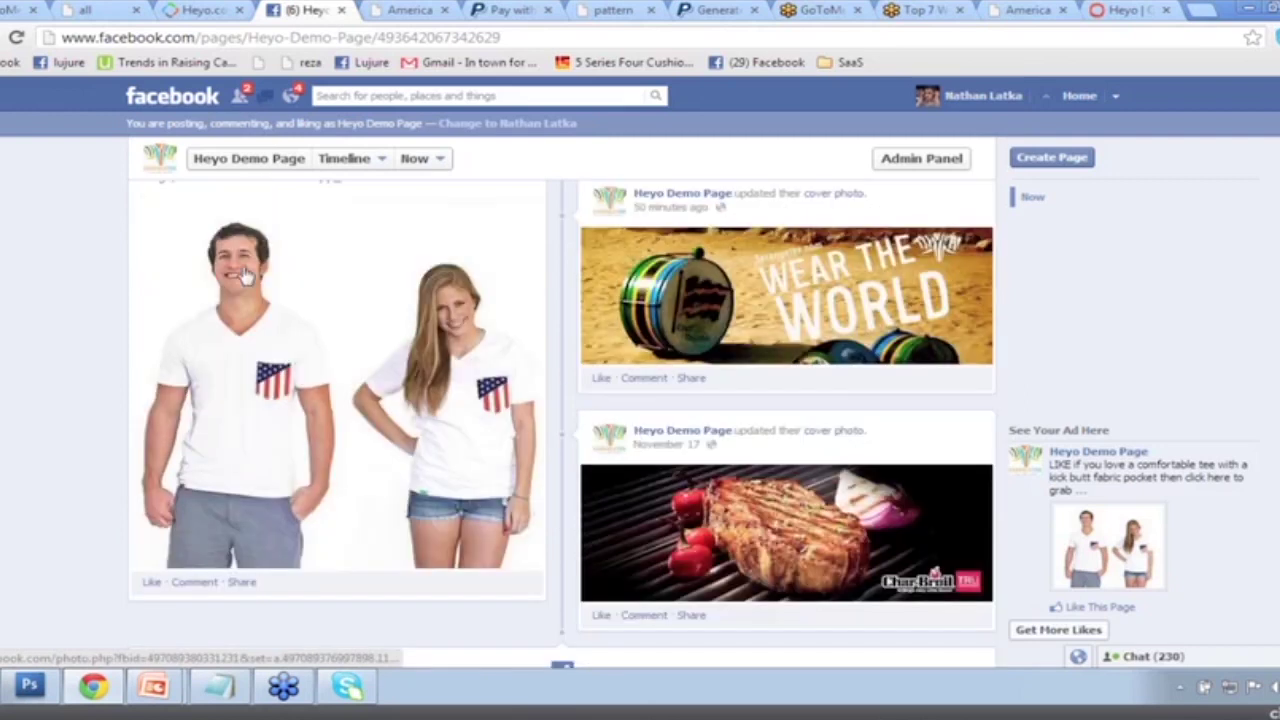
scroll(323, 517, "up", 2)
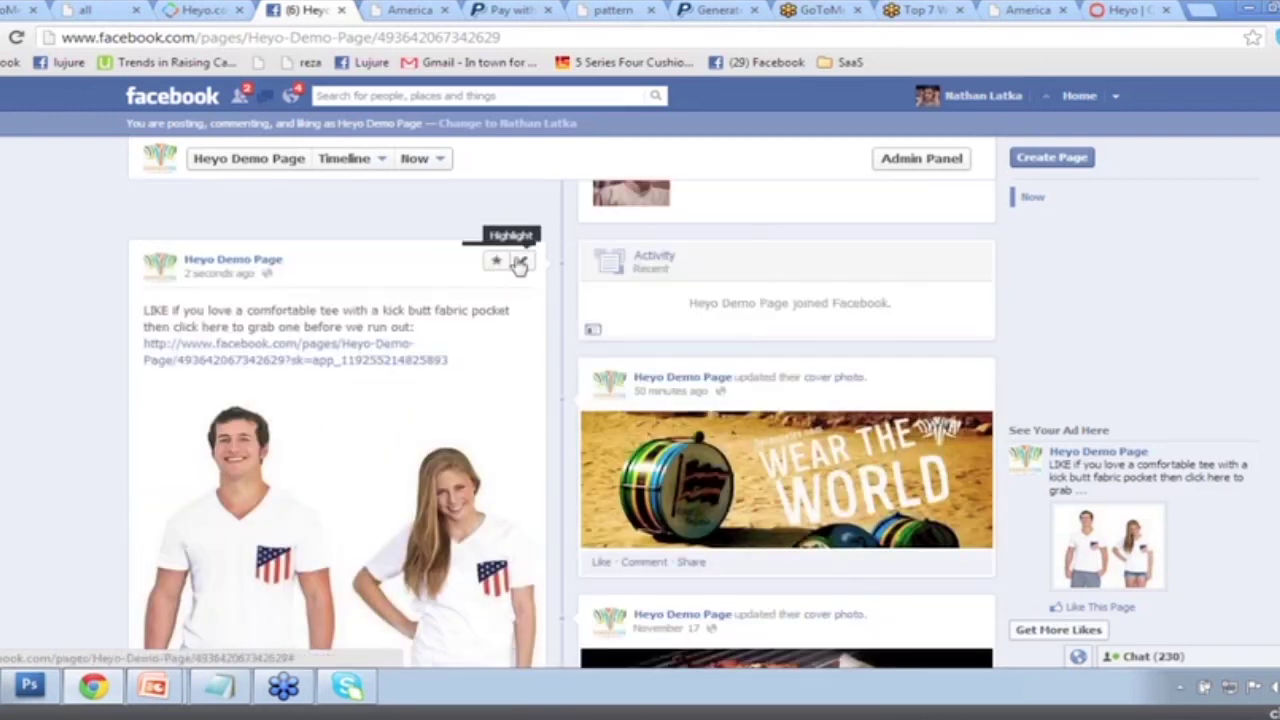
Pin the new post to the top of the page timeline.
left_click(518, 262)
left_click(436, 284)
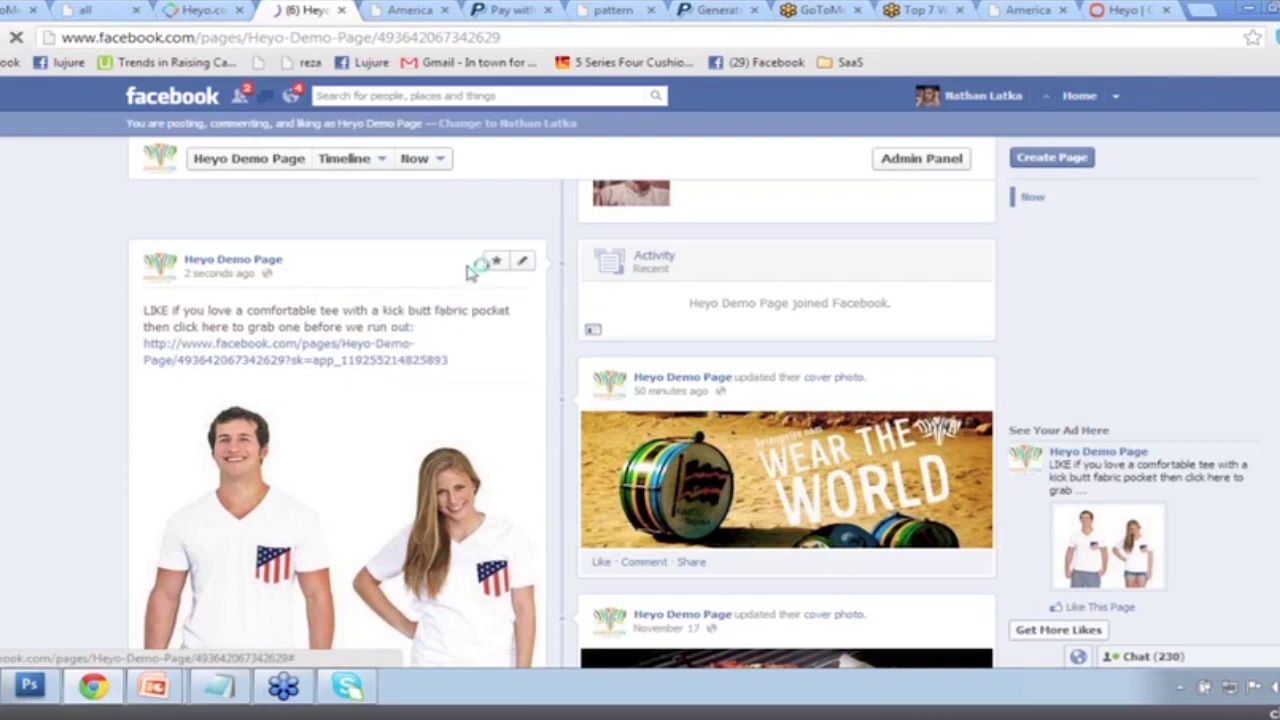
scroll(466, 394, "down", 3)
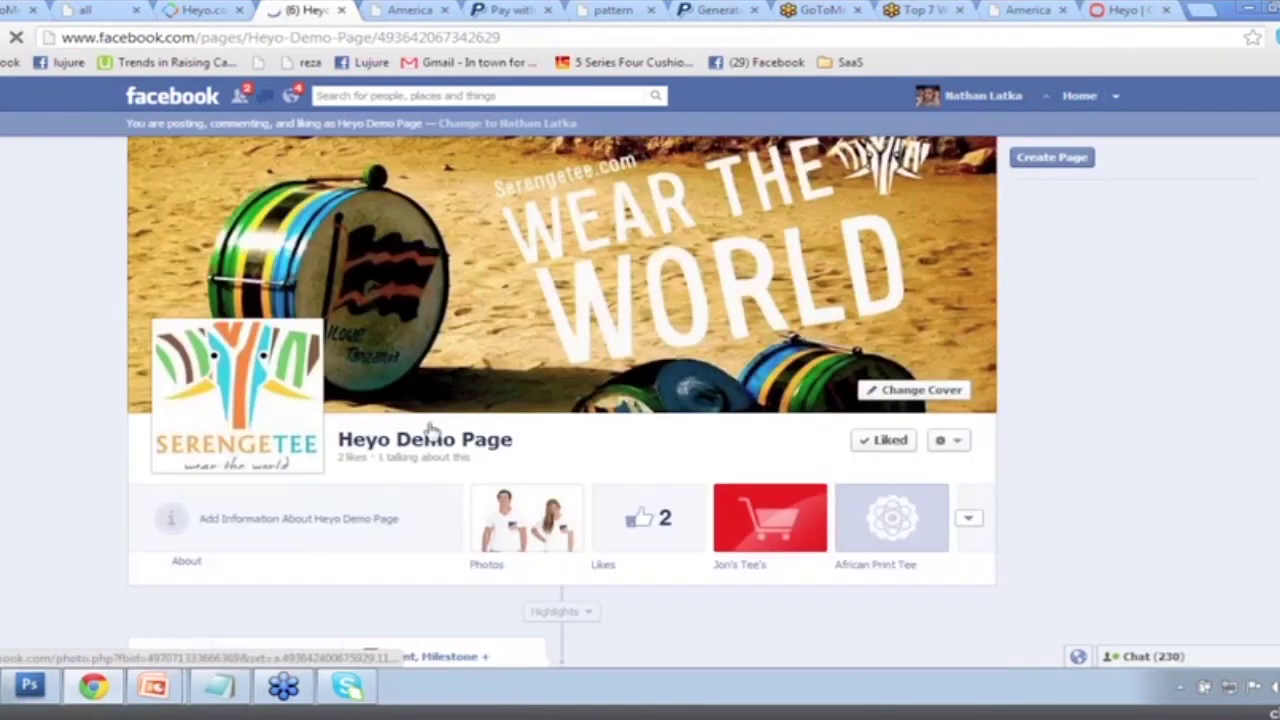
scroll(440, 420, "down", 4)
scroll(162, 486, "down", 3)
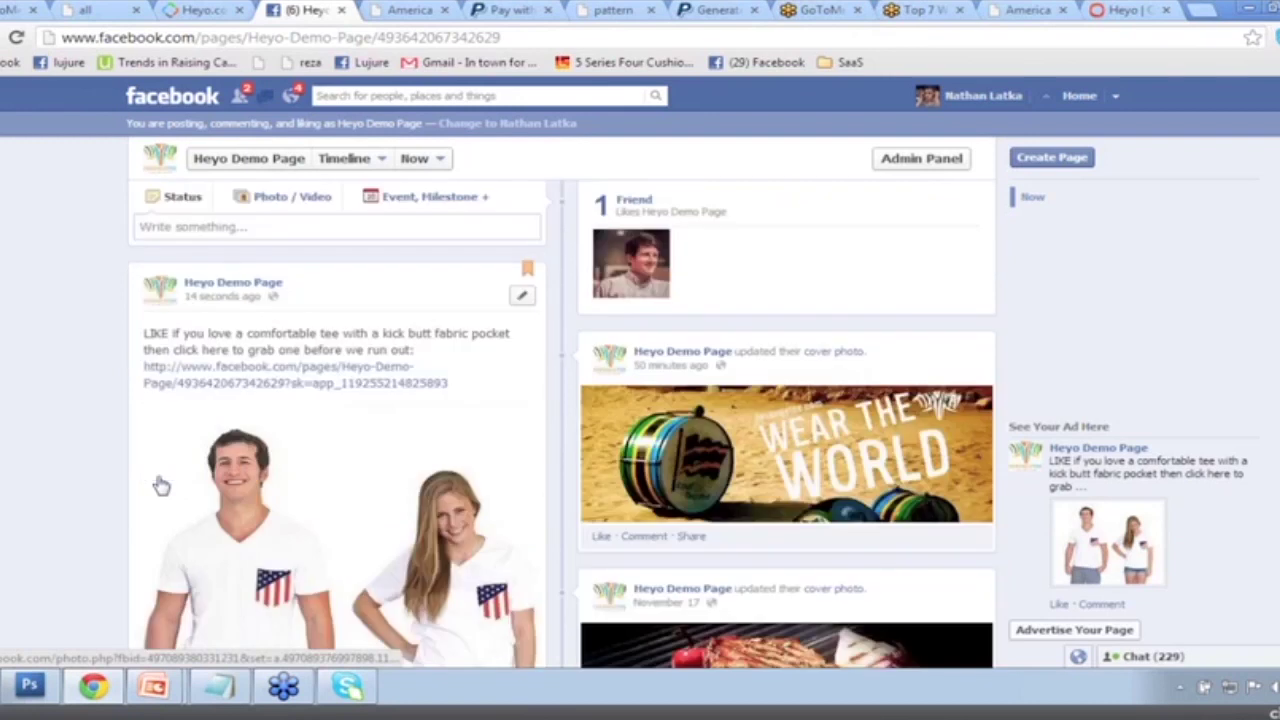
scroll(197, 380, "up", 1)
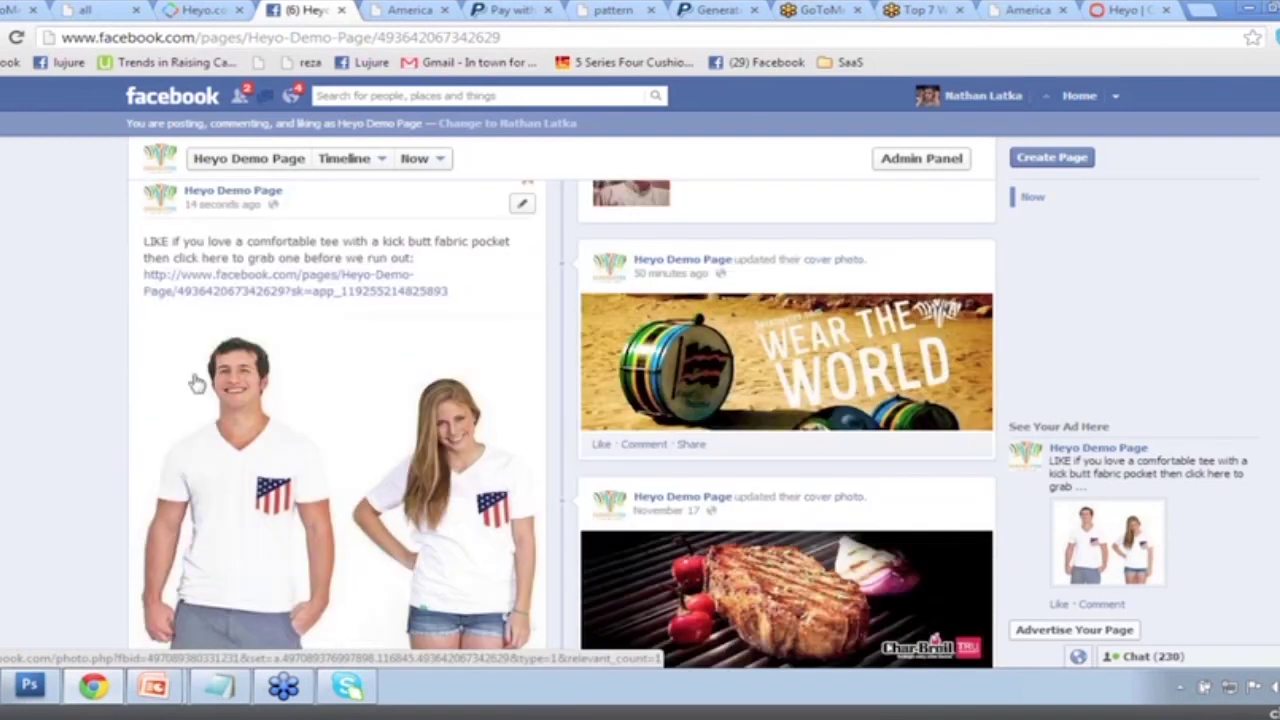
Follow the pinned post's link to the African Print Tee tab, then go back to the timeline.
left_click(230, 292)
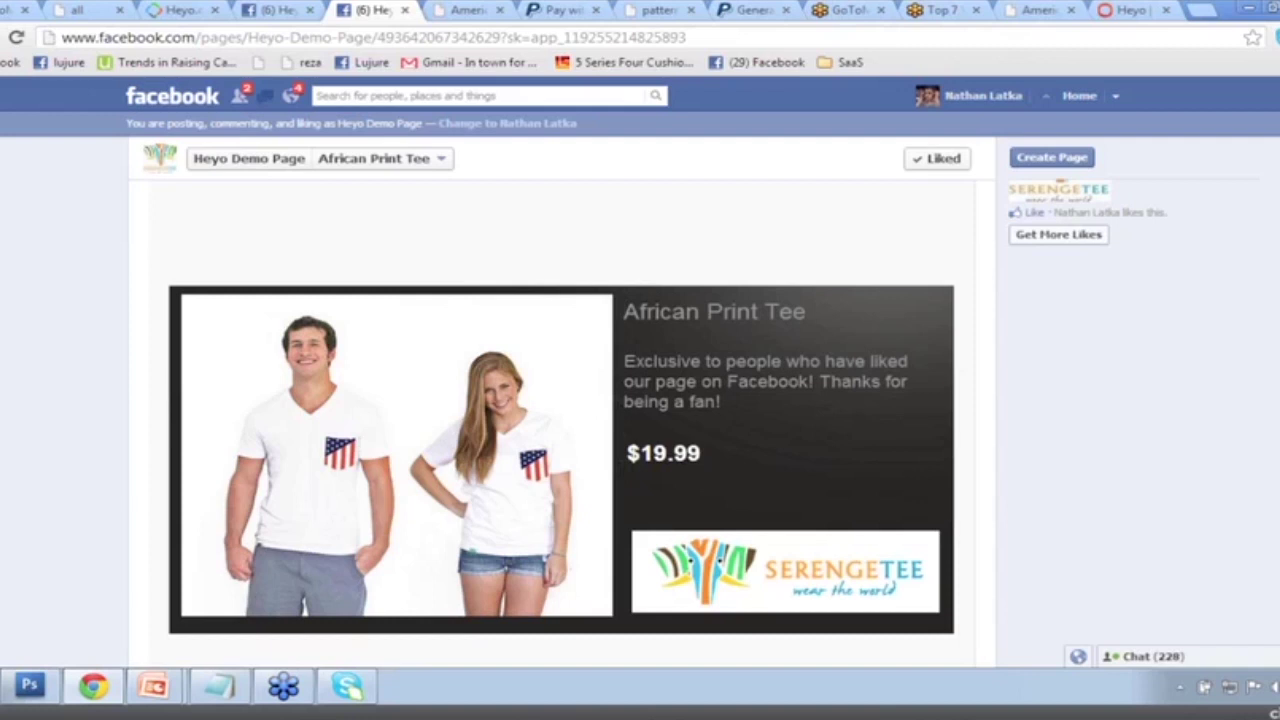
left_click(287, 14)
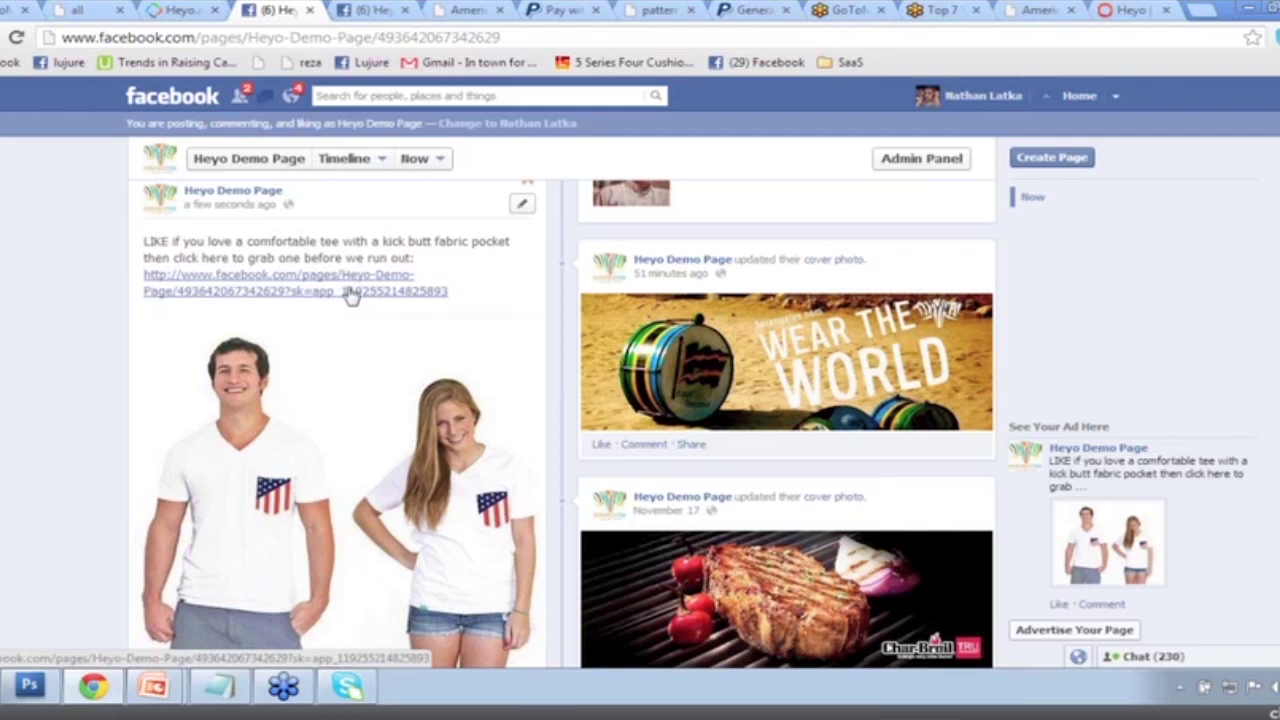
scroll(350, 295, "up", 1)
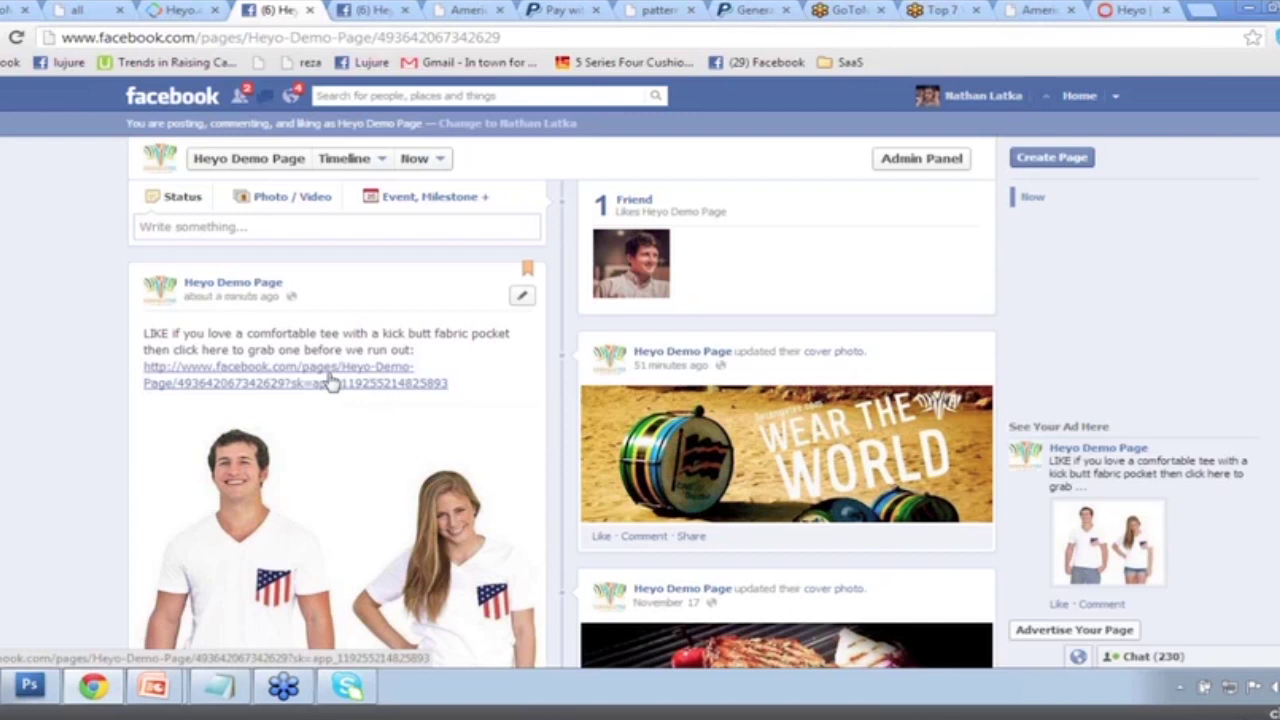
Present the 7Ways deck from '4. Pin Status – To Shop Tab' and advance to '5. Mobilize Tabs'.
mouse_move(155, 684)
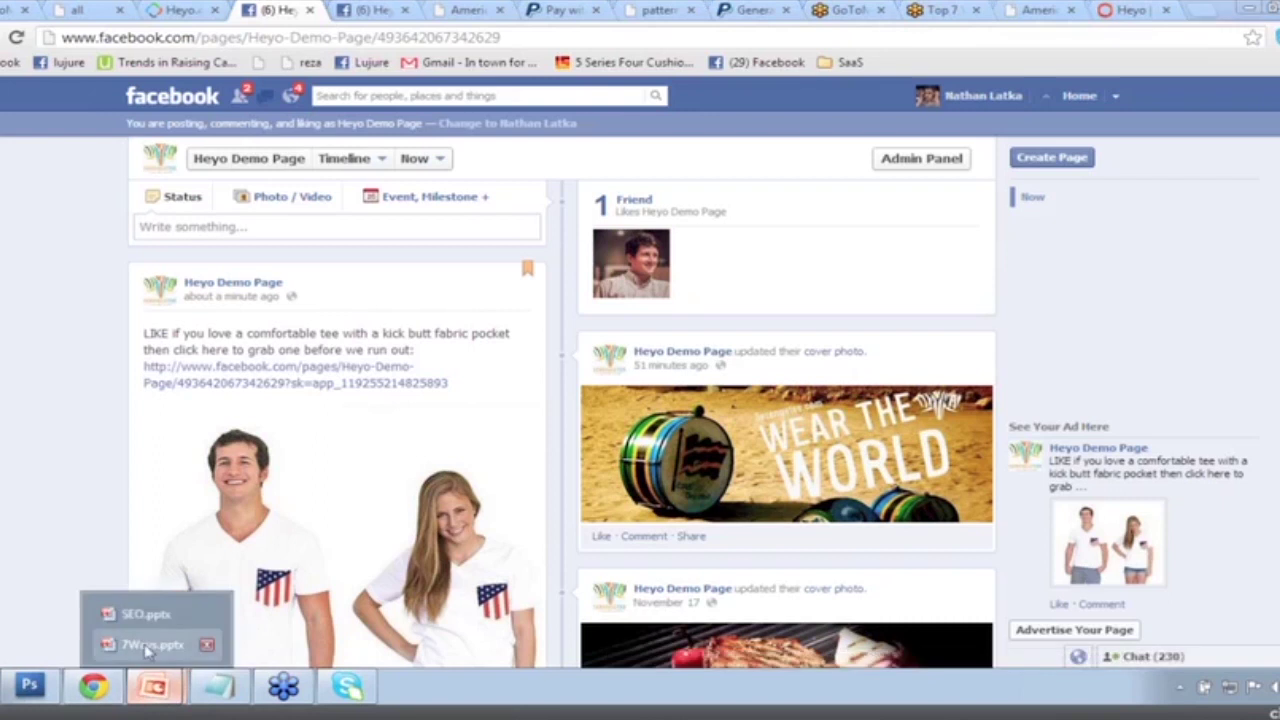
left_click(147, 645)
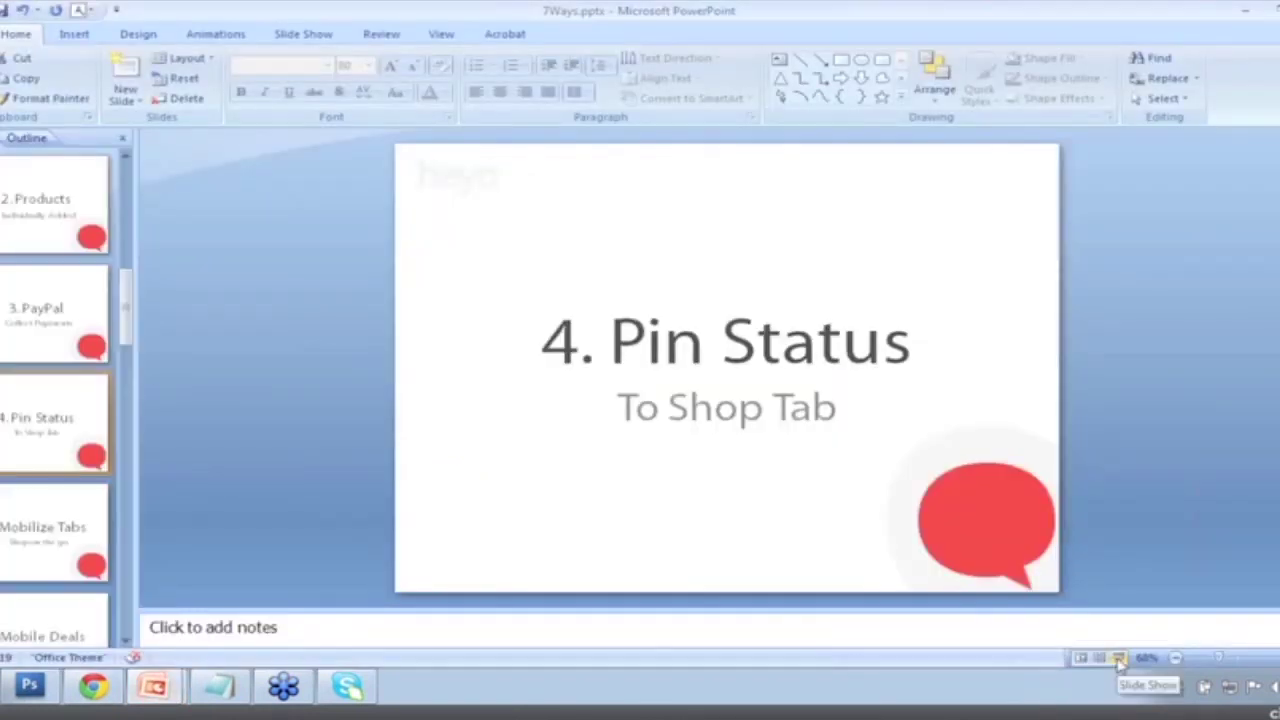
left_click(1118, 658)
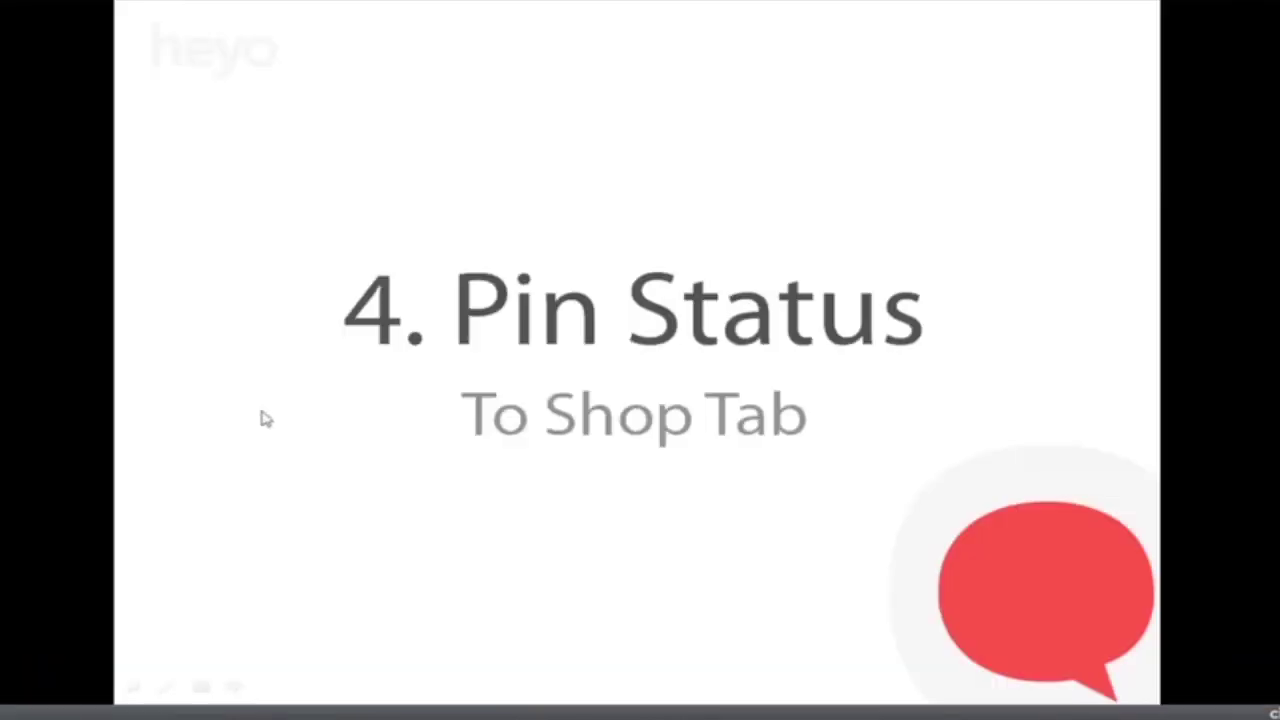
left_click(265, 419)
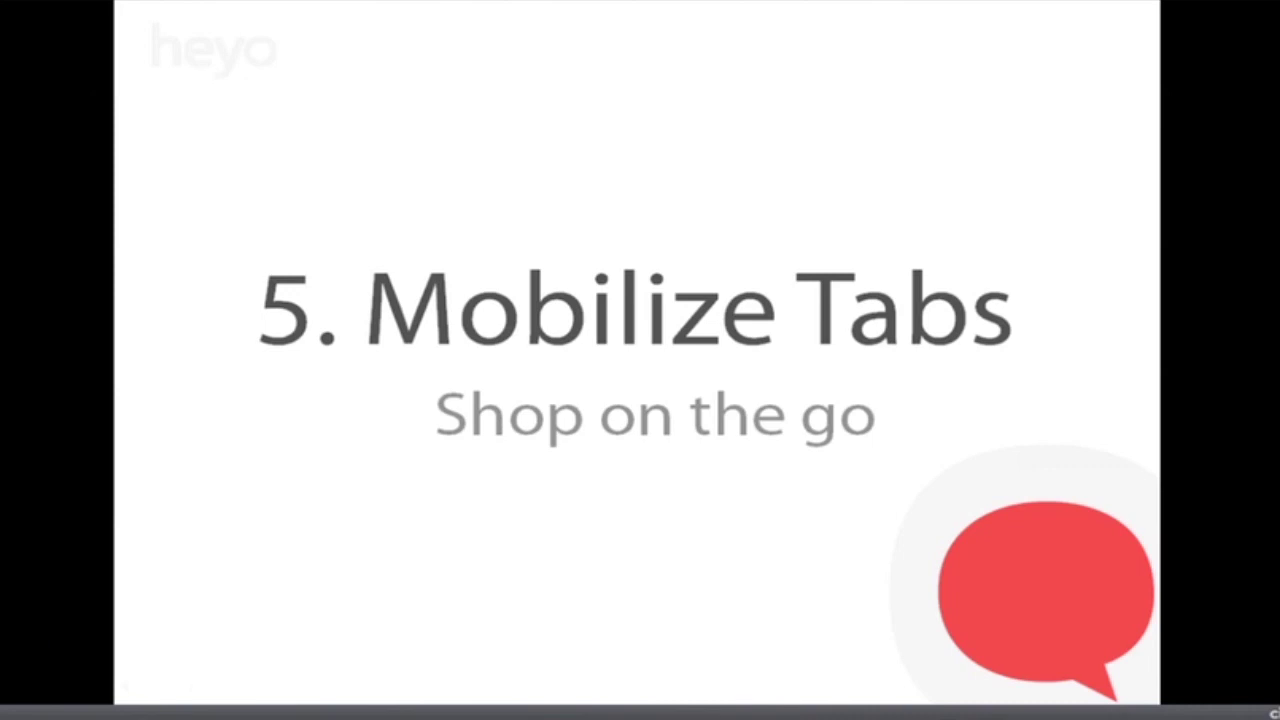
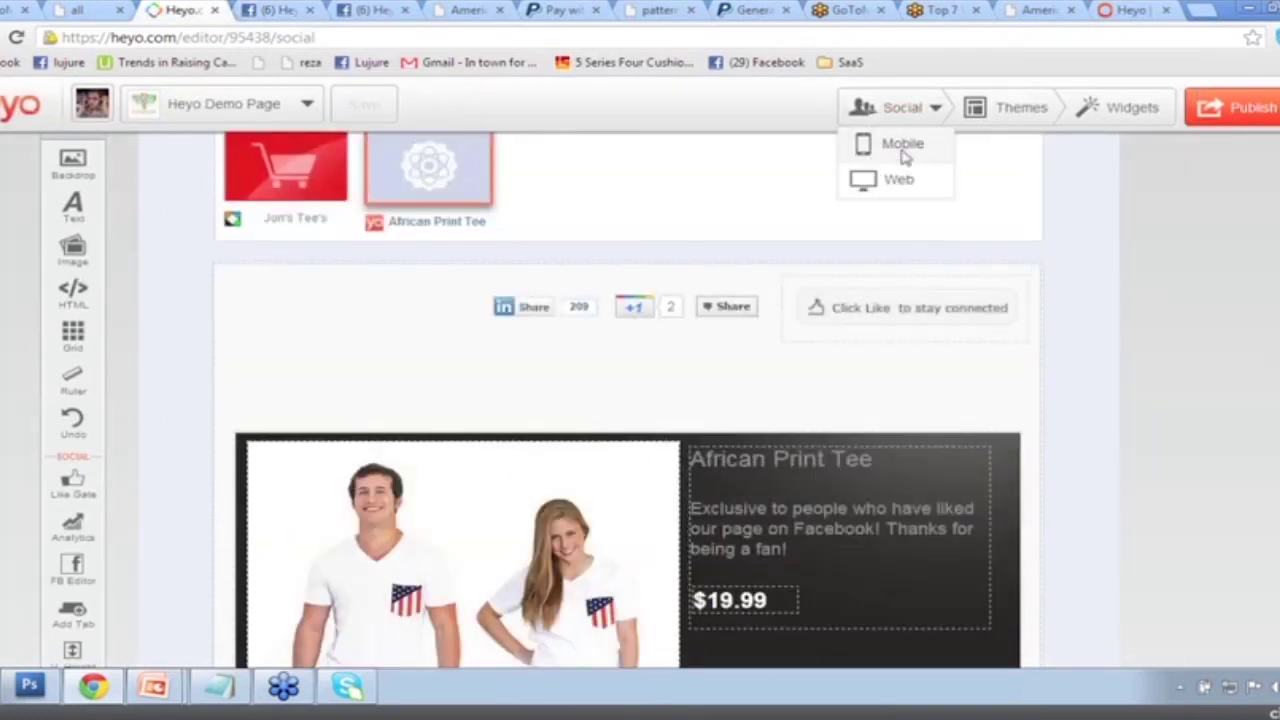
Switch the finished African Print Tee tab to the mobile app preview.
left_click(903, 150)
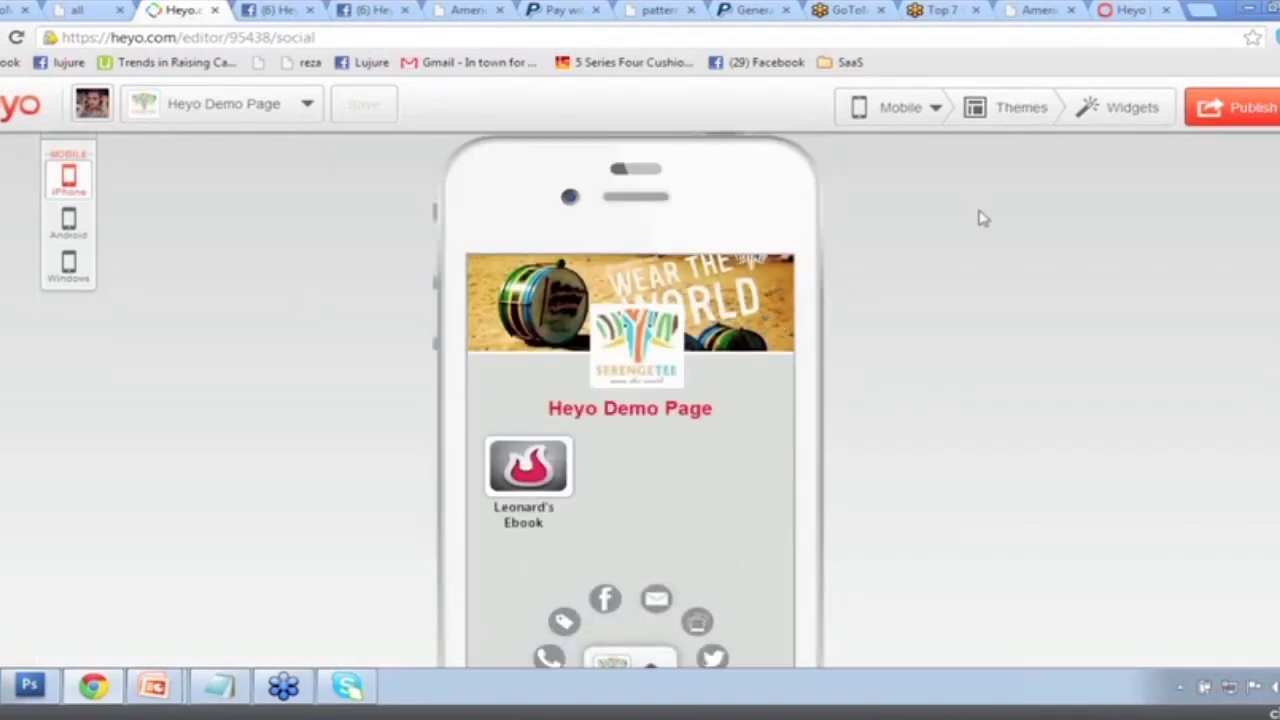
Glance at the mobile Widgets list, then switch from Mobile back to the Social Facebook editor.
left_click(1113, 108)
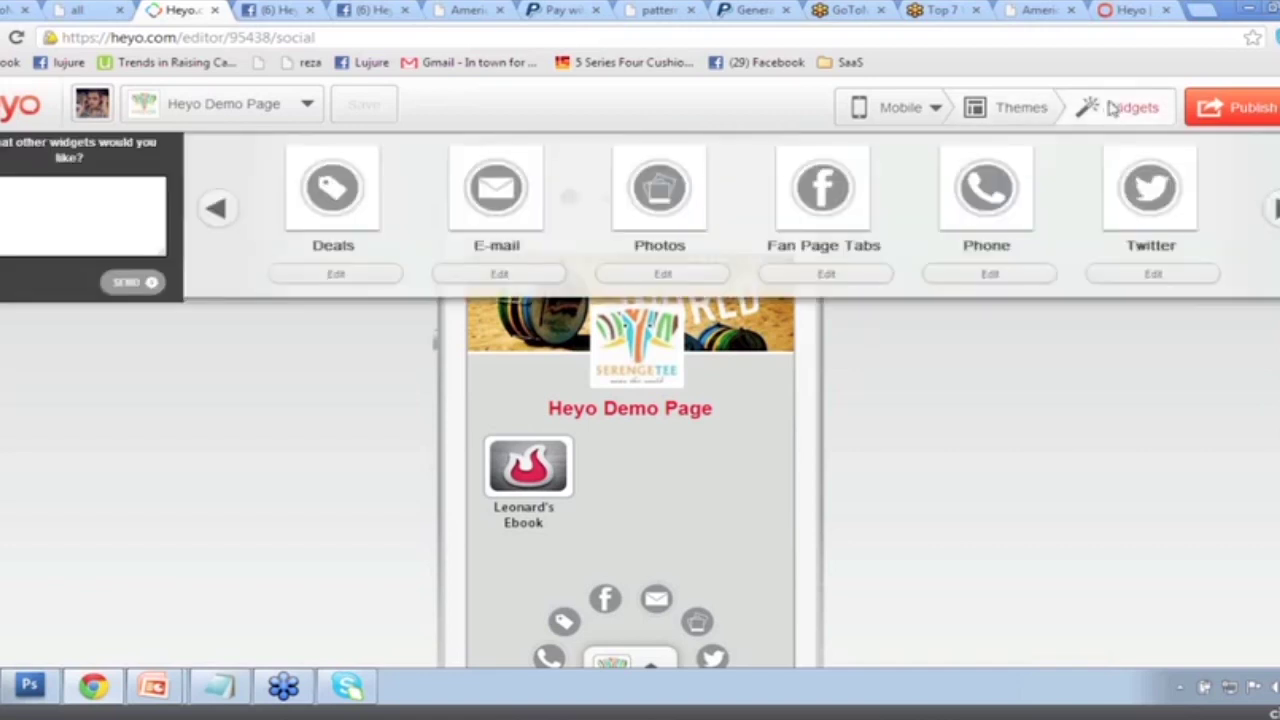
left_click(1113, 109)
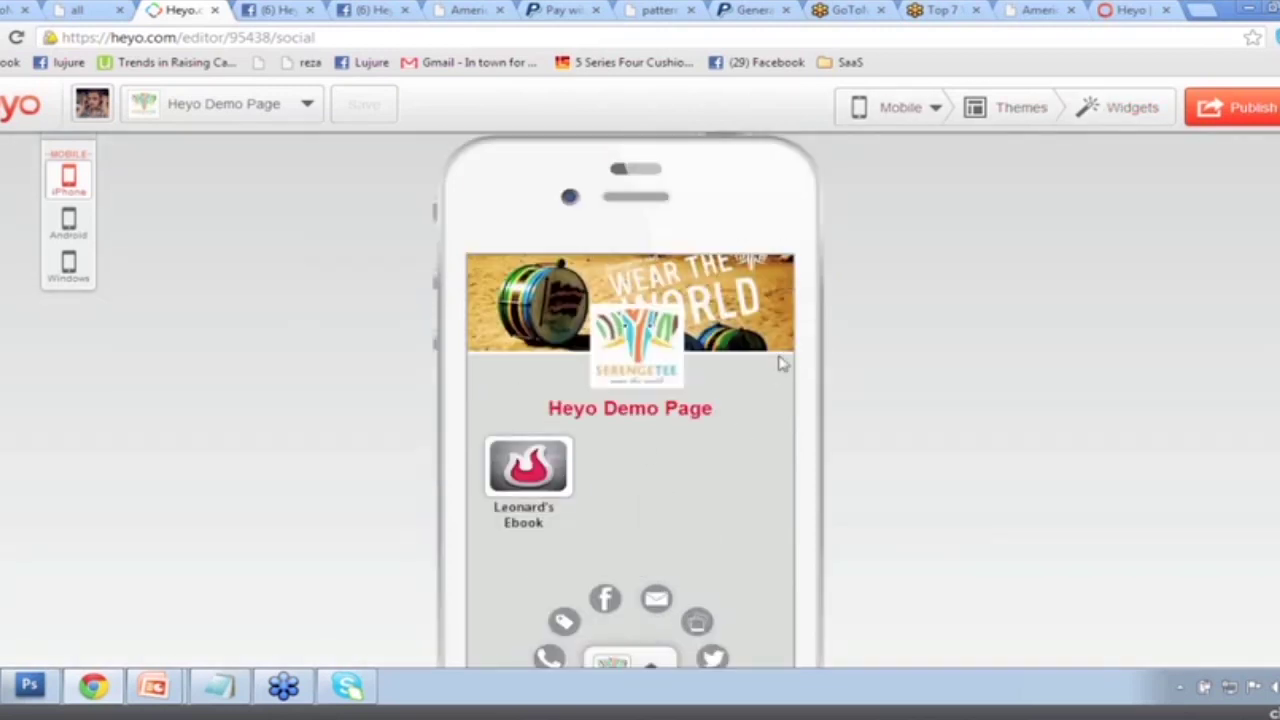
scroll(782, 365, "down", 1)
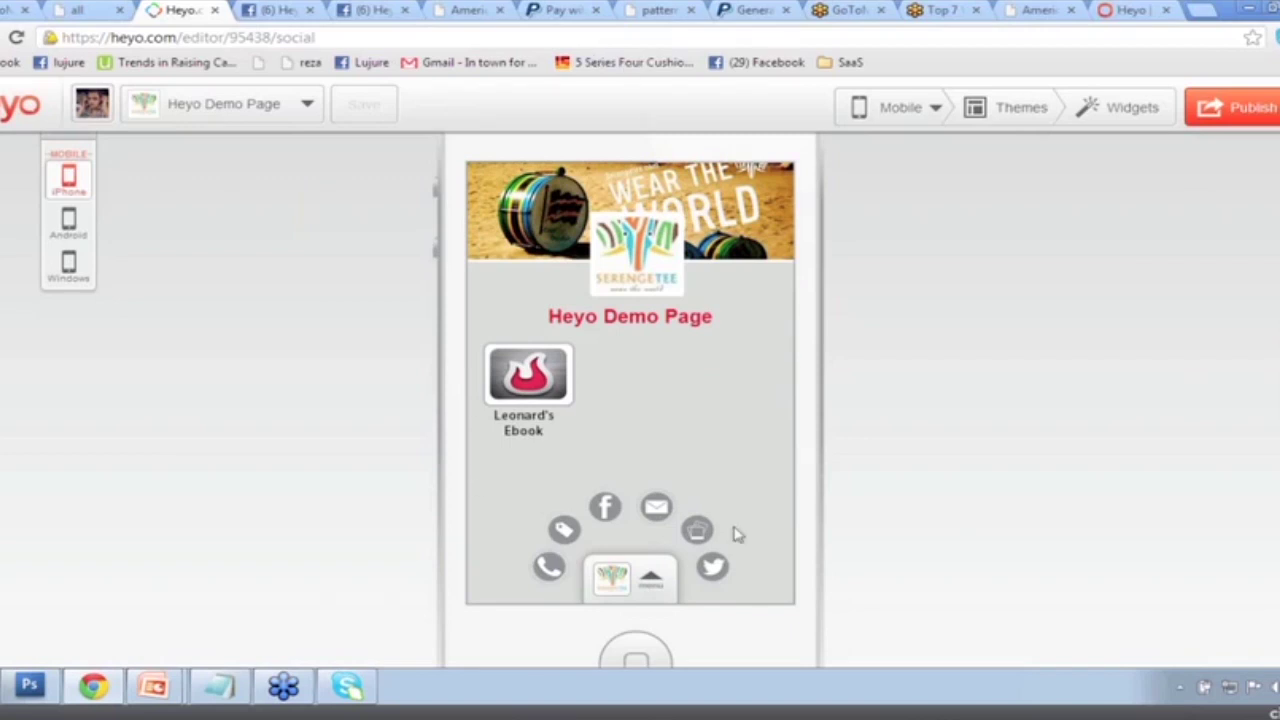
scroll(734, 531, "up", 1)
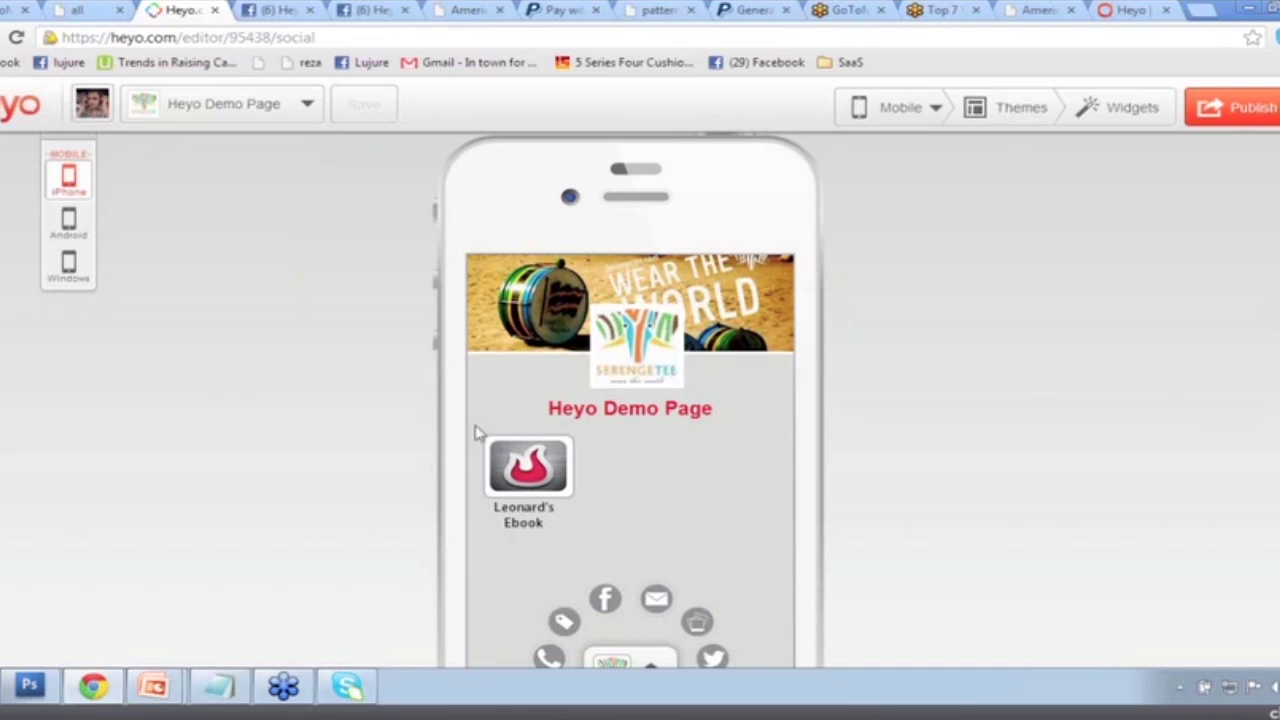
left_click(900, 107)
left_click(904, 147)
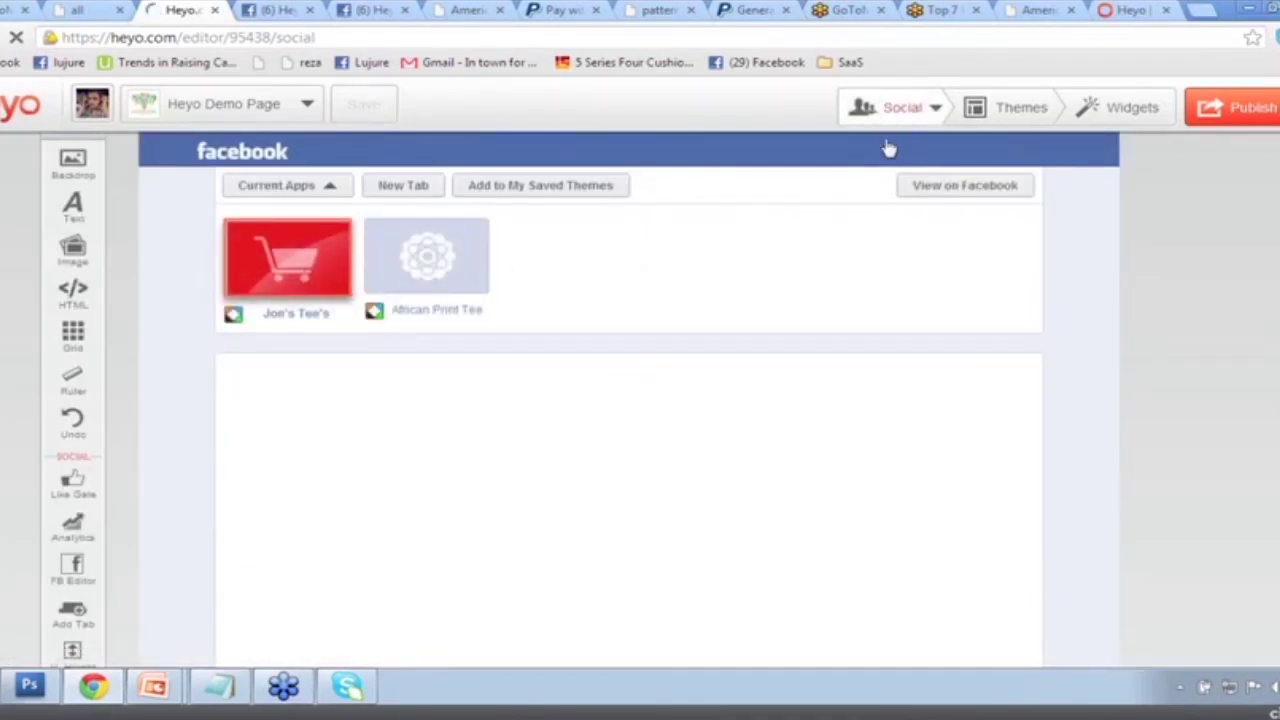
Sign out, log back in with the account email and password, and edit the Heyo Demo Page.
left_click(88, 110)
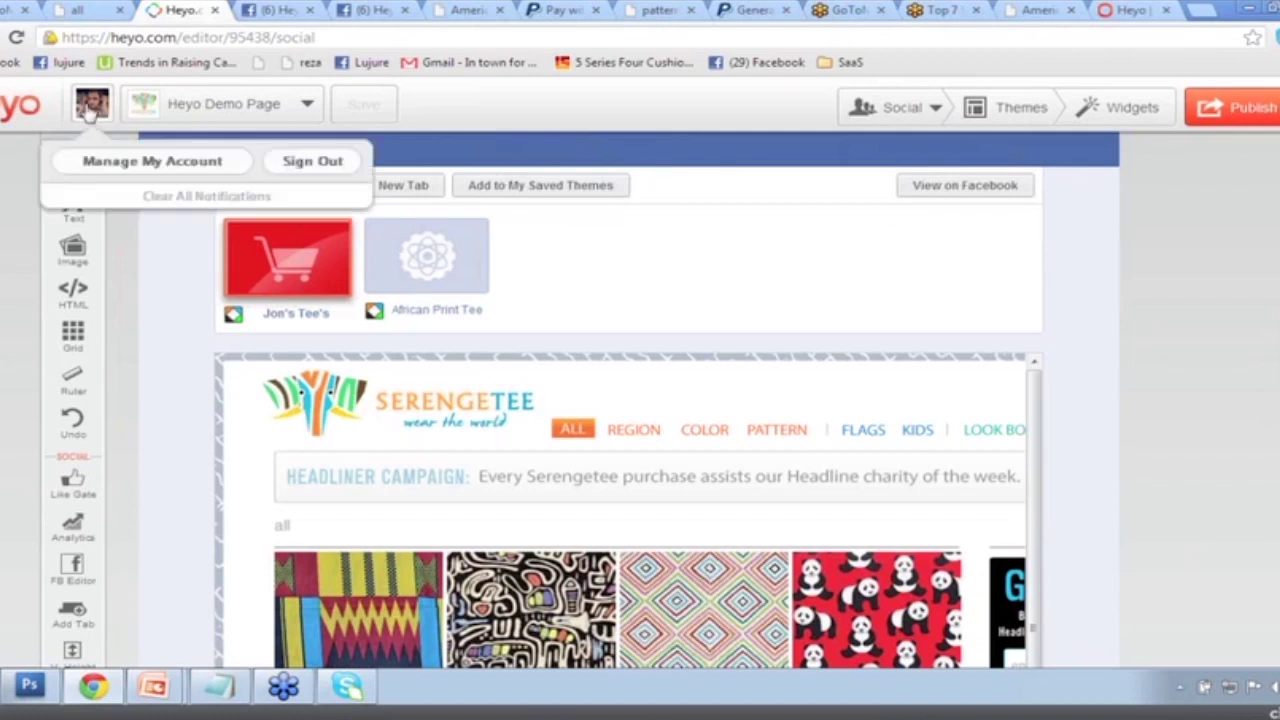
left_click(305, 164)
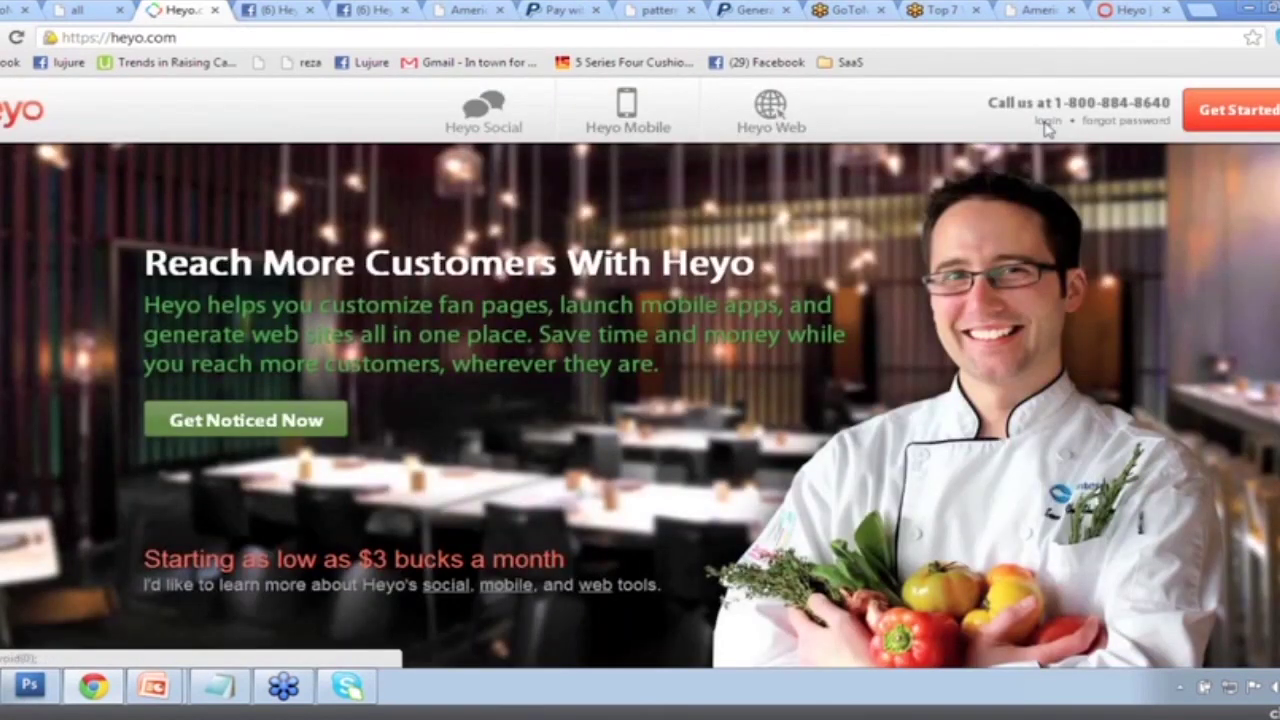
left_click(1047, 121)
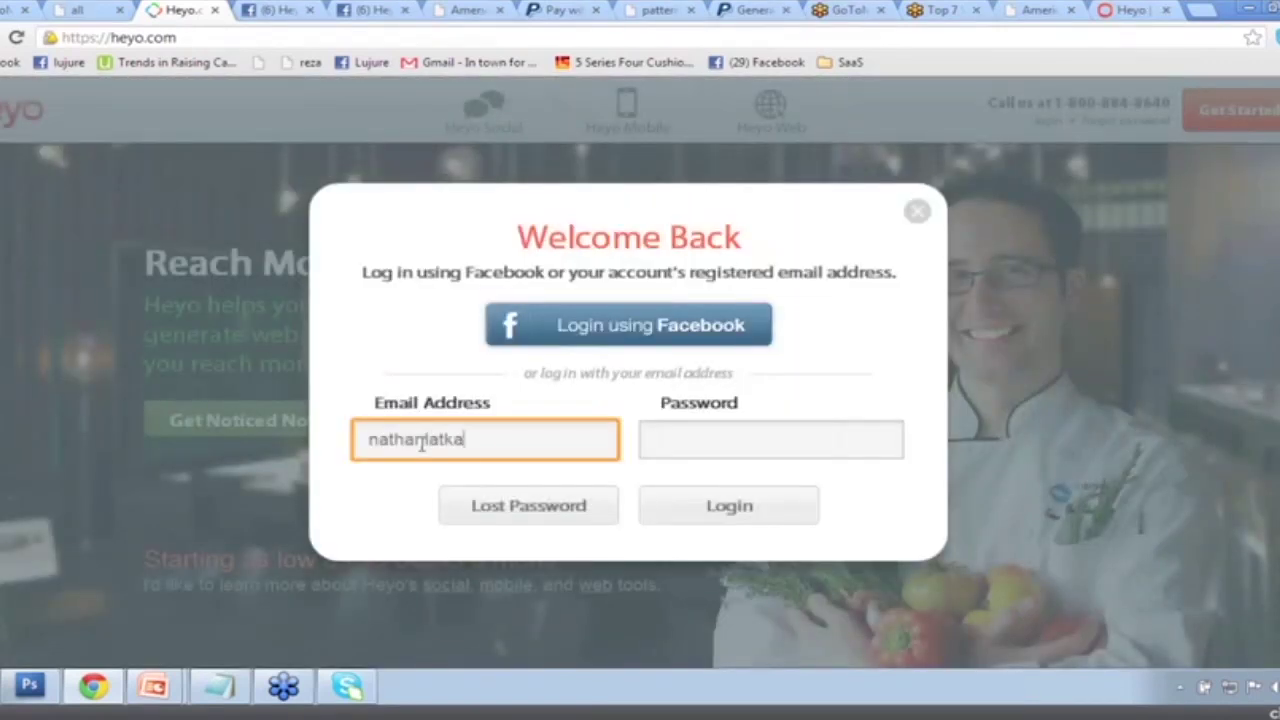
key("Tab")
type("•••••••••••")
key("Return")
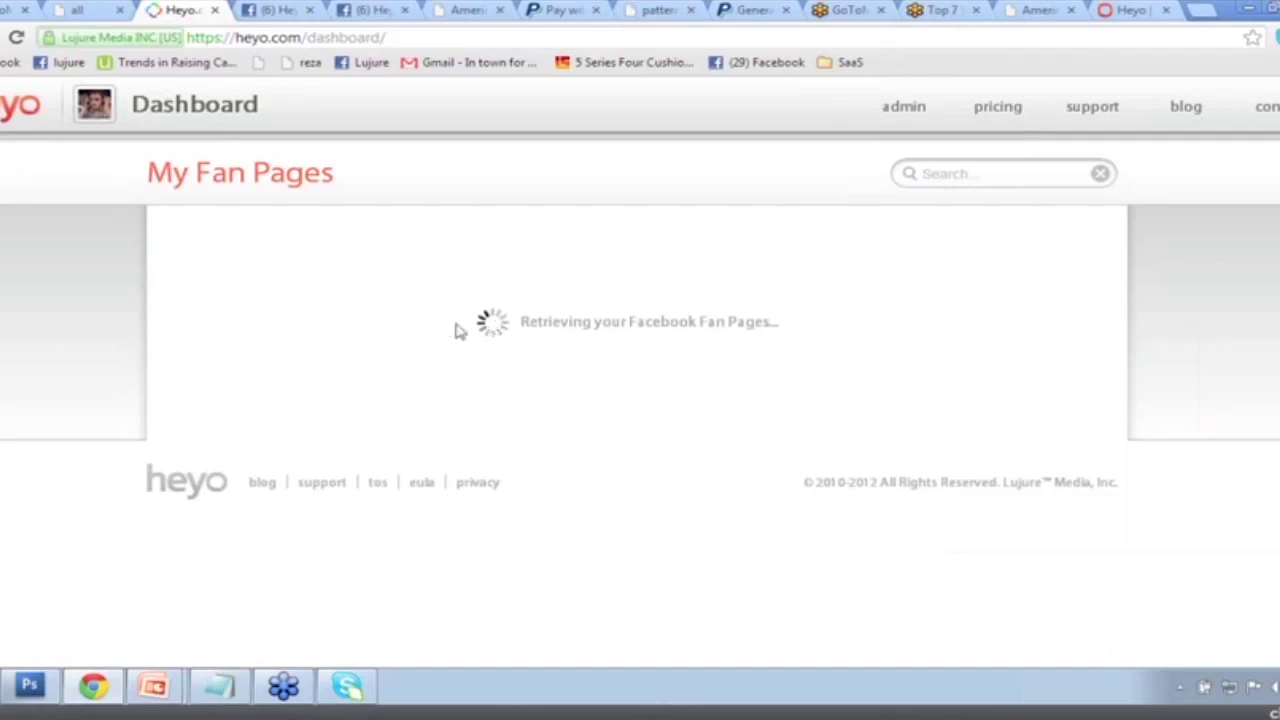
left_click(563, 292)
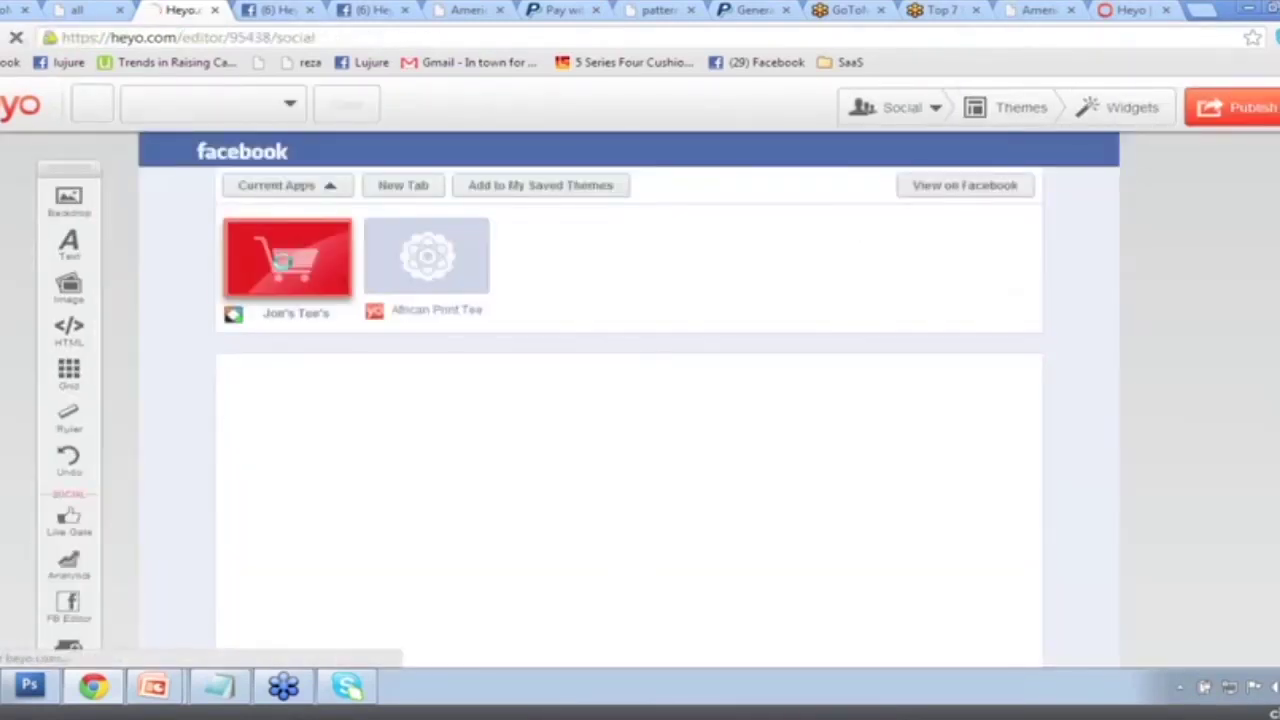
Switch the editor to Mobile and open the Fan Page Tabs widget from the Widgets list.
left_click(906, 108)
left_click(898, 146)
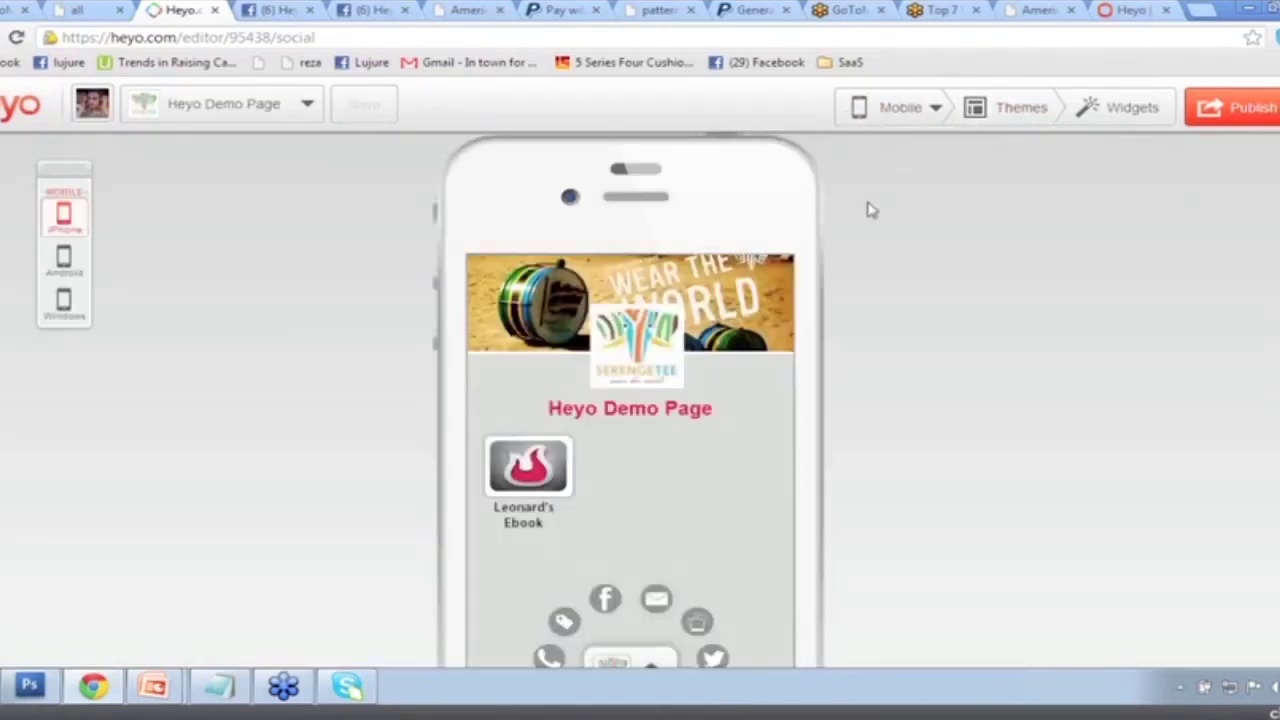
left_click(1112, 112)
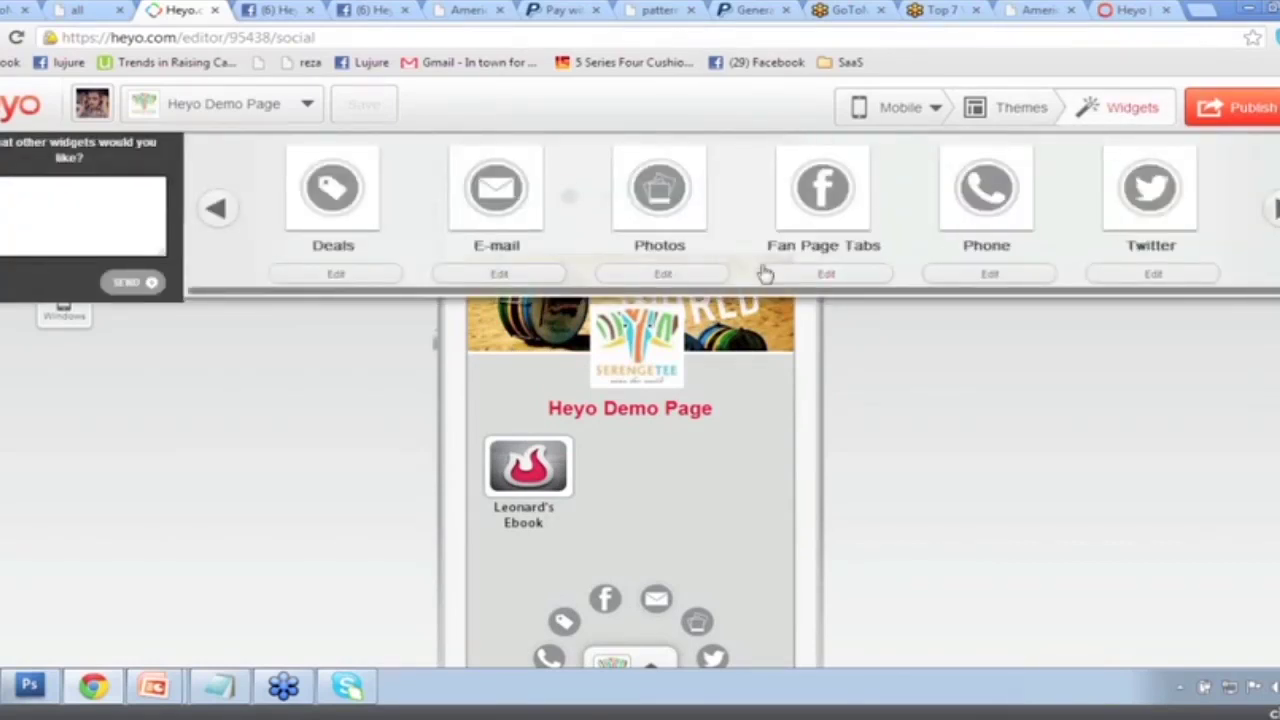
left_click(810, 276)
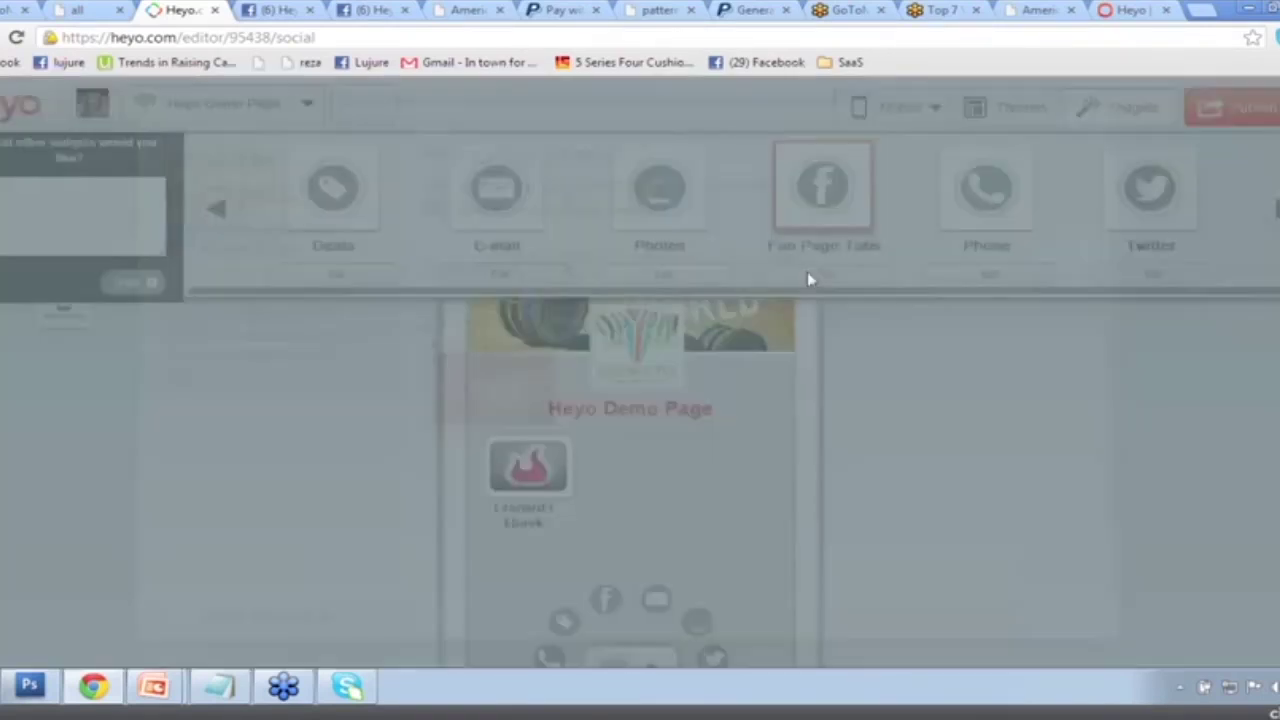
left_click(1069, 134)
left_click(1114, 118)
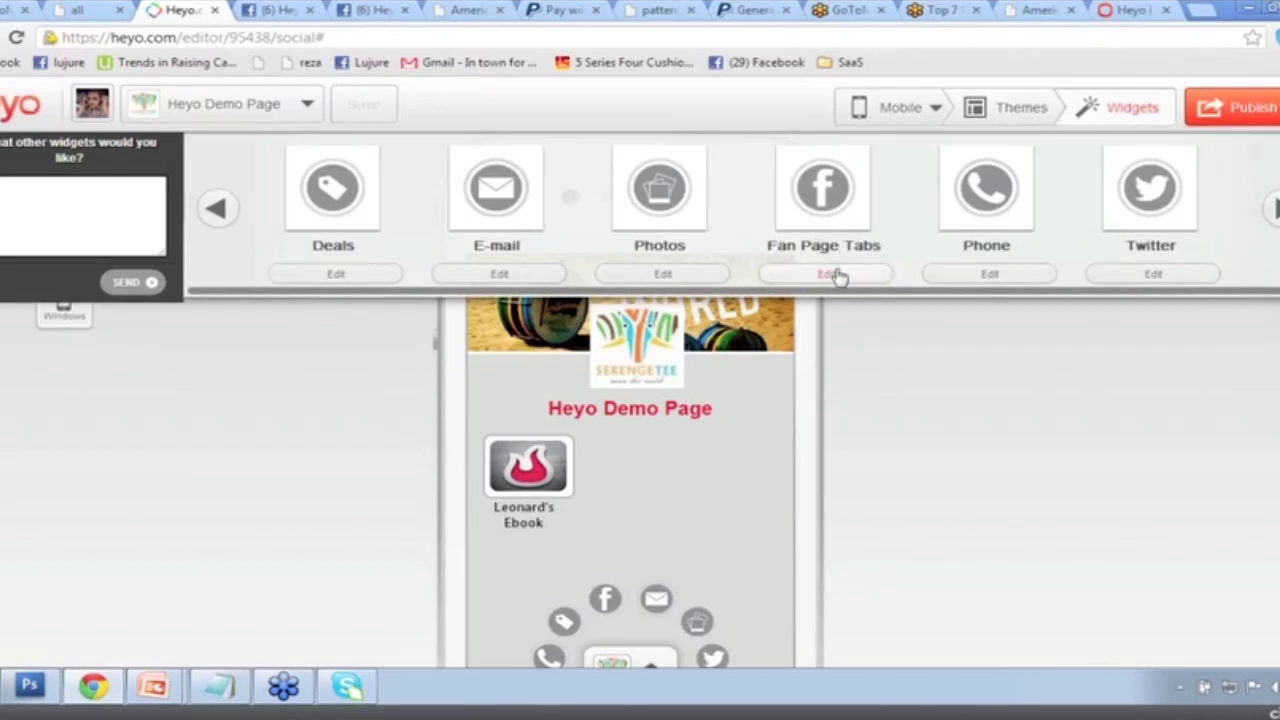
Enable both Jon's Tee's and African Print Tee tabs on the mobile home page and save.
left_click(836, 275)
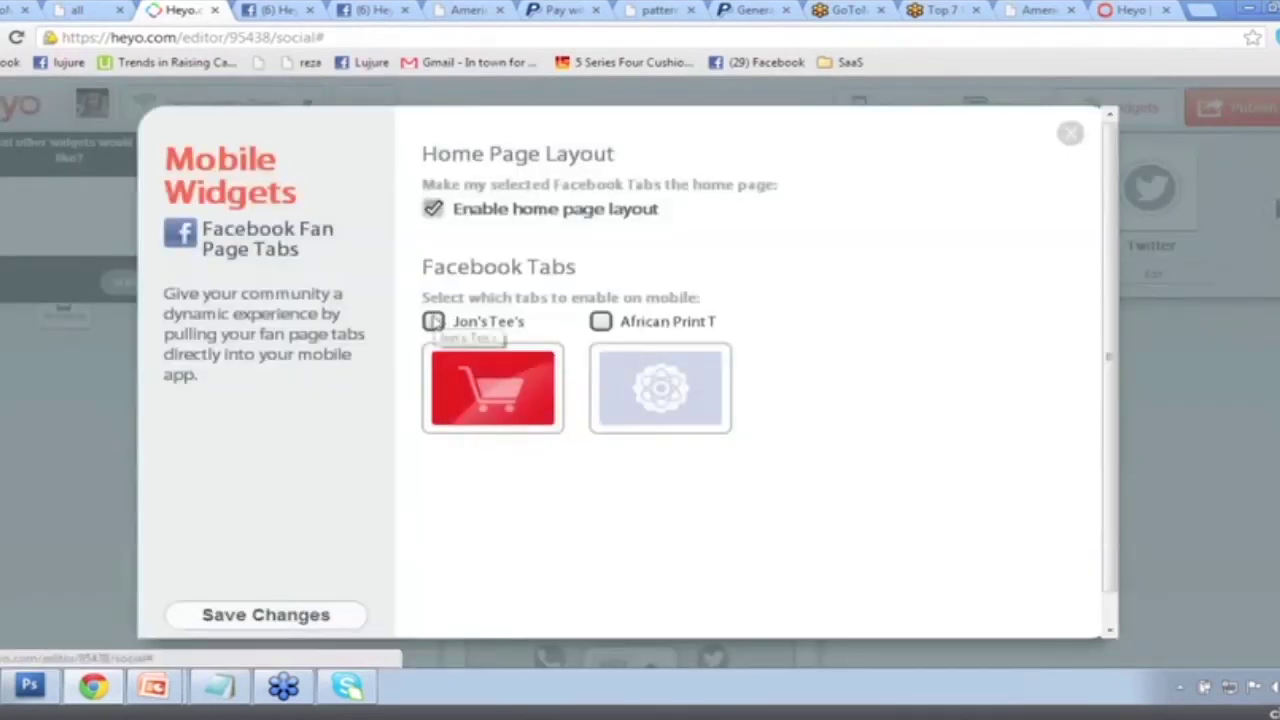
left_click(600, 321)
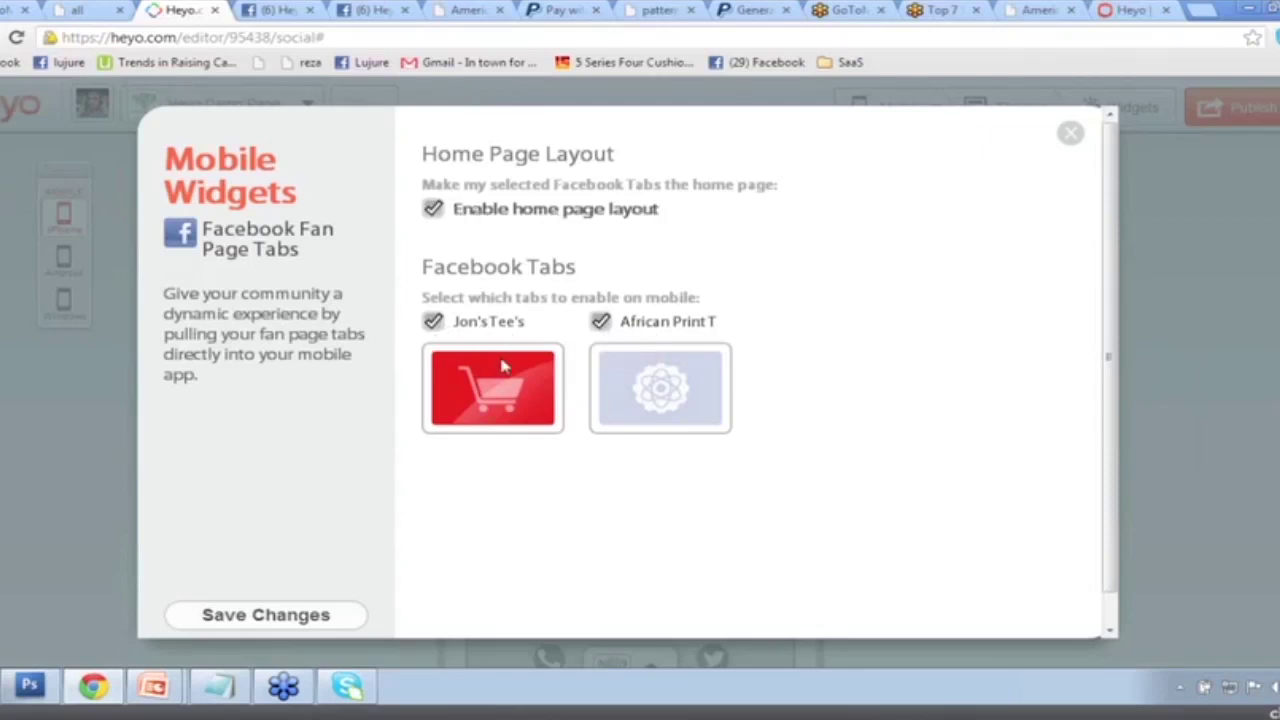
left_click(296, 620)
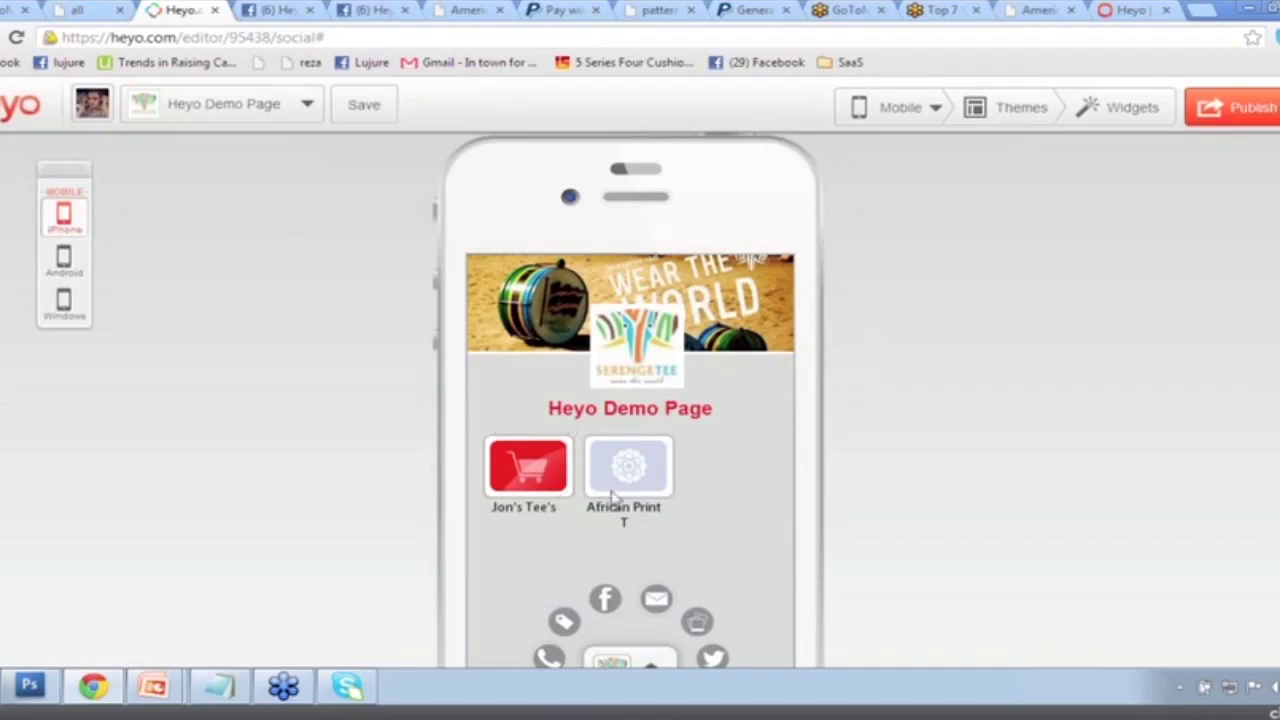
left_click(1133, 112)
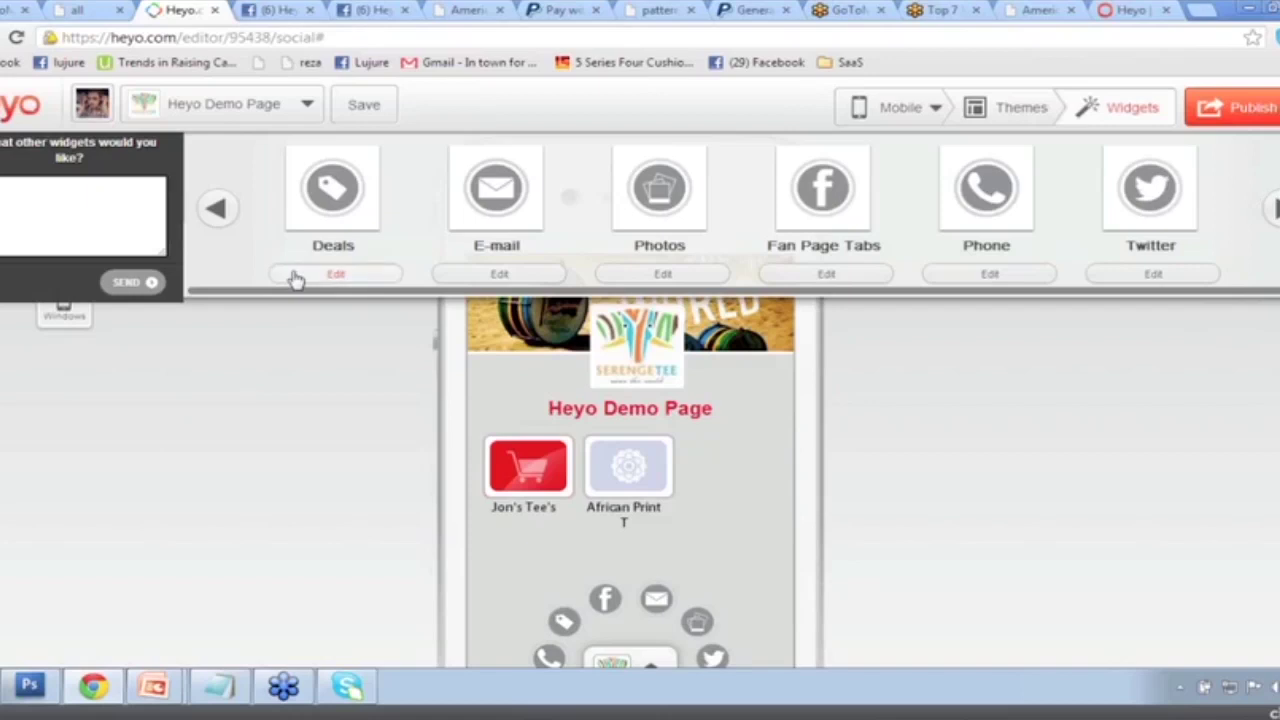
In the Deals widget, retitle the first deal '50% Off VNecks Before November 30th'.
left_click(294, 272)
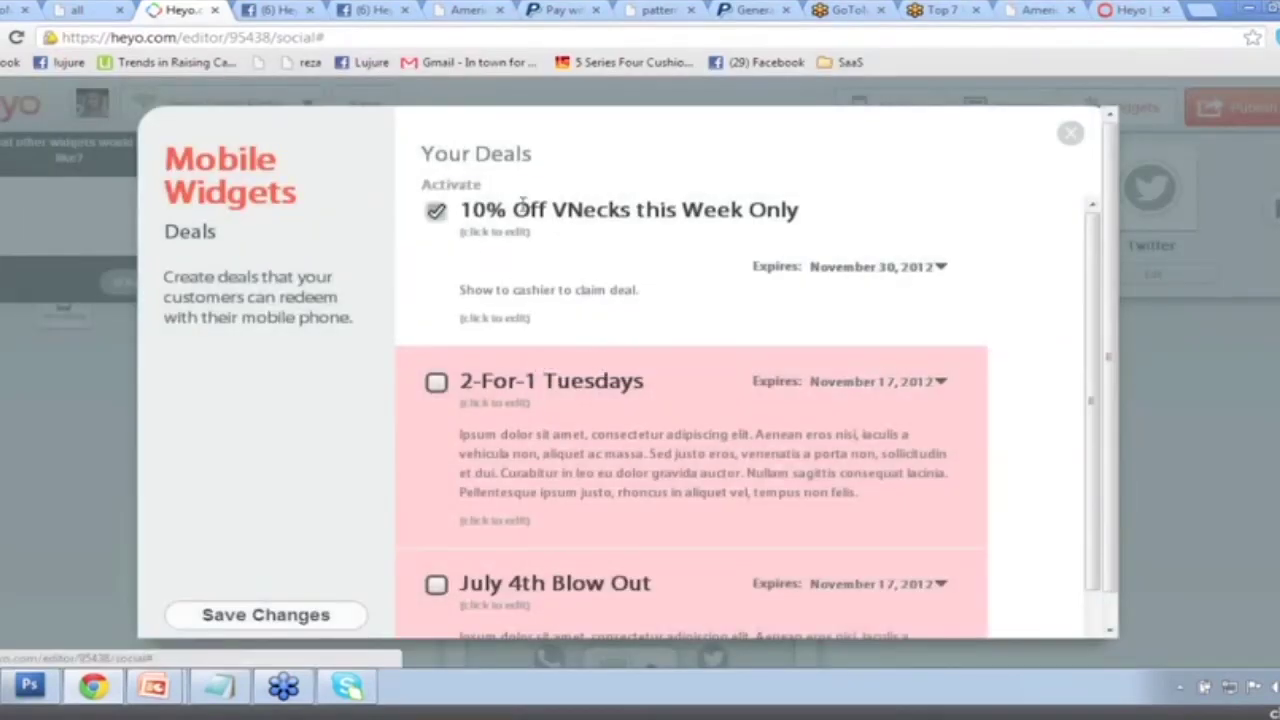
left_click(505, 218)
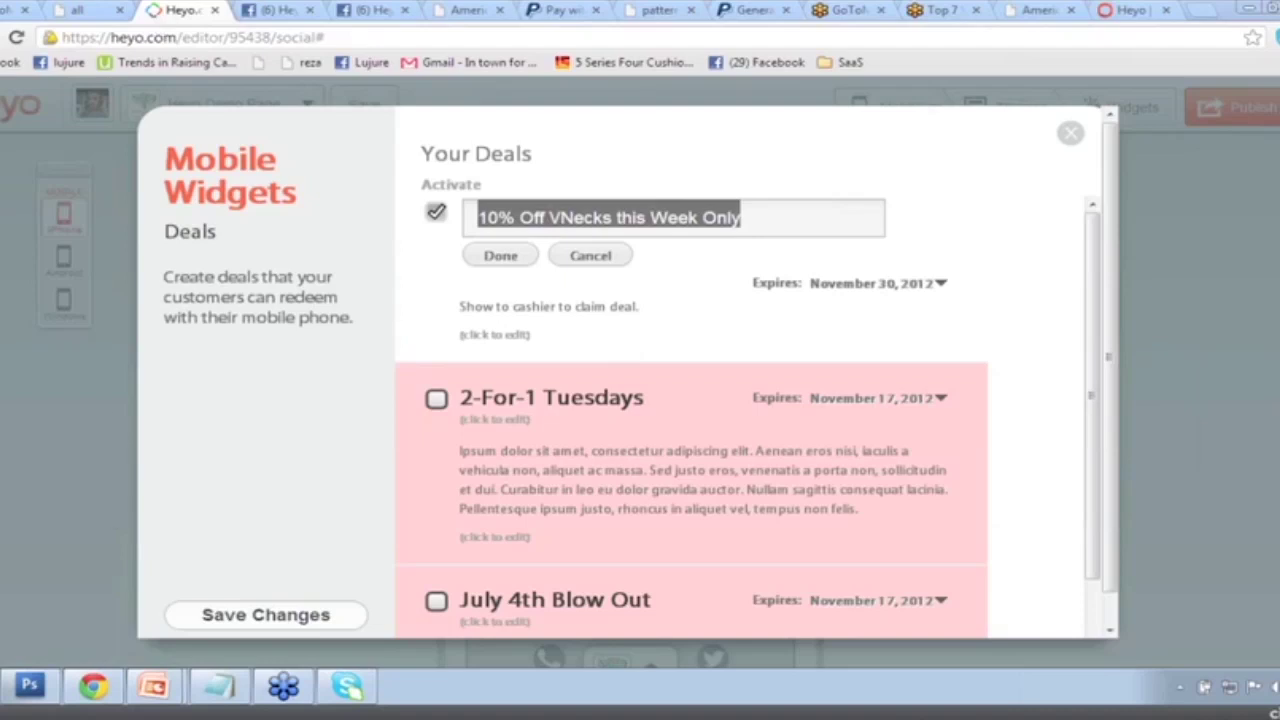
left_click_drag(550, 208, 548, 222)
type("50%")
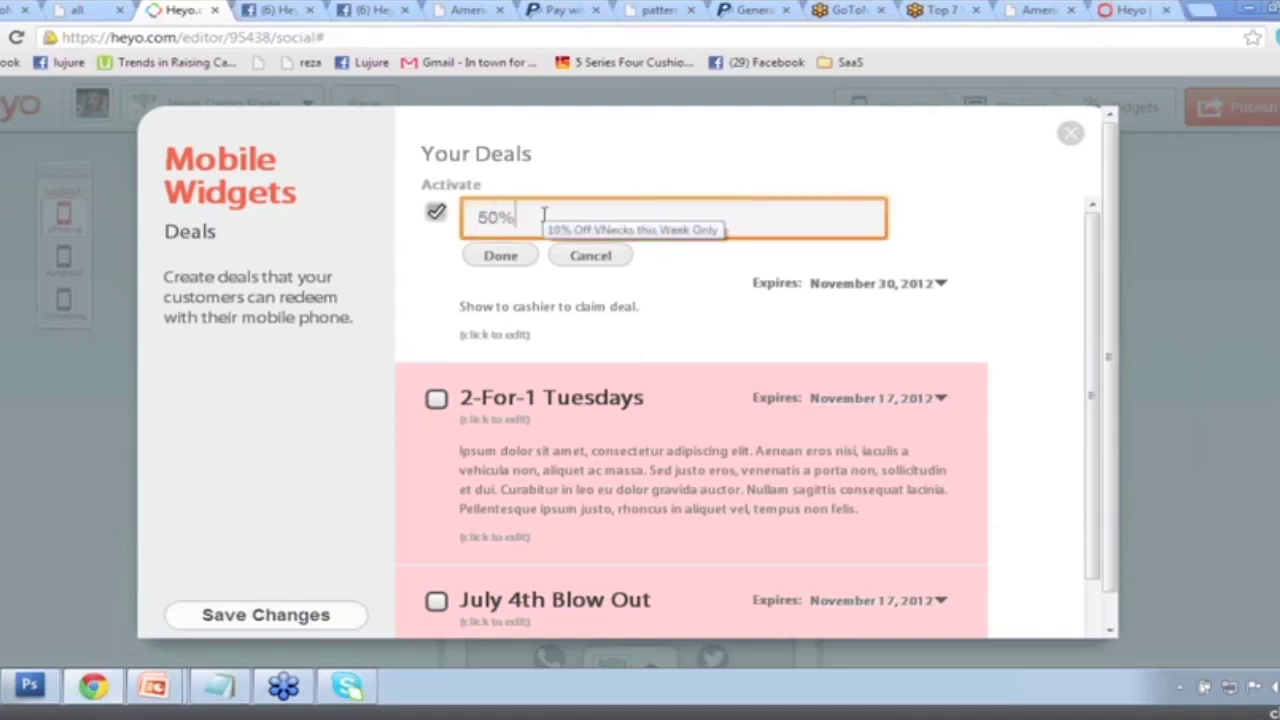
type(" Off VNecks Be")
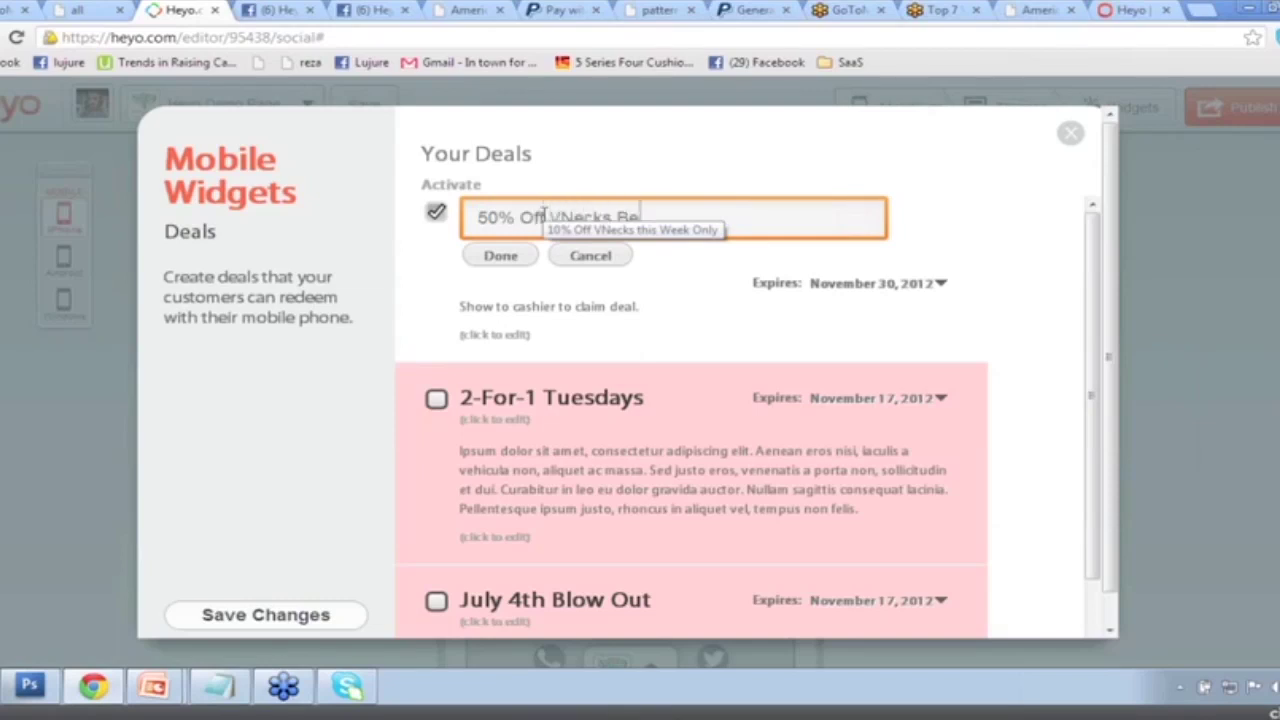
type("fore November 30th")
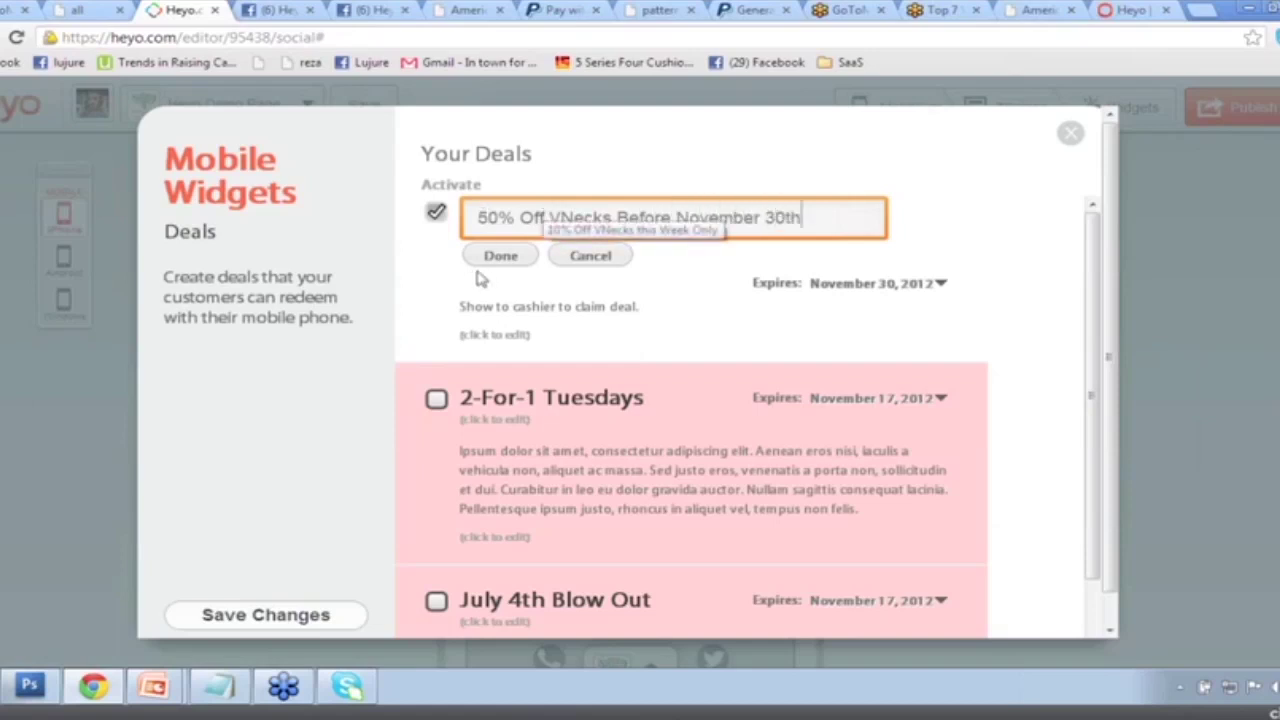
left_click(500, 257)
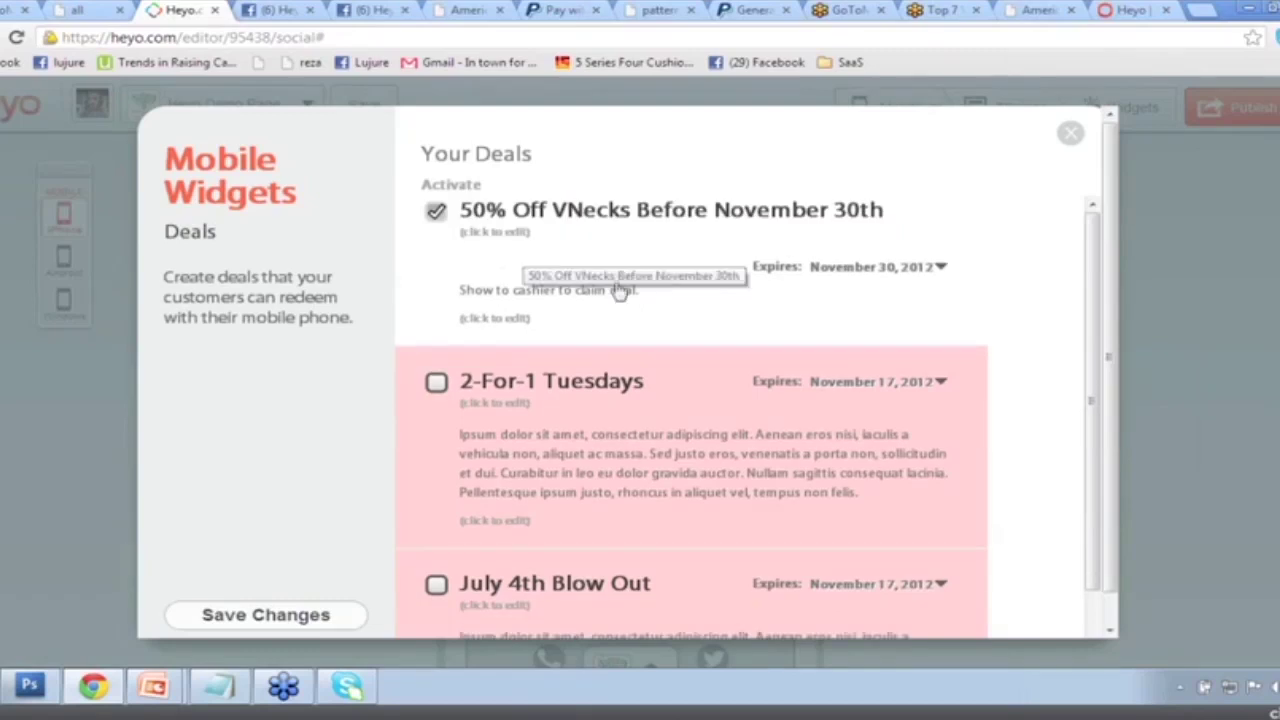
Set the deal description to 'Show to cashier to claim your deal!', keep the November 30, 2012 expiry, and save.
left_click(508, 292)
left_click_drag(723, 290, 427, 297)
type("Show to ca")
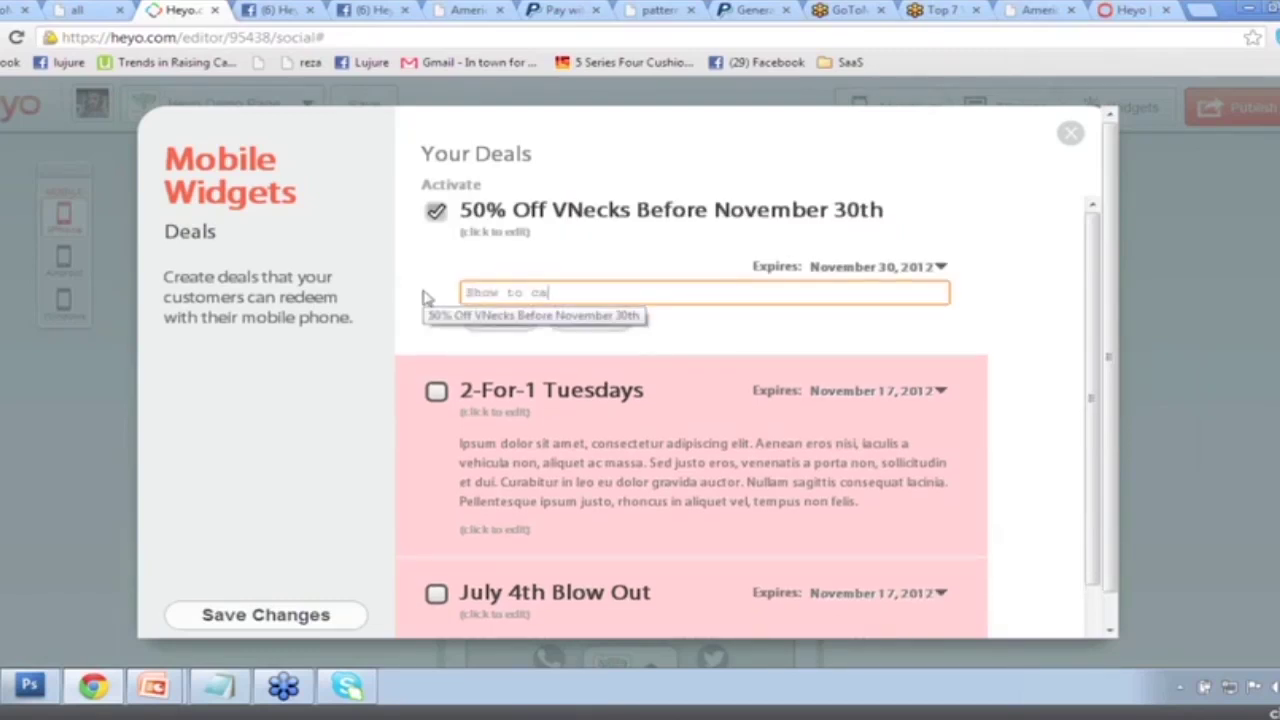
type("shier to claim ")
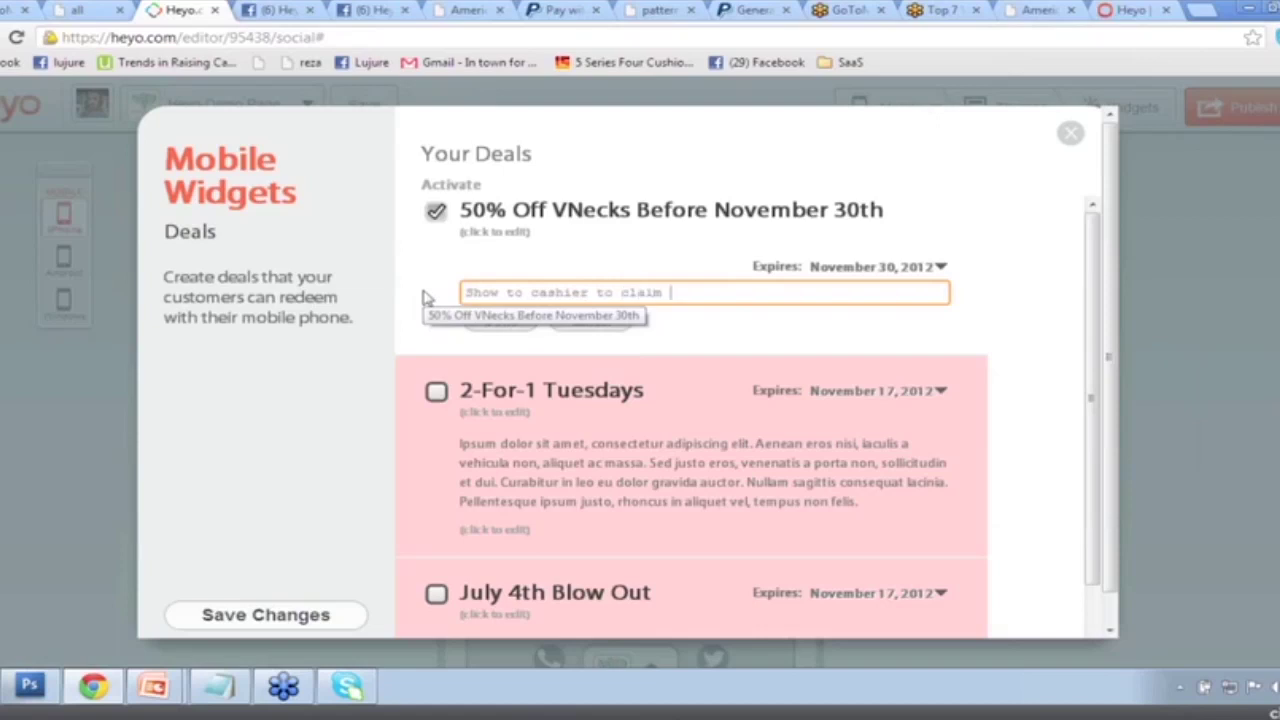
type("your deal!")
left_click(502, 320)
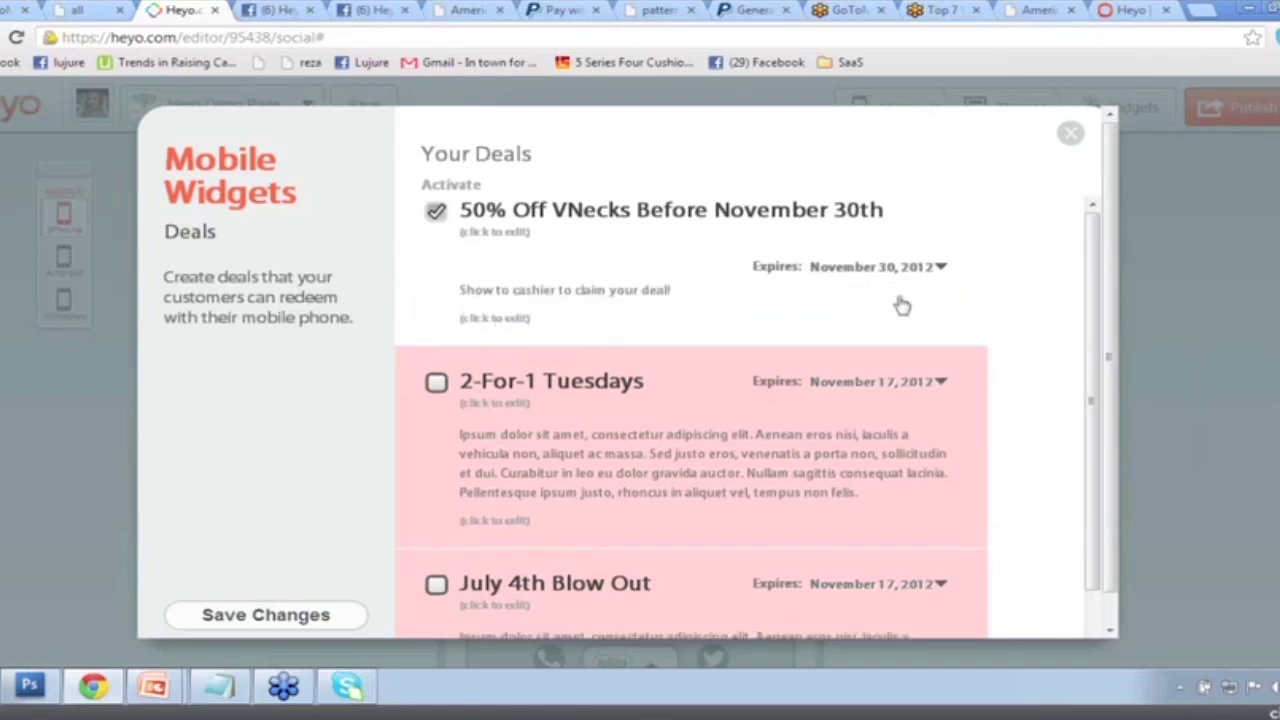
left_click(940, 267)
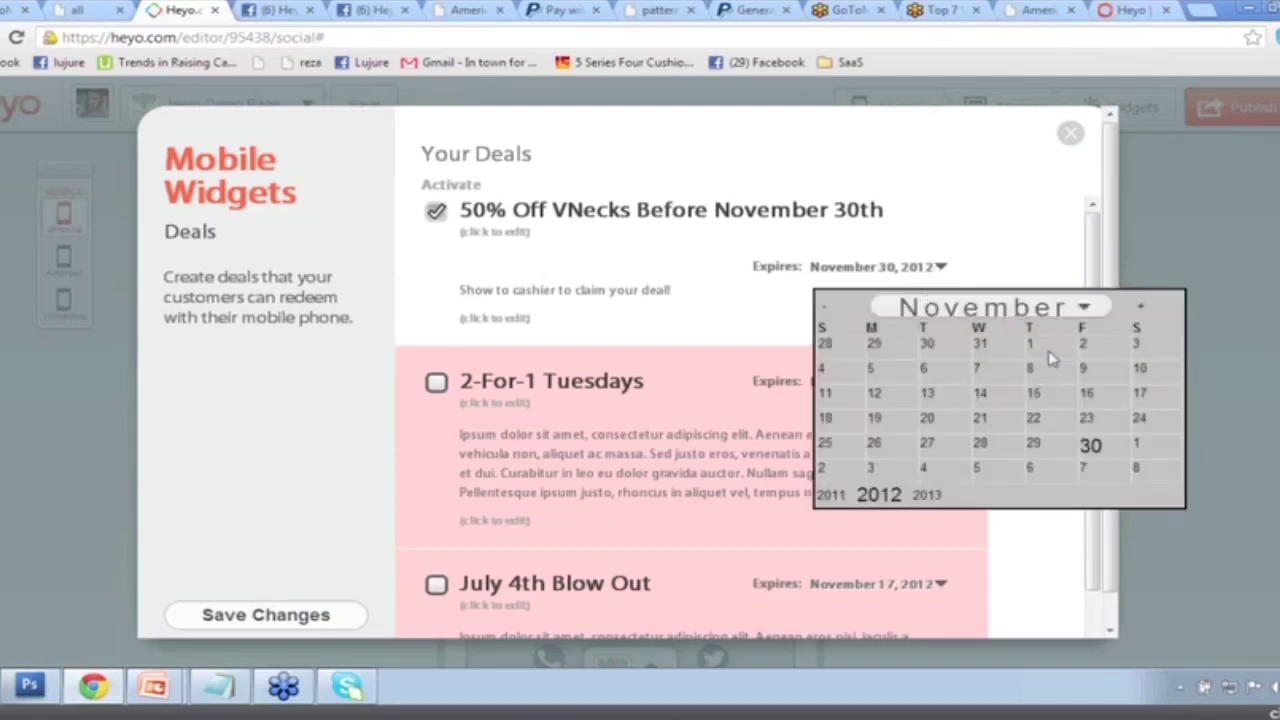
left_click(1042, 358)
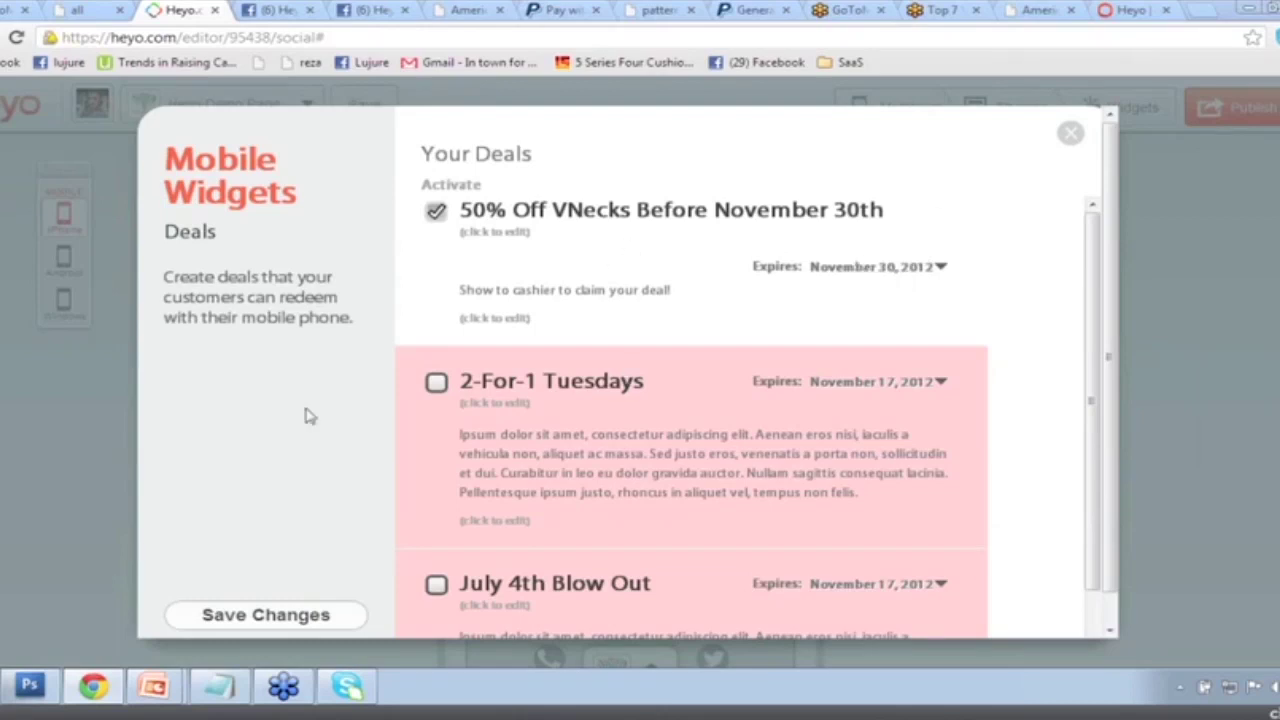
left_click(265, 615)
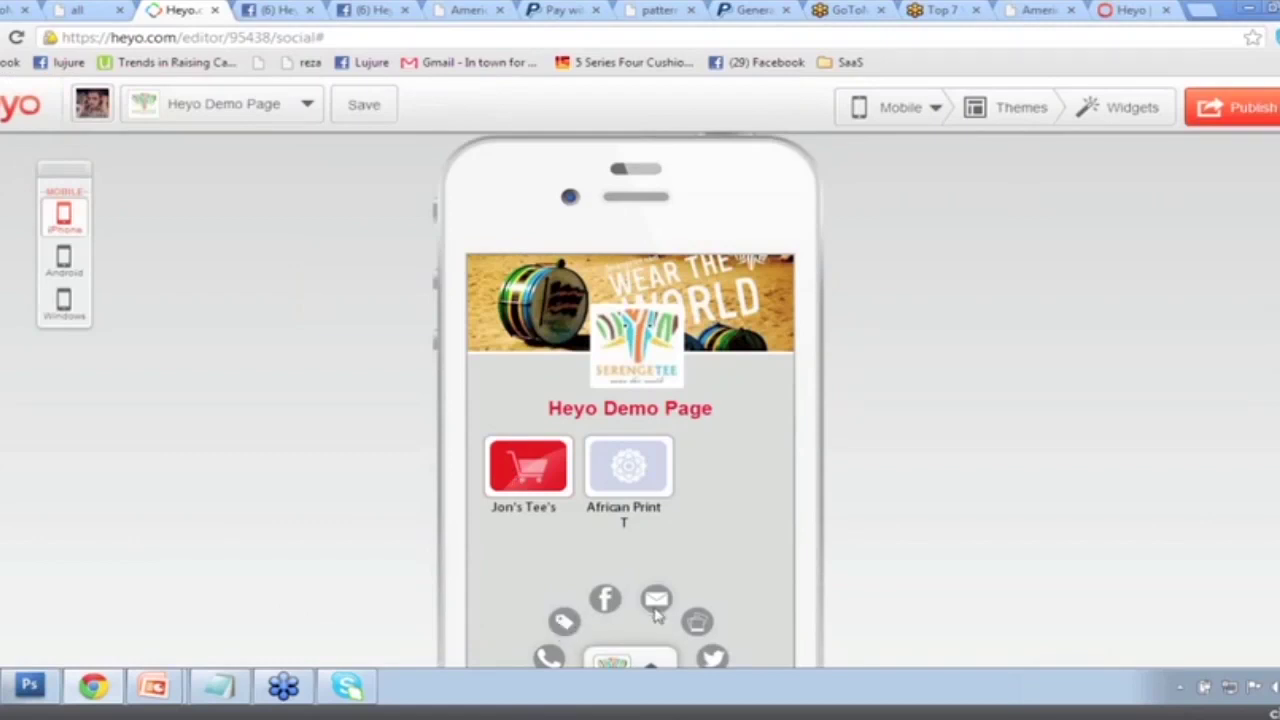
Scroll through the mobile editor and bring up the Widgets list.
scroll(657, 615, "down", 2)
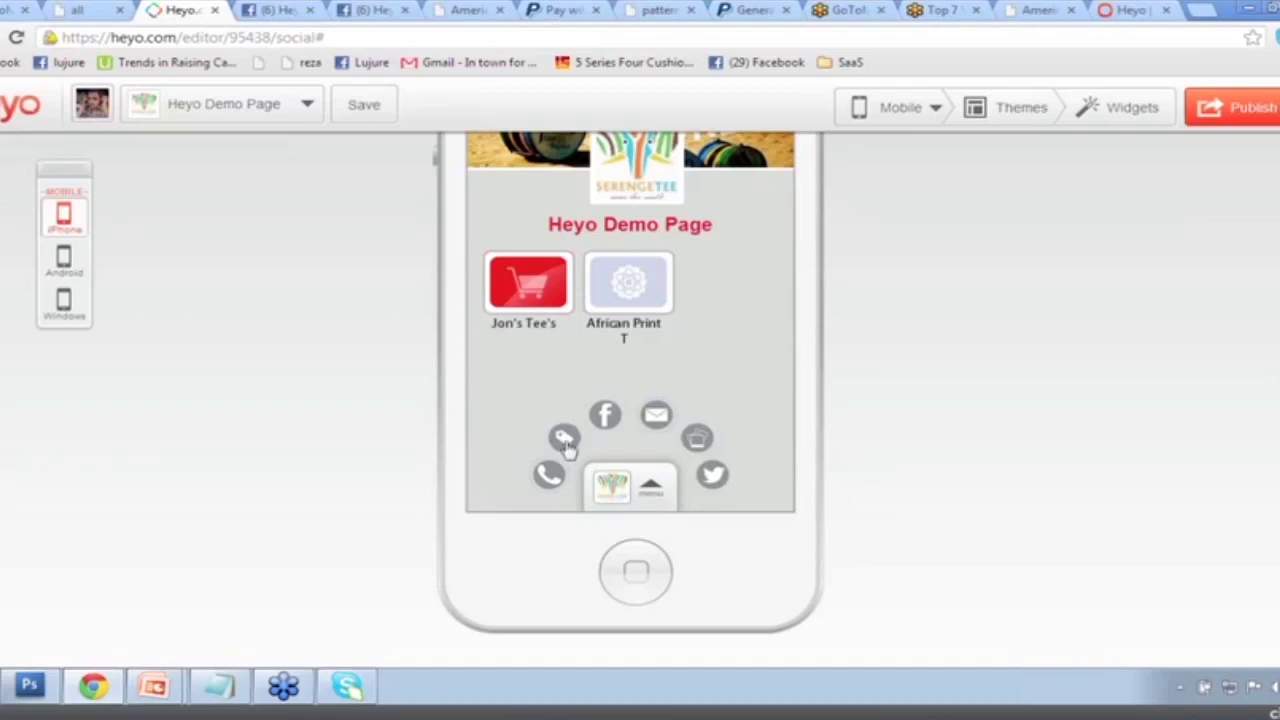
scroll(1088, 169, "up", 1)
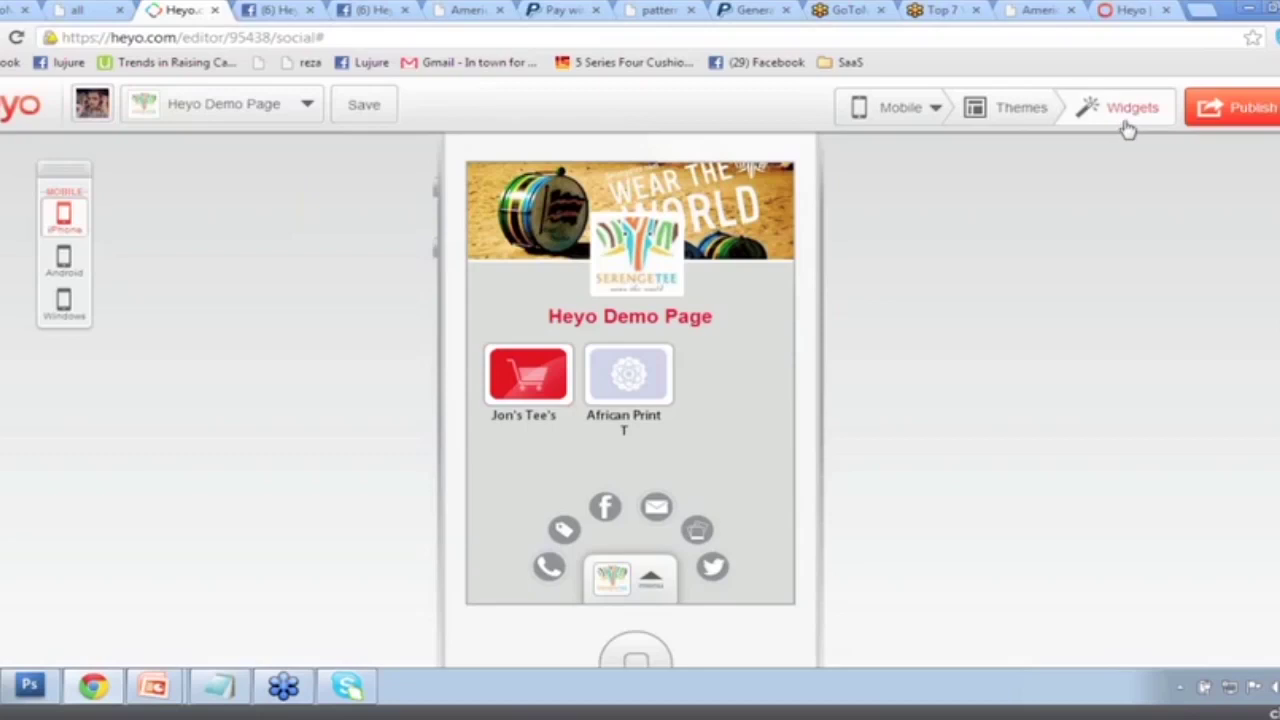
left_click(1127, 129)
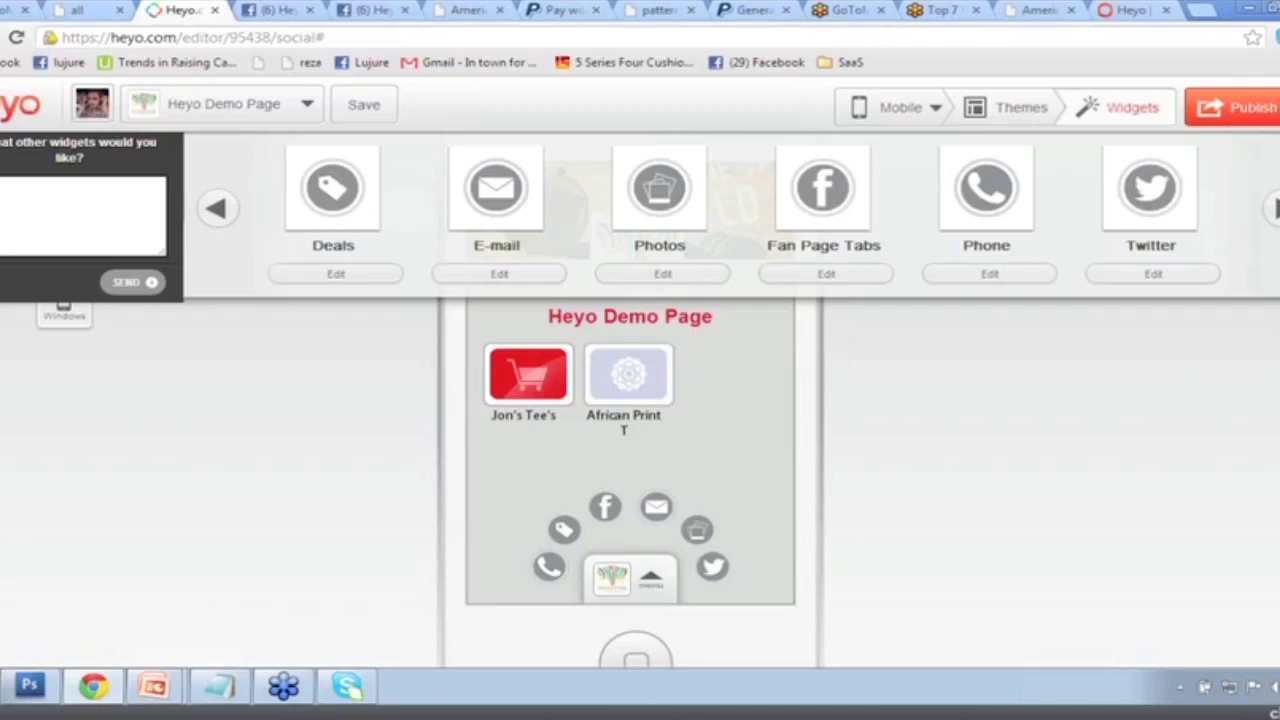
Inspect the Twitter widget settings and close them without changes.
left_click(1143, 275)
scroll(600, 380, "down", 2)
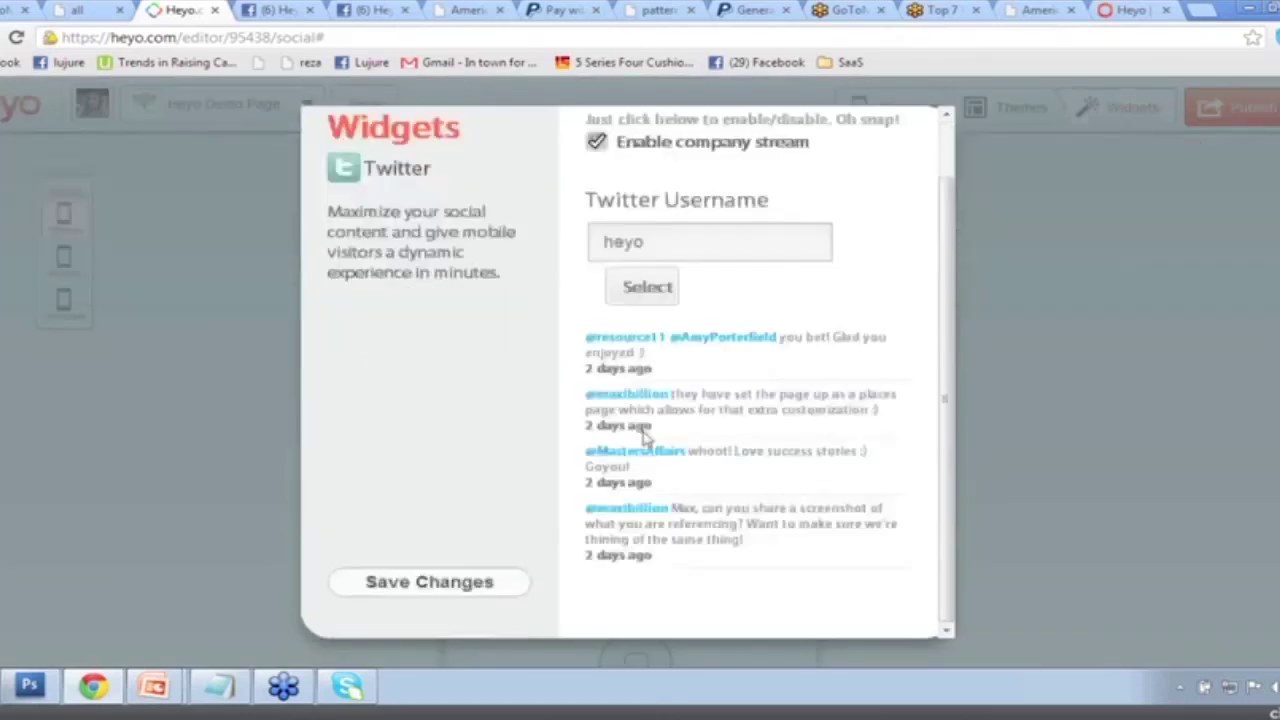
left_click(429, 582)
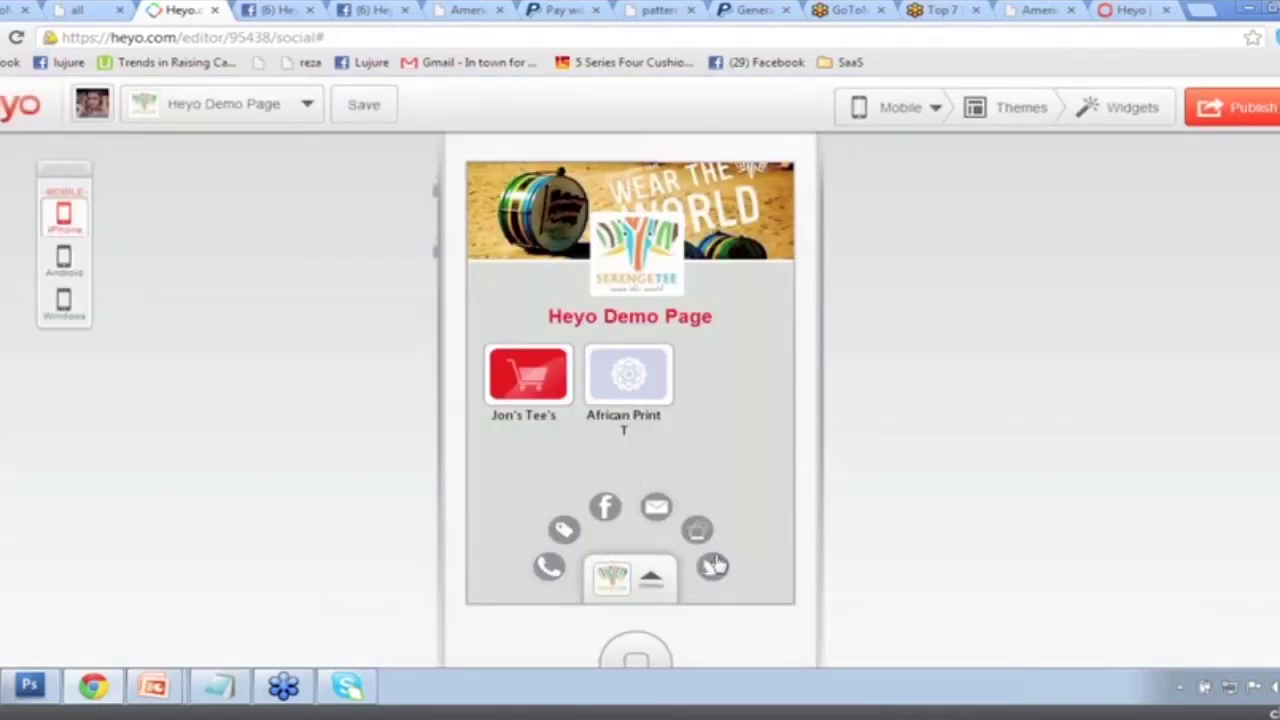
scroll(692, 483, "up", 1)
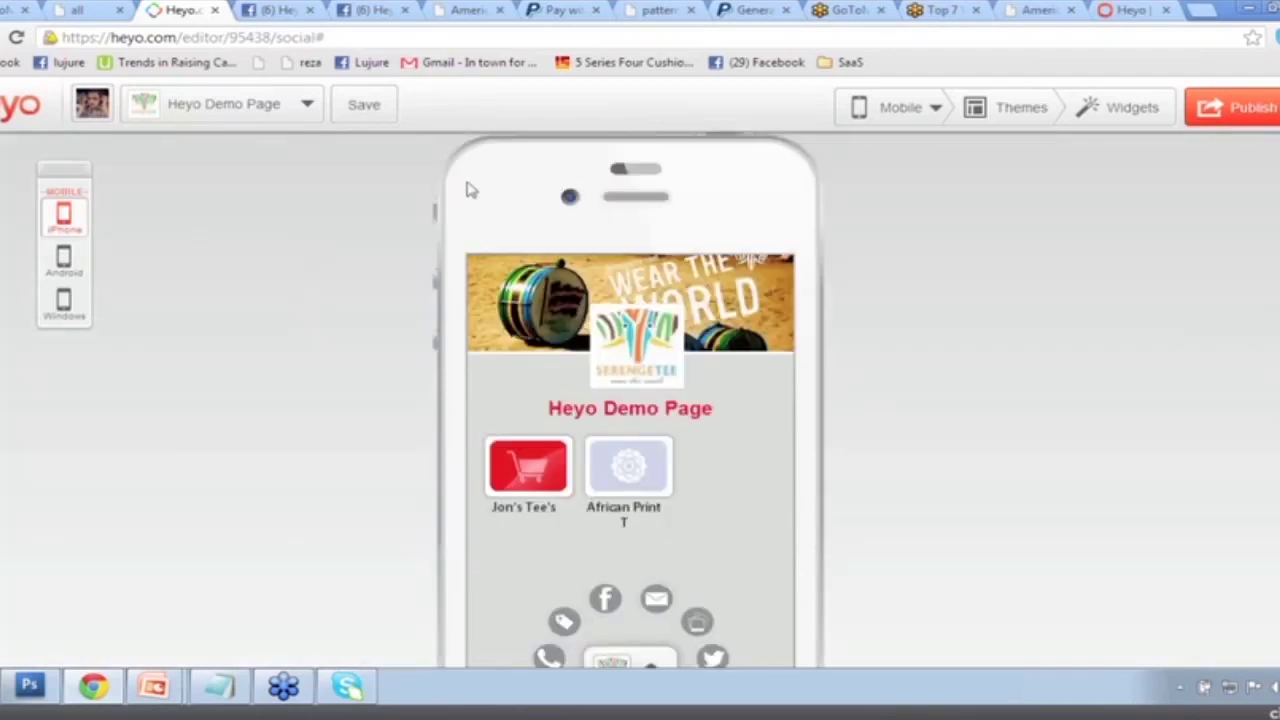
Preview the page in Android and Windows phone frames, ending back on iPhone.
left_click_drag(82, 180, 249, 180)
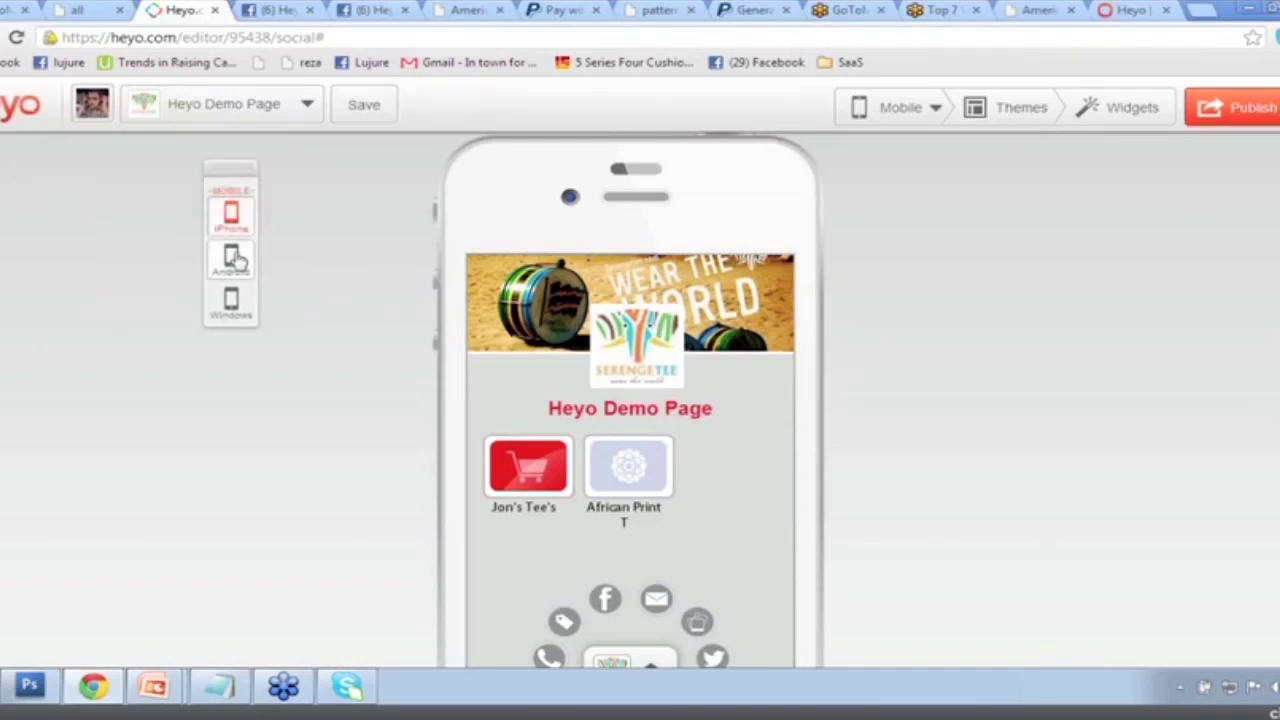
left_click(233, 258)
left_click(225, 300)
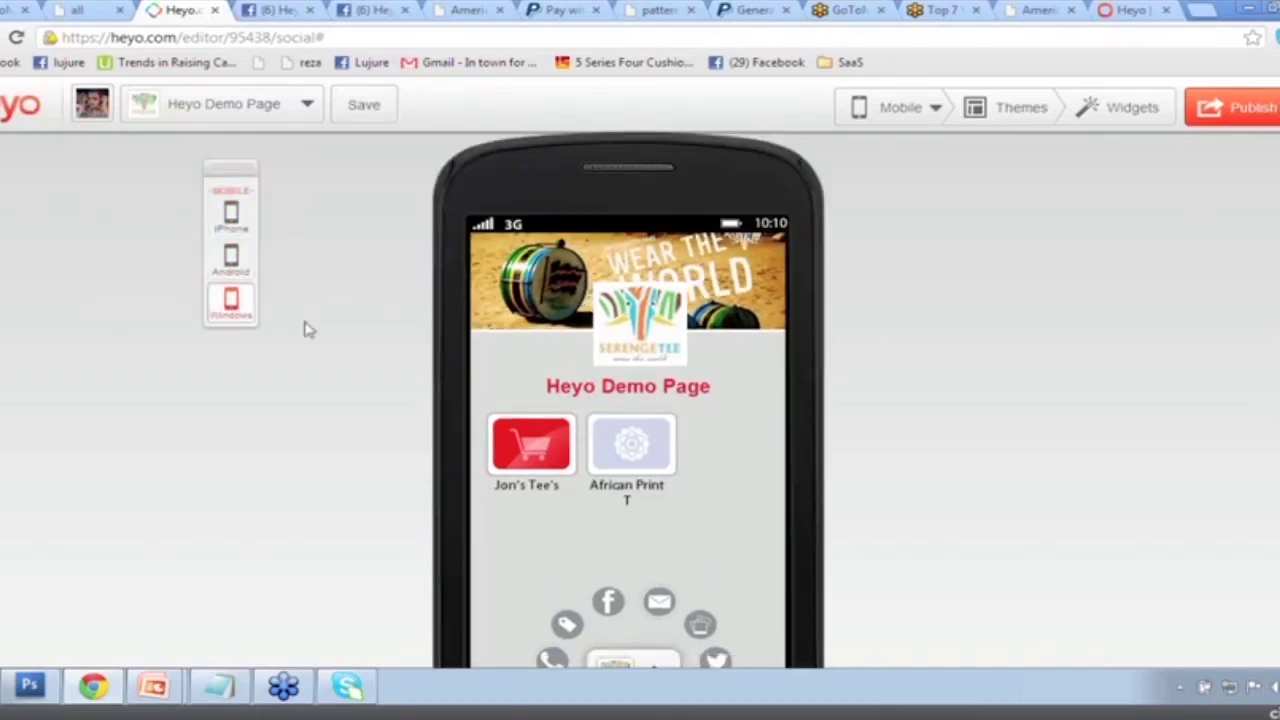
left_click(234, 258)
left_click(233, 214)
left_click(236, 259)
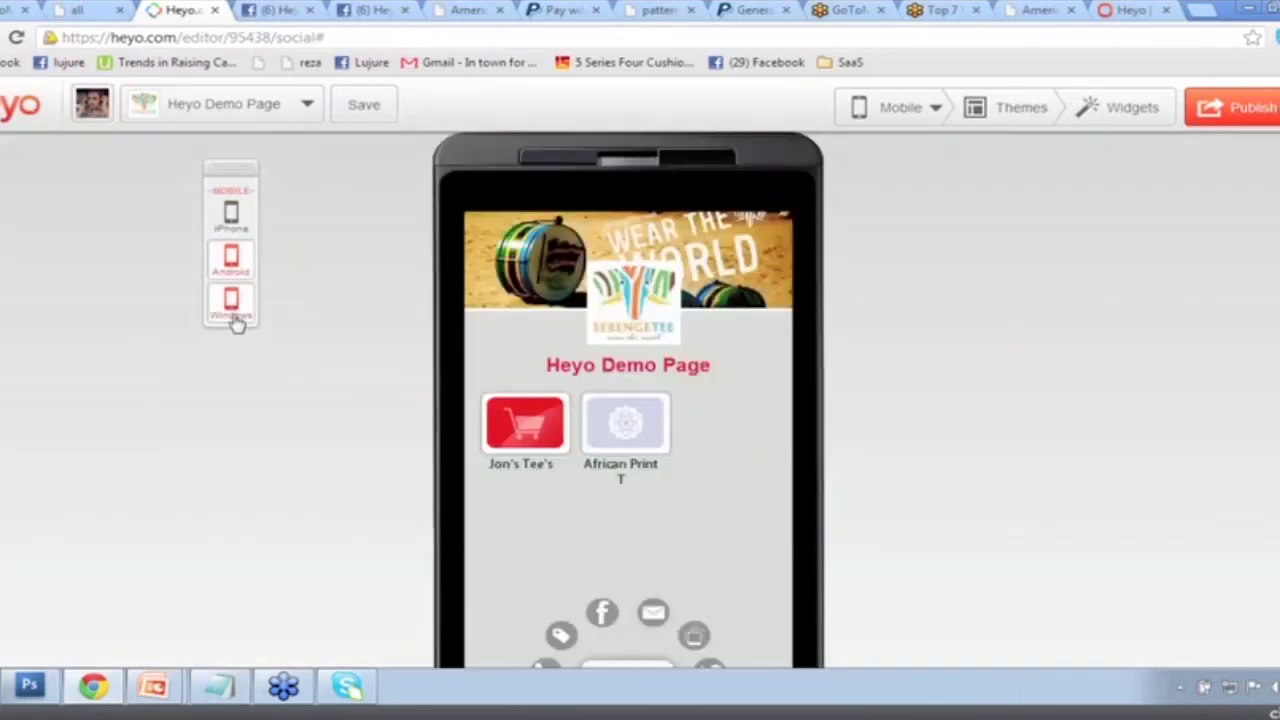
left_click(233, 305)
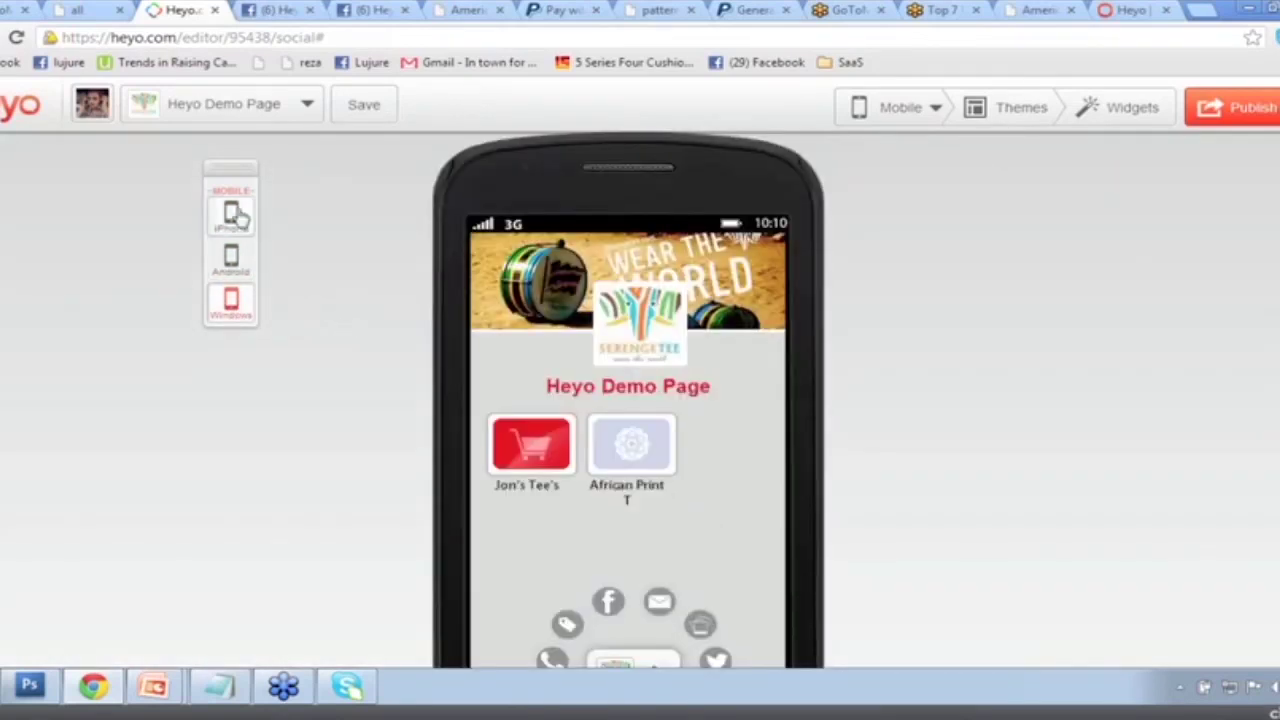
left_click(247, 217)
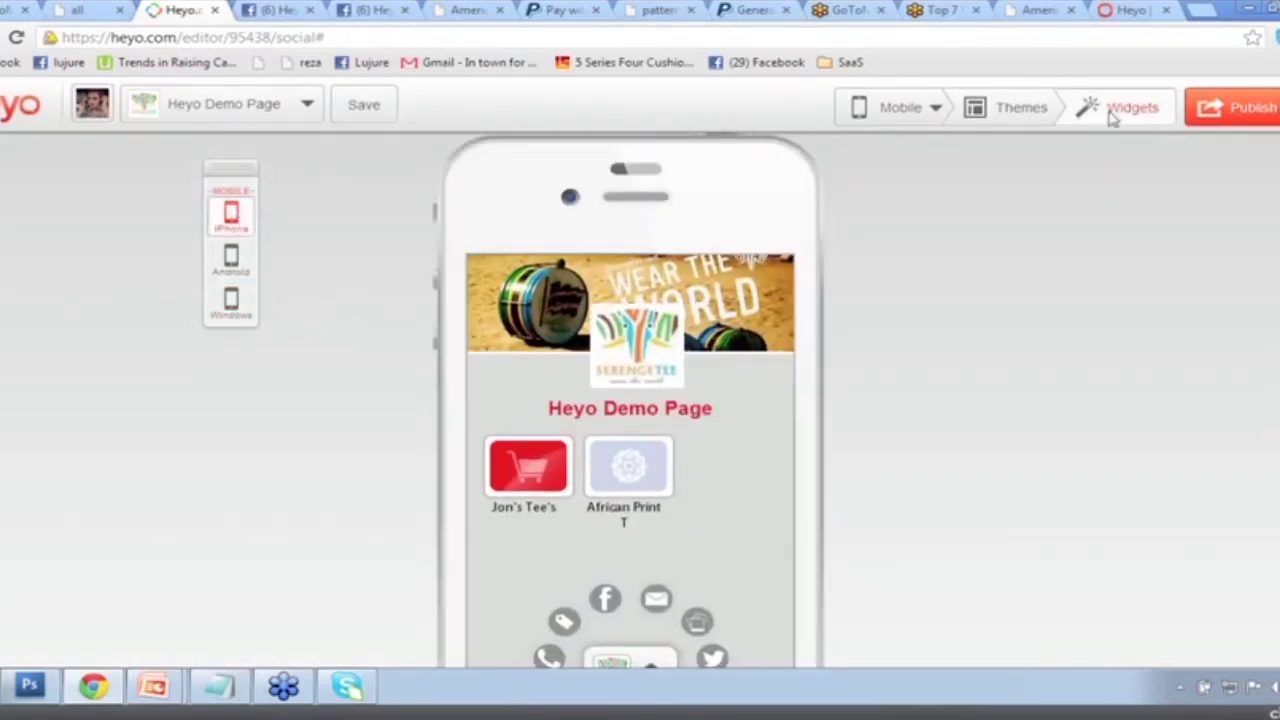
left_click(1120, 110)
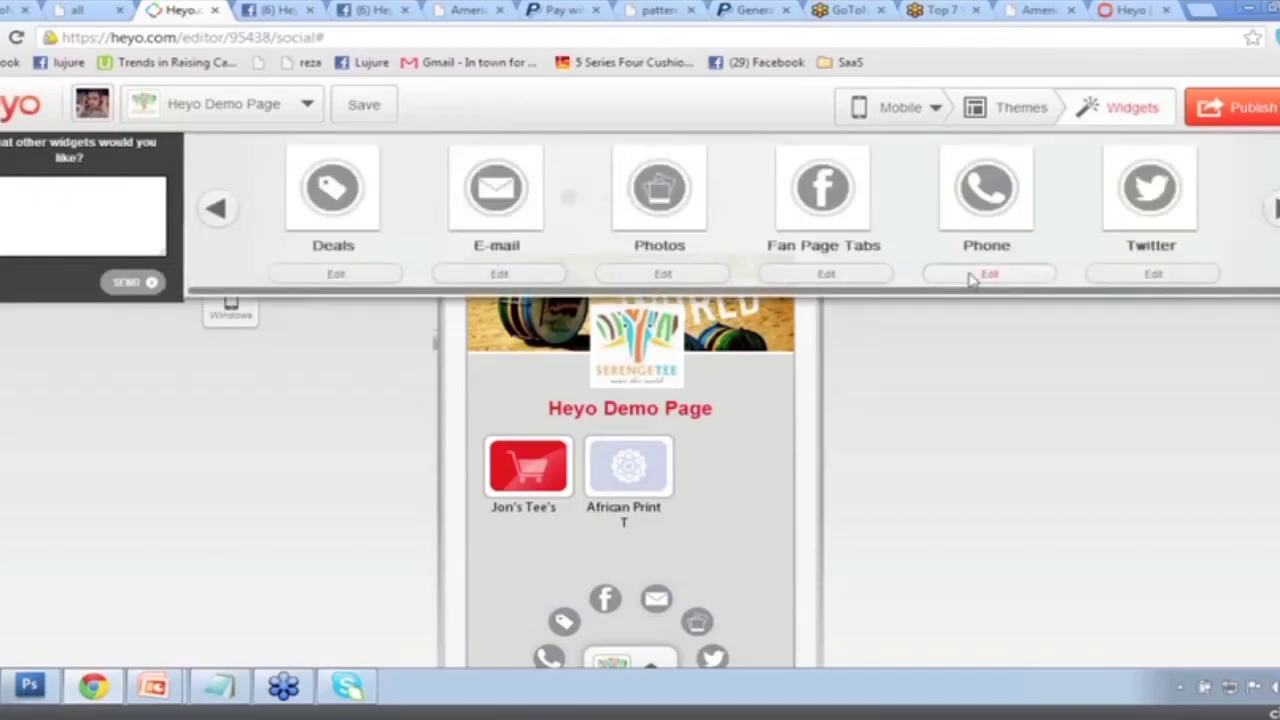
Save the existing business phone number in the Phone widget.
left_click(970, 278)
left_click_drag(695, 441, 527, 441)
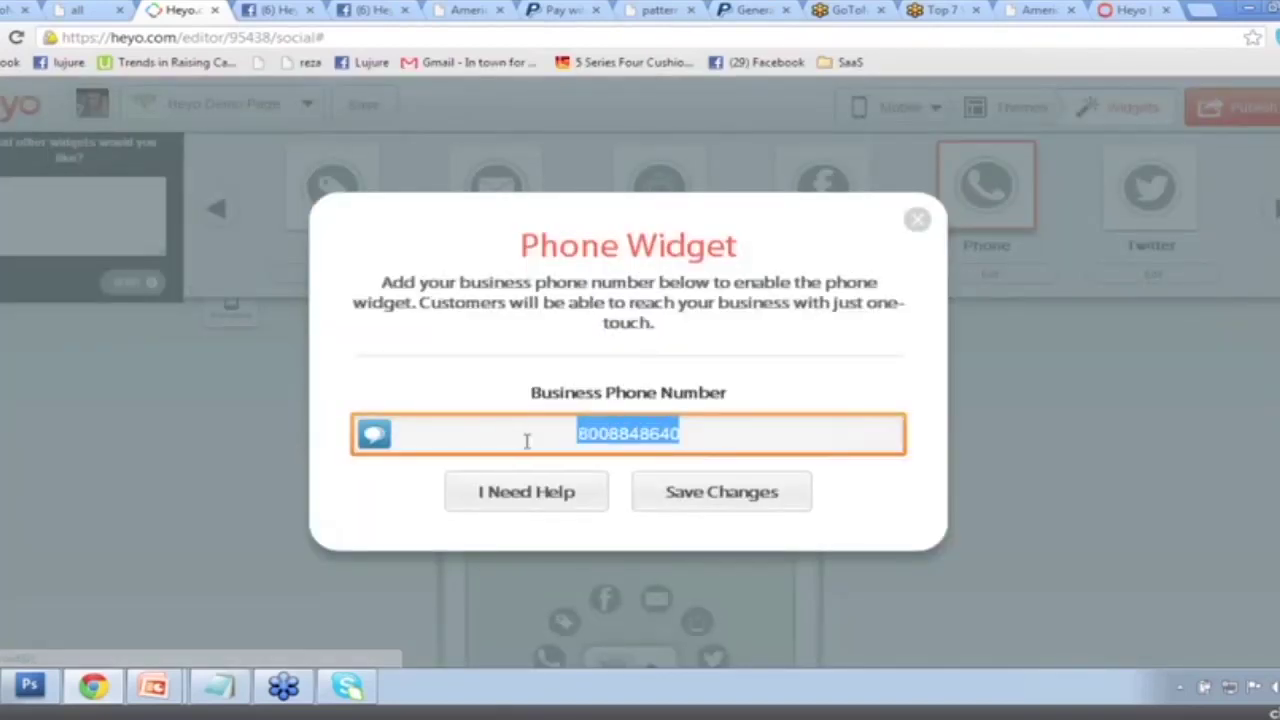
left_click(684, 494)
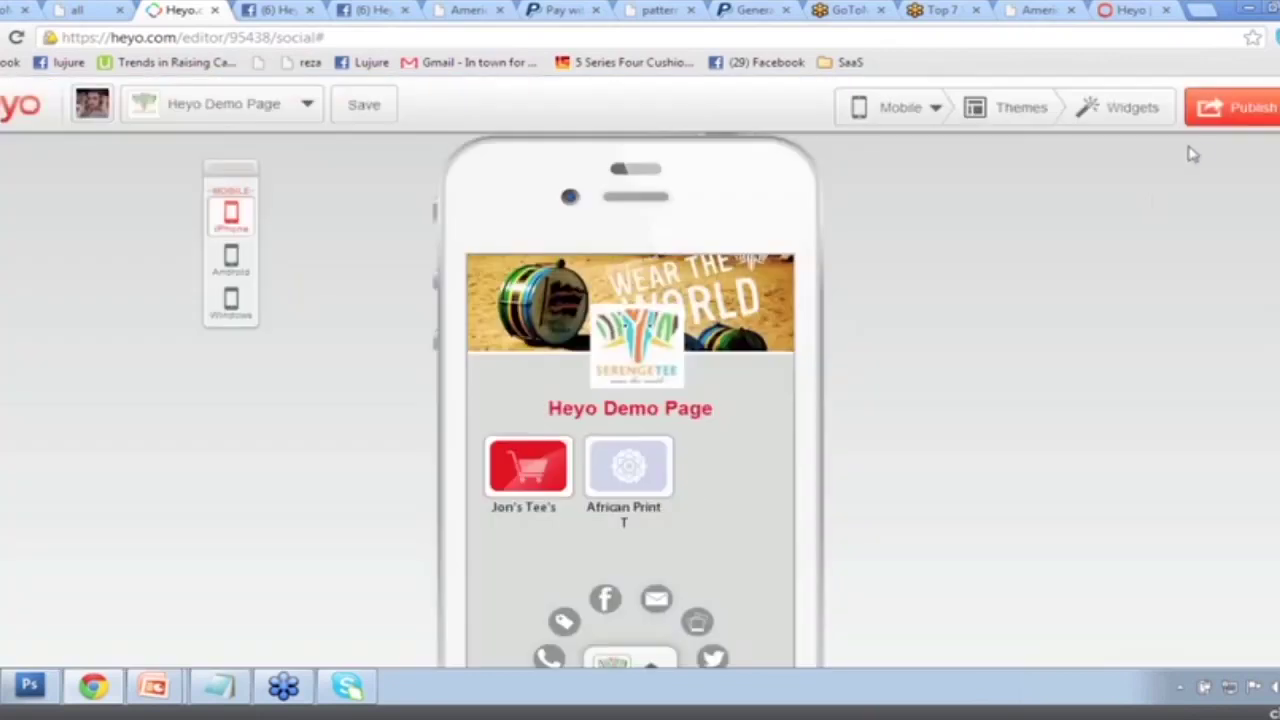
Enter the business e-mail address in the E-mail widget and save it.
left_click(1145, 110)
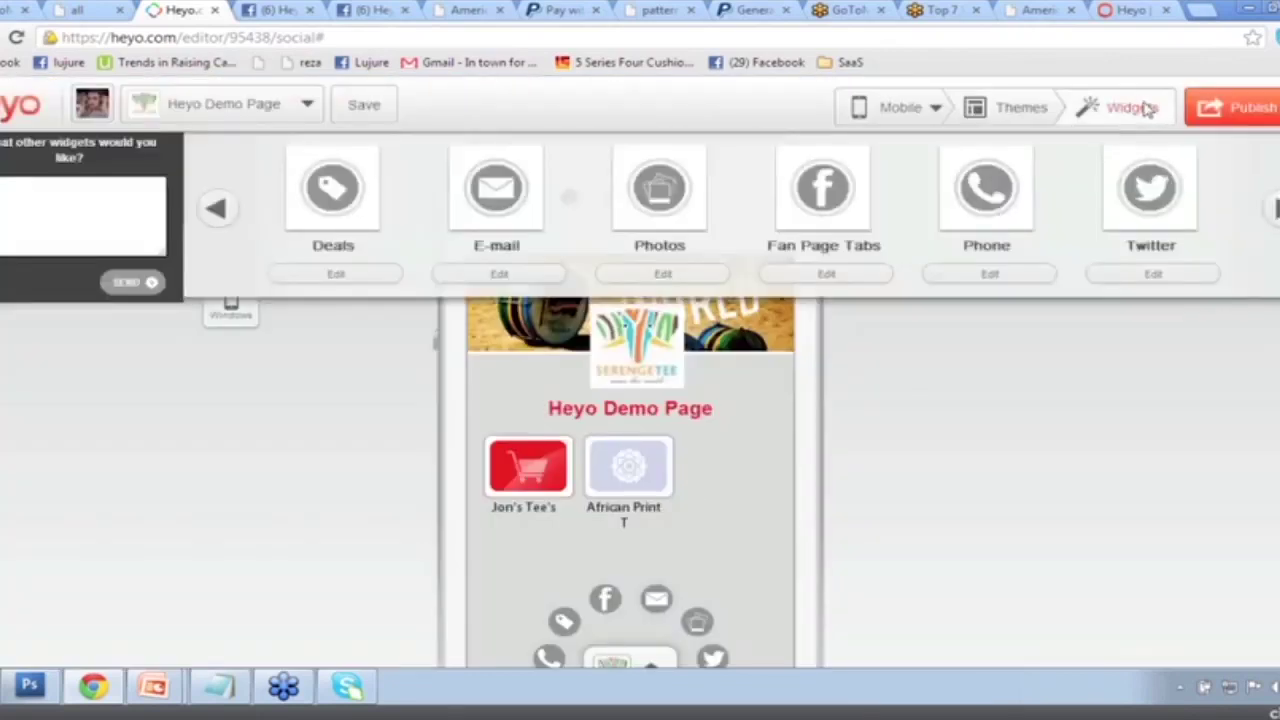
left_click(512, 276)
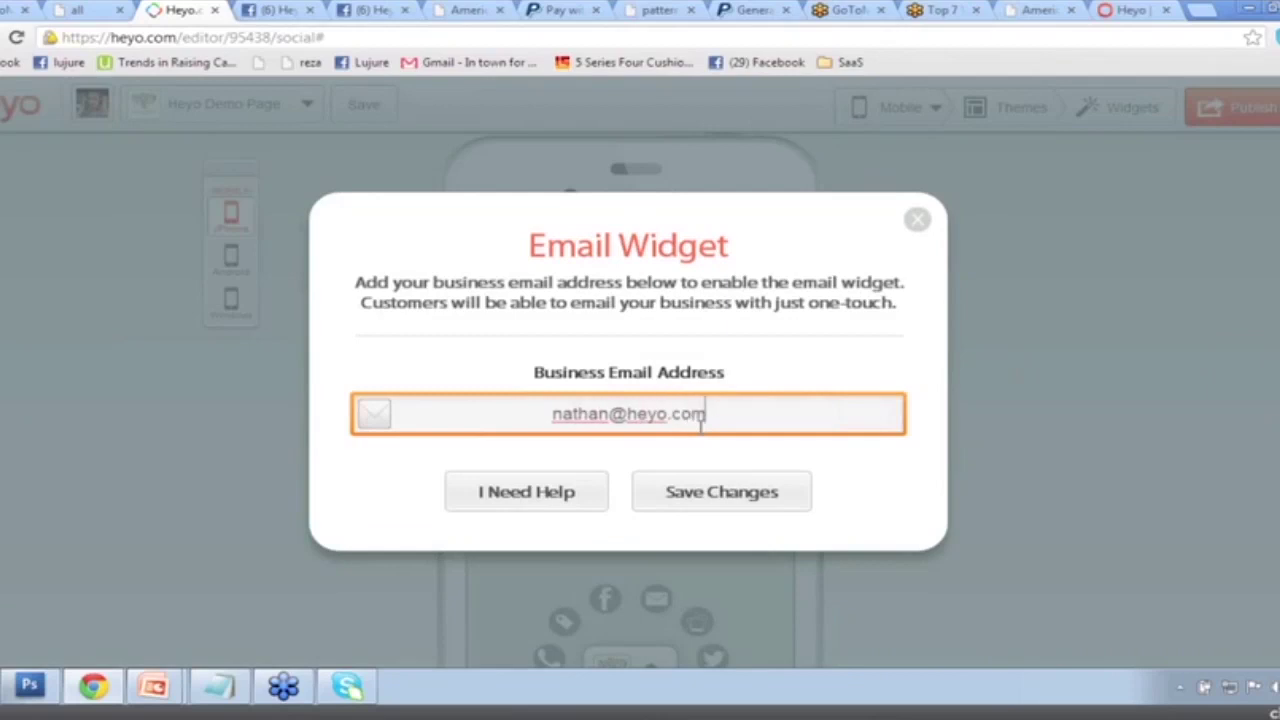
left_click(689, 500)
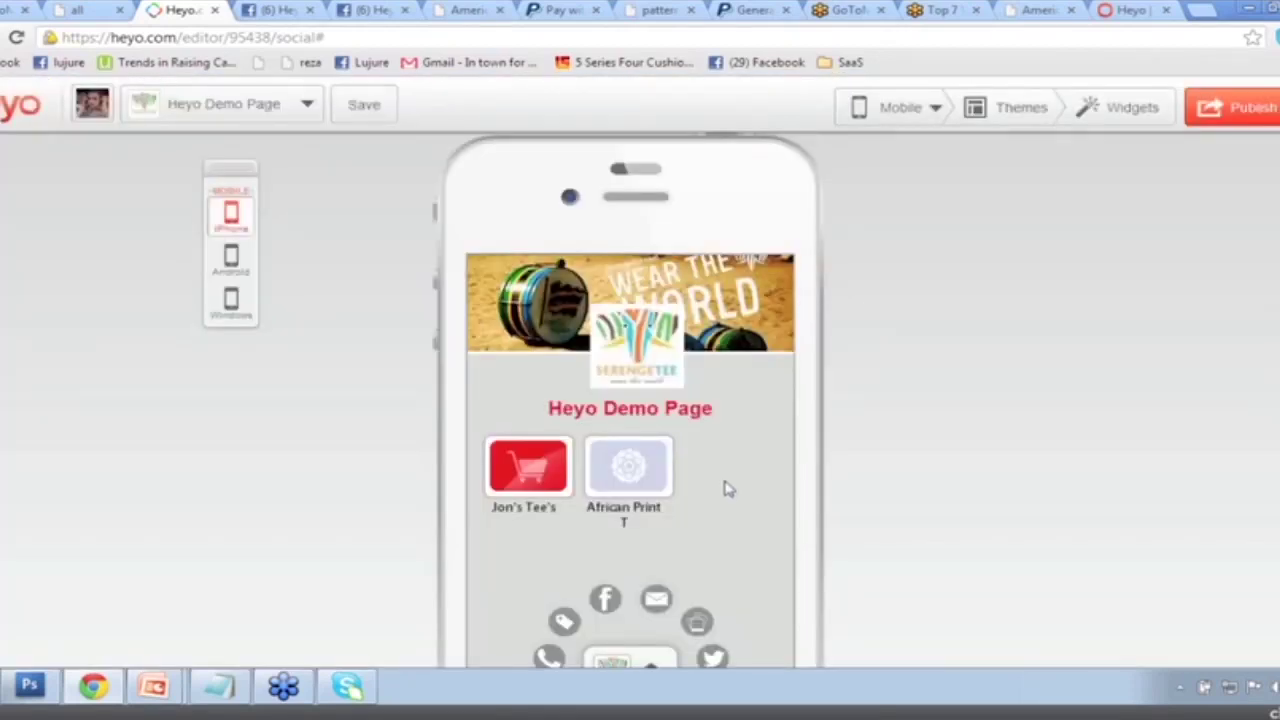
scroll(700, 500, "down", 1)
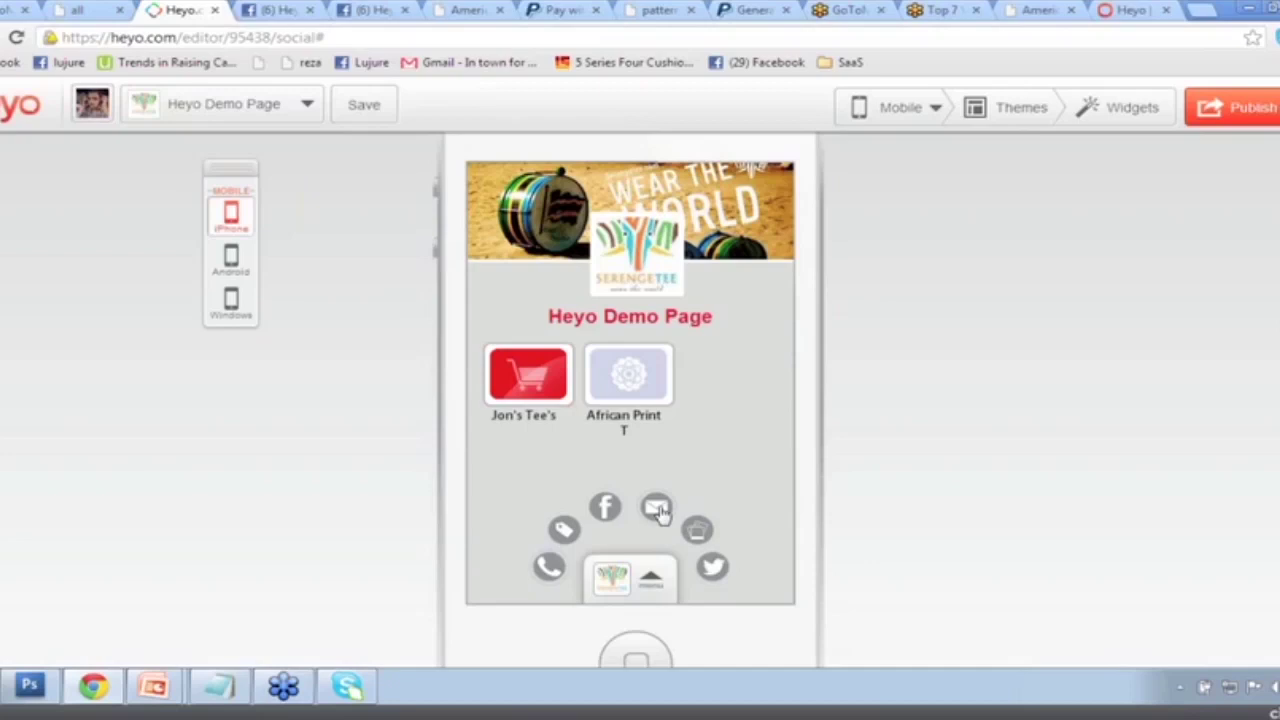
scroll(843, 411, "up", 1)
left_click(1235, 111)
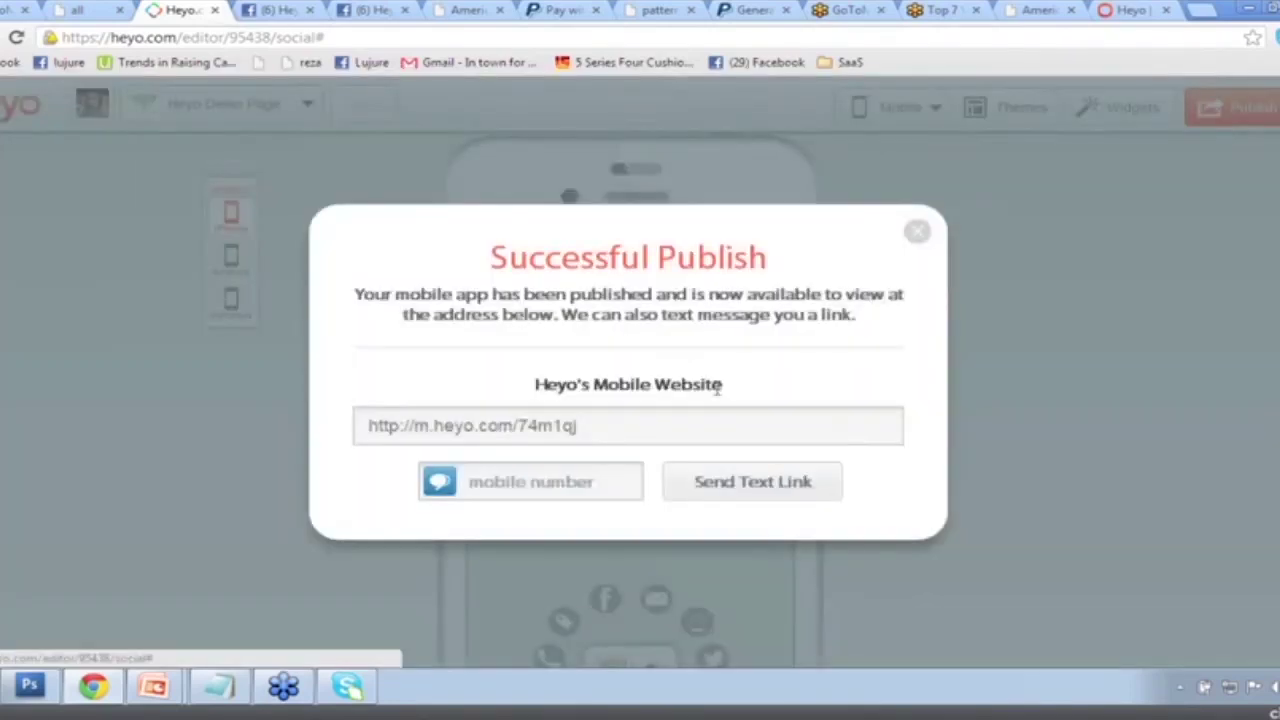
left_click_drag(617, 429, 367, 426)
key("ctrl+c")
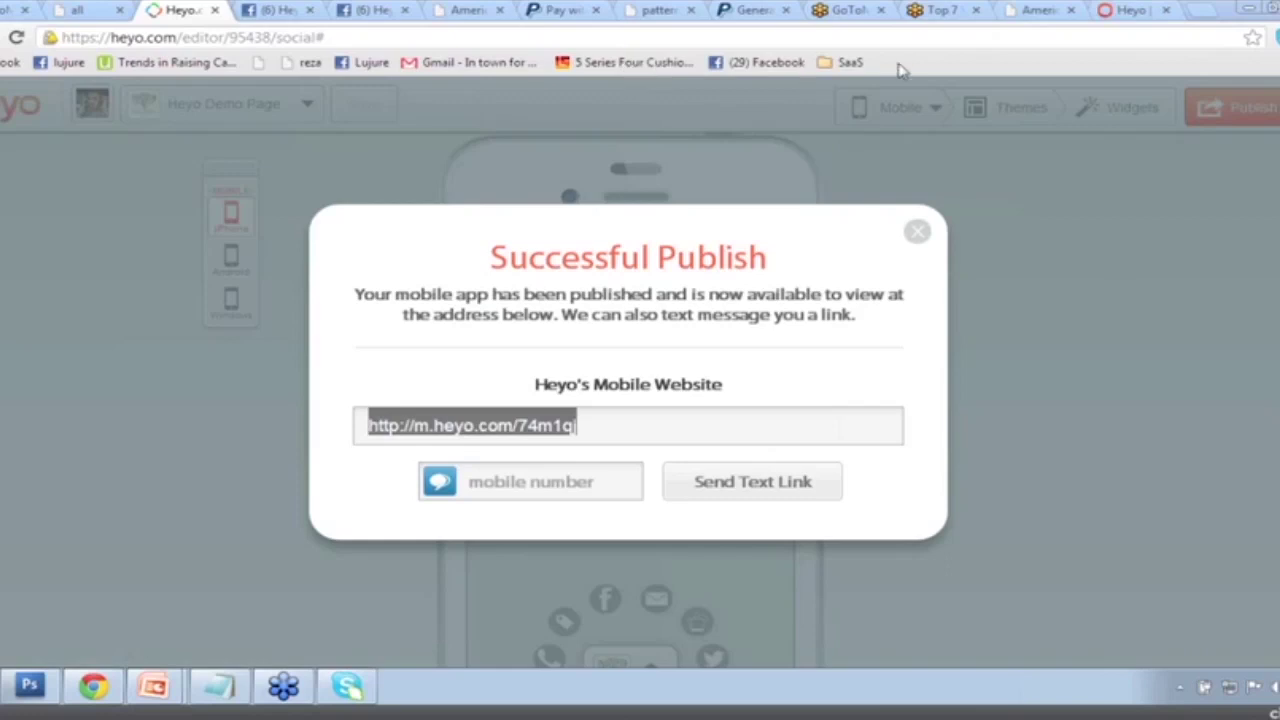
left_click(570, 476)
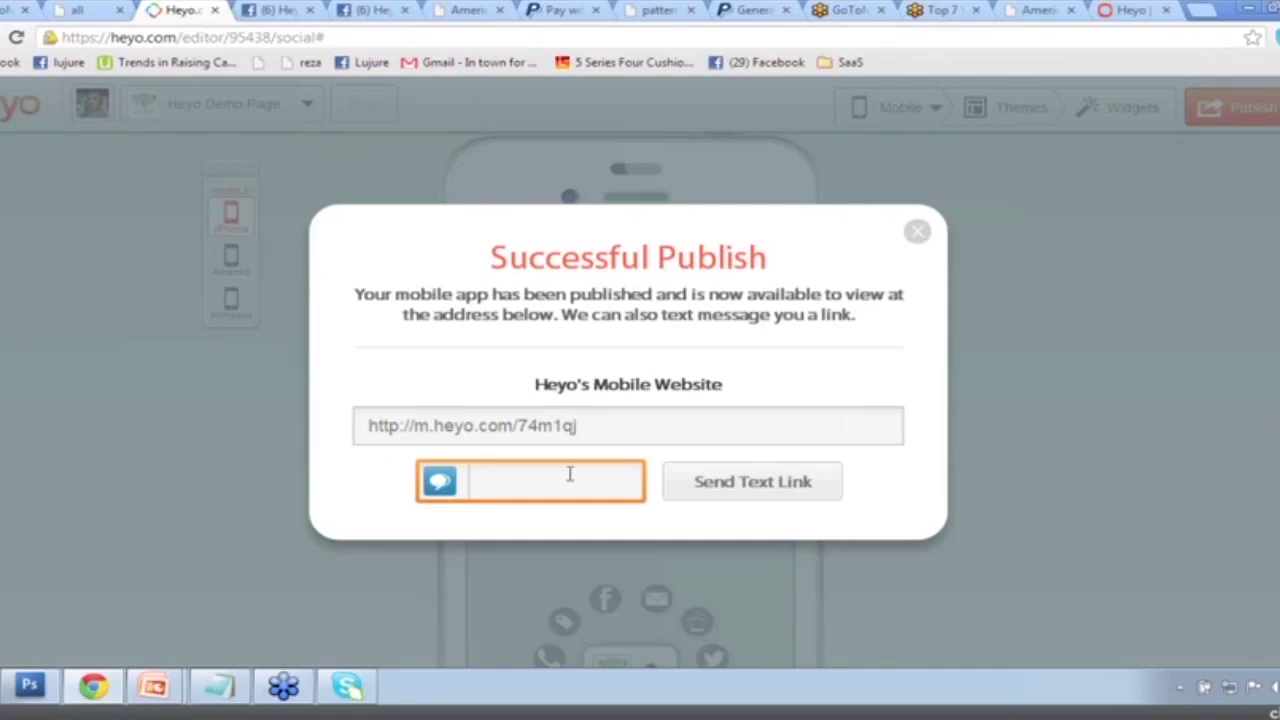
left_click(749, 490)
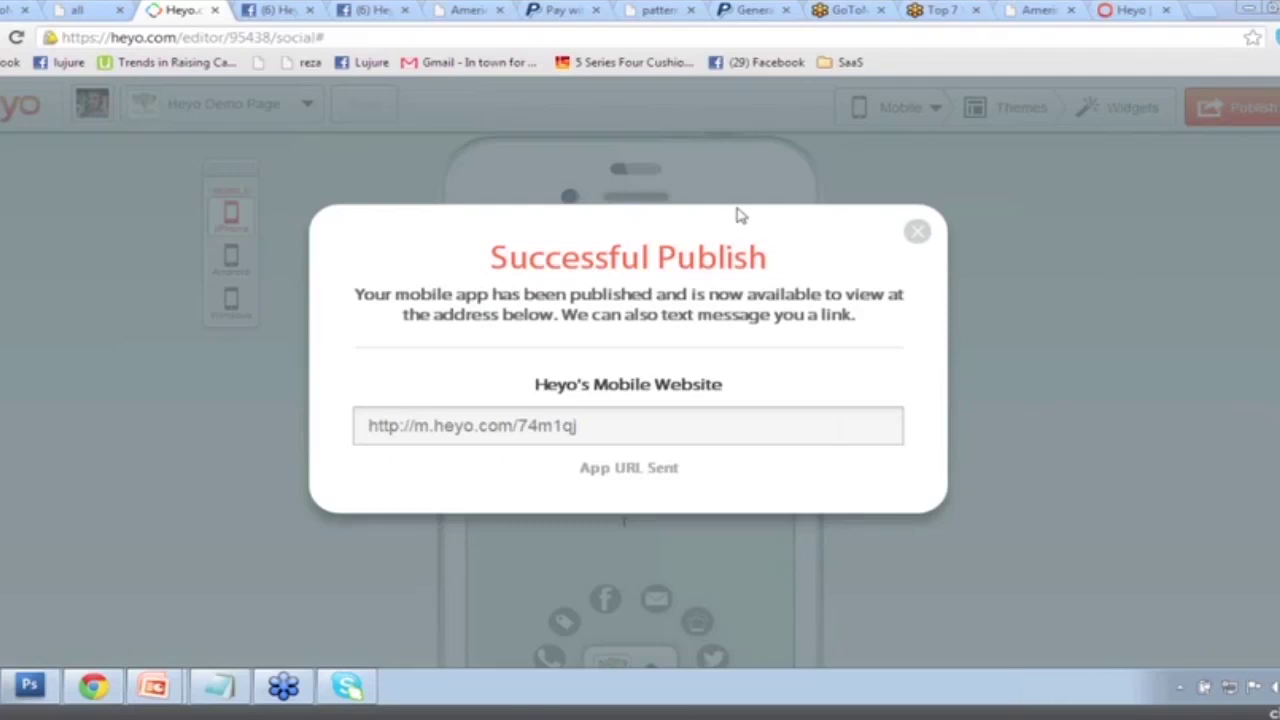
left_click(906, 235)
Close the Successful Publish dialog and publish the mobile page once more.
left_click(914, 233)
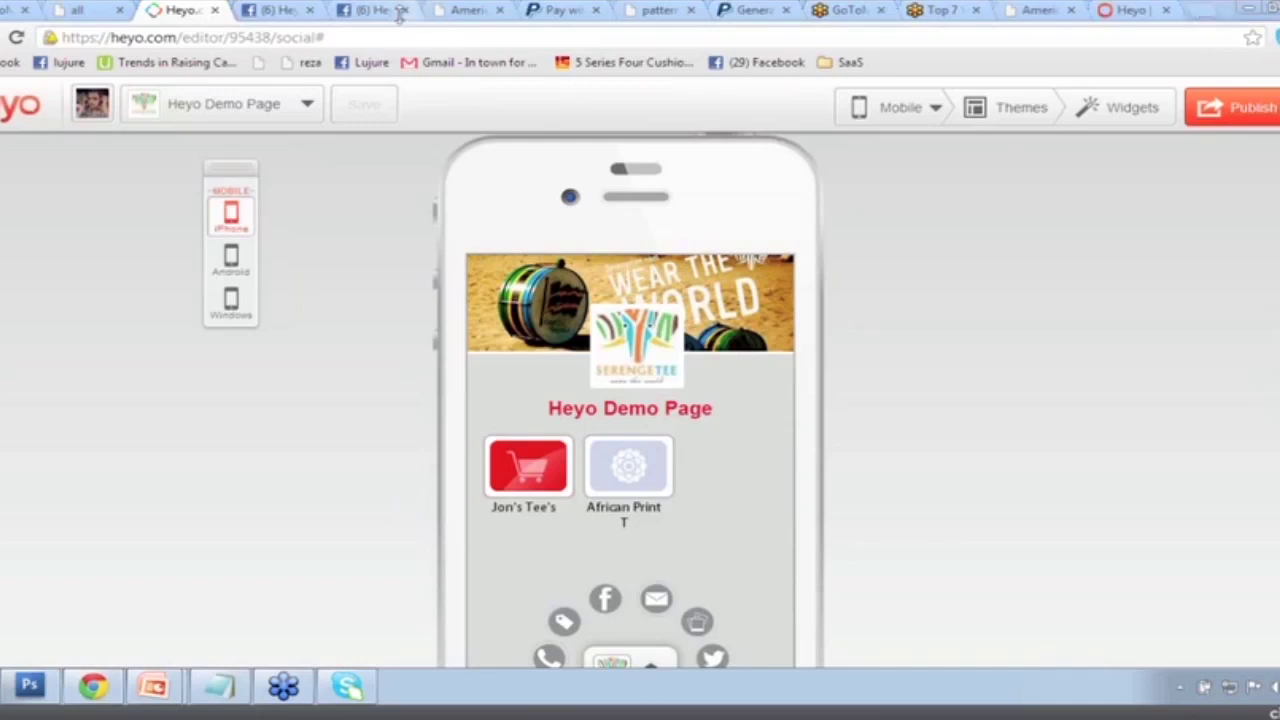
left_click(1250, 108)
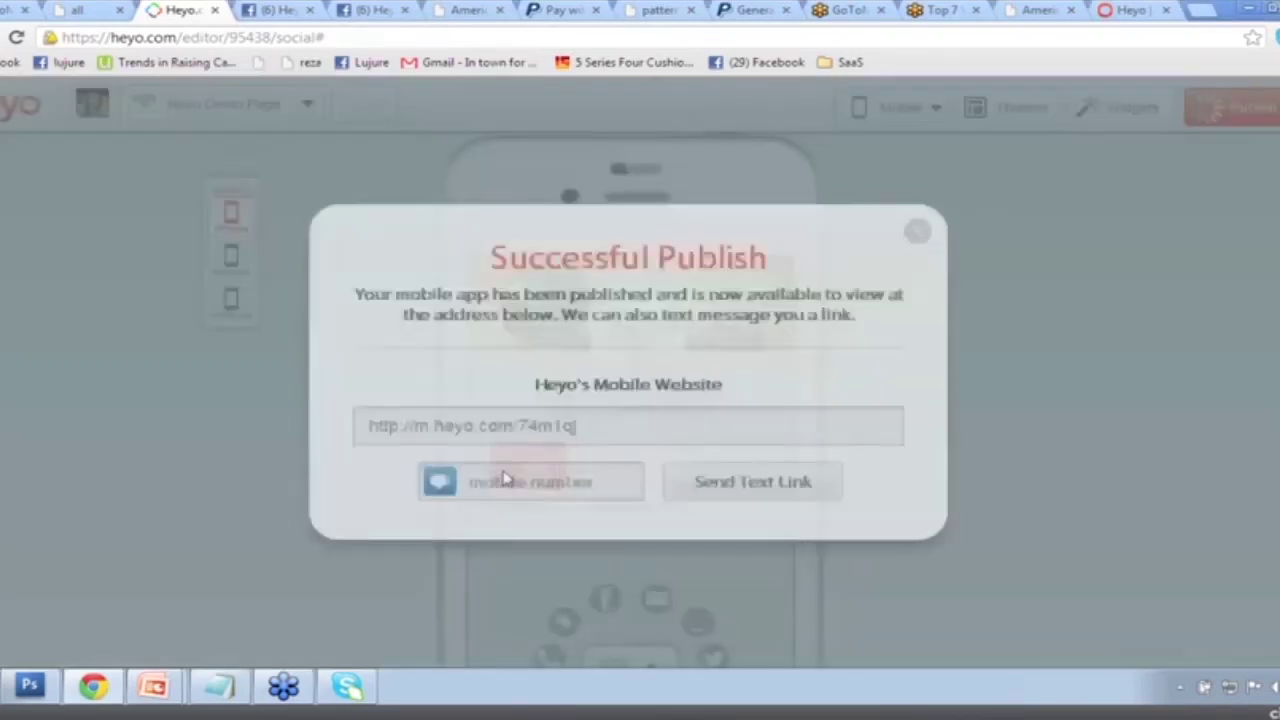
Load the published address m.heyo.com/74m1qj in a new Chrome tab.
left_click(1210, 12)
key("ctrl+v")
key("Return")
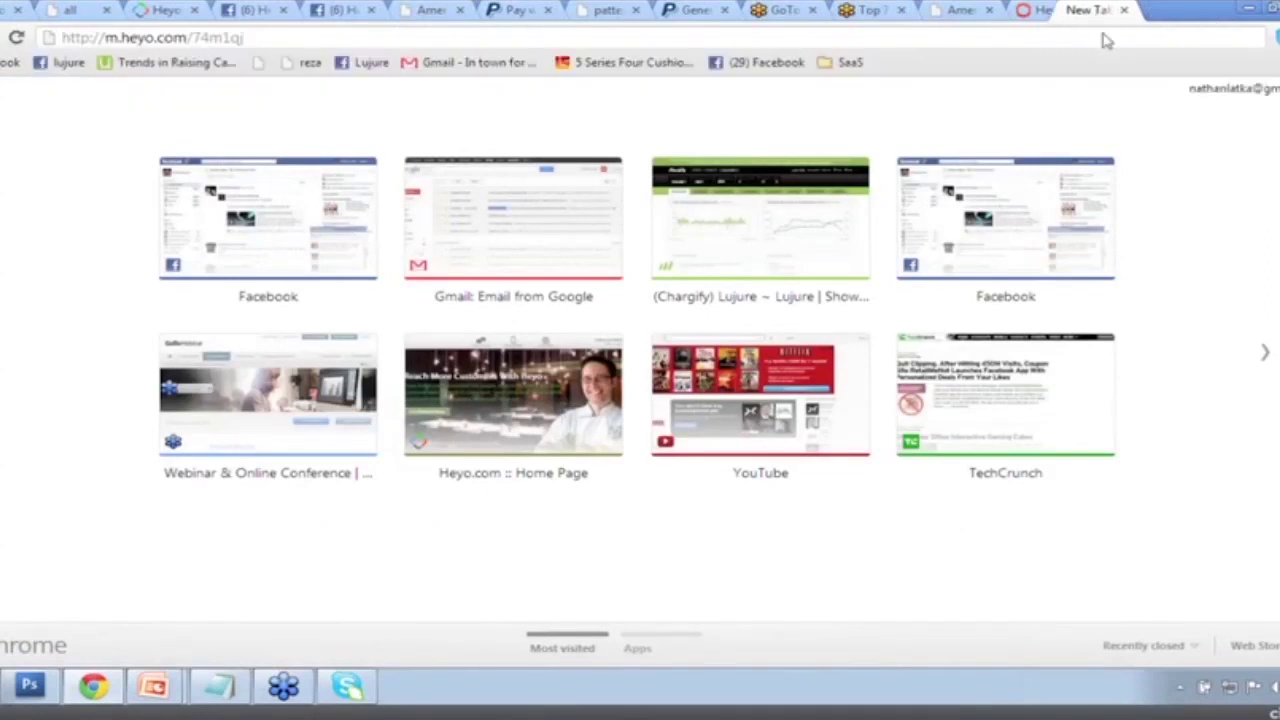
Shrink the browser to a narrow phone-like window and position it over the editor.
double_click(1212, 16)
left_click_drag(274, 103, 628, 212)
left_click_drag(510, 224, 560, 109)
left_click(578, 145)
key("Return")
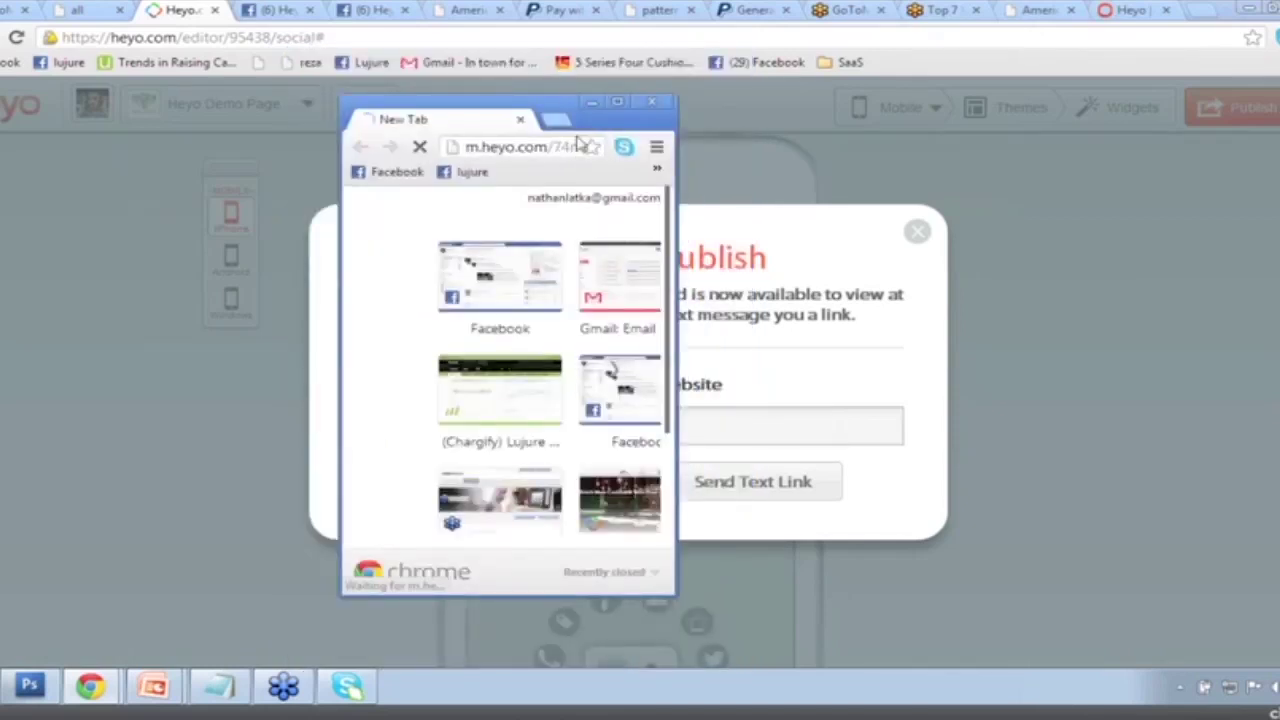
left_click_drag(563, 100, 672, 94)
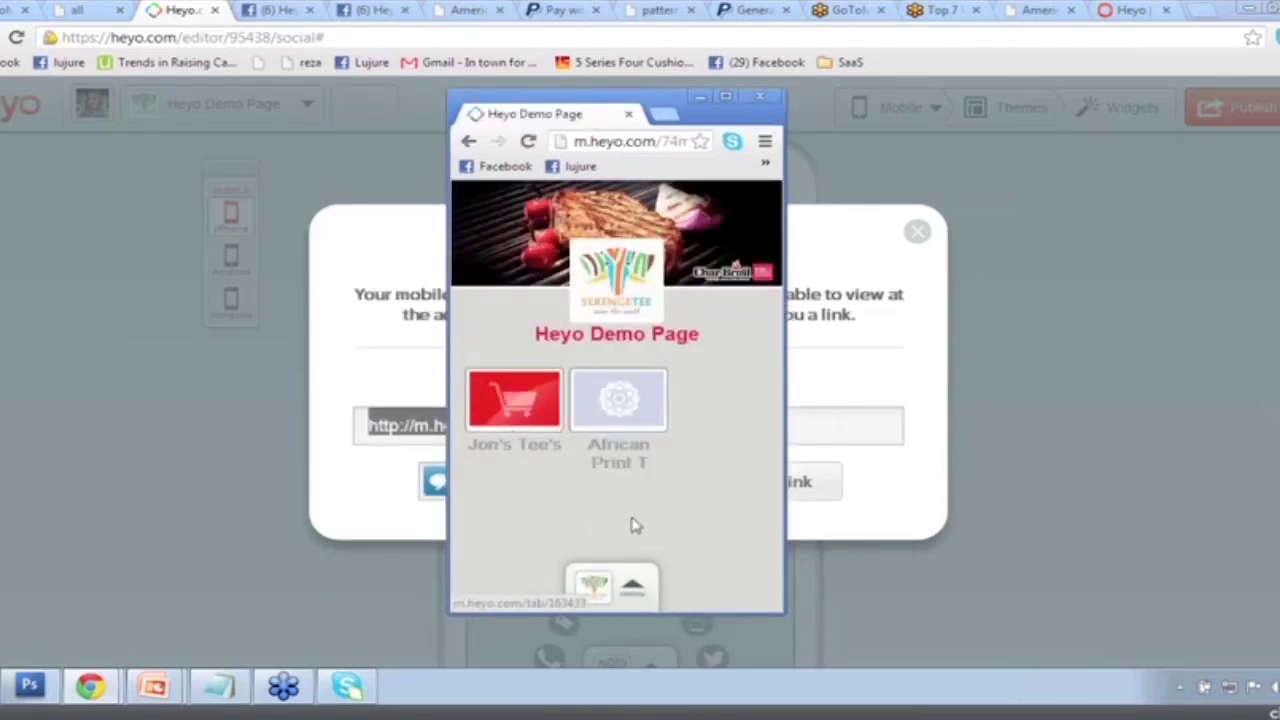
Use the radial menu to open the Twitter feed, then return to the Demo Page home.
left_click(594, 585)
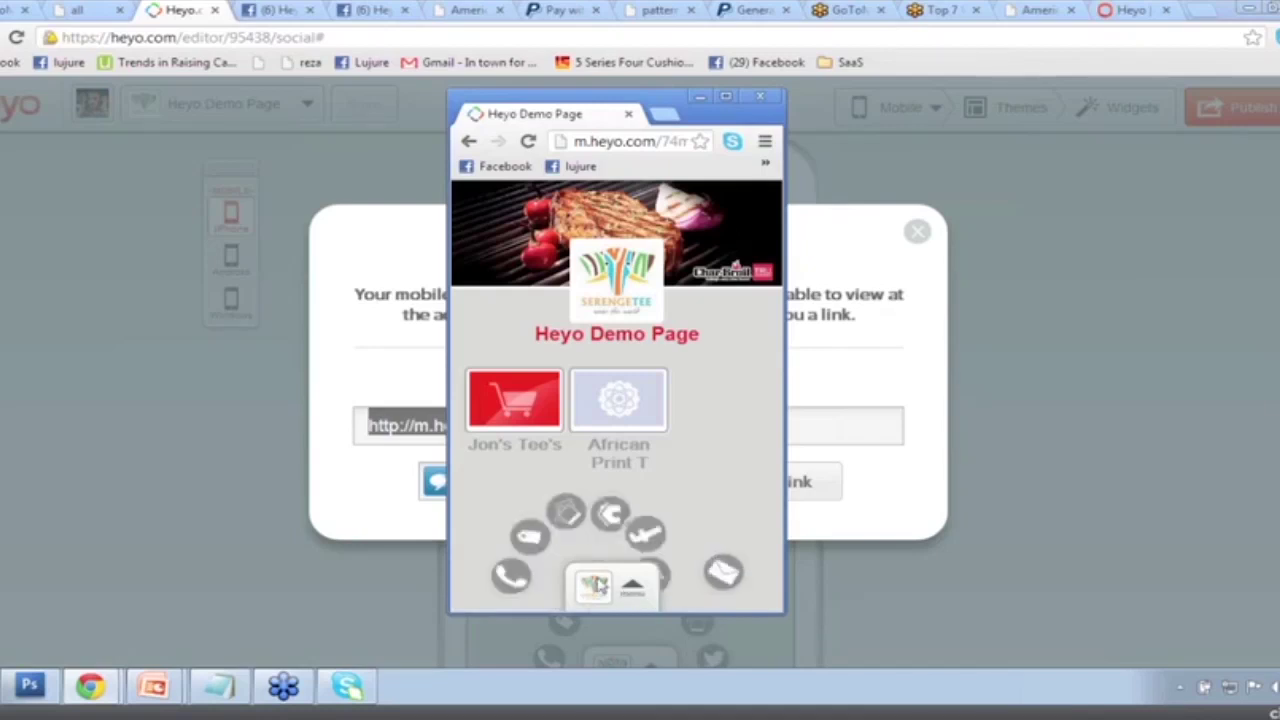
left_click(594, 585)
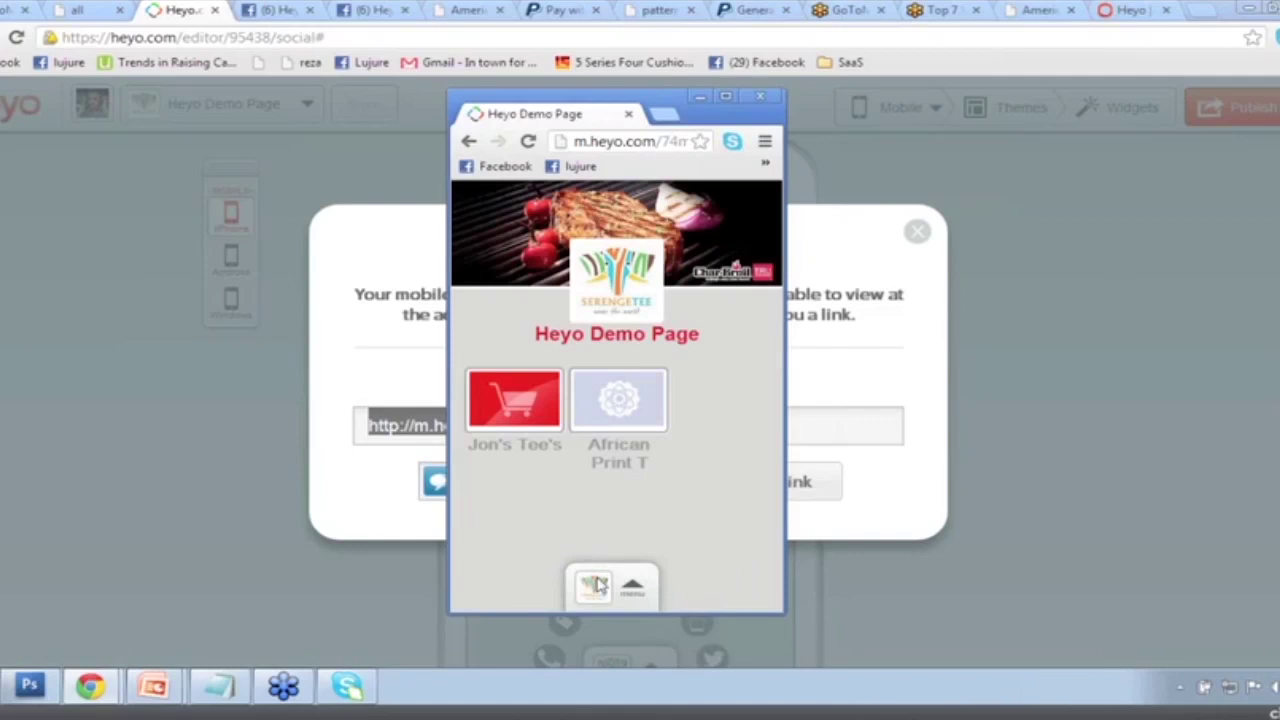
left_click(595, 585)
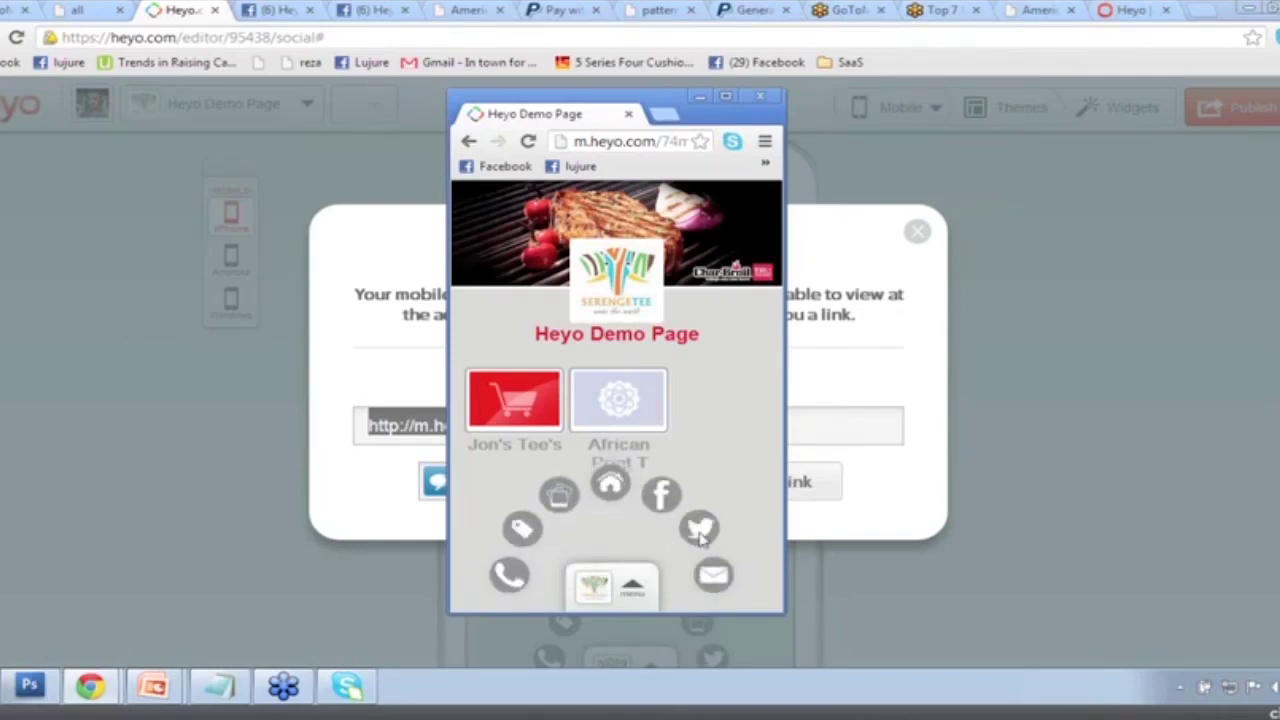
left_click(700, 531)
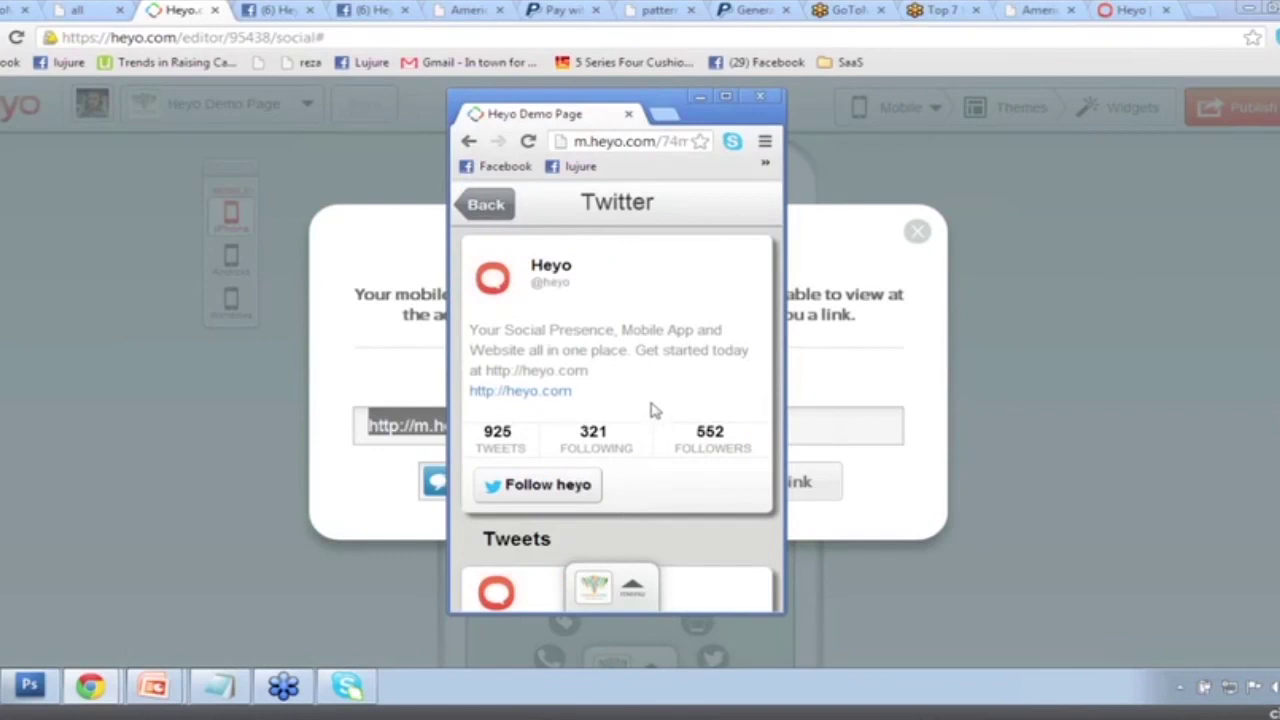
left_click(598, 588)
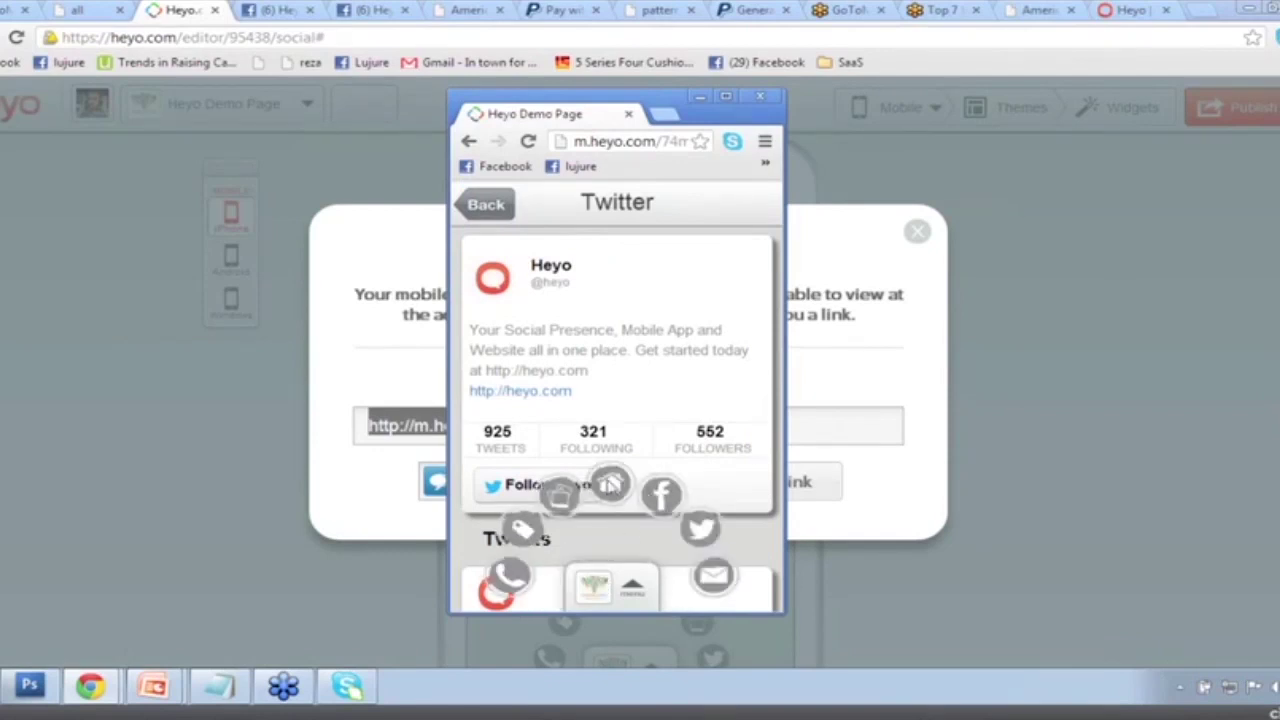
left_click(612, 484)
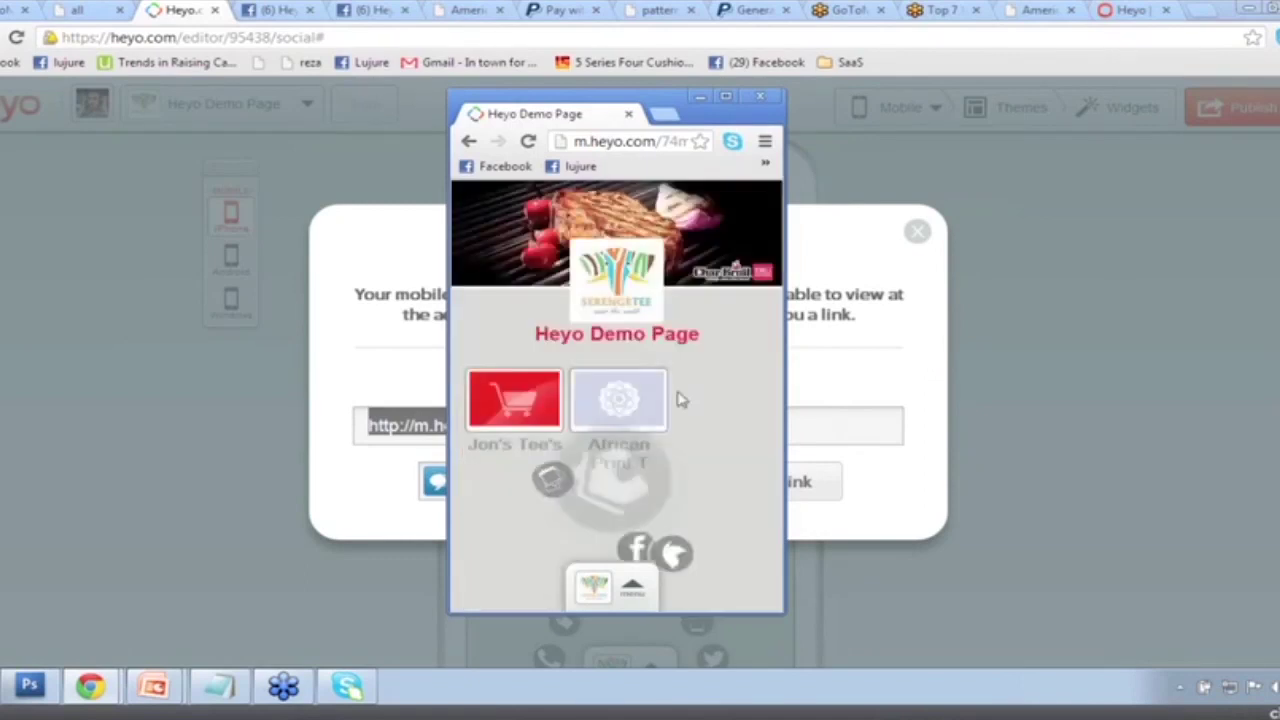
Check the Jon's Tee's shop link and Deals offer, then close the preview and publish confirmation.
left_click(478, 418)
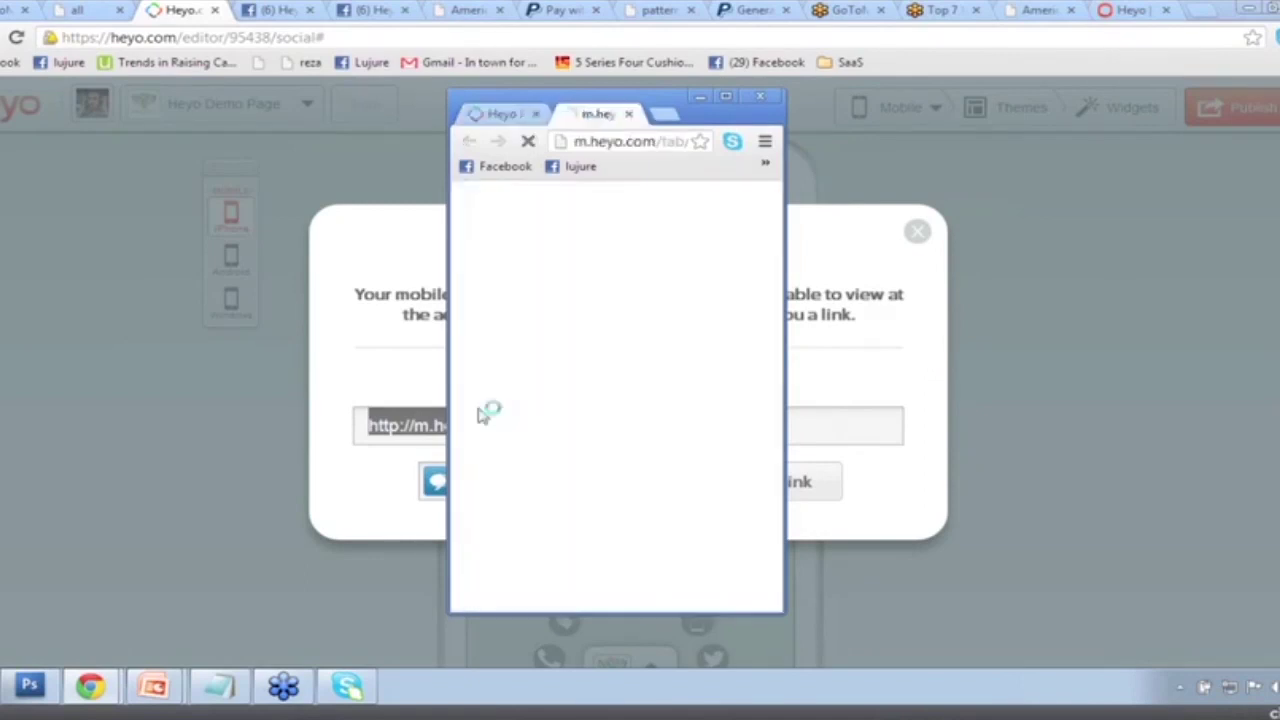
left_click(502, 113)
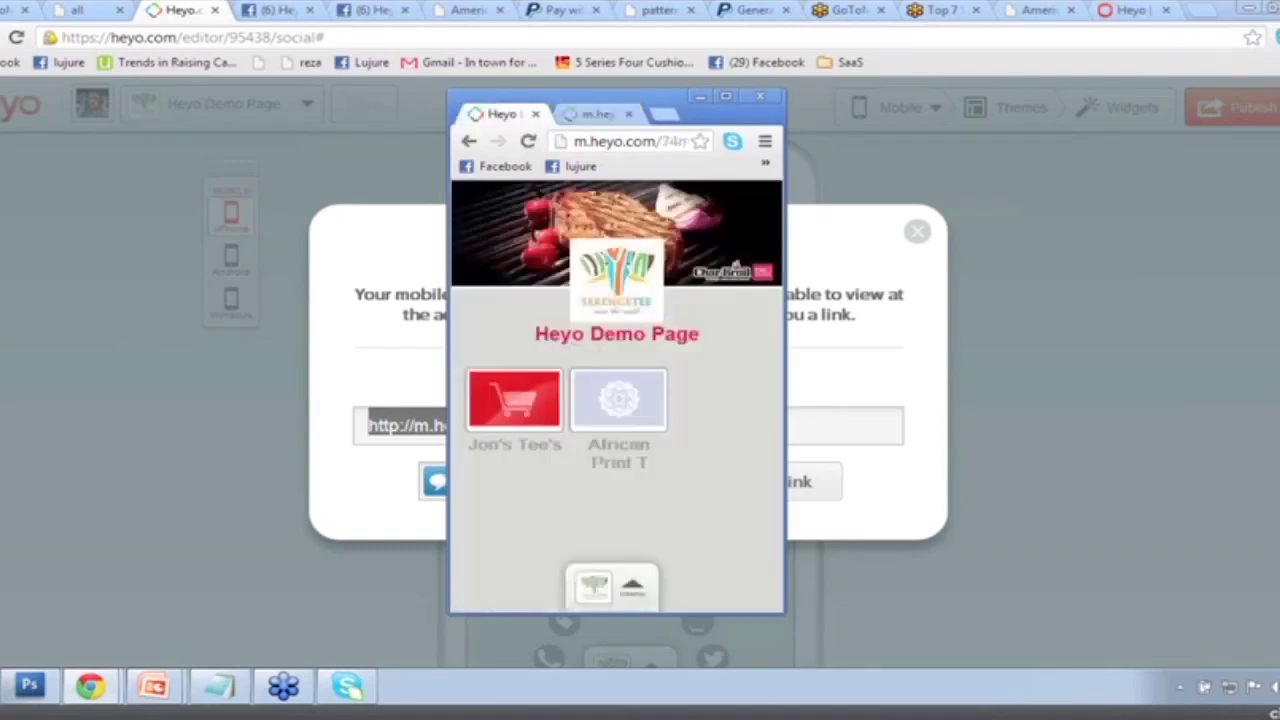
left_click(636, 590)
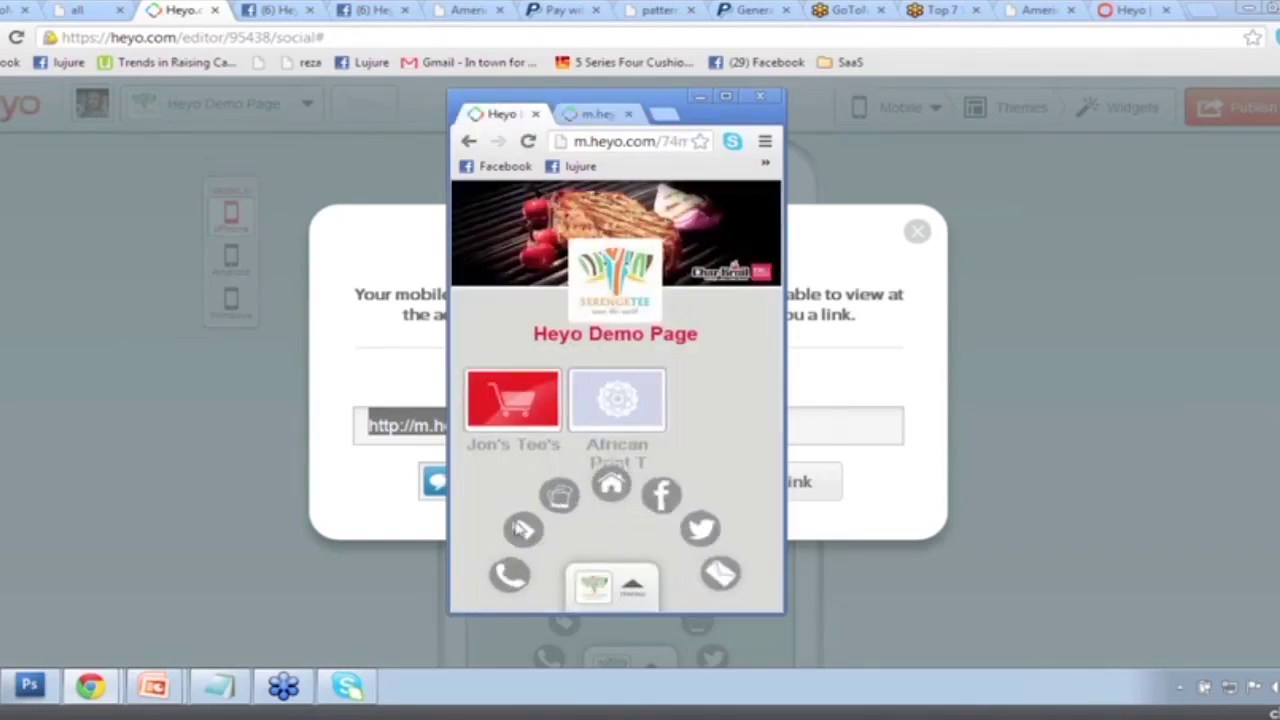
left_click(522, 530)
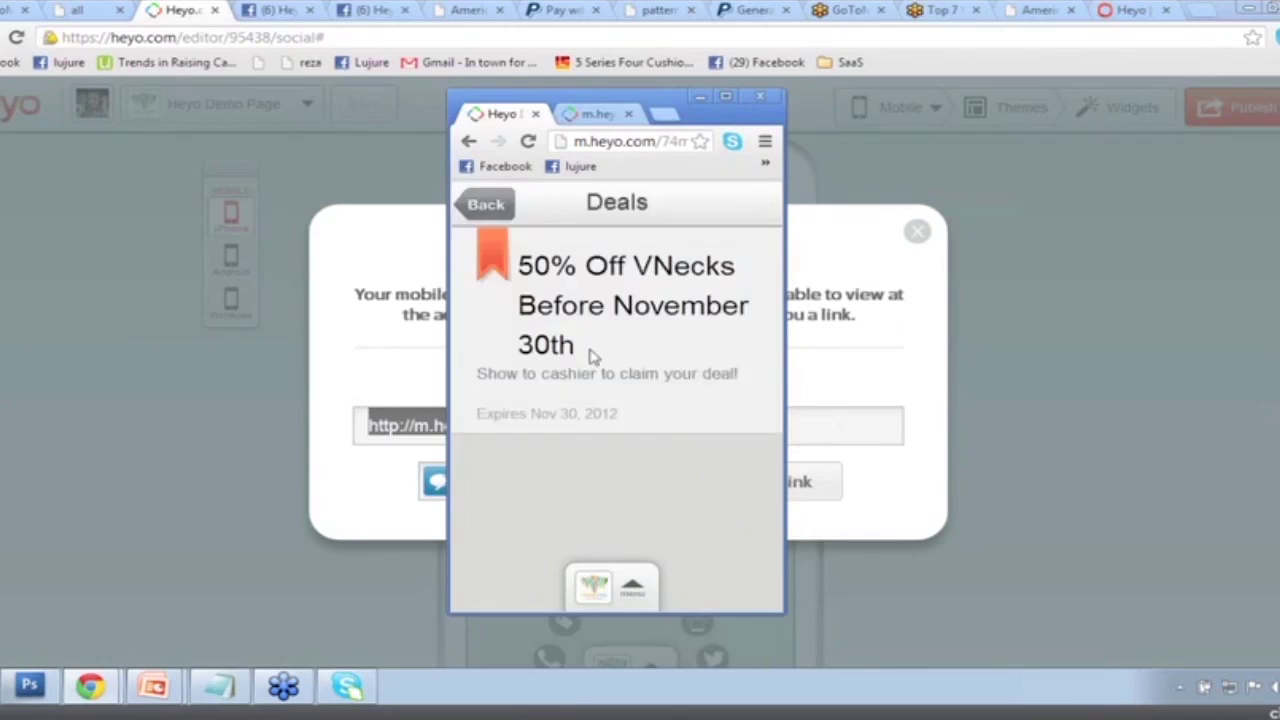
left_click(759, 98)
left_click(917, 231)
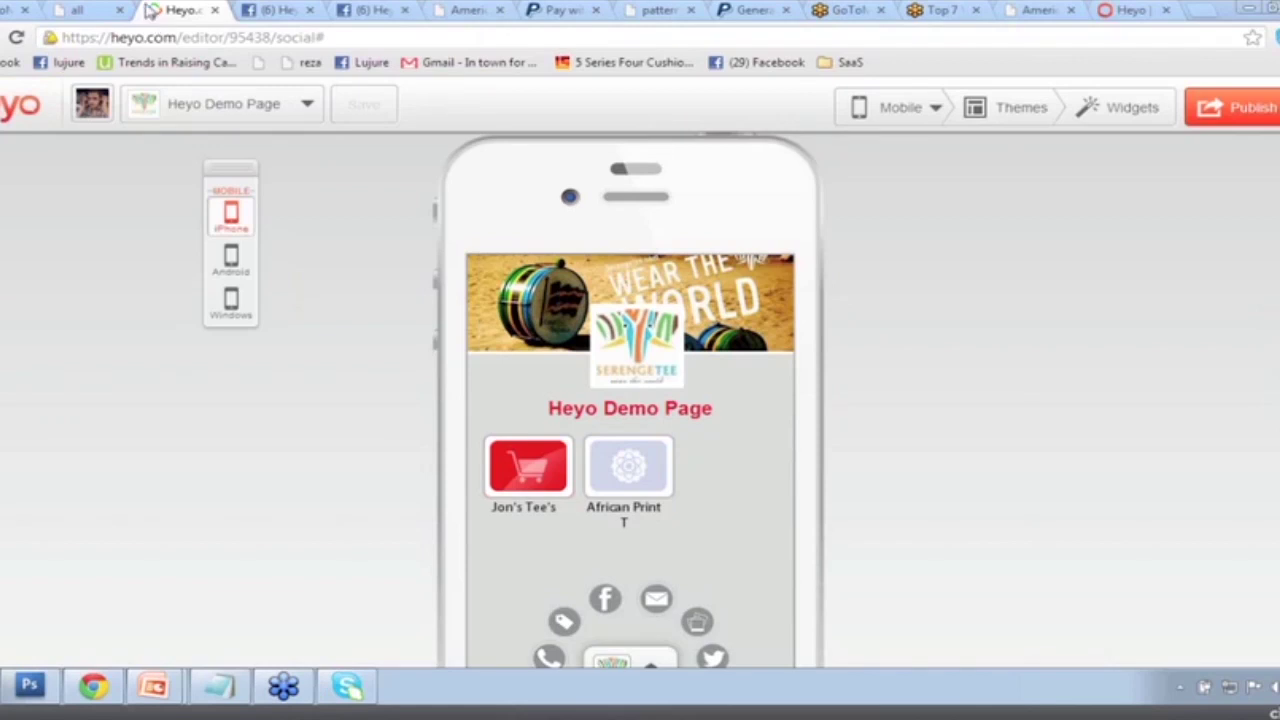
left_click(30, 690)
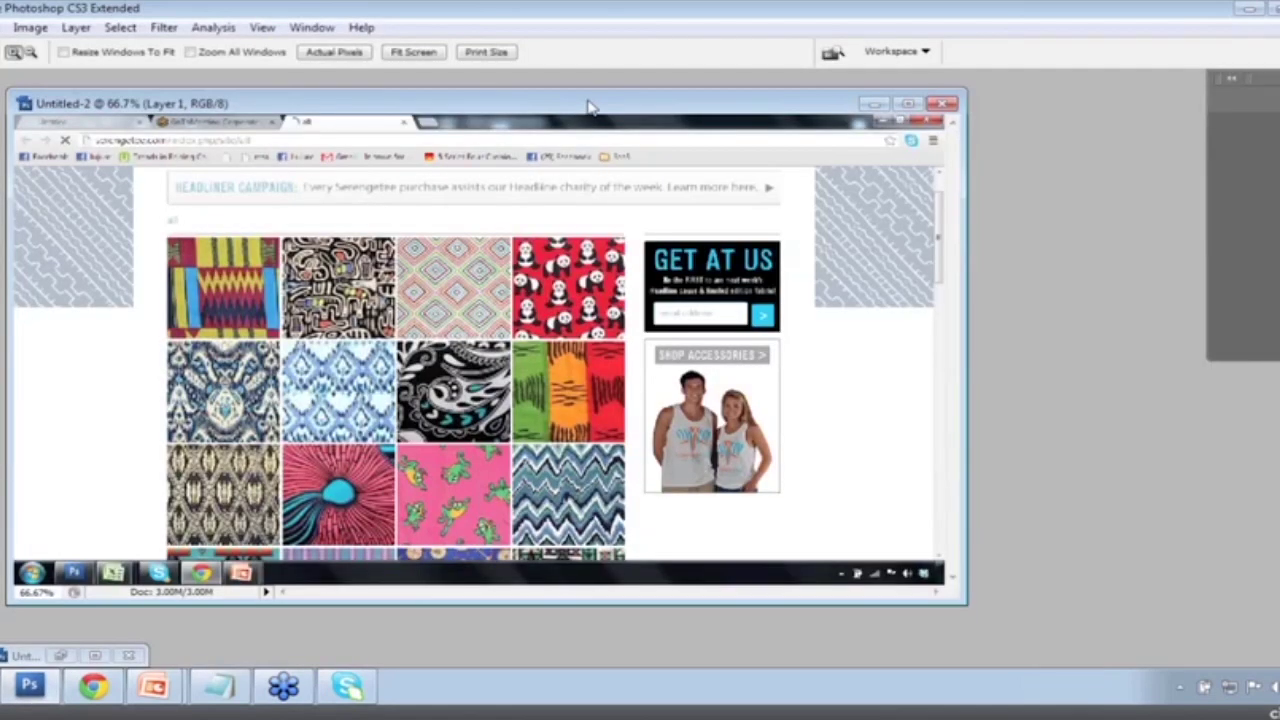
Zoom the Untitled-2 screenshot to 200% on the GoToWebinar dashboard and scroll the answers list.
left_click_drag(590, 106, 371, 160)
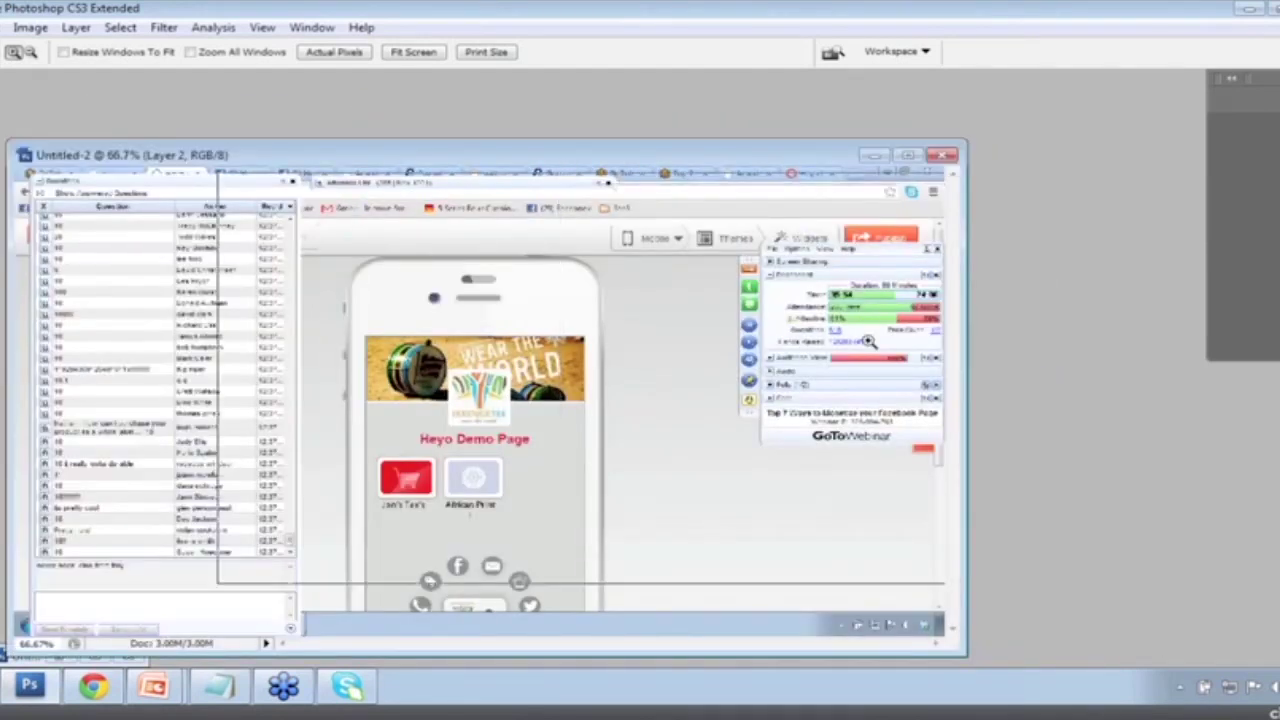
left_click(868, 341)
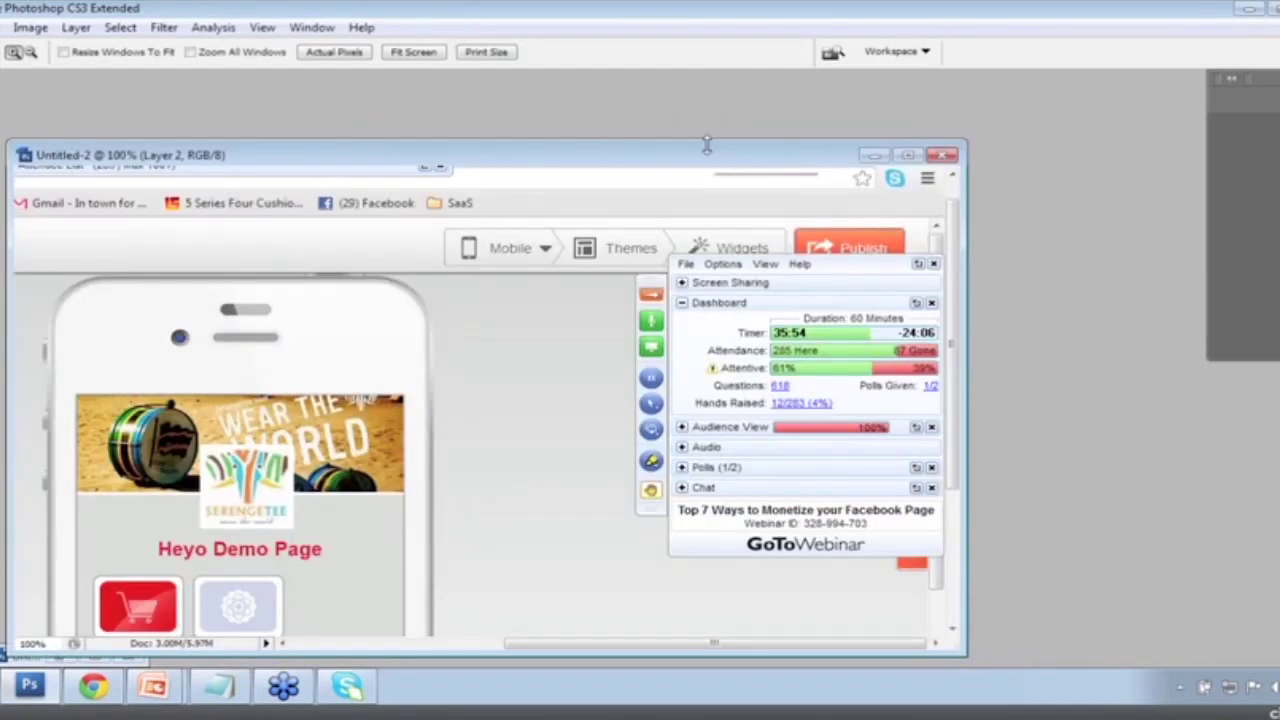
left_click(700, 282)
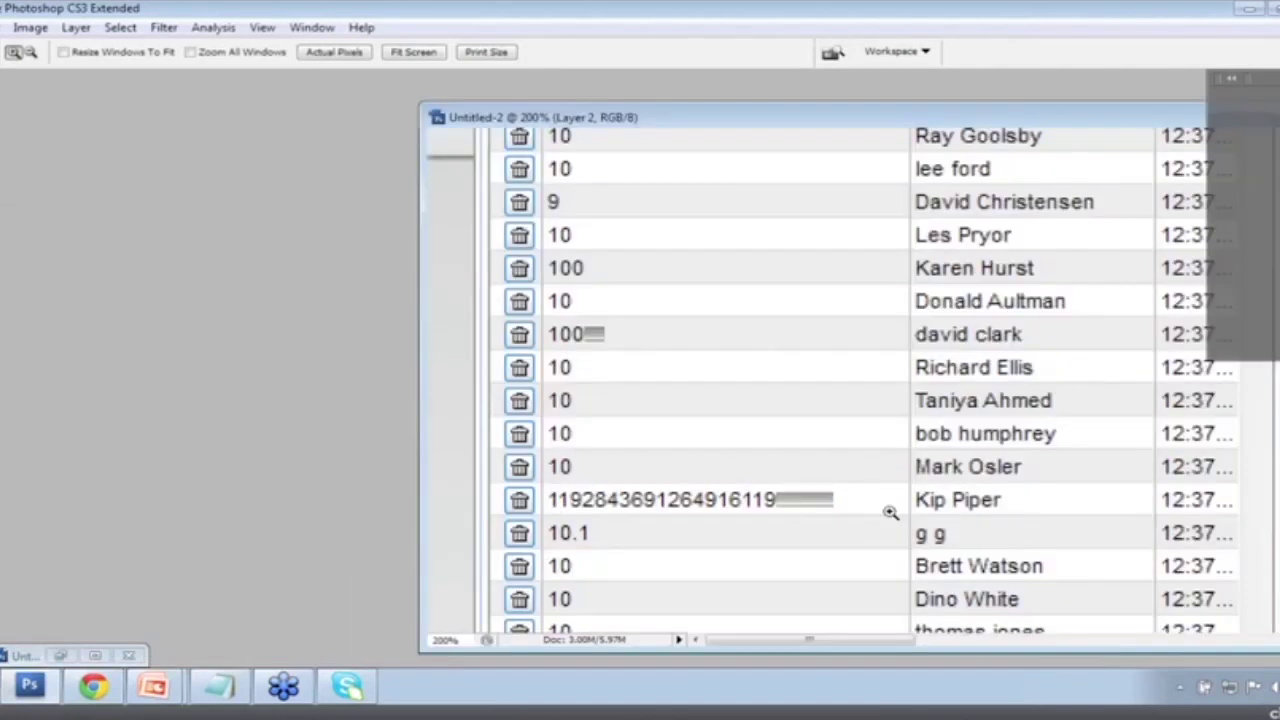
scroll(600, 408, "up", 3)
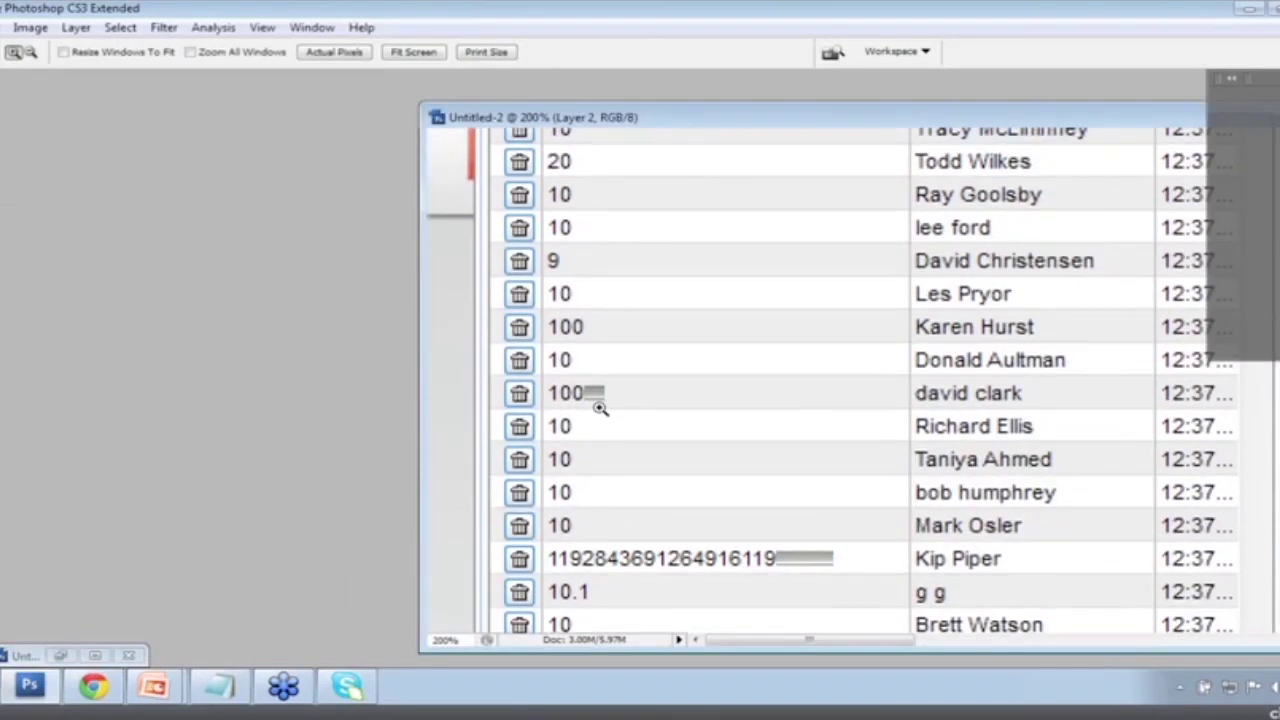
scroll(600, 406, "up", 2)
scroll(714, 438, "down", 3)
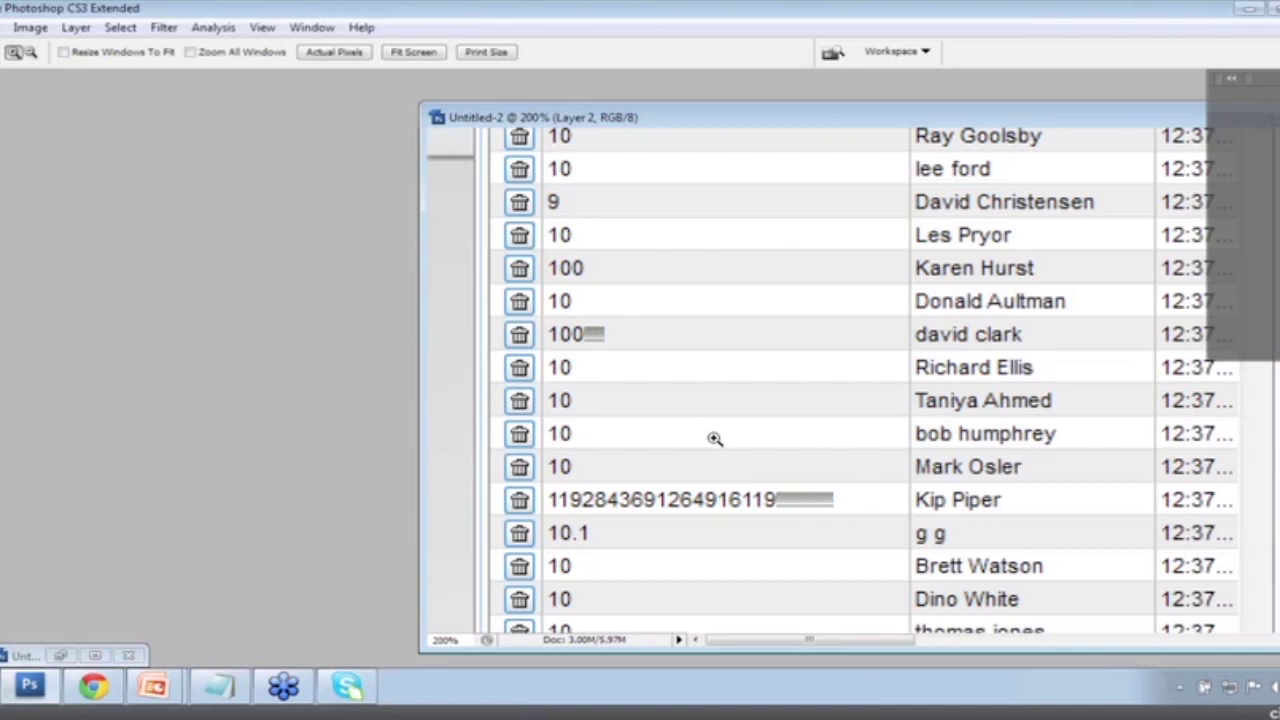
scroll(714, 438, "down", 10)
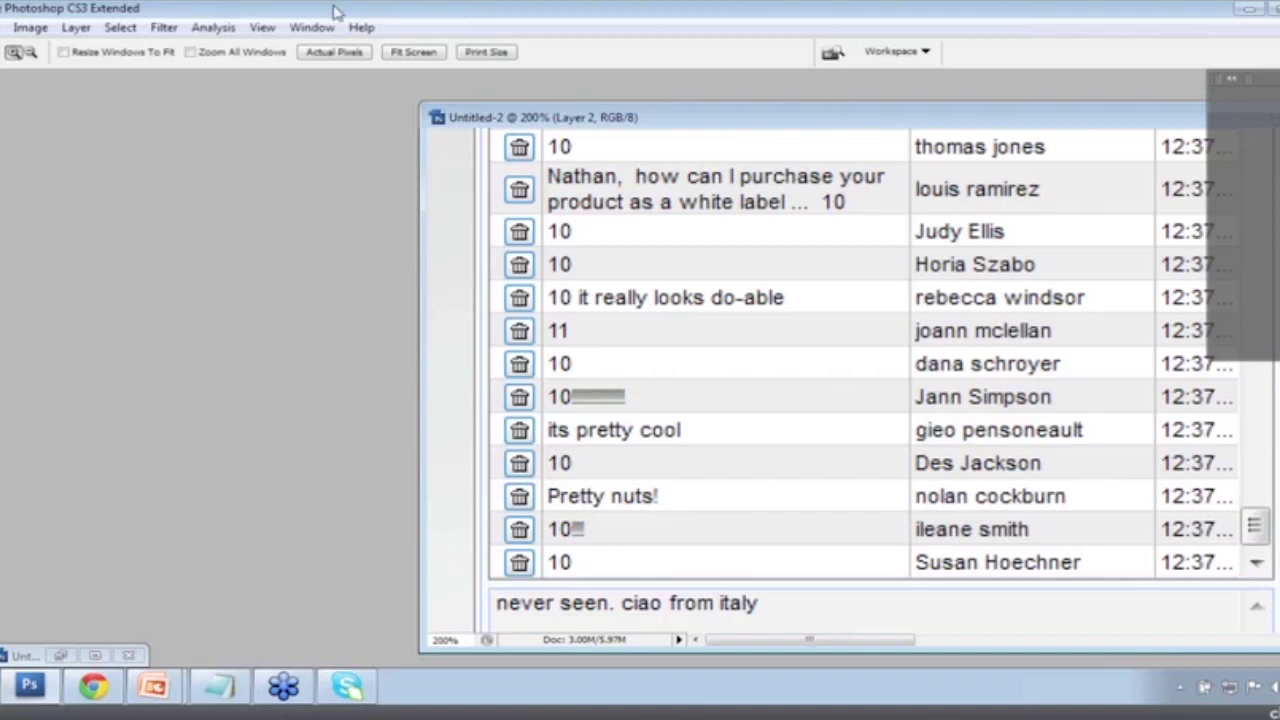
left_click(95, 687)
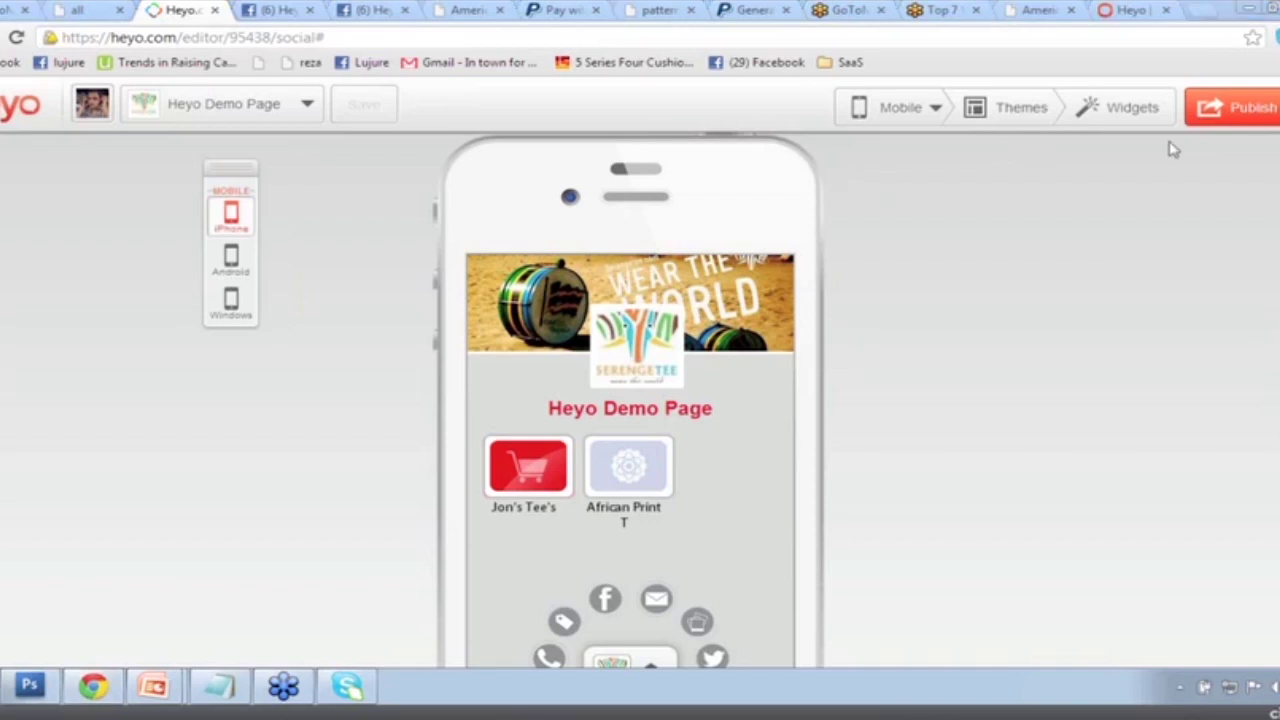
Open the Mobile version dropdown to reveal the Social and Web options.
left_click(918, 112)
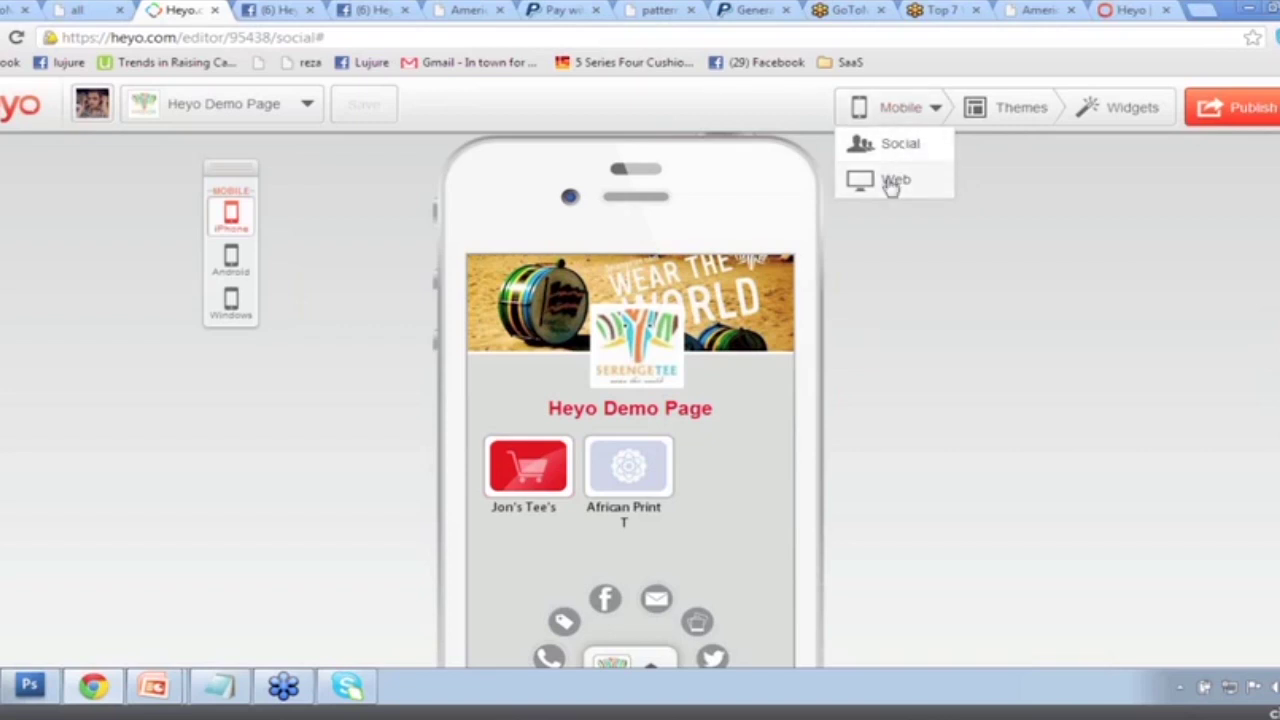
Switch to the Web version and delete its promo text block and Grill Top Infuser image.
left_click(893, 182)
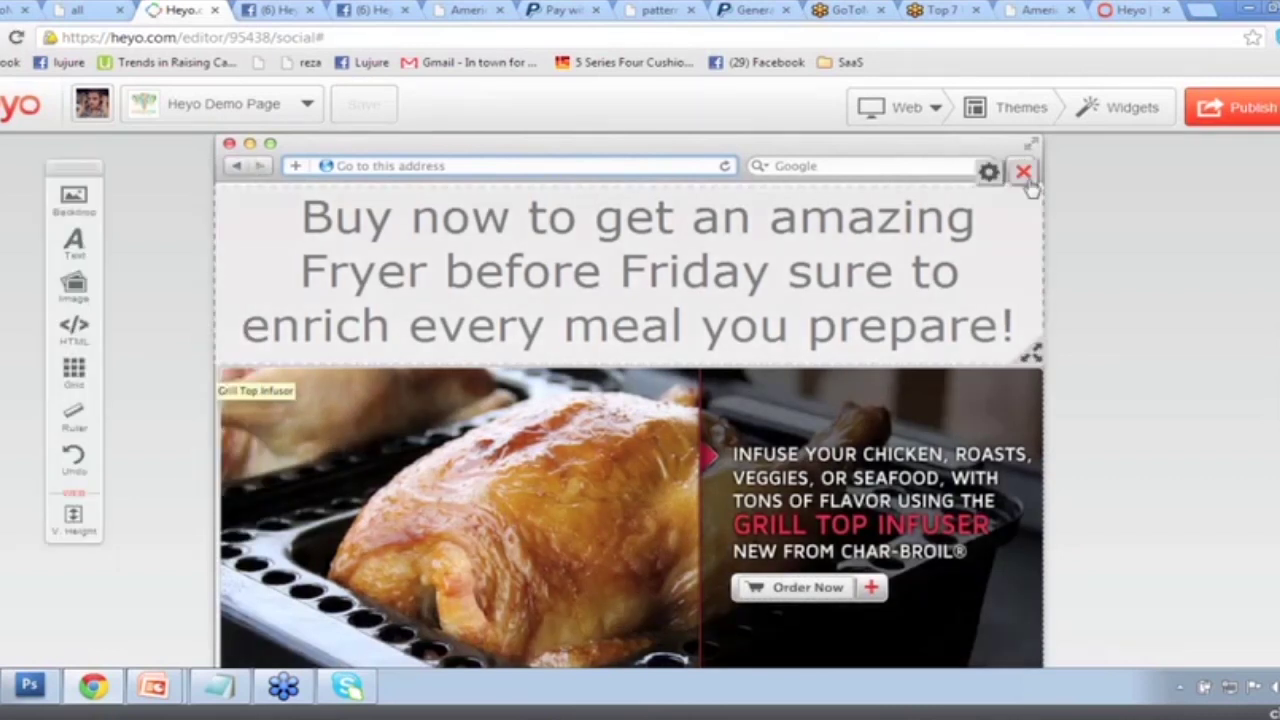
left_click(1028, 178)
left_click(1024, 354)
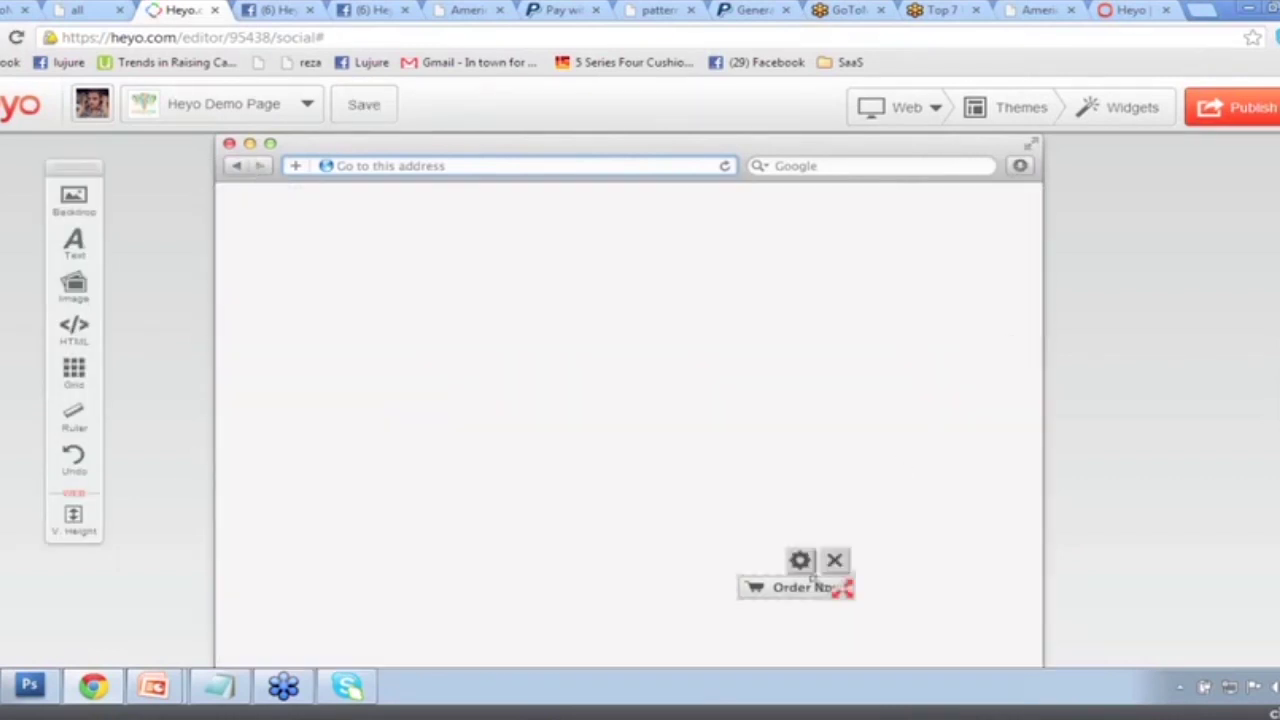
Delete the Order Now button, check the Serengetee tab, and bring up the Themes gallery.
left_click(836, 562)
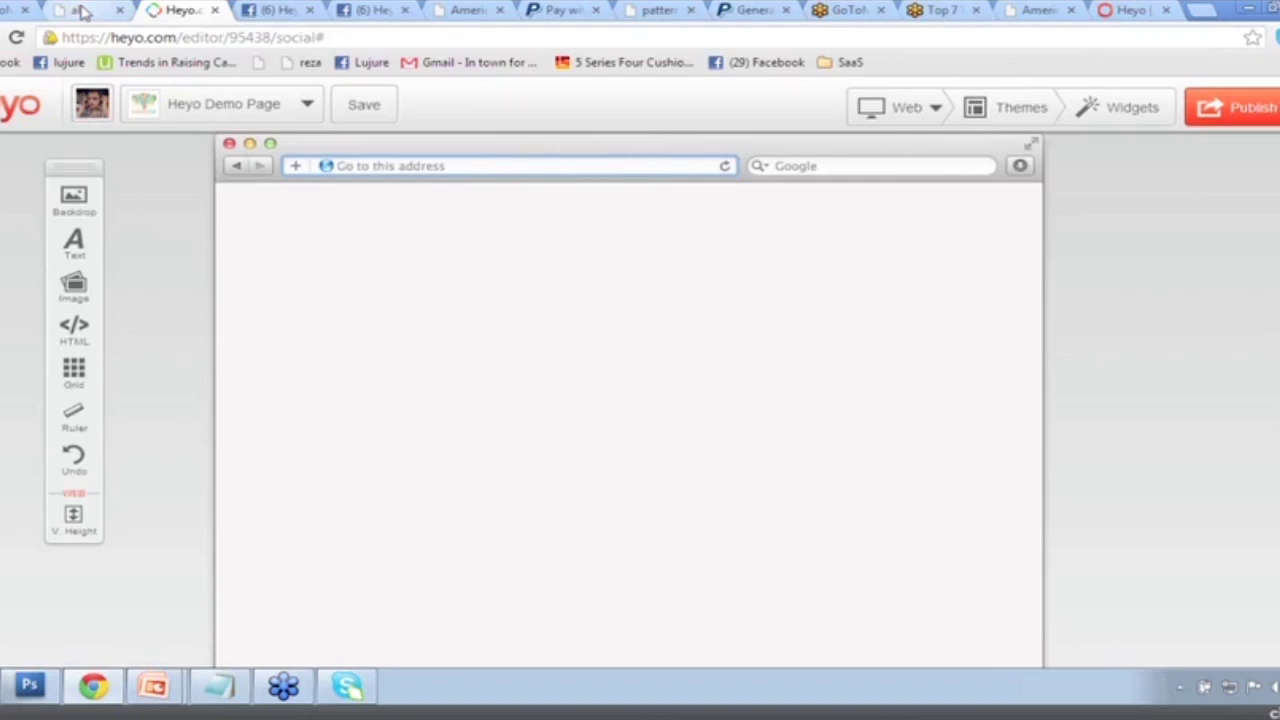
left_click(84, 10)
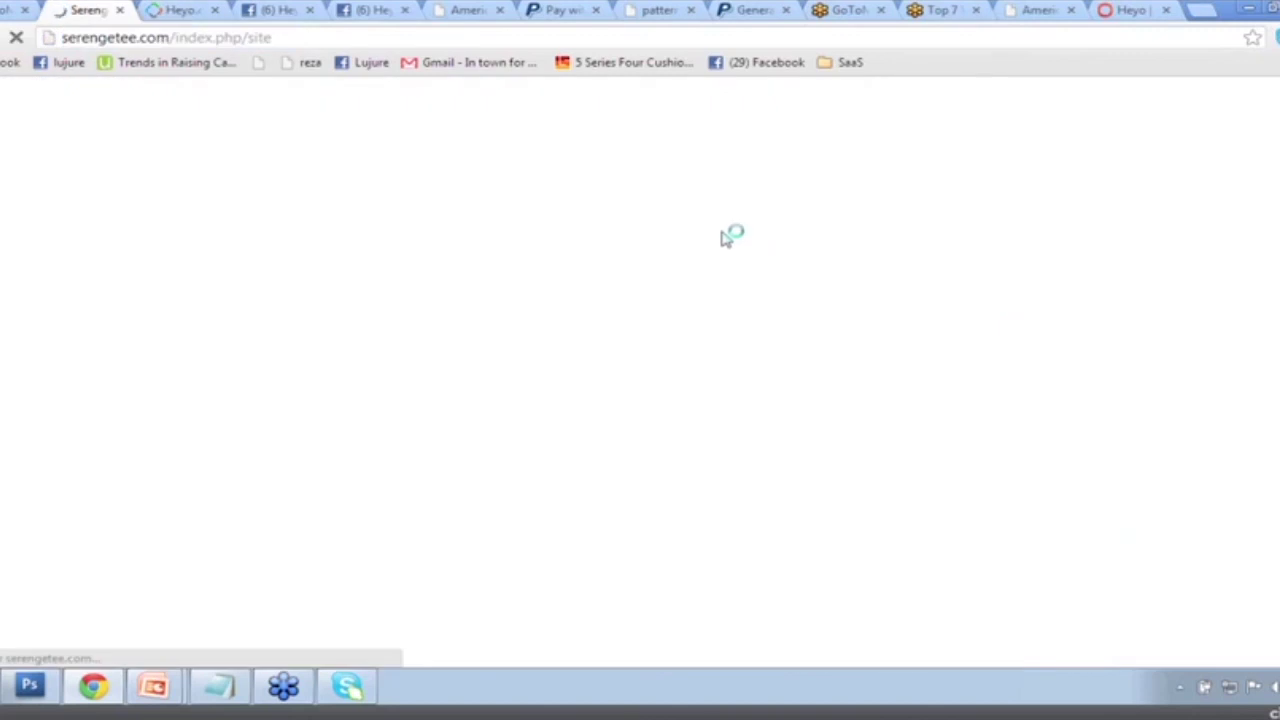
left_click(165, 10)
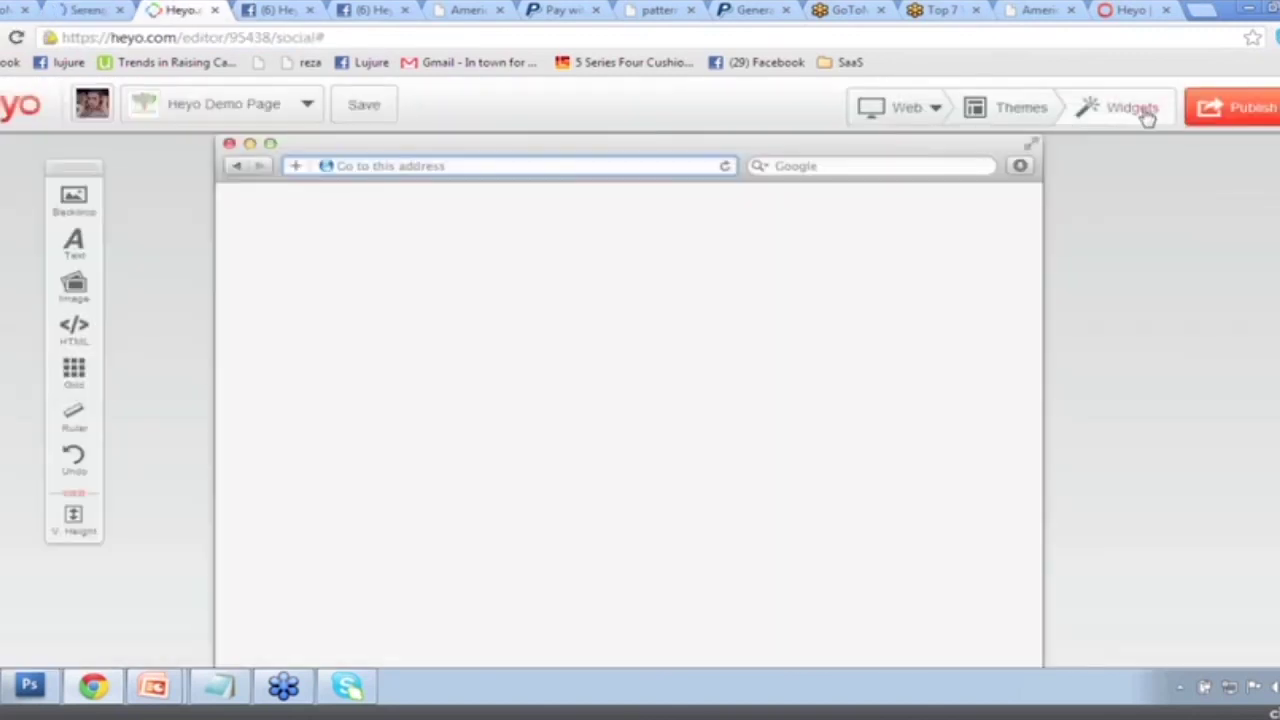
left_click(1135, 108)
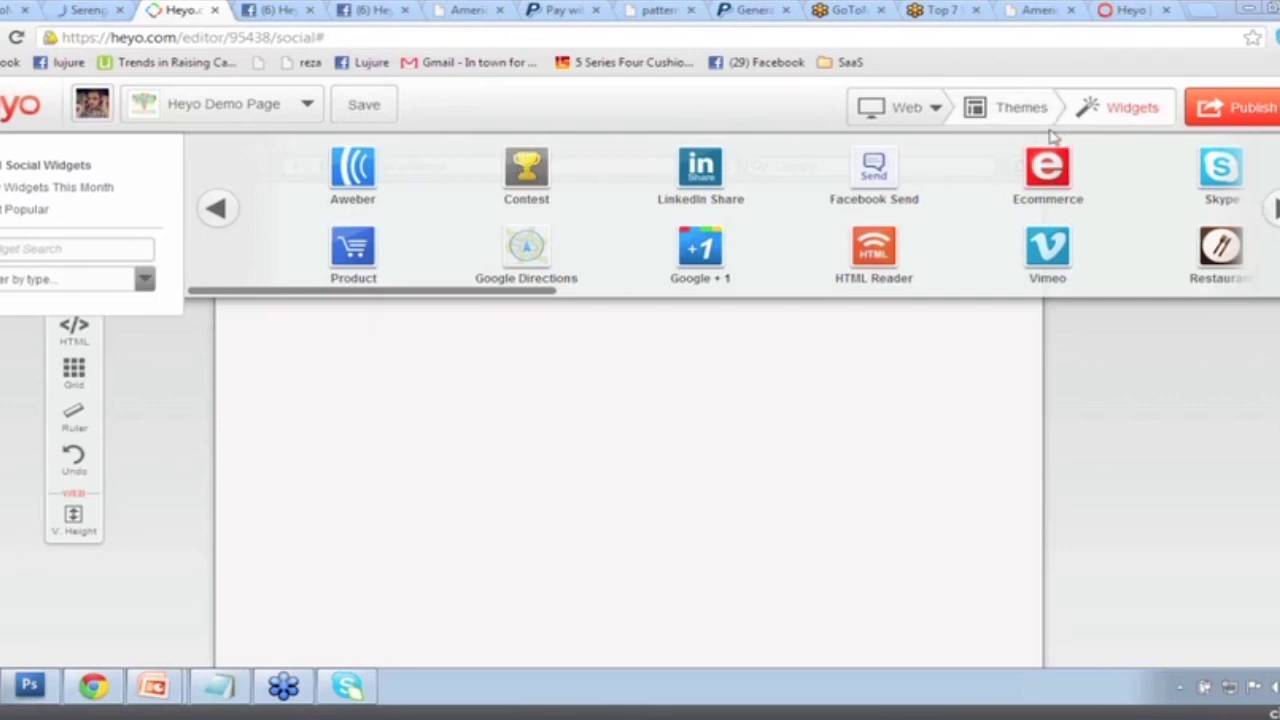
left_click(1022, 110)
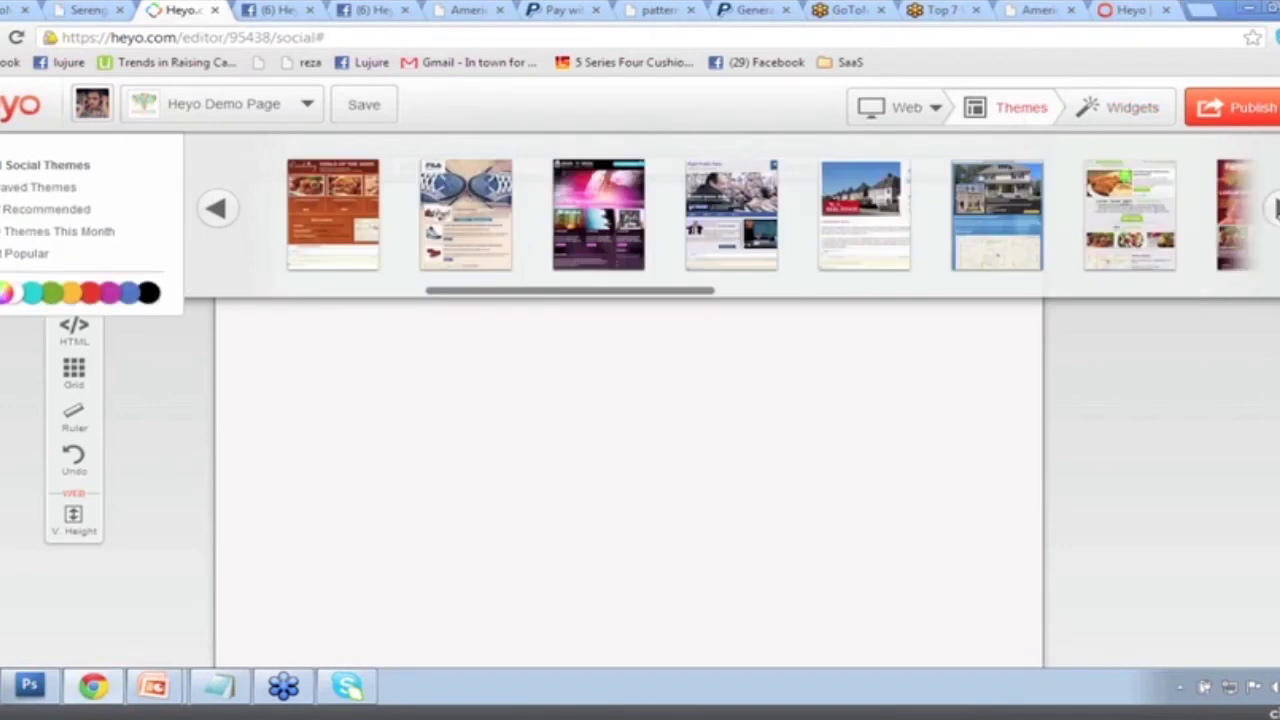
Apply the CLOTHES online store theme to the web page.
scroll(750, 215, "right", 5)
left_click(864, 200)
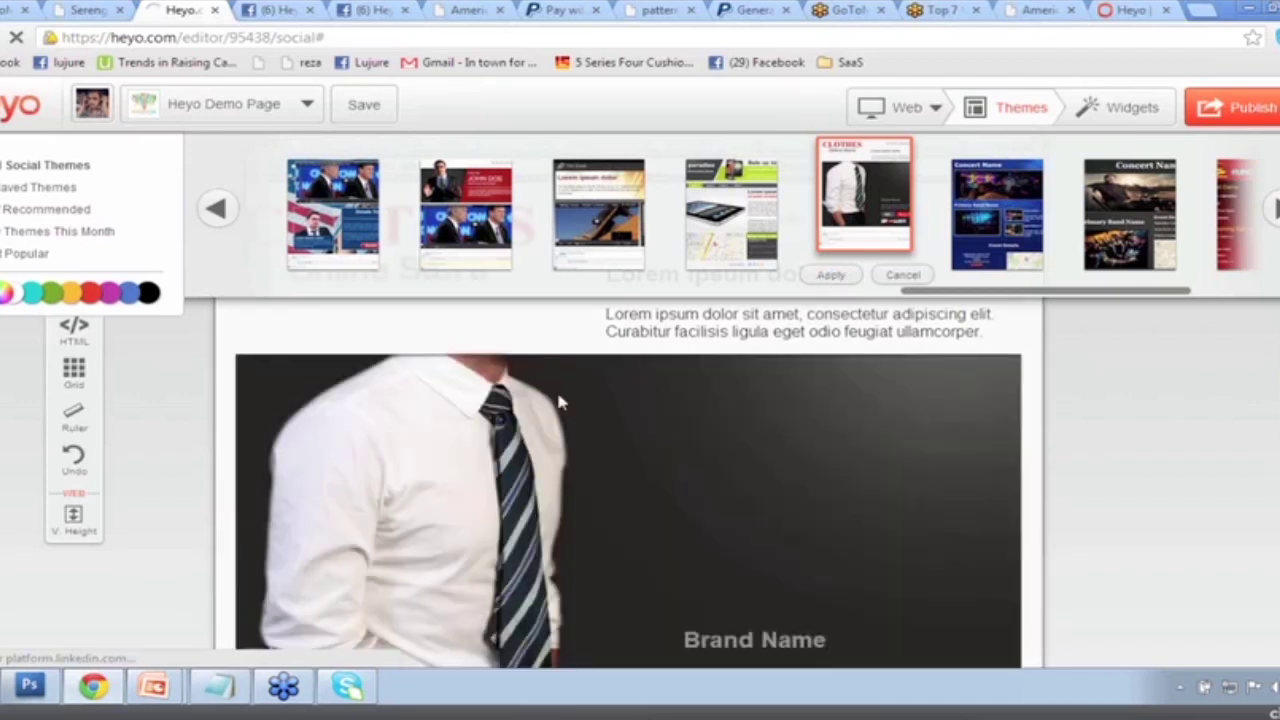
left_click(828, 277)
Upload a desktop picture into the Image Widget and save the changes.
left_click(812, 330)
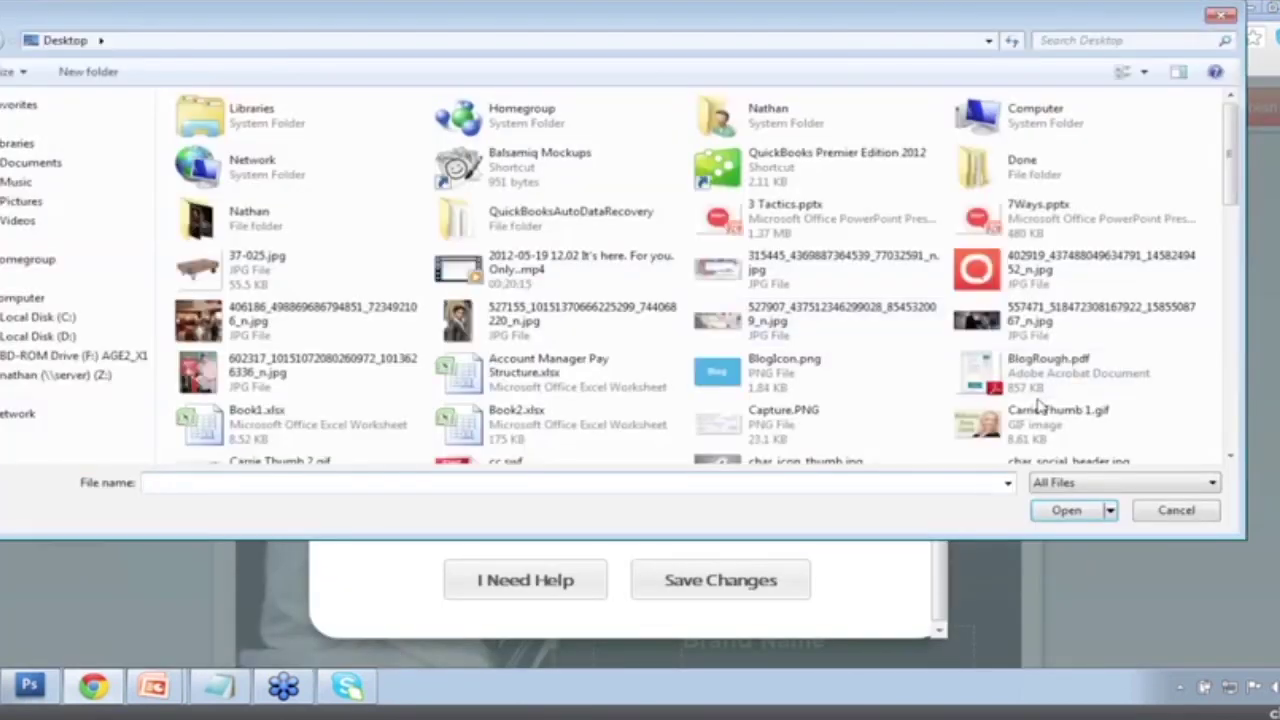
left_click(1035, 390)
scroll(1035, 390, "down", 5)
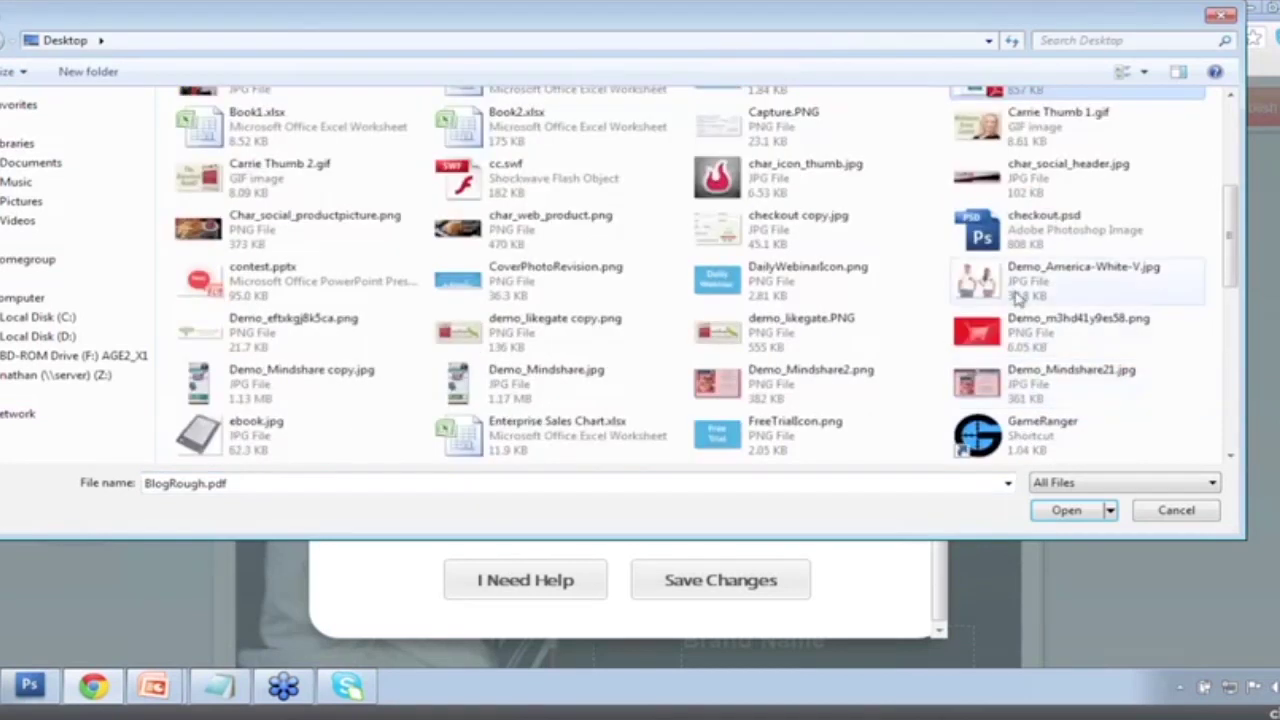
double_click(1020, 285)
left_click(675, 582)
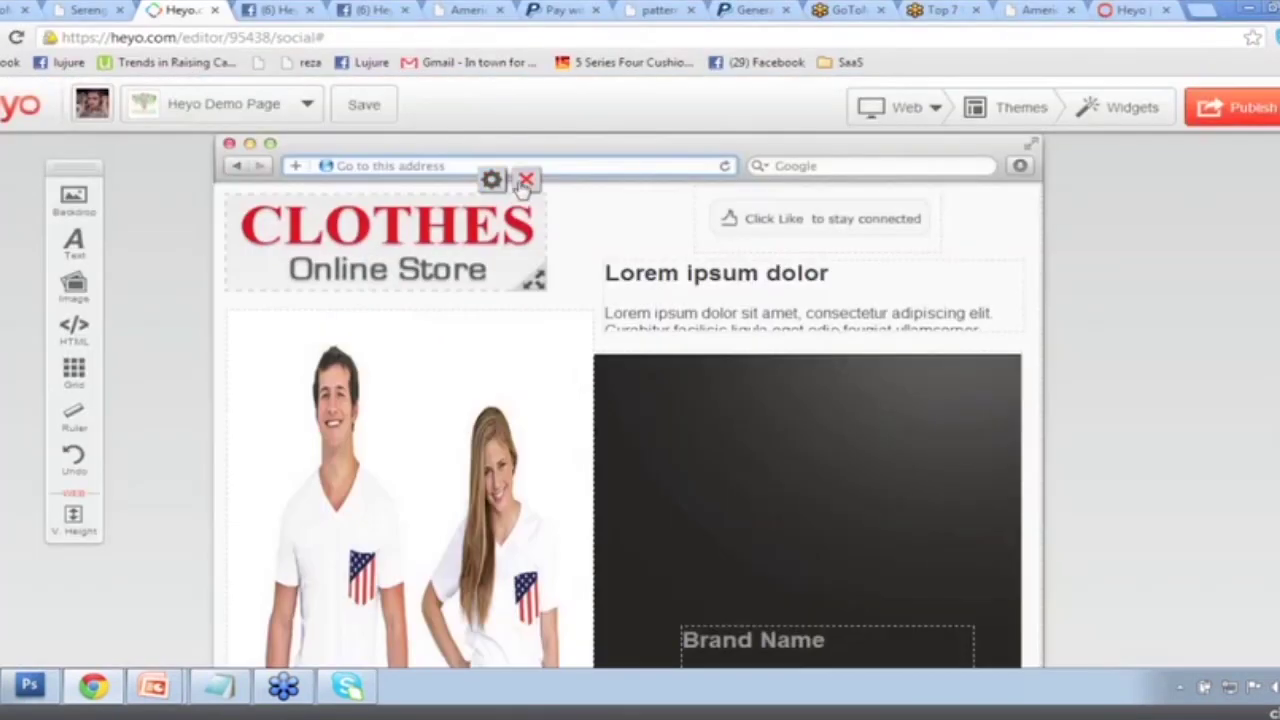
Delete the CLOTHES logo, Lorem ipsum text, Buy Now widget and $50 price label.
left_click(520, 177)
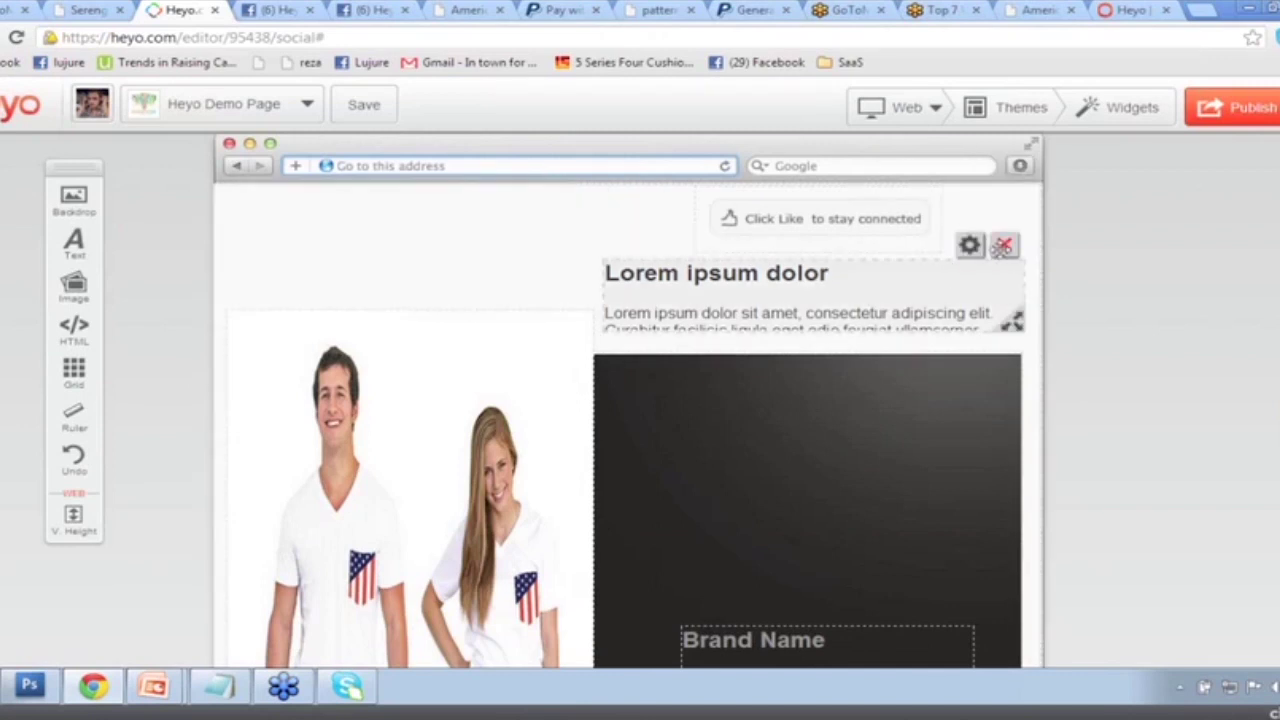
left_click(1004, 246)
scroll(727, 369, "down", 5)
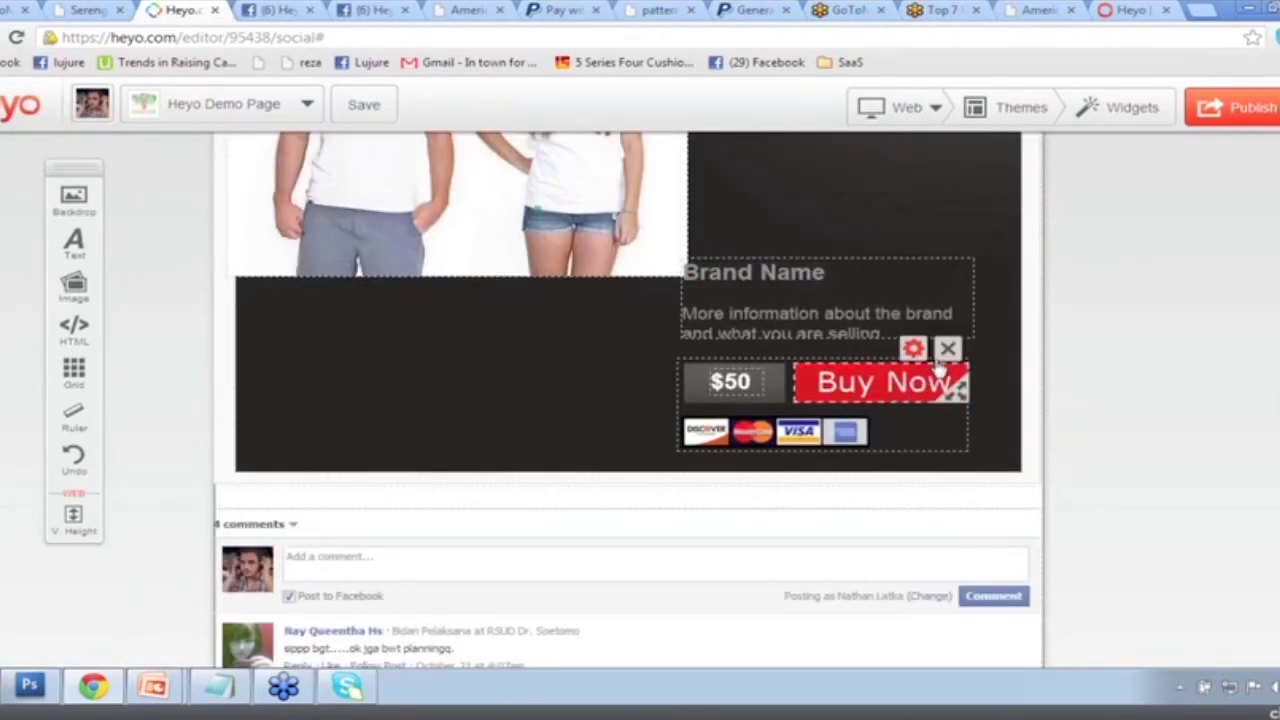
left_click(949, 343)
left_click(790, 352)
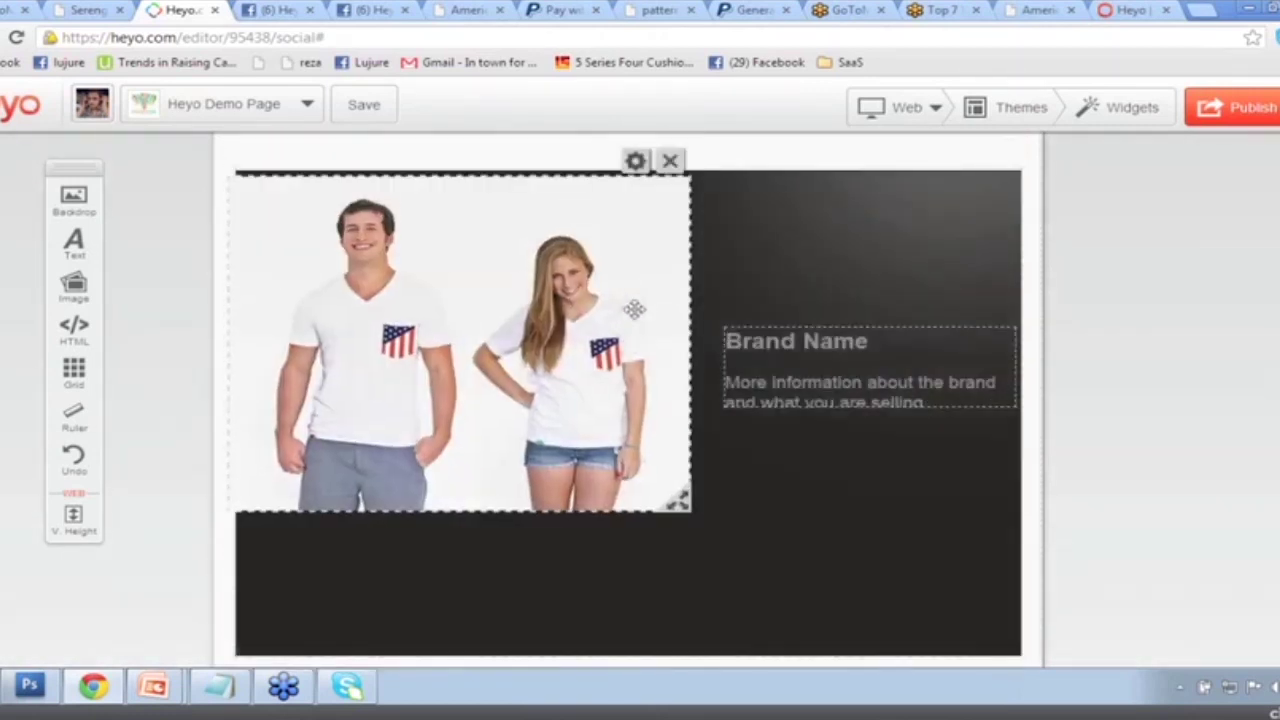
Move the Brand Name text to the top-right of the dark banner.
left_click_drag(852, 369, 838, 215)
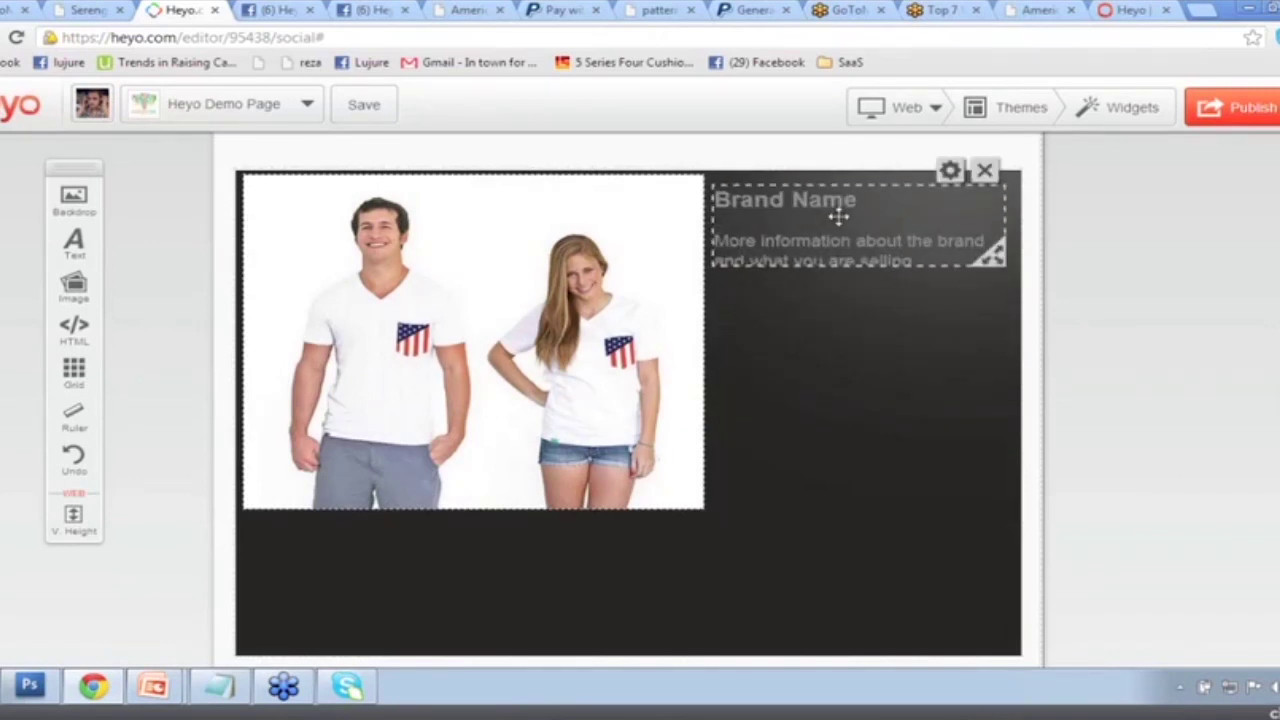
left_click_drag(838, 215, 836, 212)
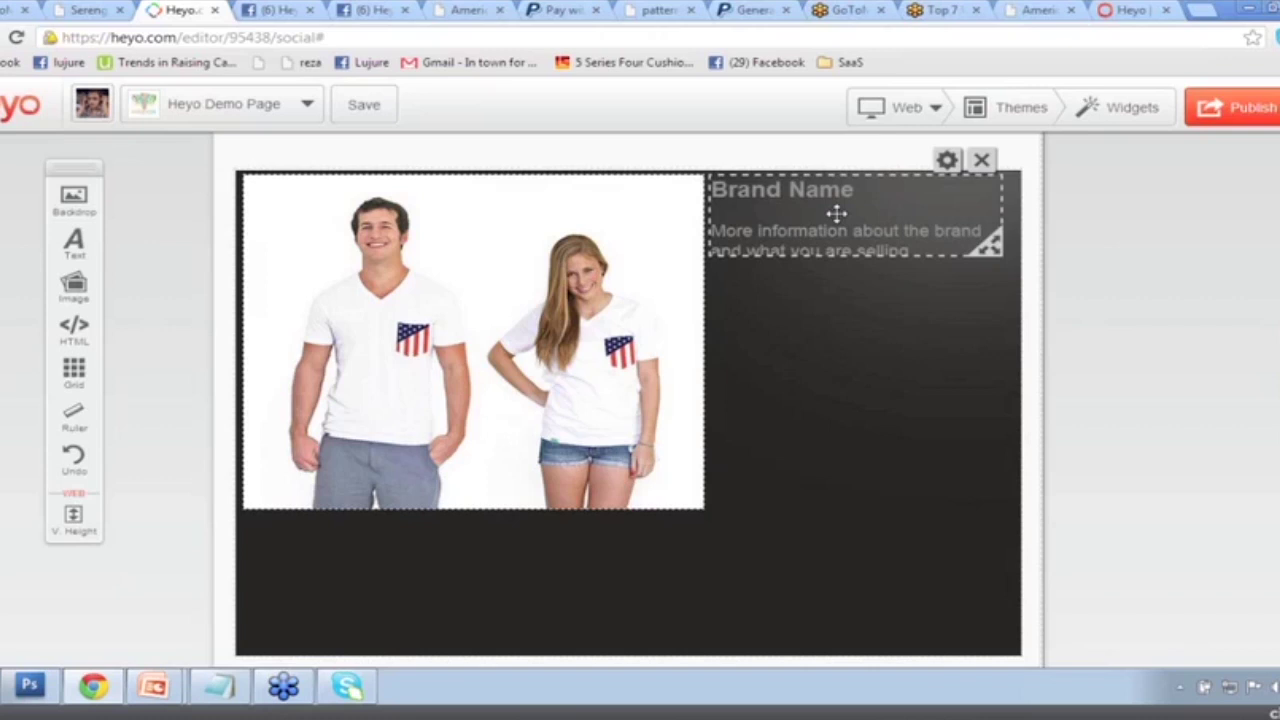
left_click_drag(836, 213, 837, 215)
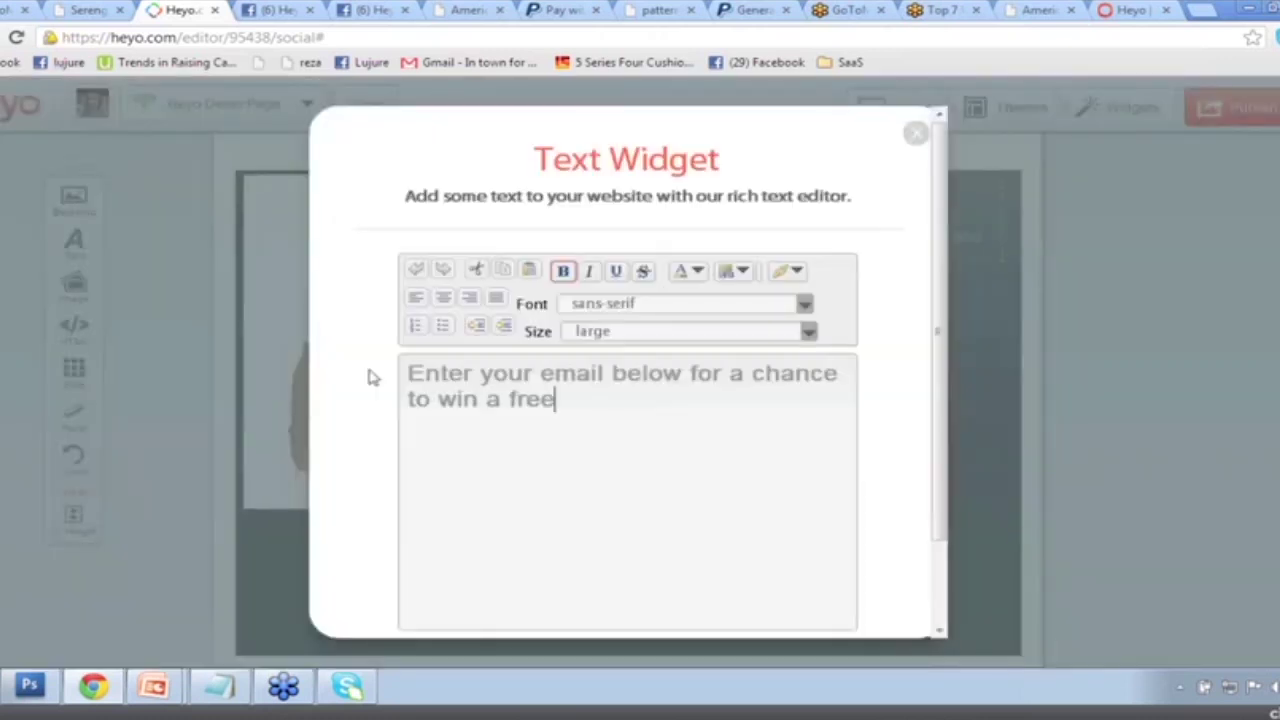
Complete the free-shirt promo line by typing 'T-Shirt!' in the text widget.
type("T-Shirt!")
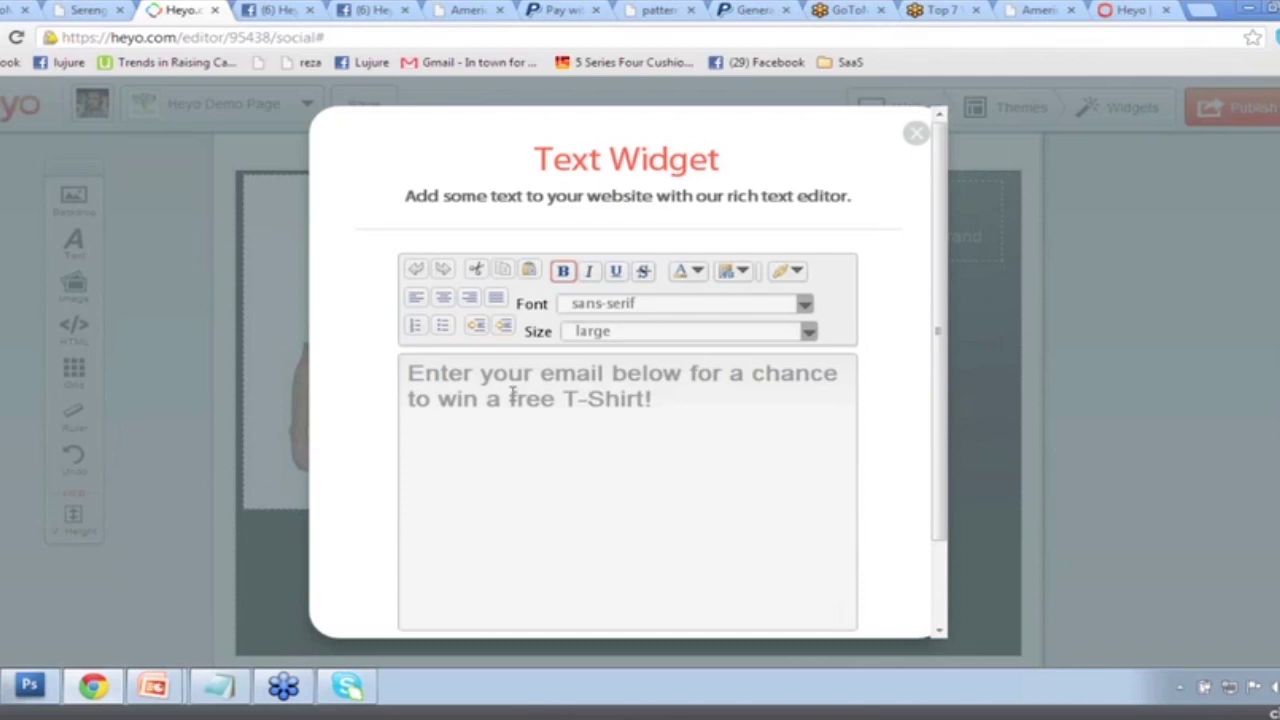
scroll(512, 395, "down", 2)
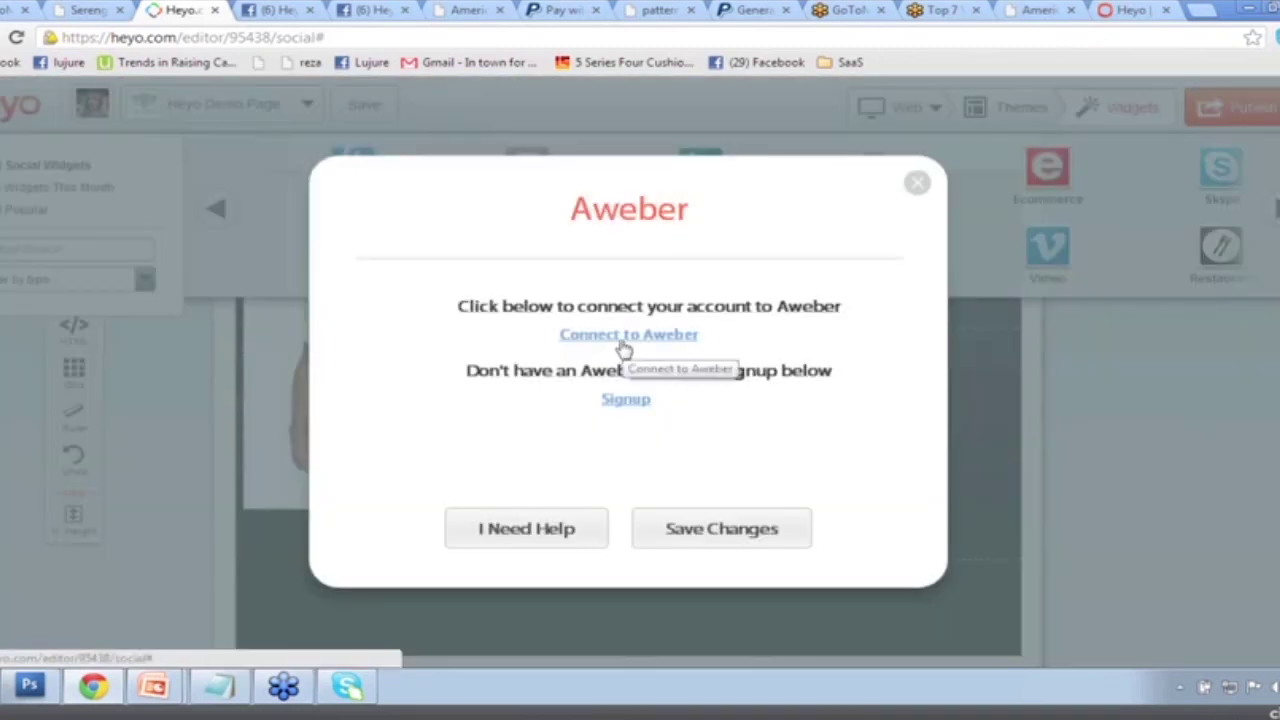
Log in to Aweber with the account name and password, retrying once, and allow access.
left_click(622, 345)
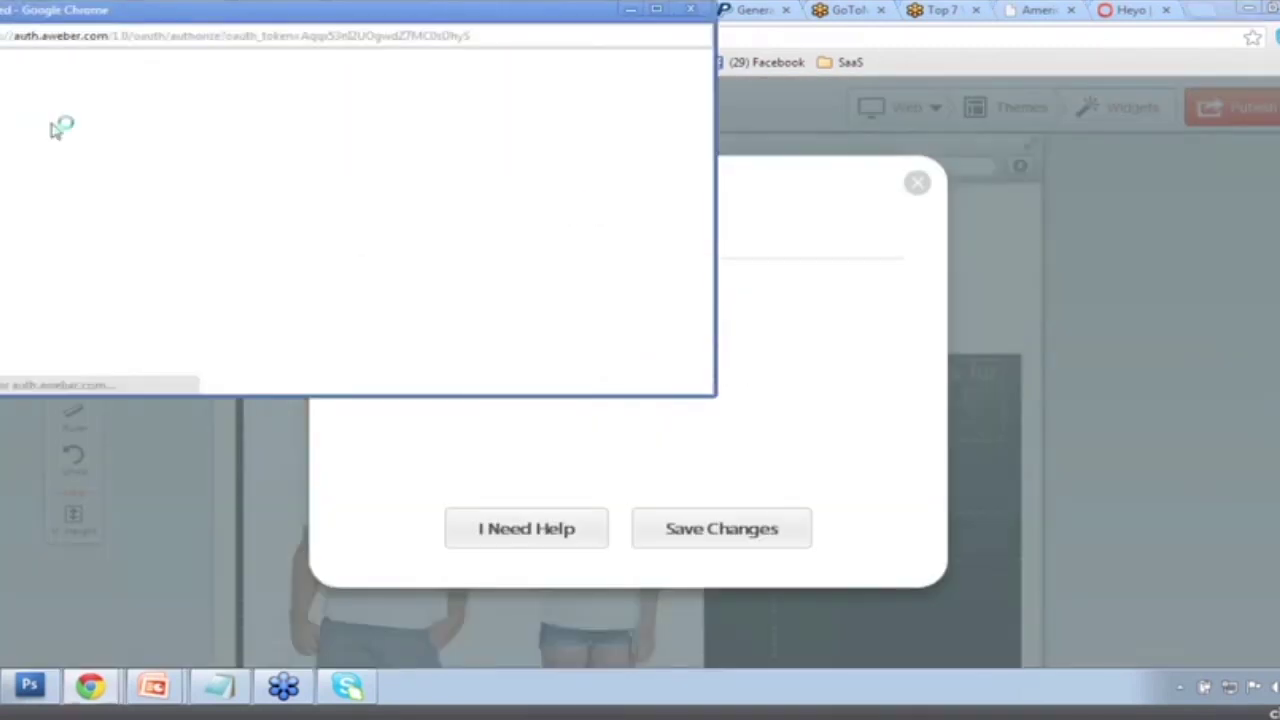
left_click(281, 217)
type("lujure")
key("Tab")
type("*********")
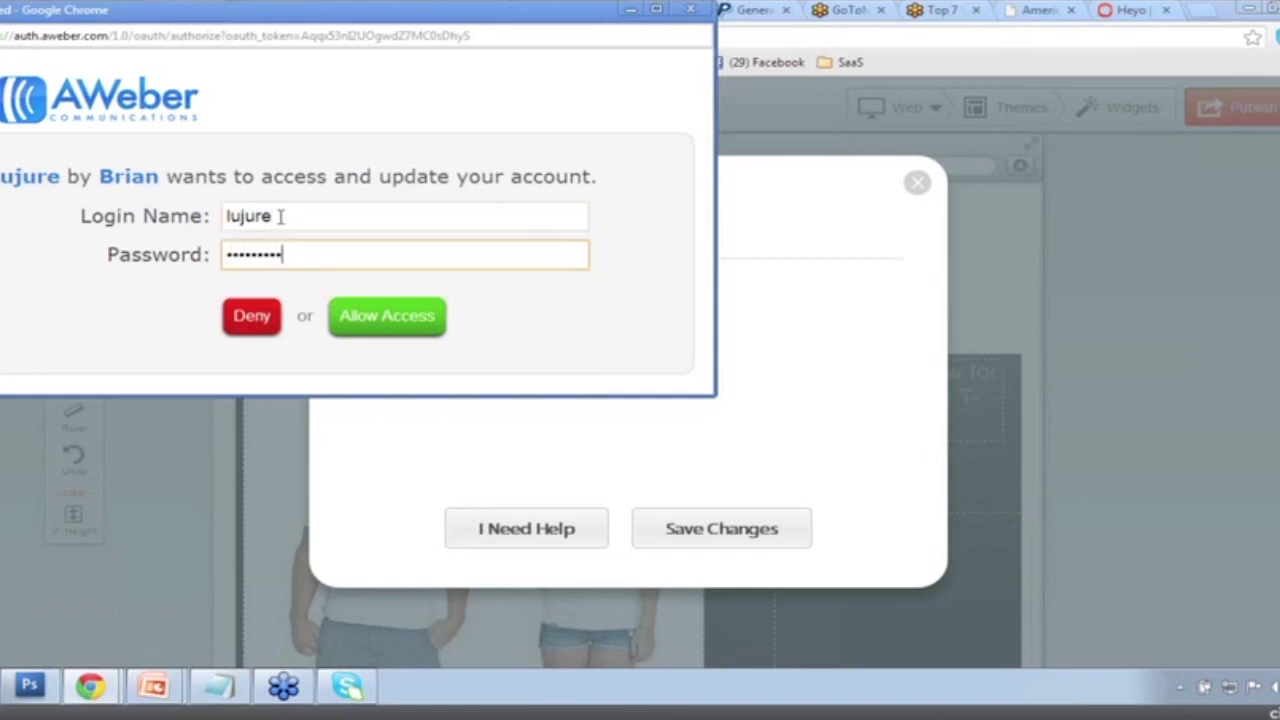
left_click(372, 314)
left_click(264, 277)
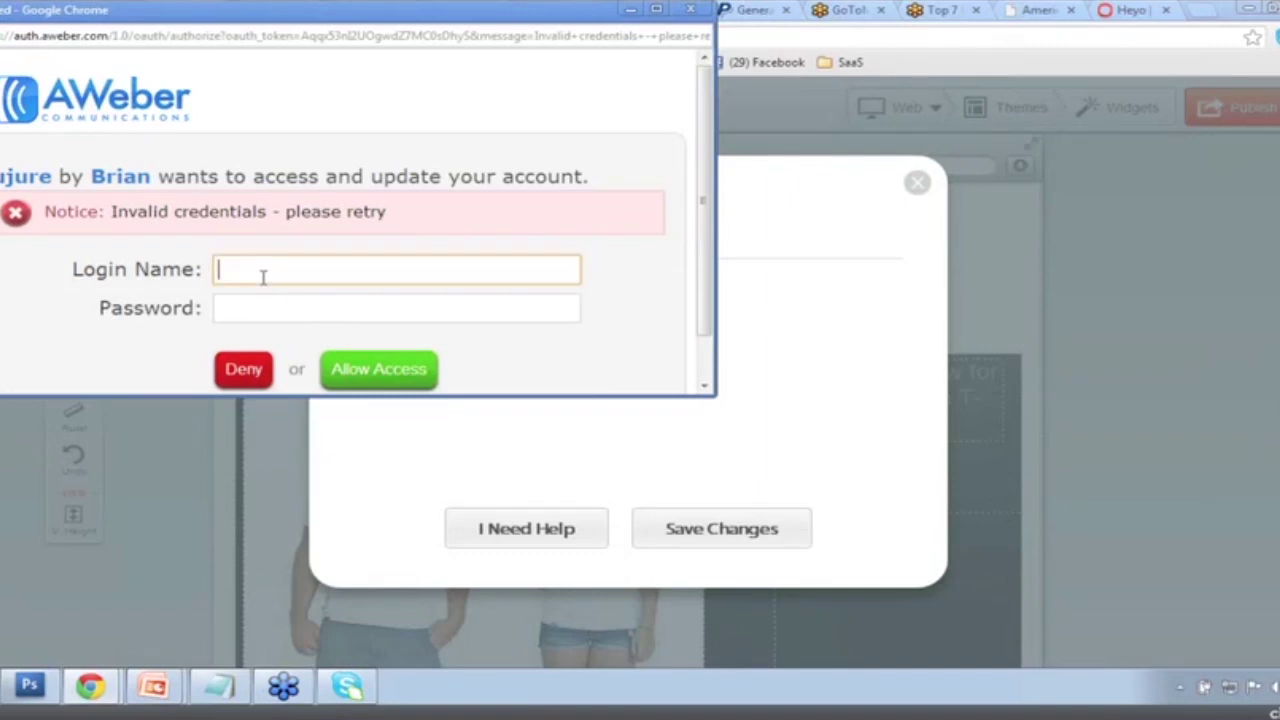
type("lujure")
key("Tab")
type("********")
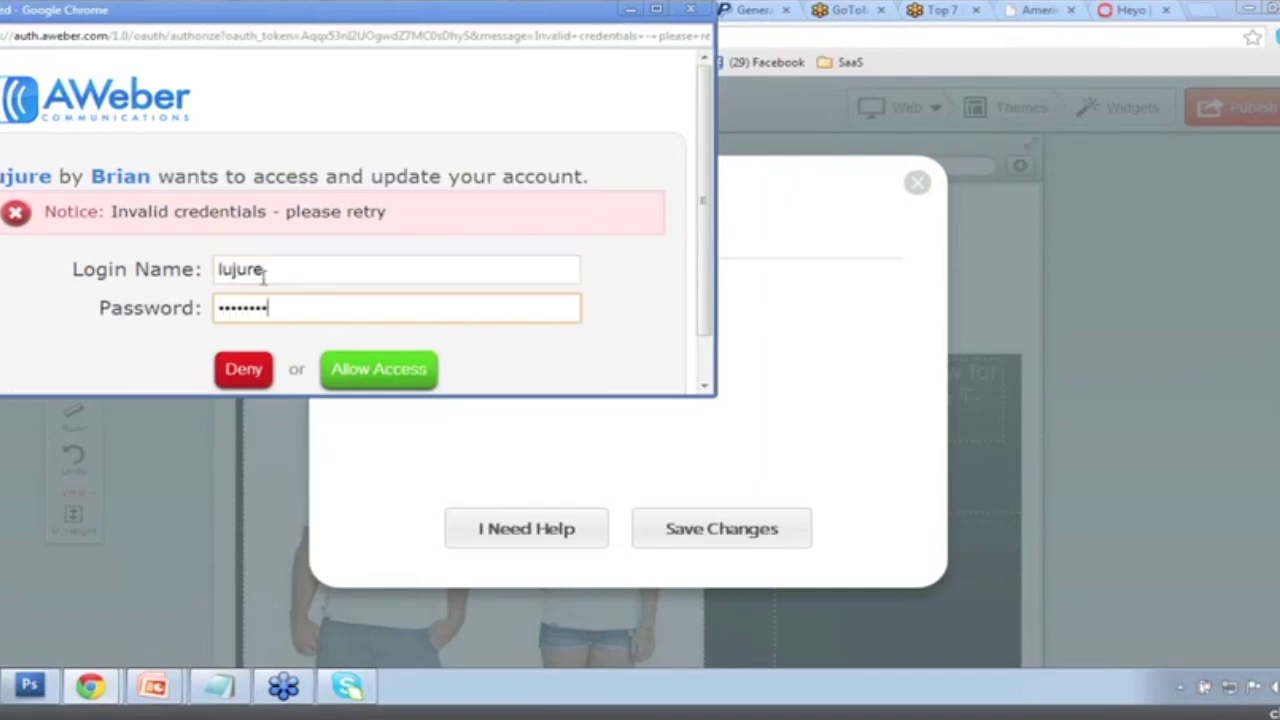
left_click(350, 370)
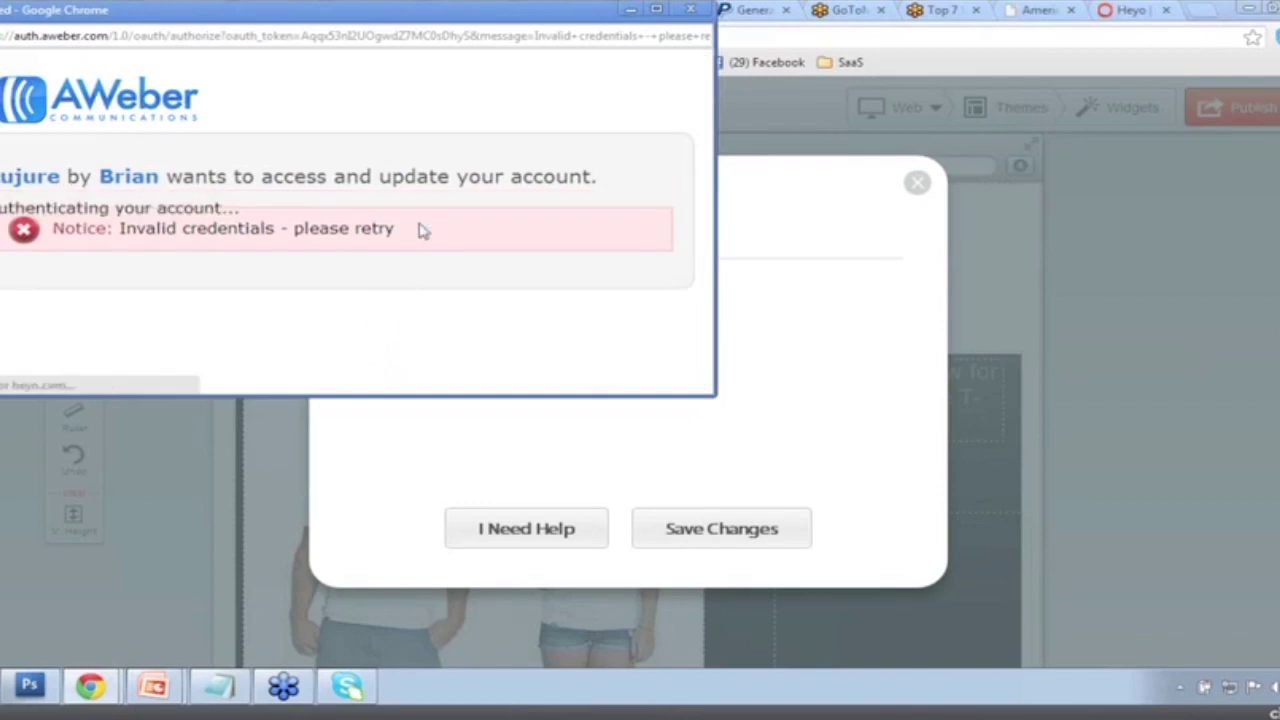
Choose the Blog Web Opt In form from the heyoblog list and save the widget.
left_click(686, 447)
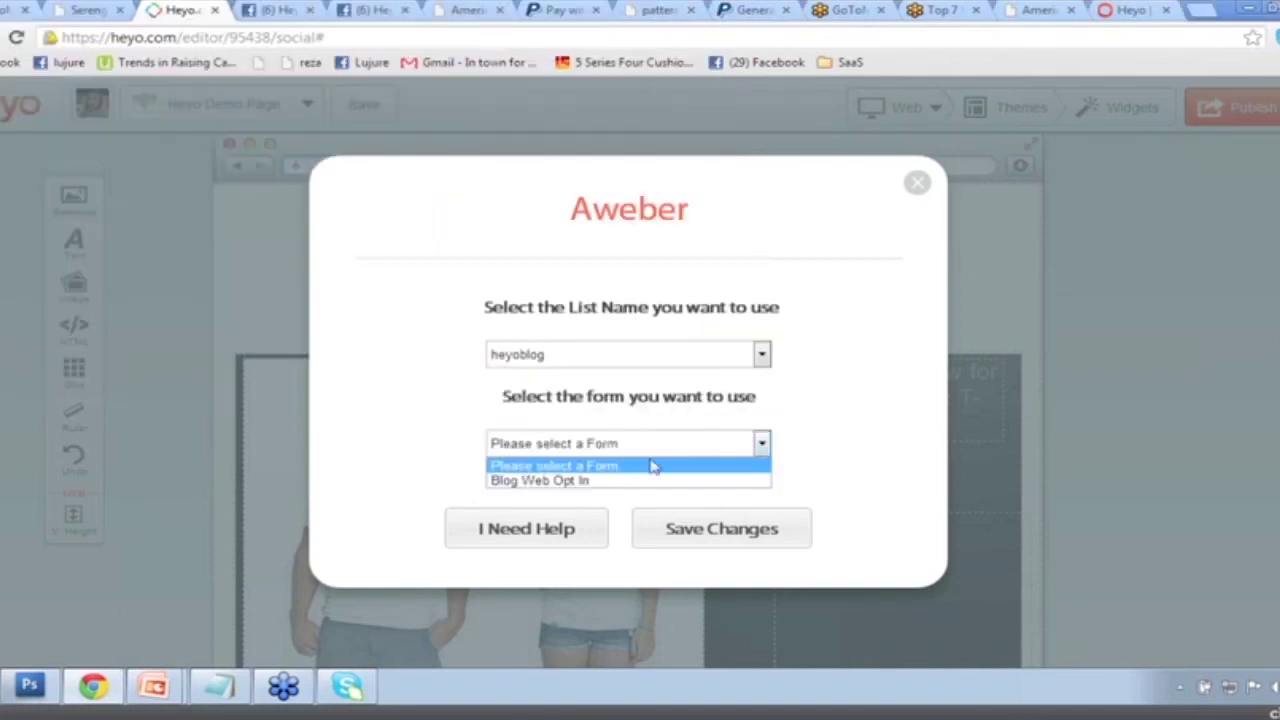
left_click(651, 483)
left_click(690, 535)
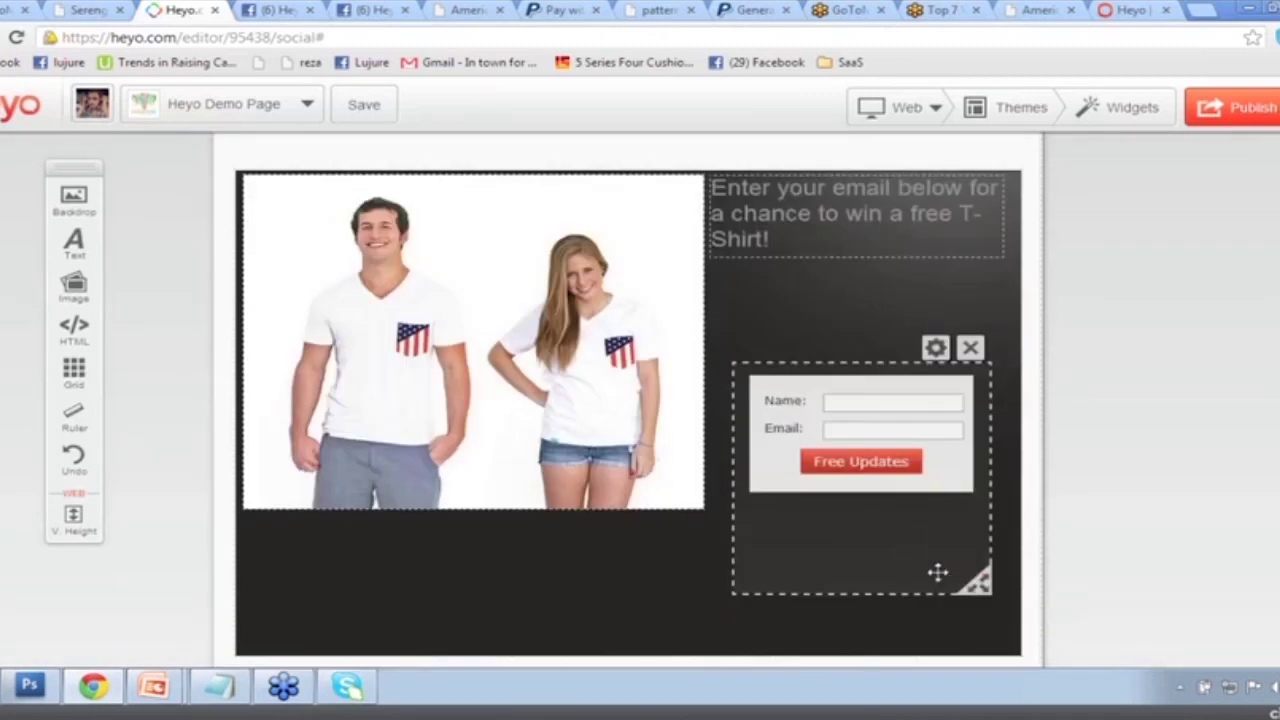
Shrink the Aweber signup form's box to fit the form and shorten the page backdrop to match.
left_click_drag(978, 580, 995, 515)
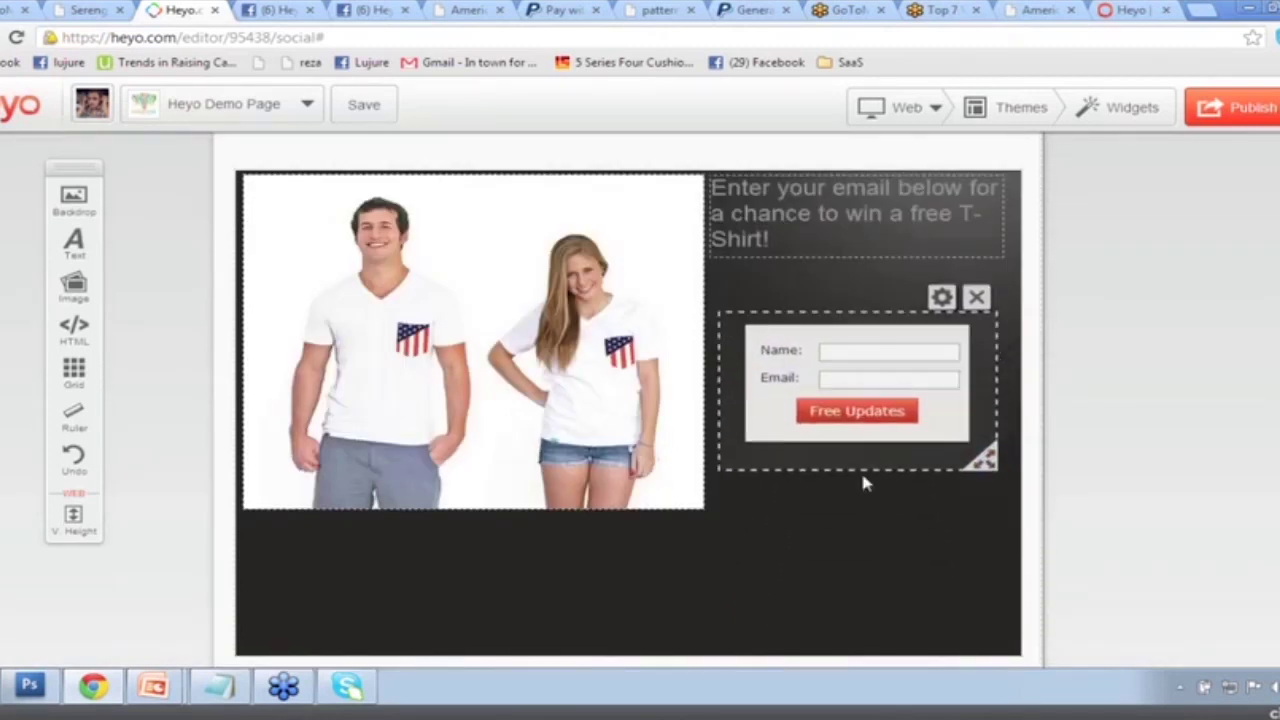
left_click(996, 618)
left_click_drag(1005, 637, 989, 489)
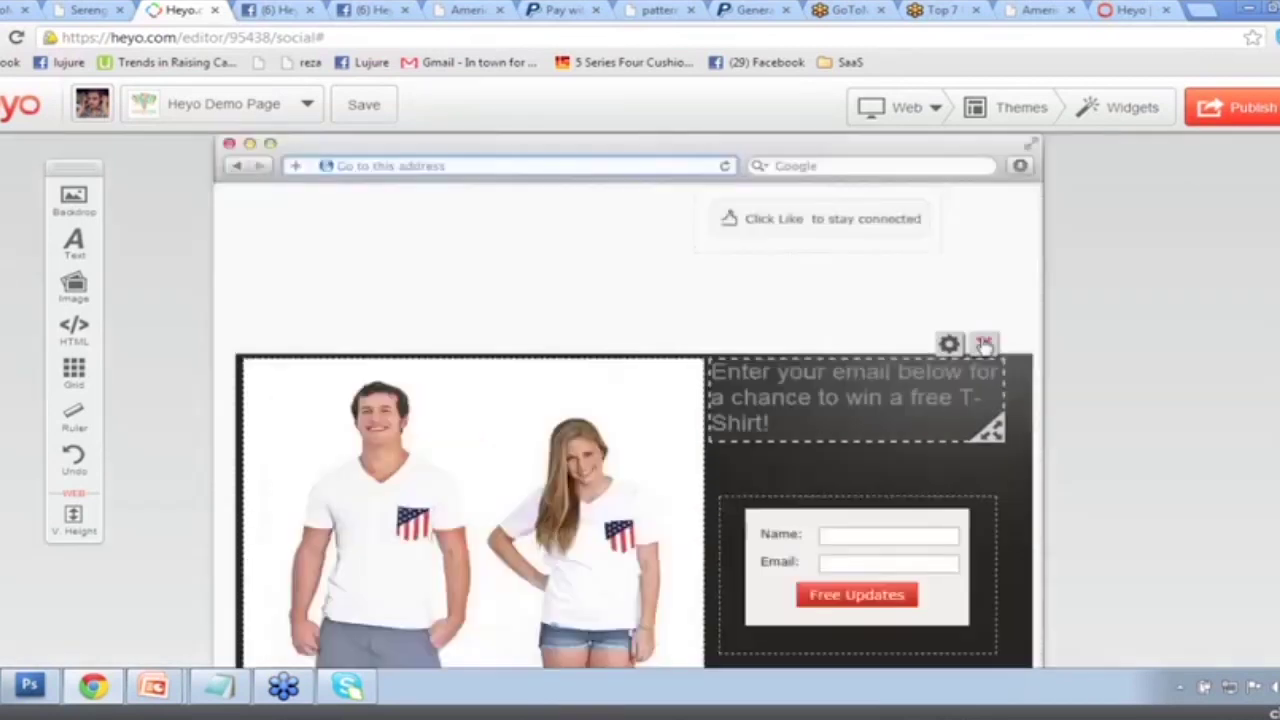
Move the 'Click Like to stay connected' prompt about 100 px right, then bring up the widget gallery.
left_click(793, 220)
left_click_drag(793, 220, 892, 220)
left_click(1133, 108)
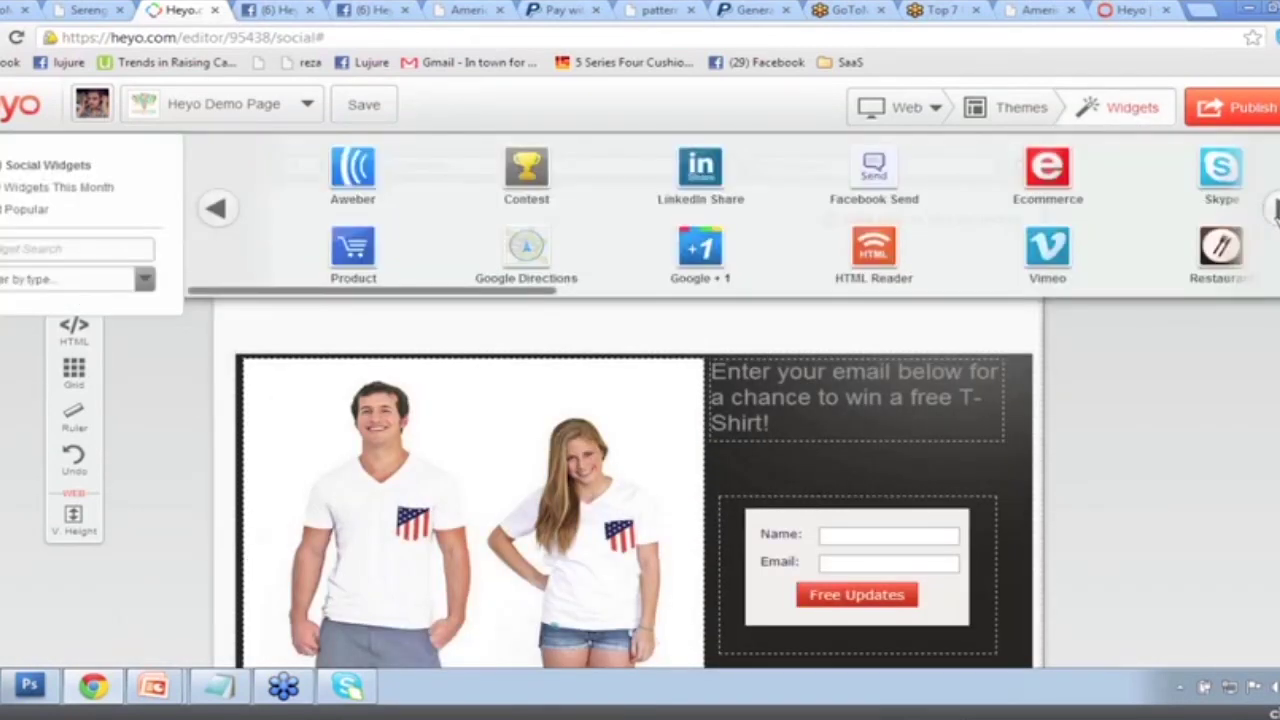
Place a Countdown timer widget above the T-shirt banner and nudge it into position.
left_click(1275, 207)
left_click(1275, 210)
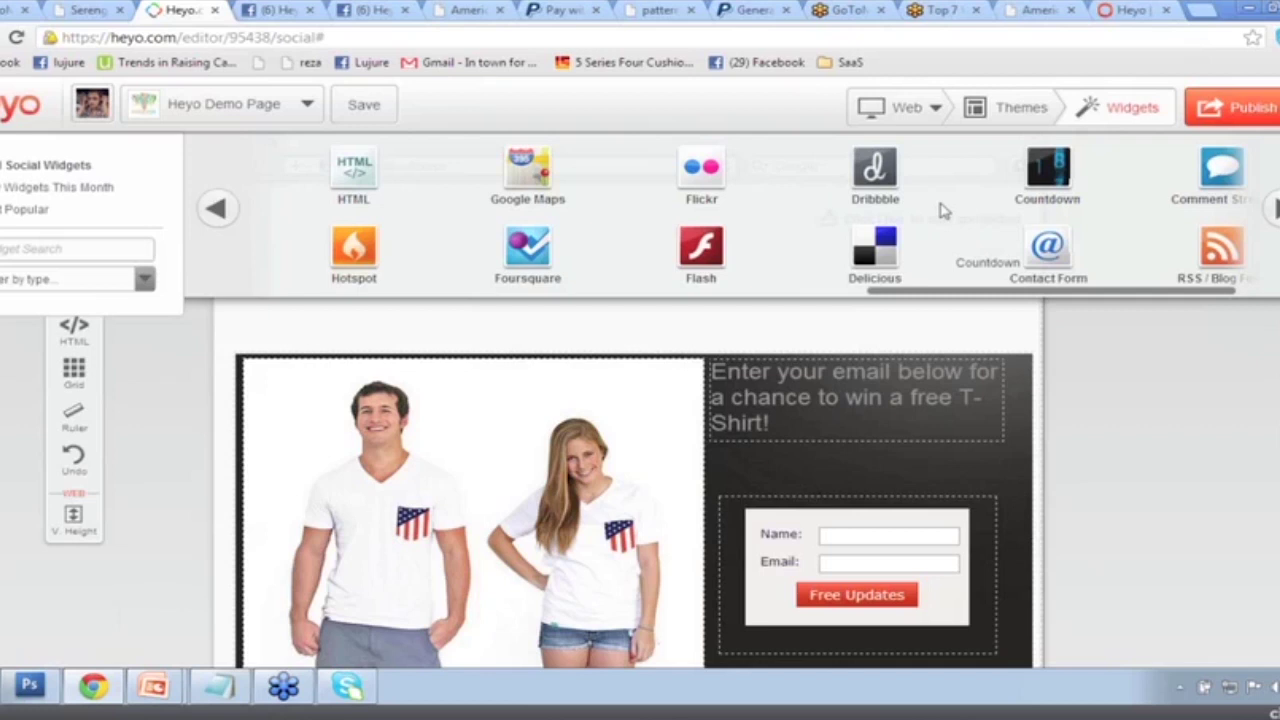
left_click_drag(940, 210, 345, 300)
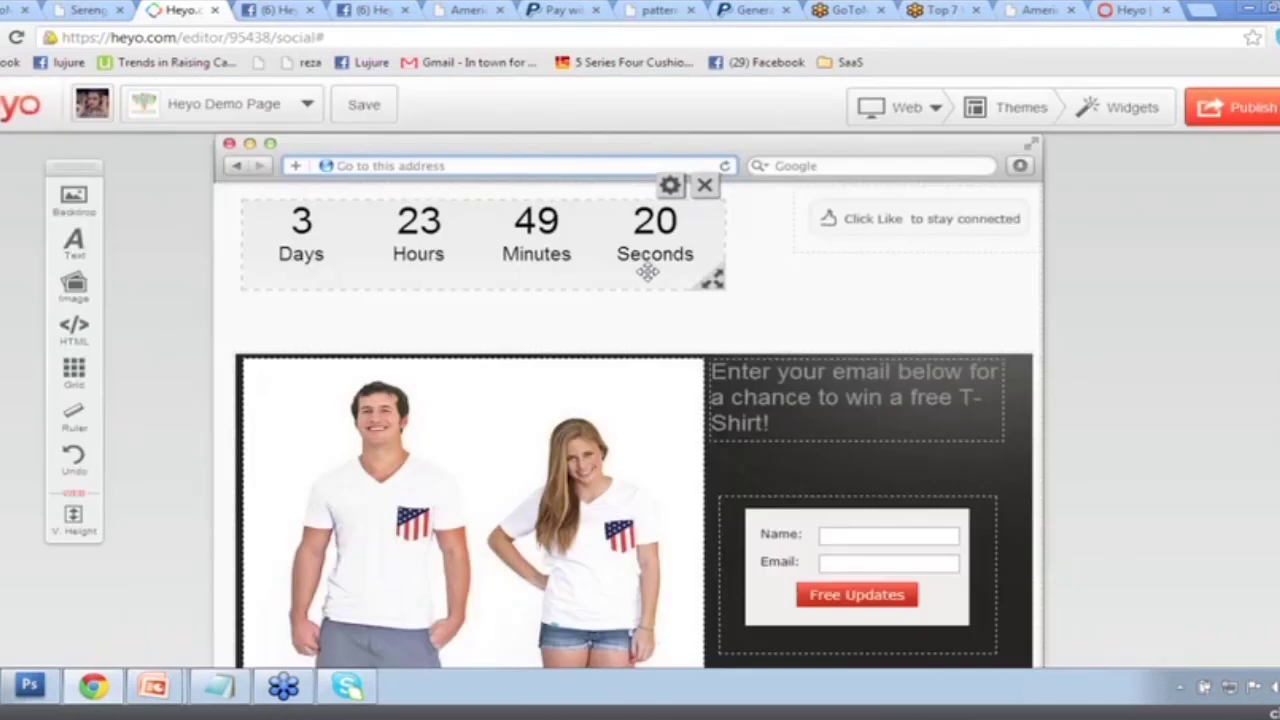
left_click_drag(648, 271, 686, 286)
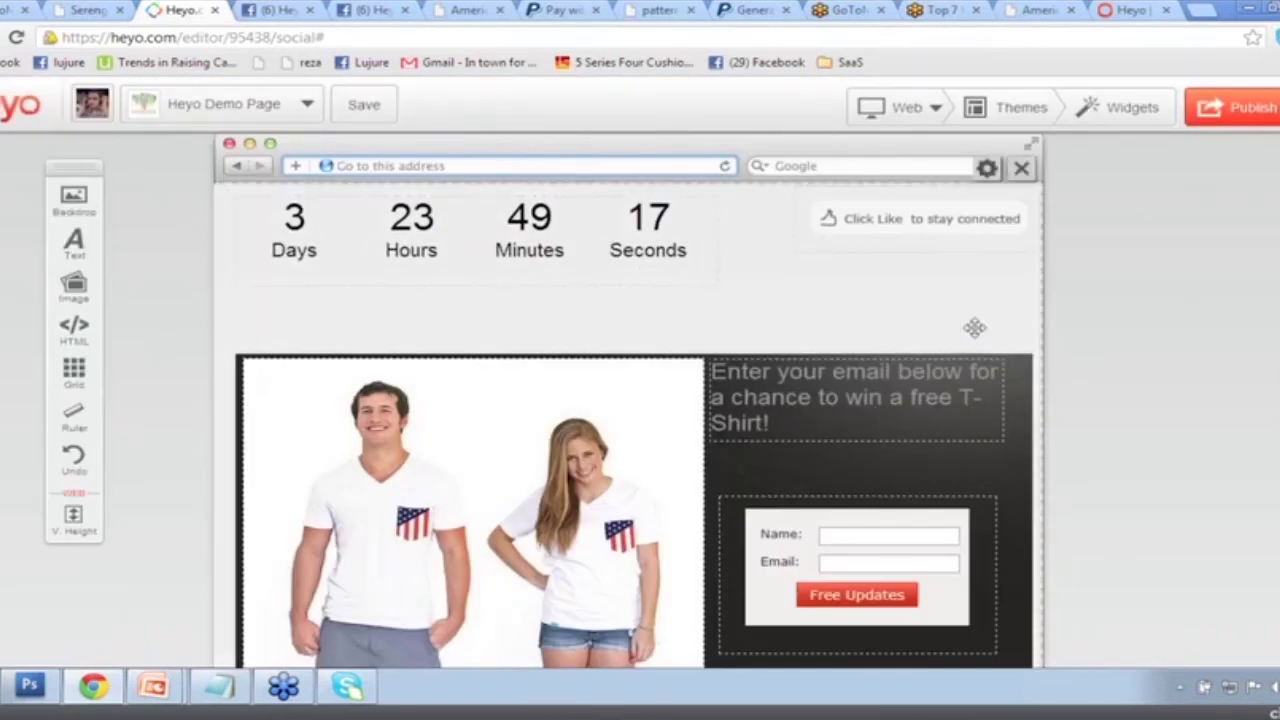
Narrow the Facebook comments box and publish the web app.
scroll(975, 328, "down", 7)
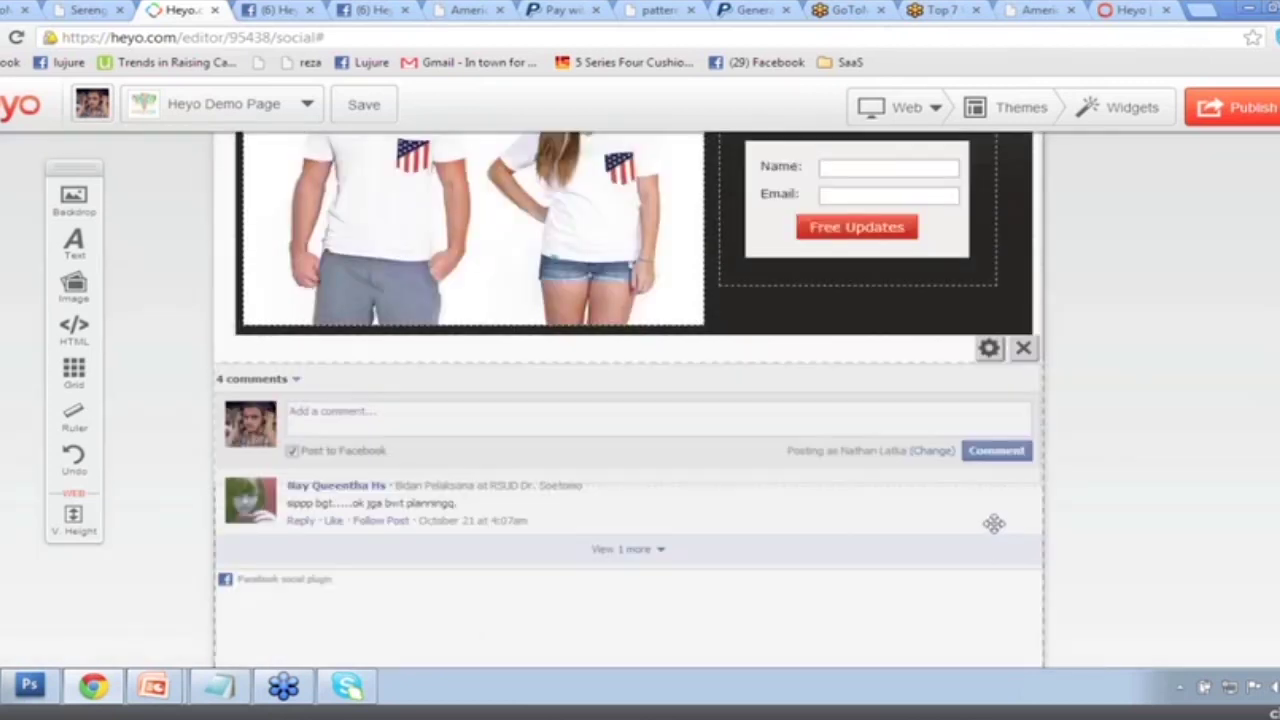
scroll(994, 523, "down", 3)
left_click_drag(1033, 604, 934, 606)
left_click_drag(931, 523, 946, 526)
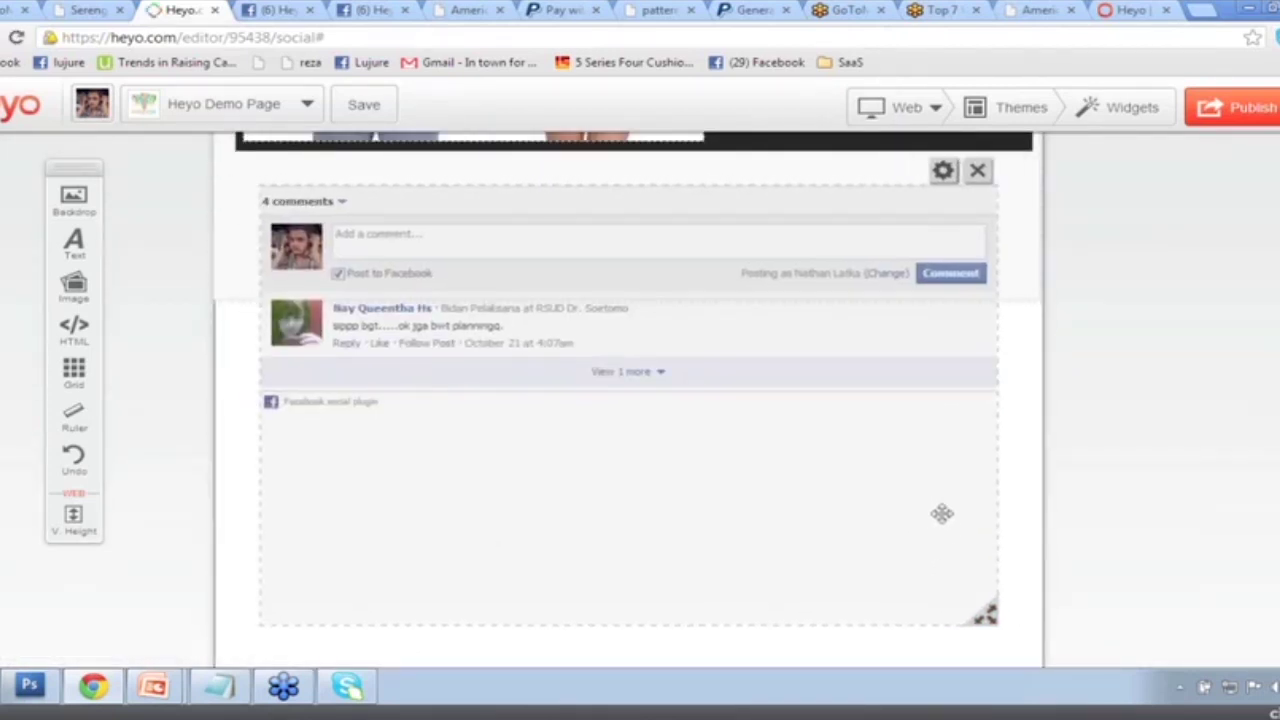
scroll(940, 510, "up", 1)
scroll(936, 503, "up", 6)
left_click(1212, 118)
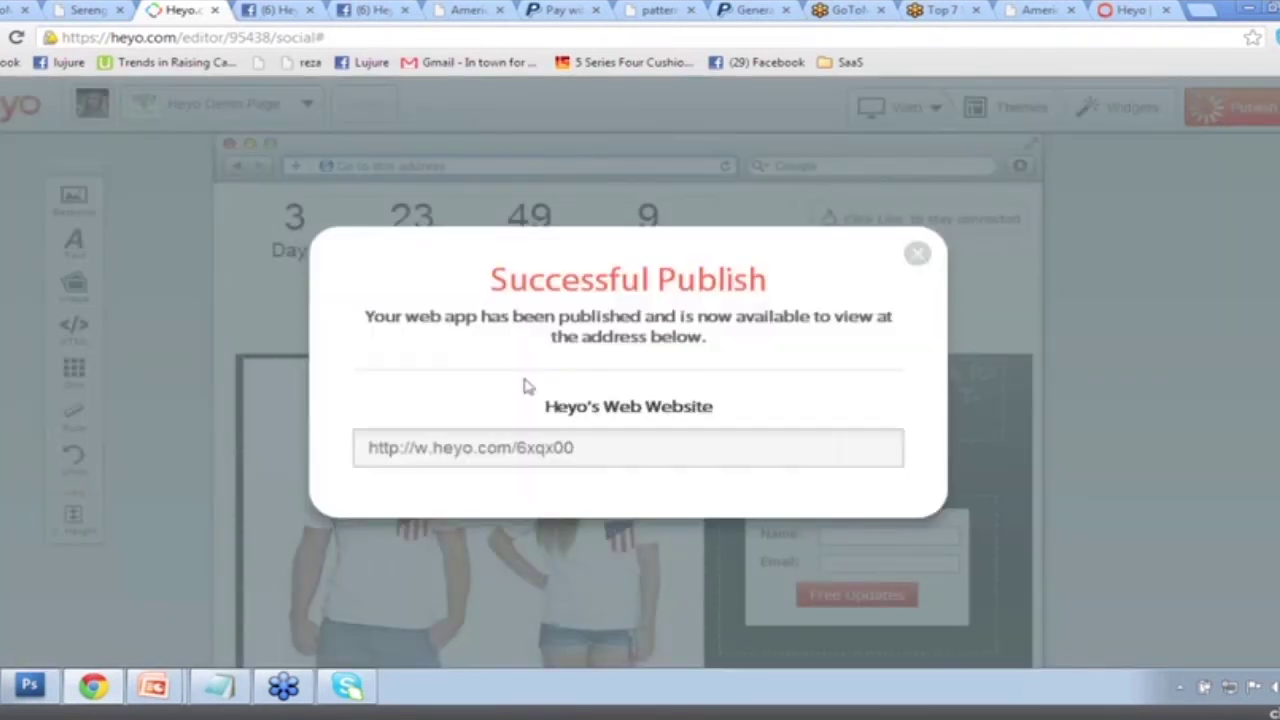
View the published page at w.heyo.com/6xqx00, then present 7Ways.pptx from slide 1 ('7 ways To monetize').
left_click(535, 447)
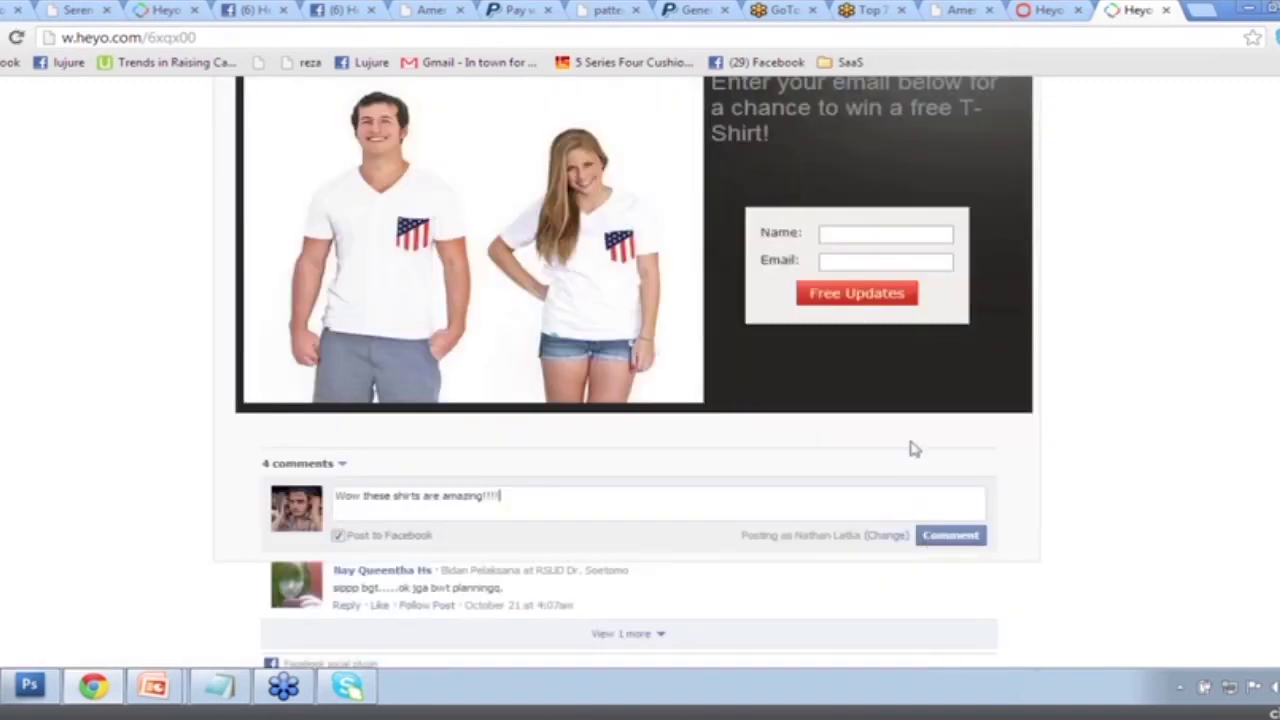
scroll(903, 403, "up", 2)
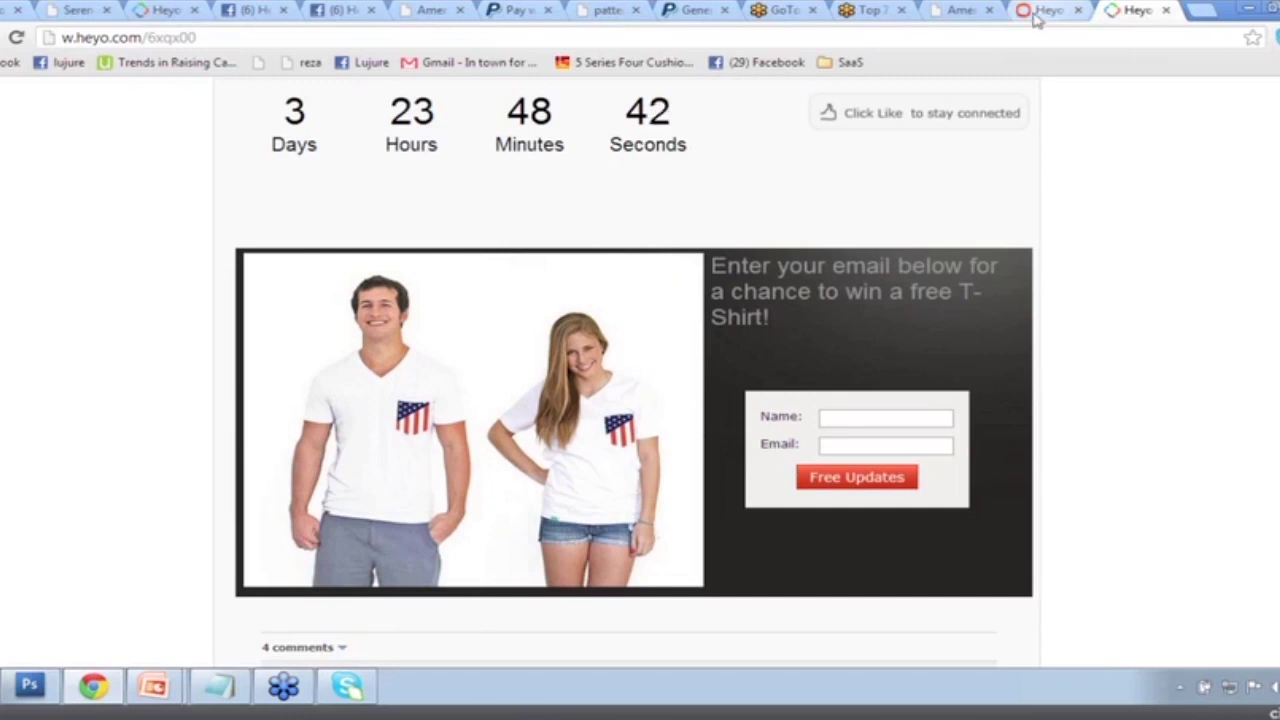
mouse_move(153, 686)
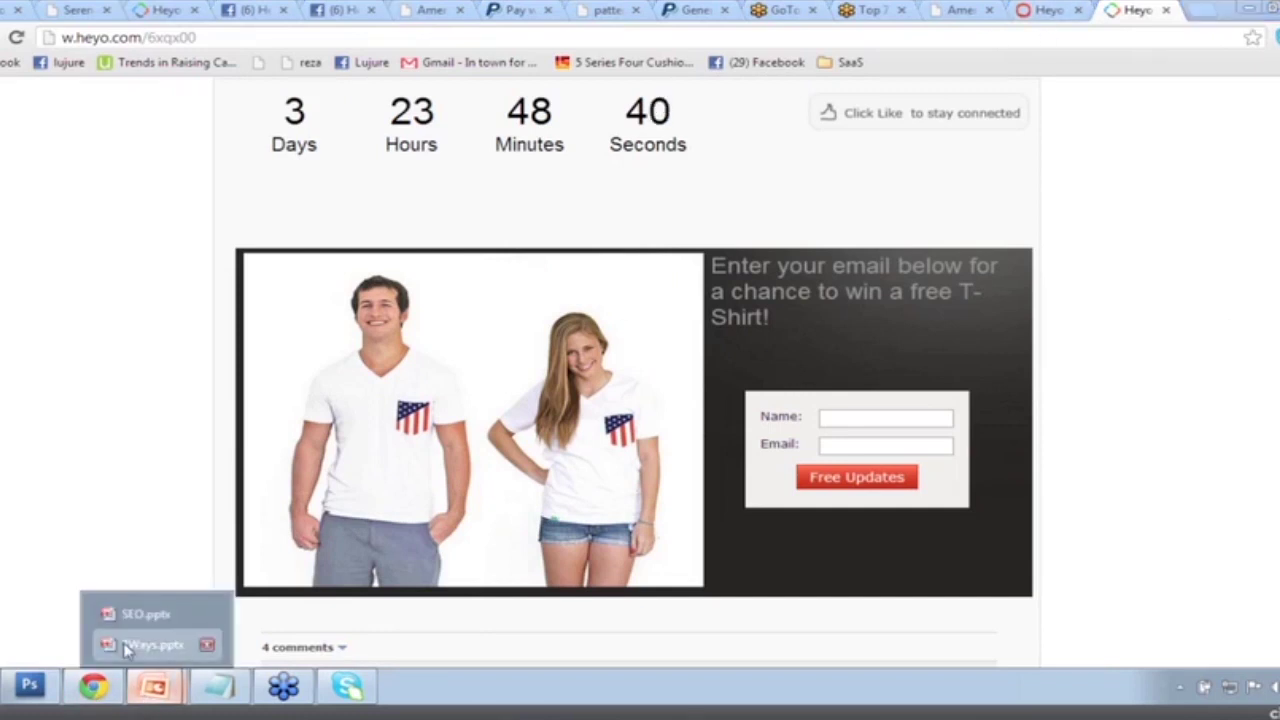
left_click(130, 648)
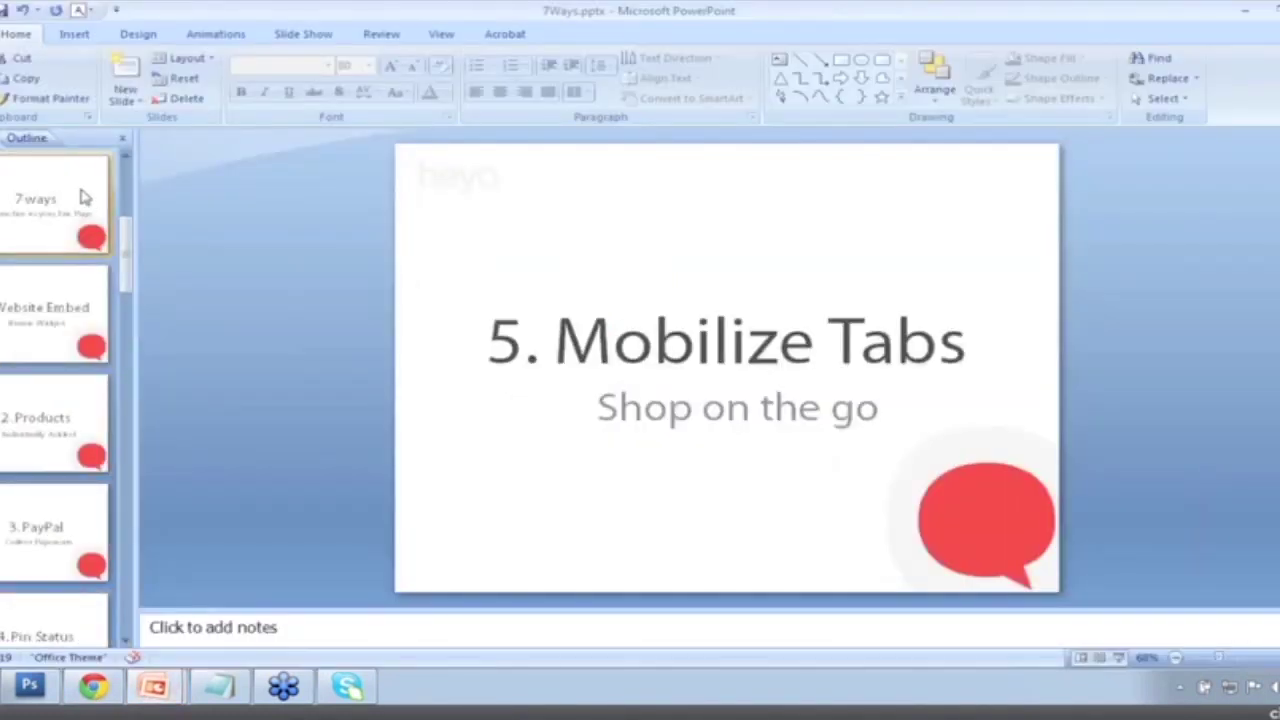
left_click(76, 199)
key("F5")
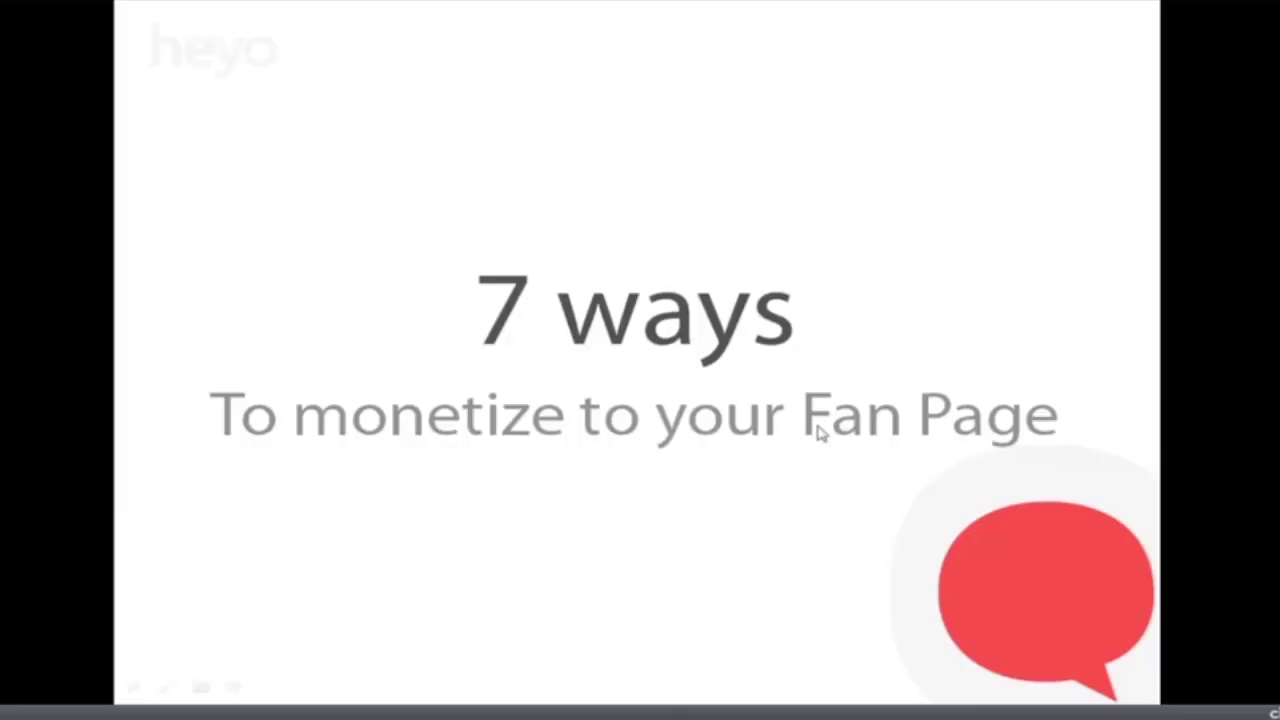